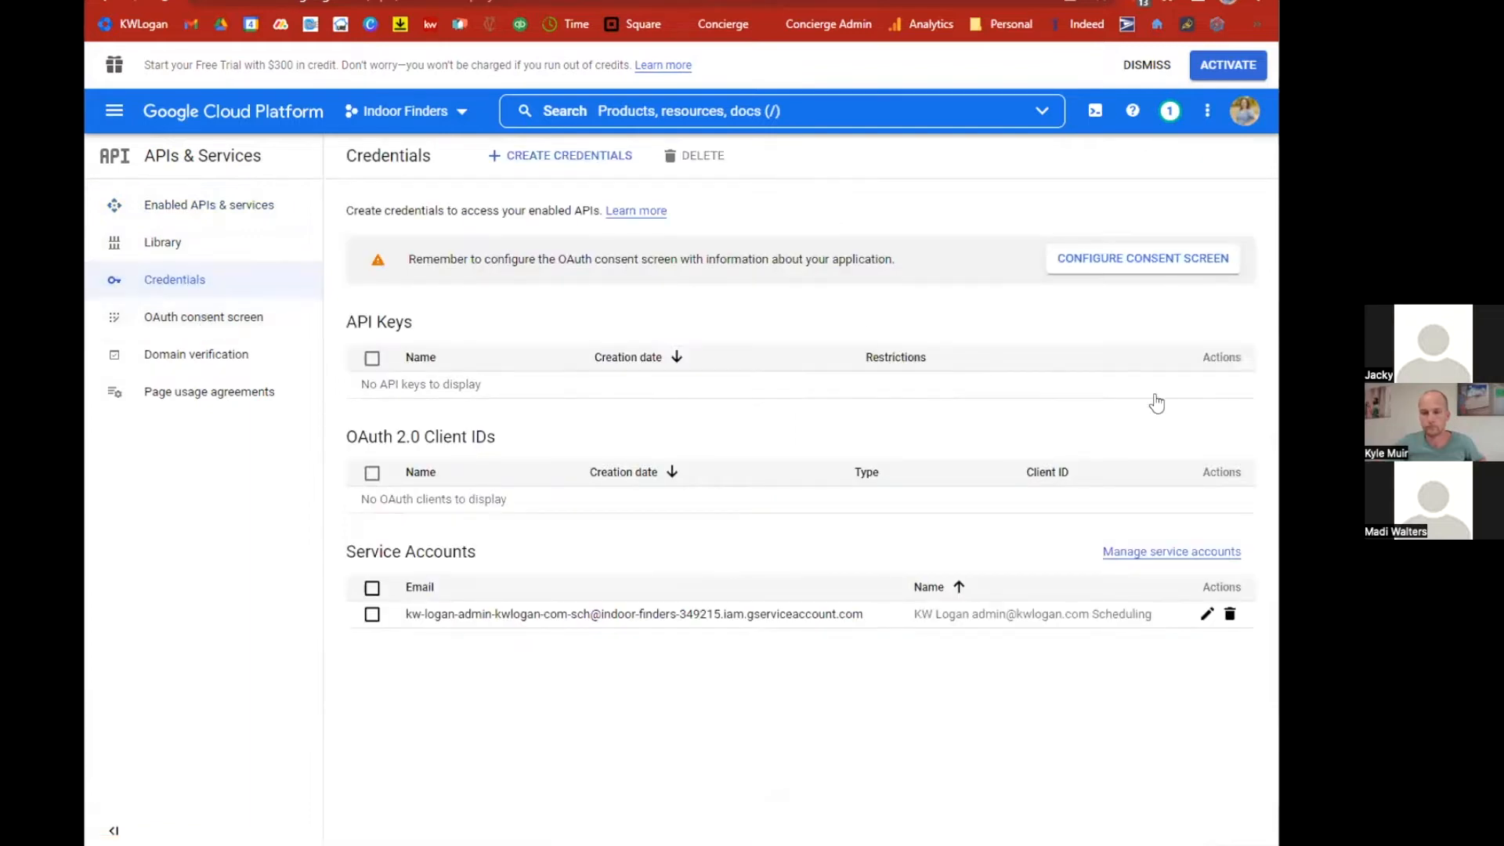
# Open the details of the KW Logan Scheduling service account from the project's service accounts list.
pyautogui.click(1167, 553)
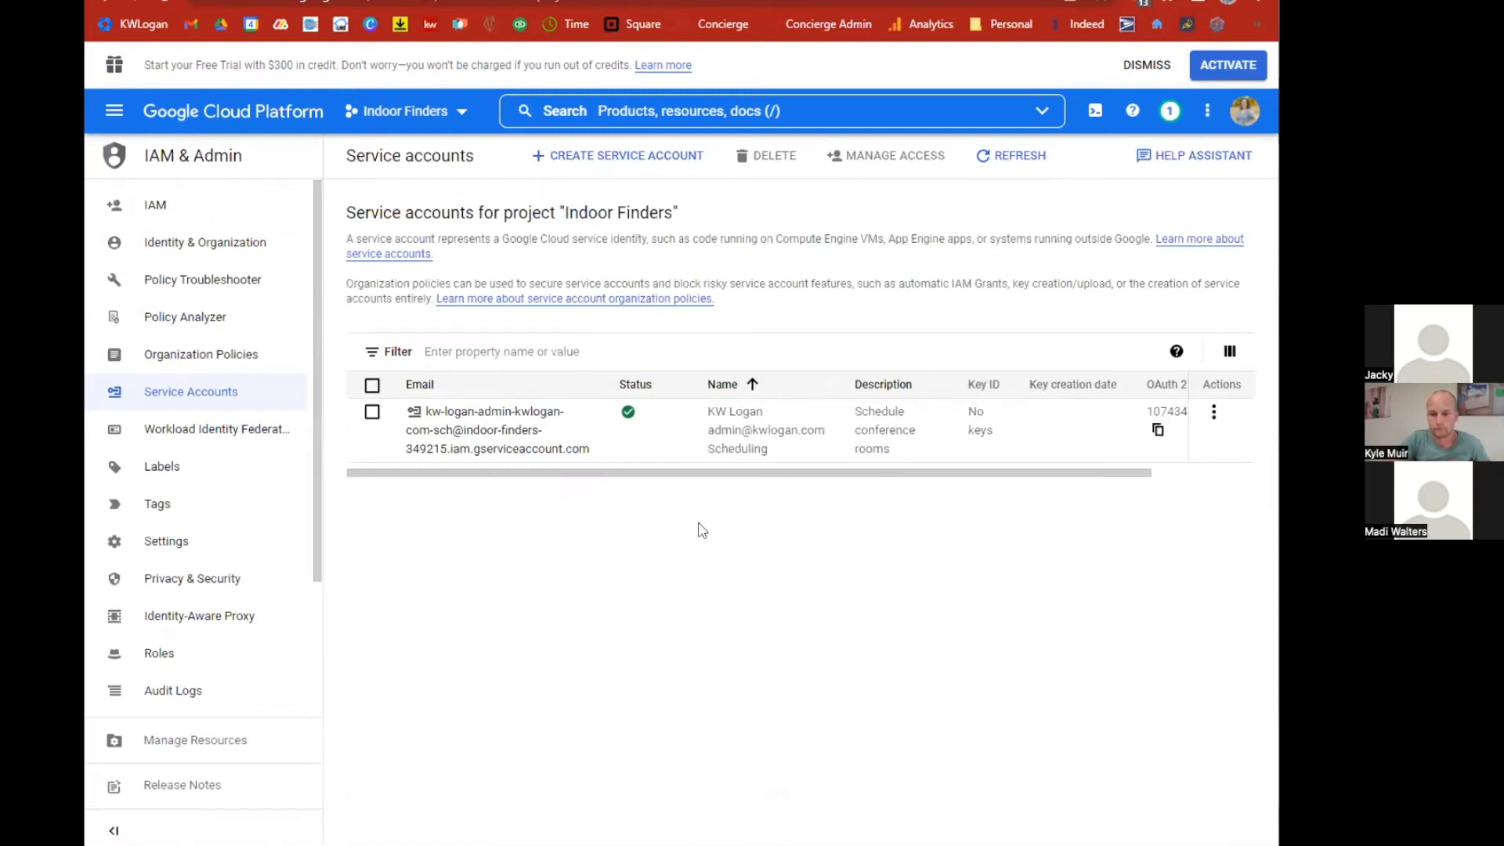
pyautogui.click(1214, 412)
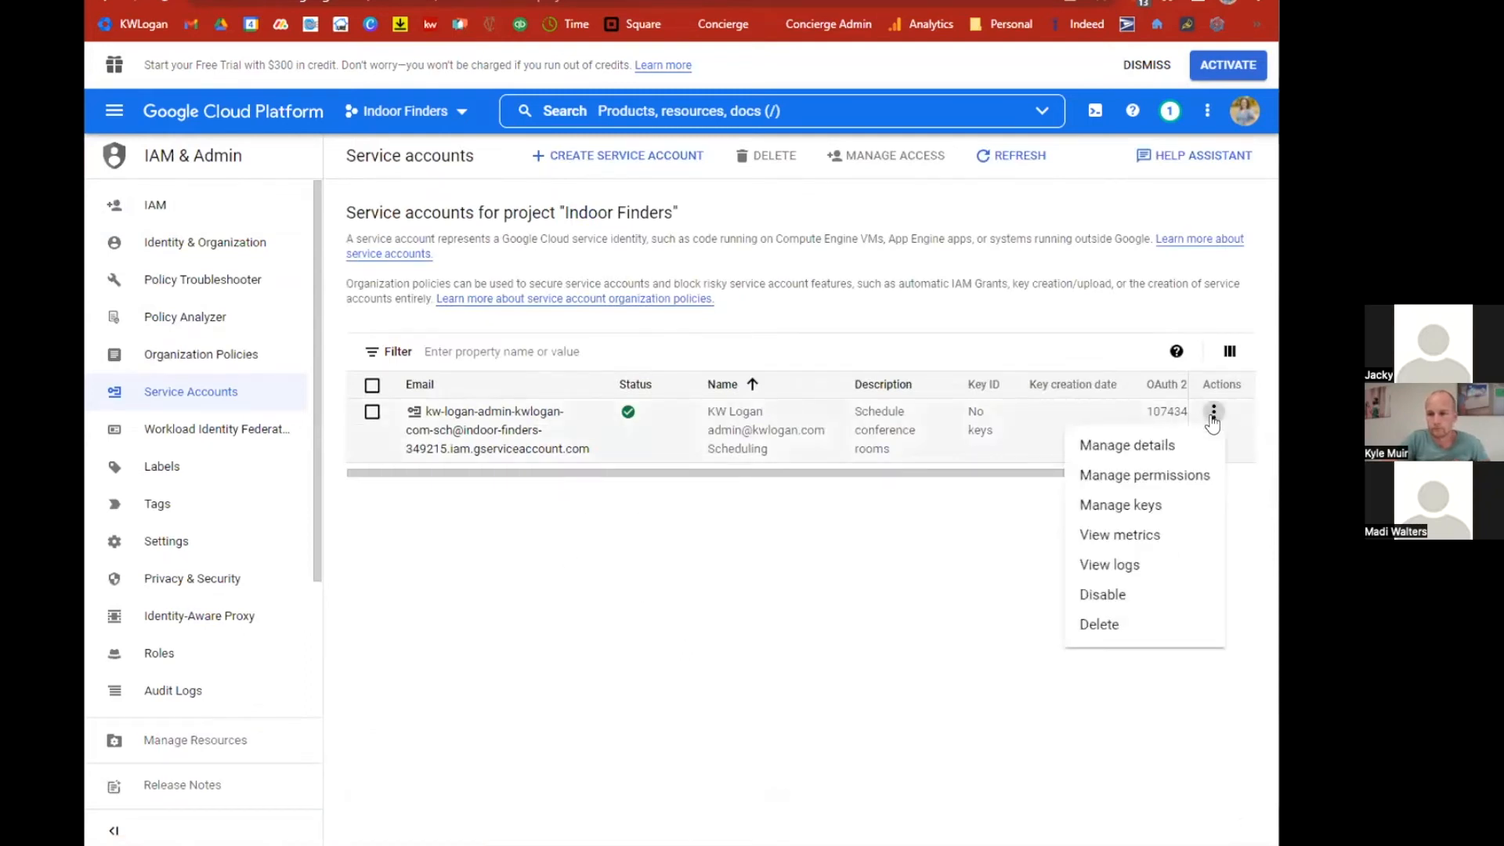
pyautogui.click(1144, 447)
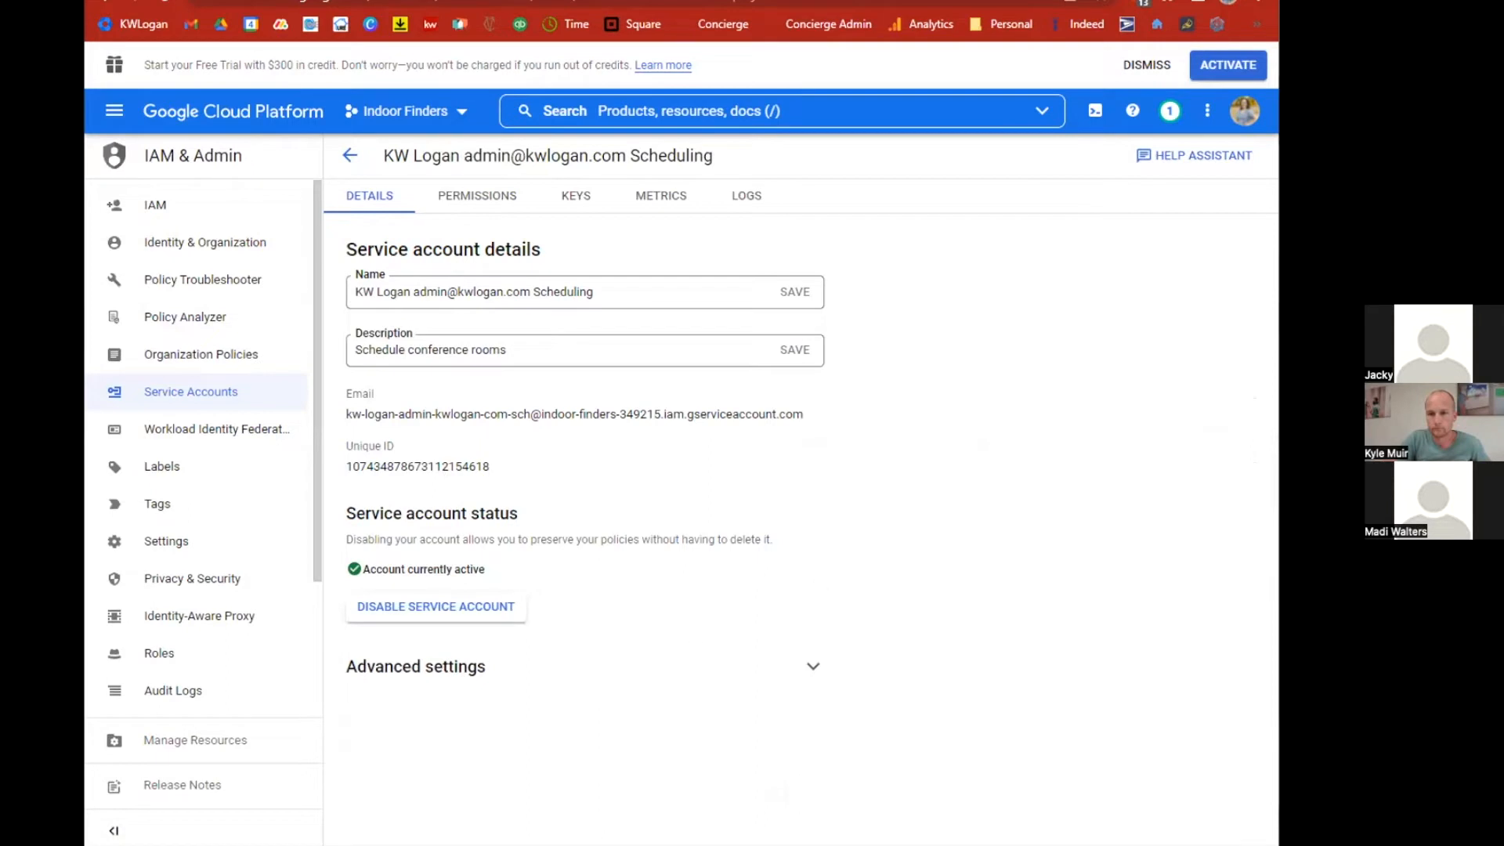
# In the Google Admin console, go to Security API controls, manage domain-wide delegation and start adding a new API client.
pyautogui.click(251, 12)
pyautogui.scroll(-20, 830, 548)
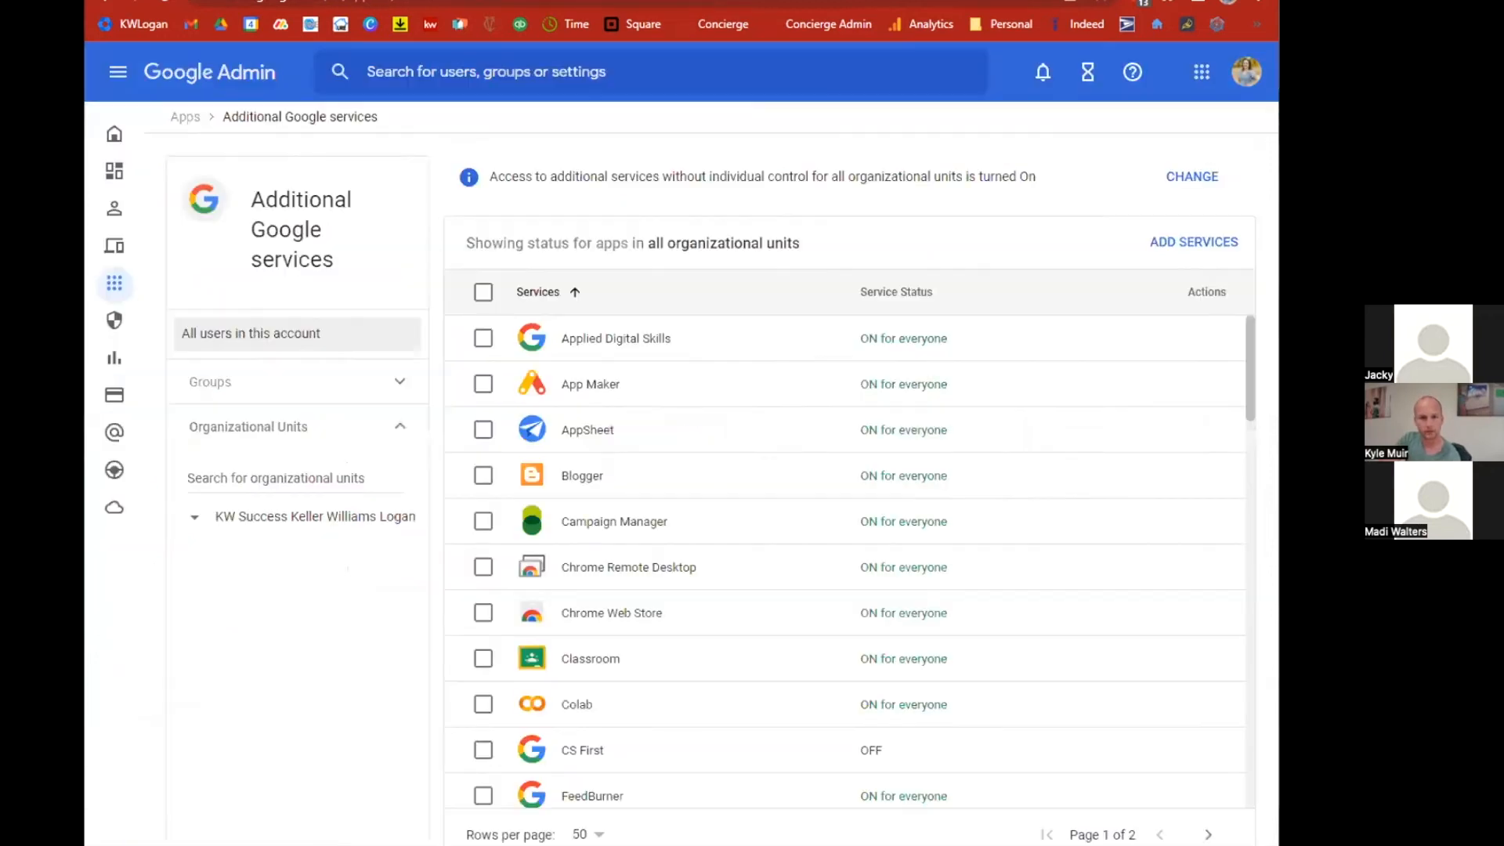
pyautogui.click(114, 137)
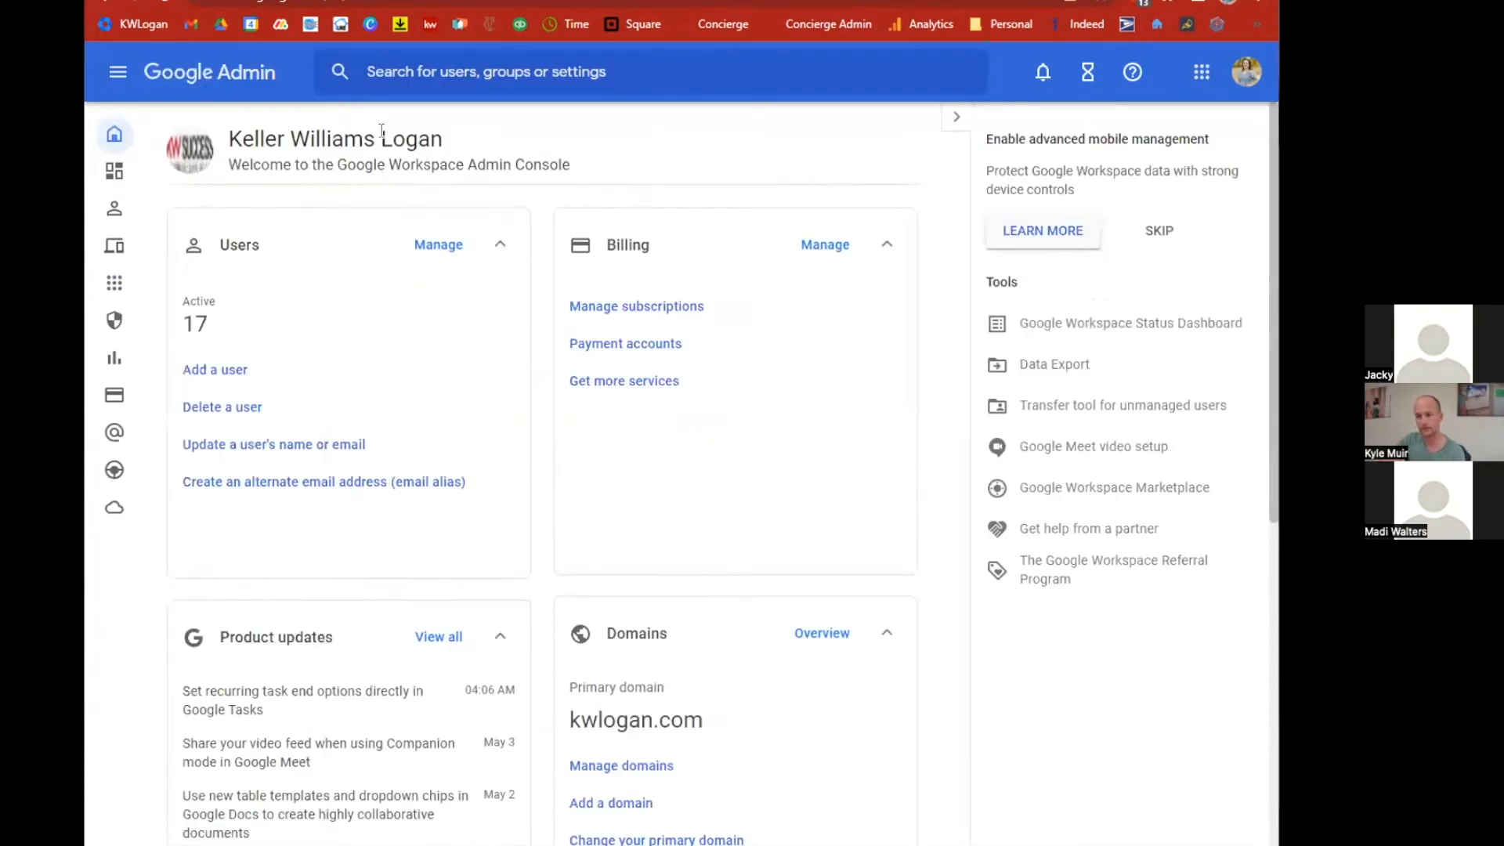
pyautogui.moveTo(111, 304)
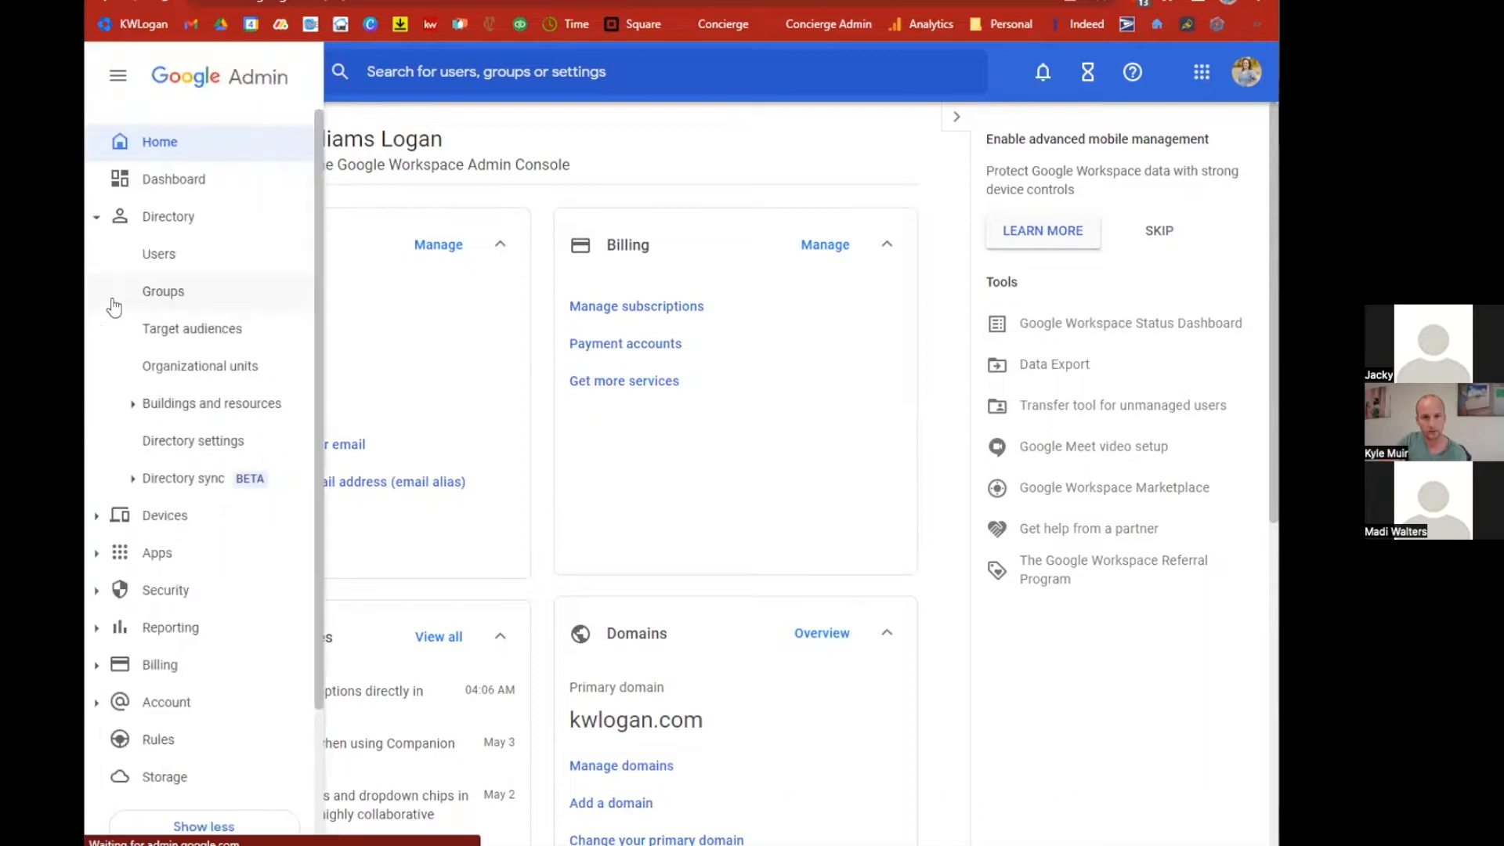
pyautogui.click(103, 589)
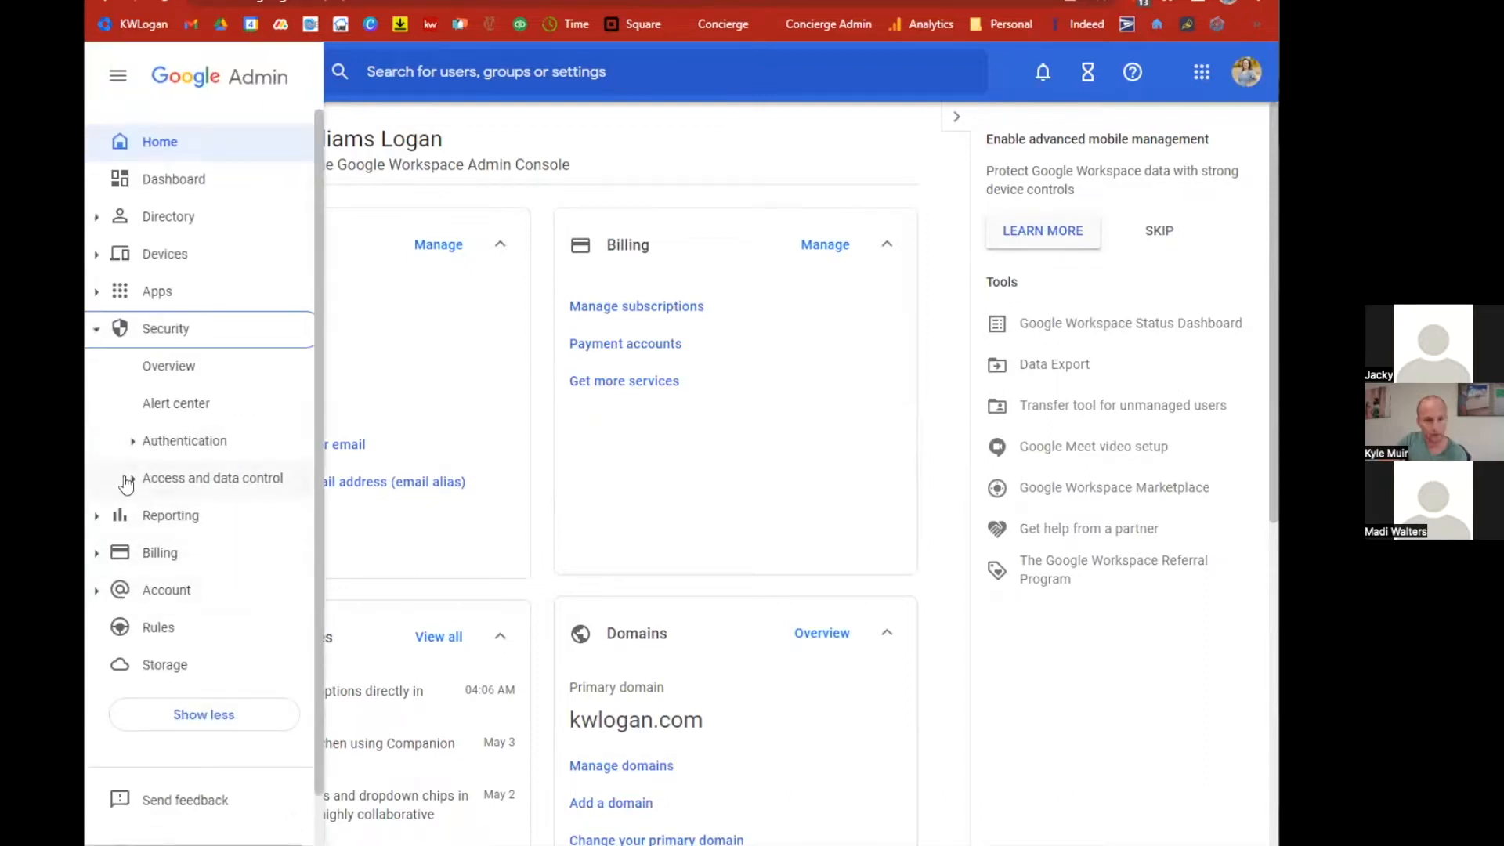
pyautogui.click(134, 442)
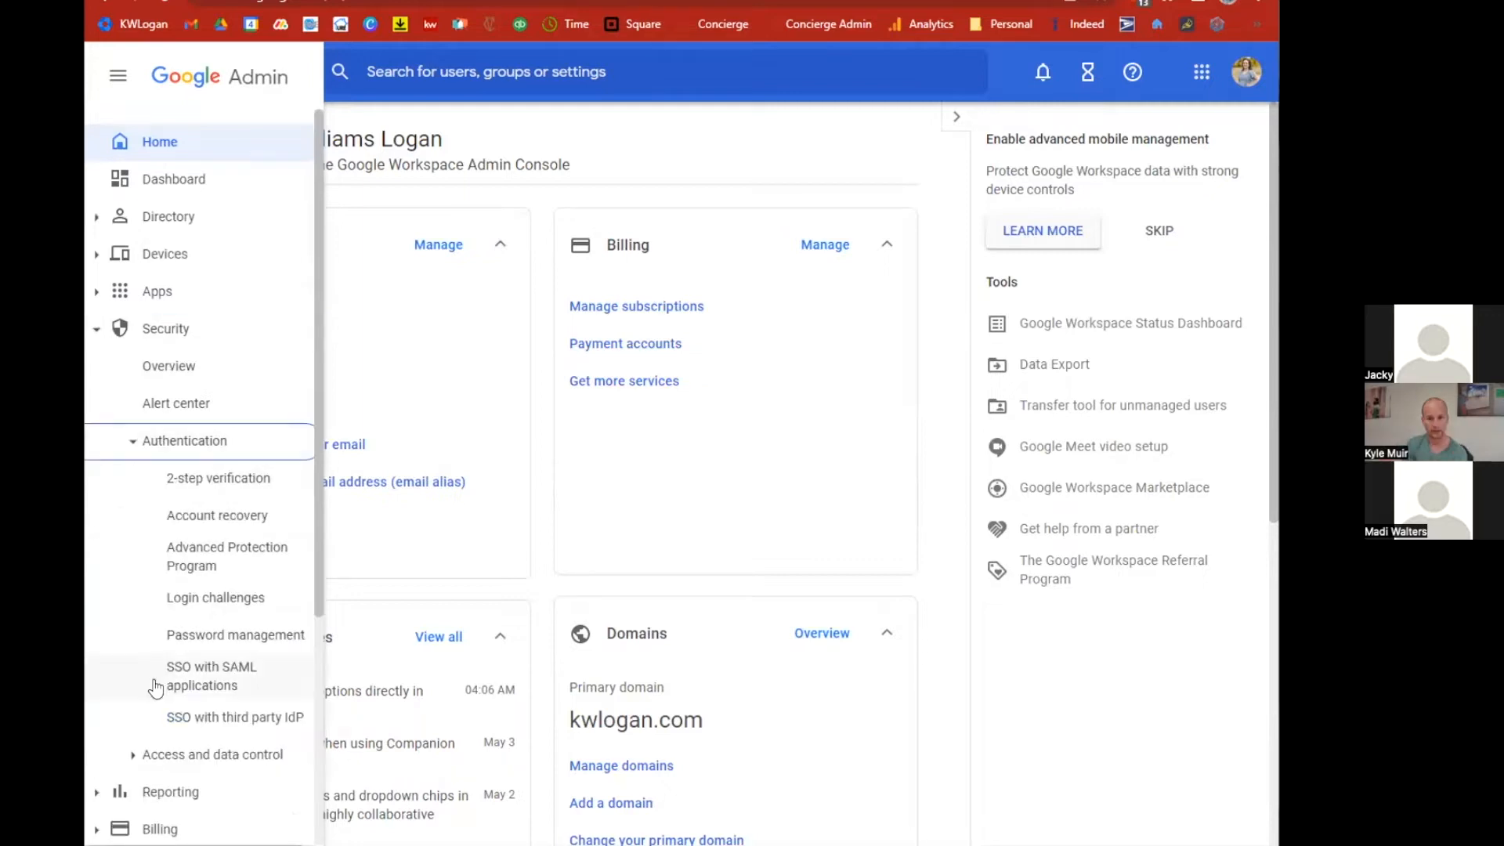
pyautogui.click(130, 752)
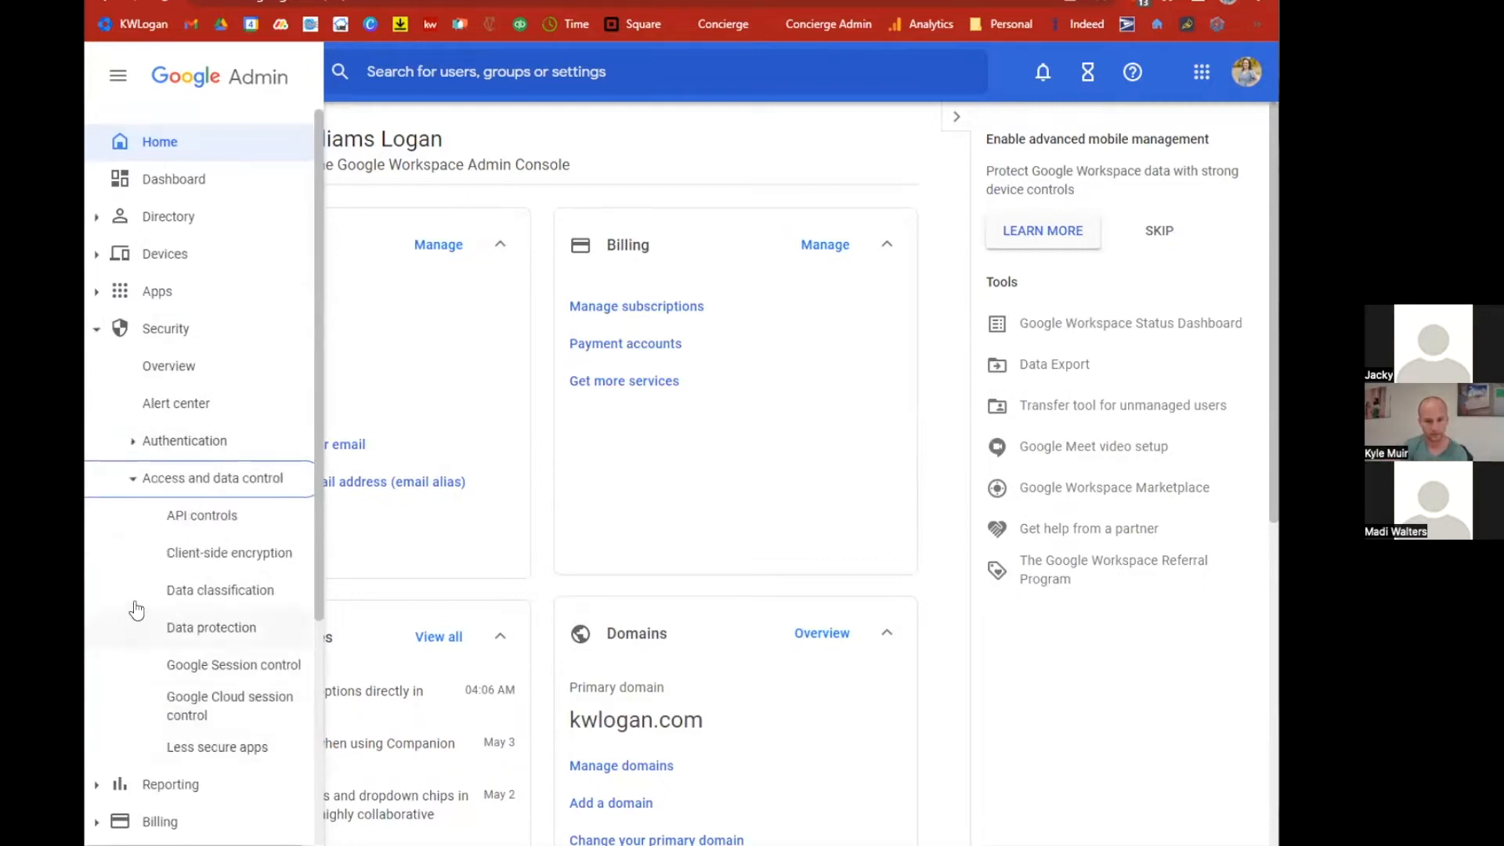
pyautogui.click(205, 515)
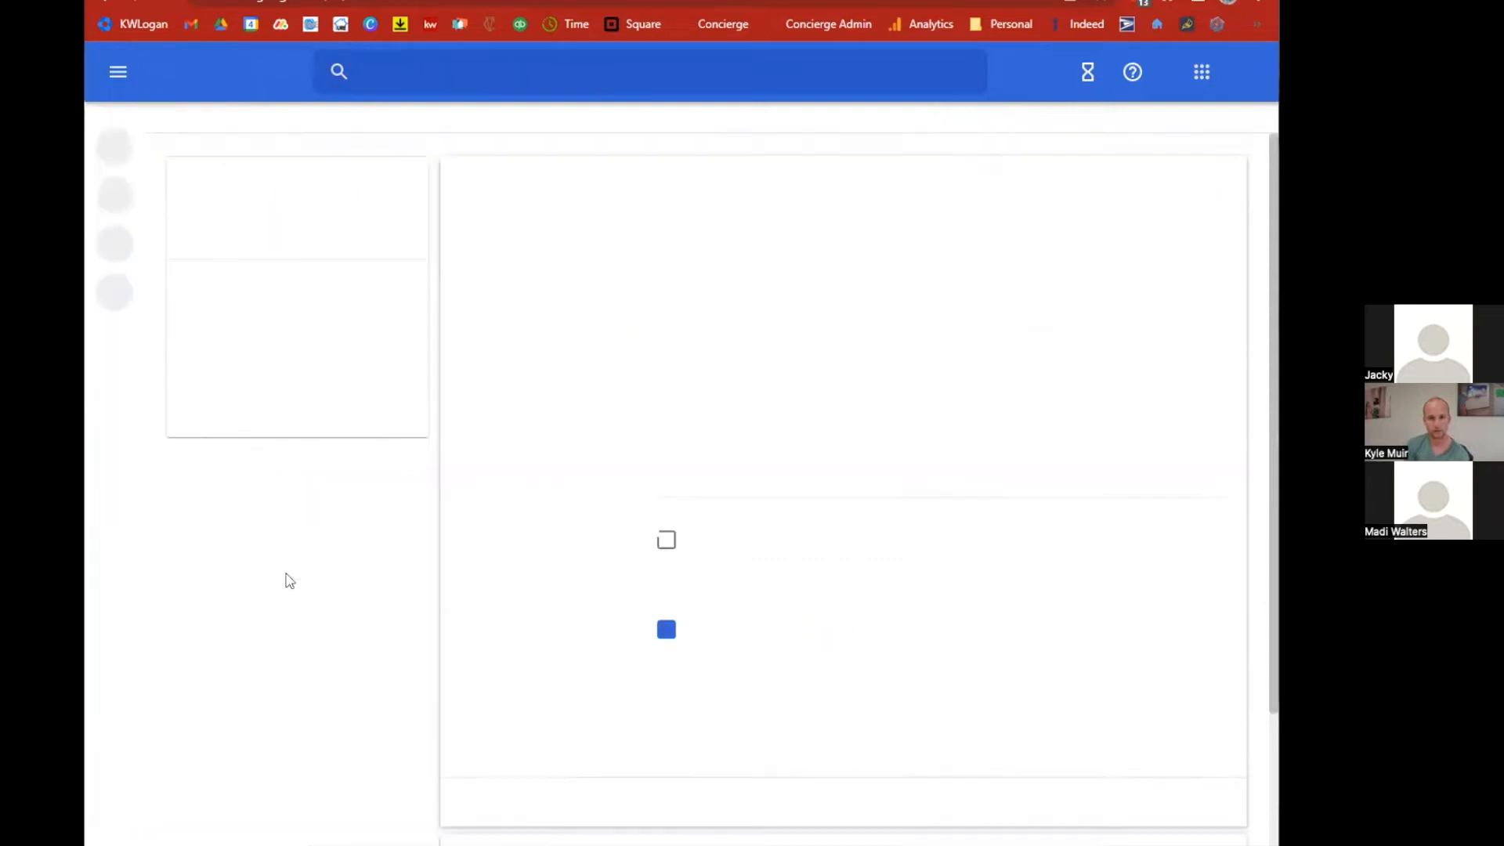
pyautogui.scroll(-2, 924, 611)
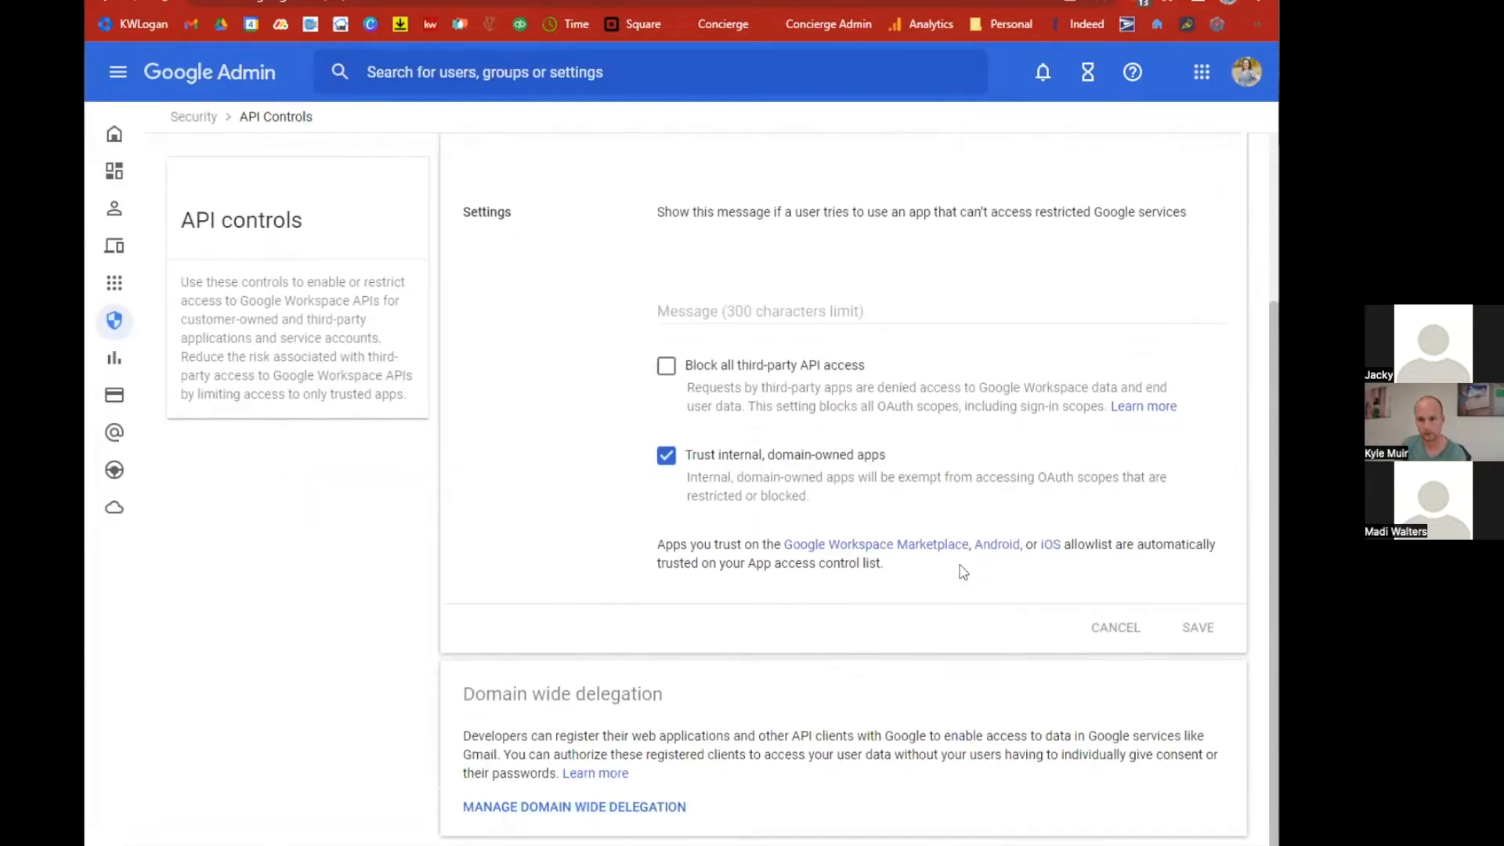
pyautogui.click(552, 803)
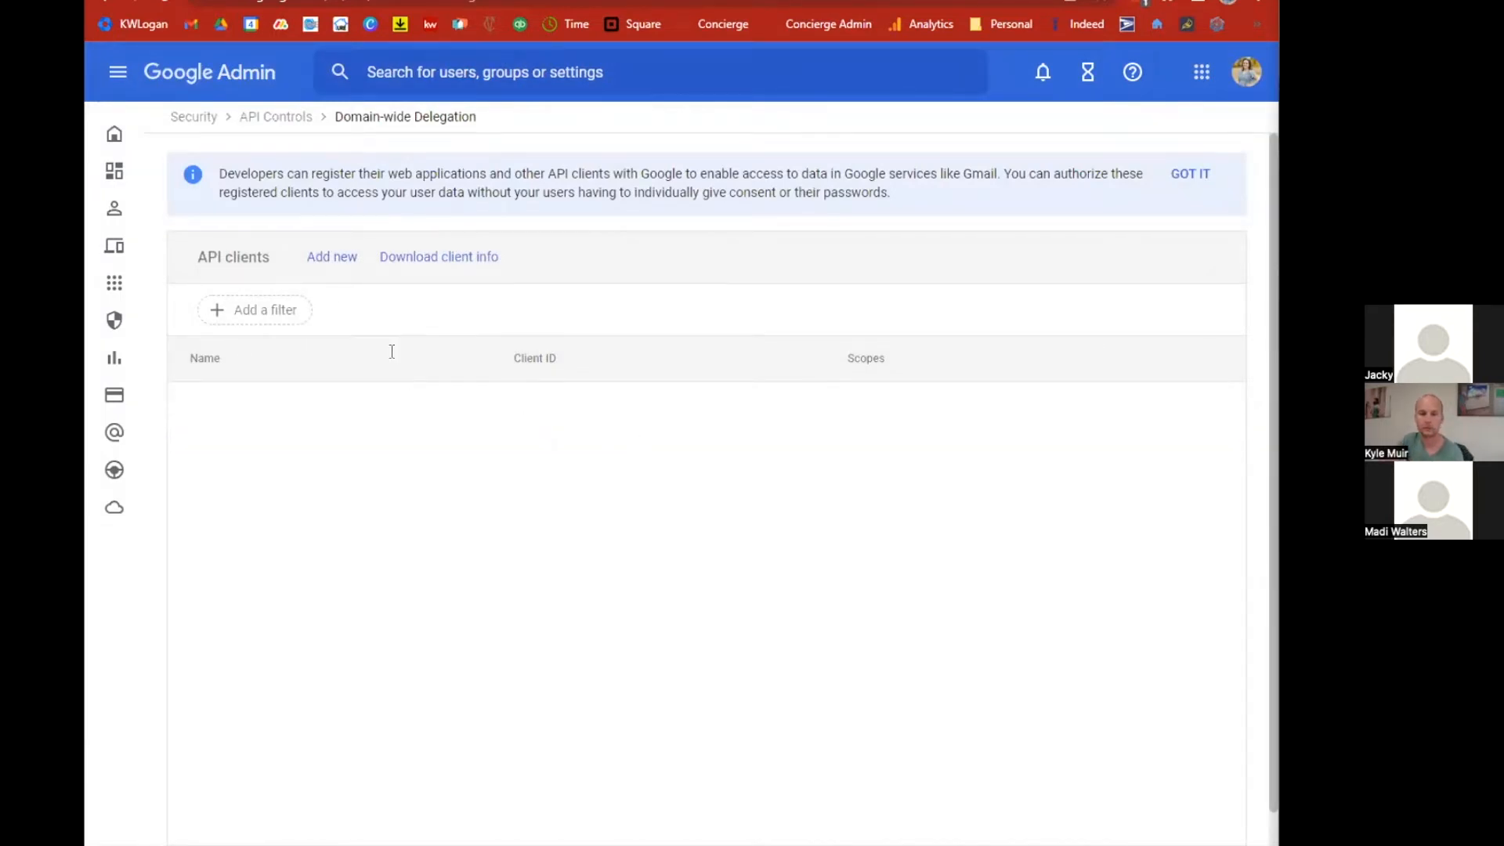
pyautogui.click(331, 259)
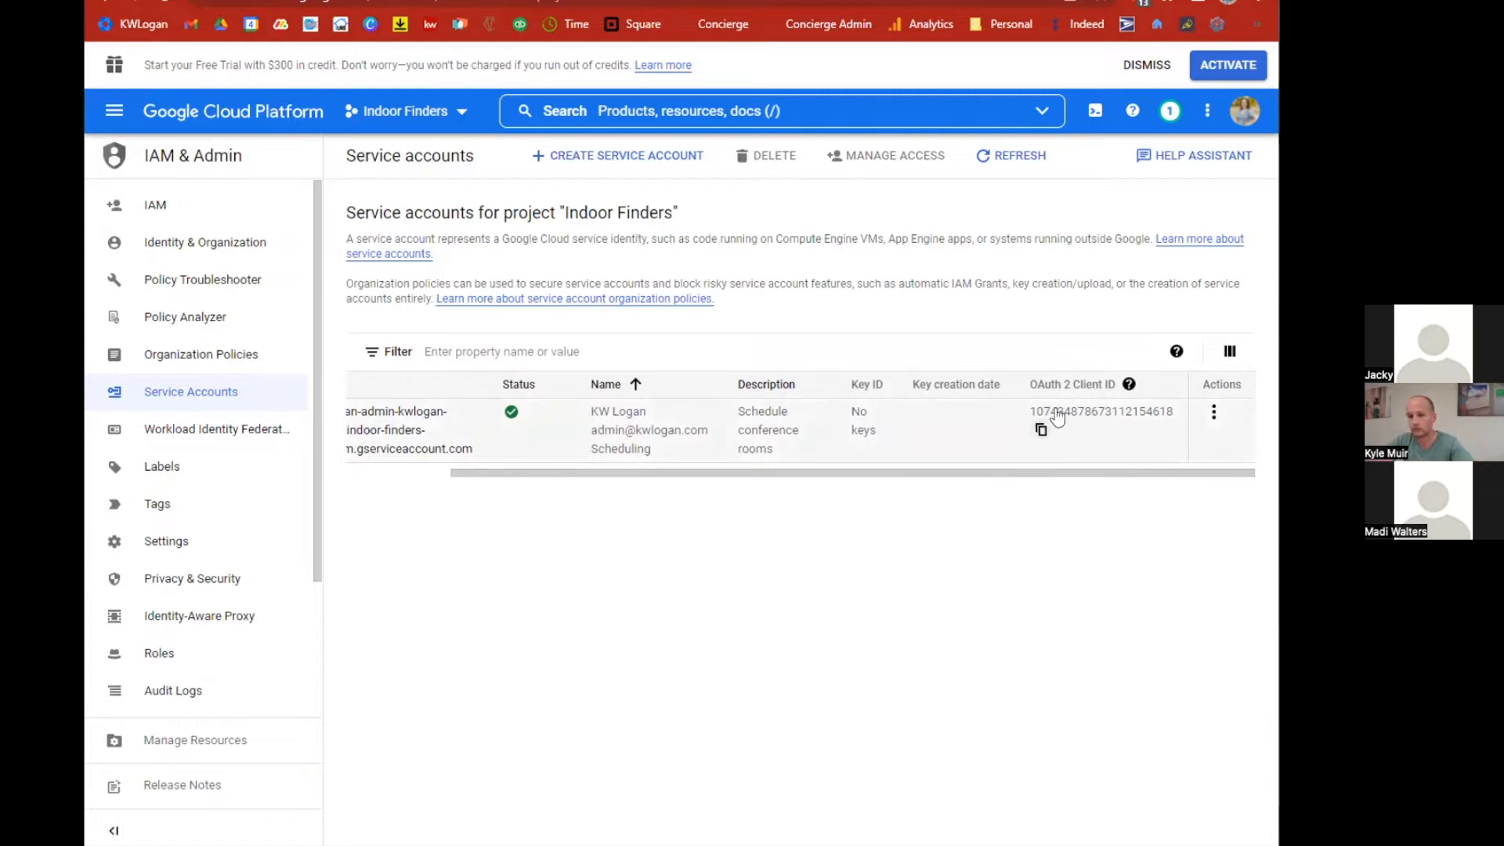
# Copy the service account's OAuth 2 client ID and paste it into the new client's Client ID field.
pyautogui.click(1040, 431)
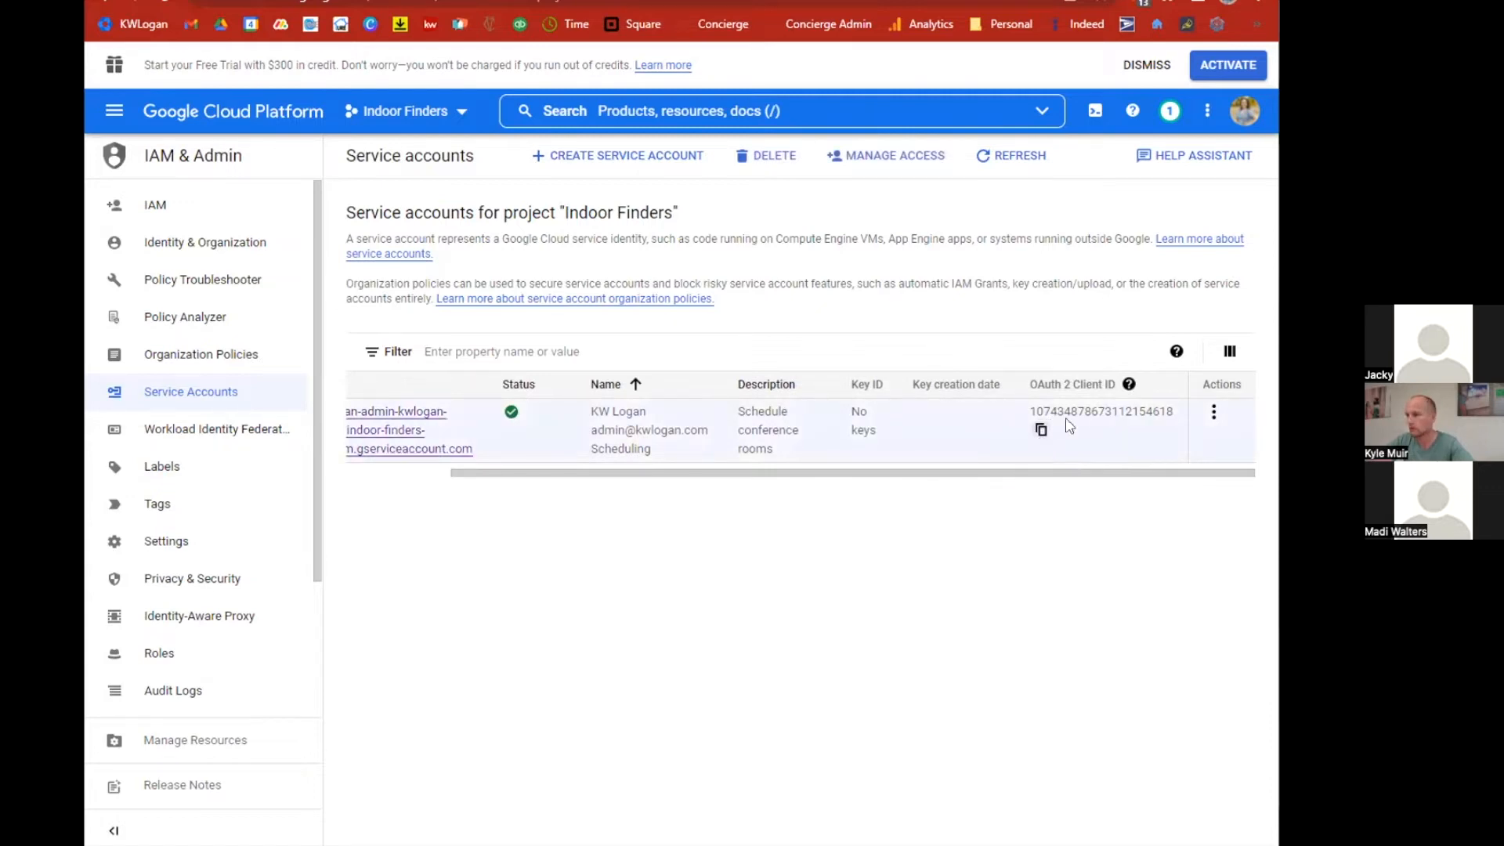
pyautogui.click(910, 0)
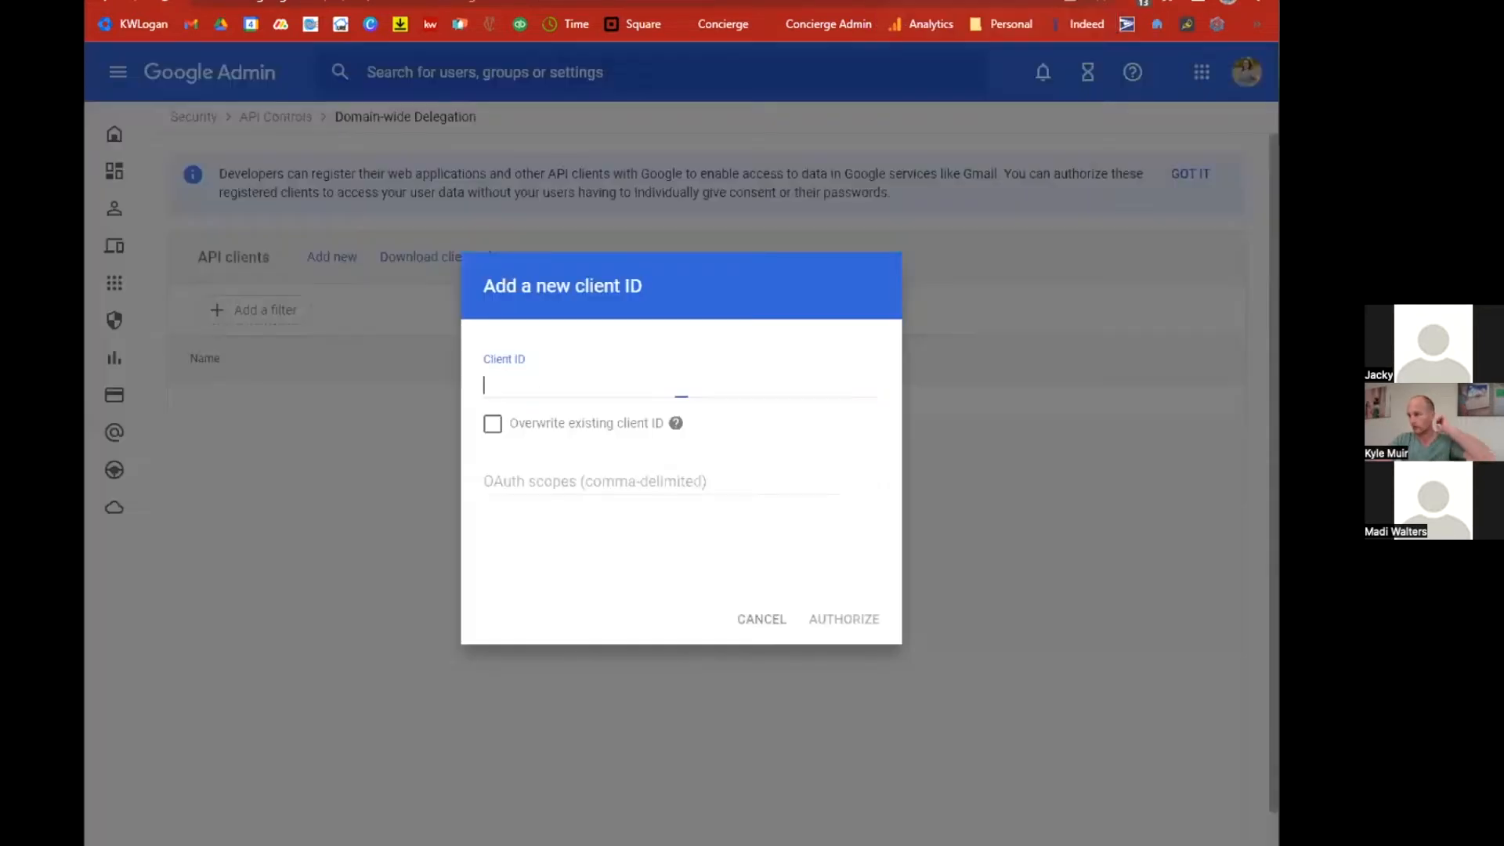
pyautogui.rightClick(556, 381)
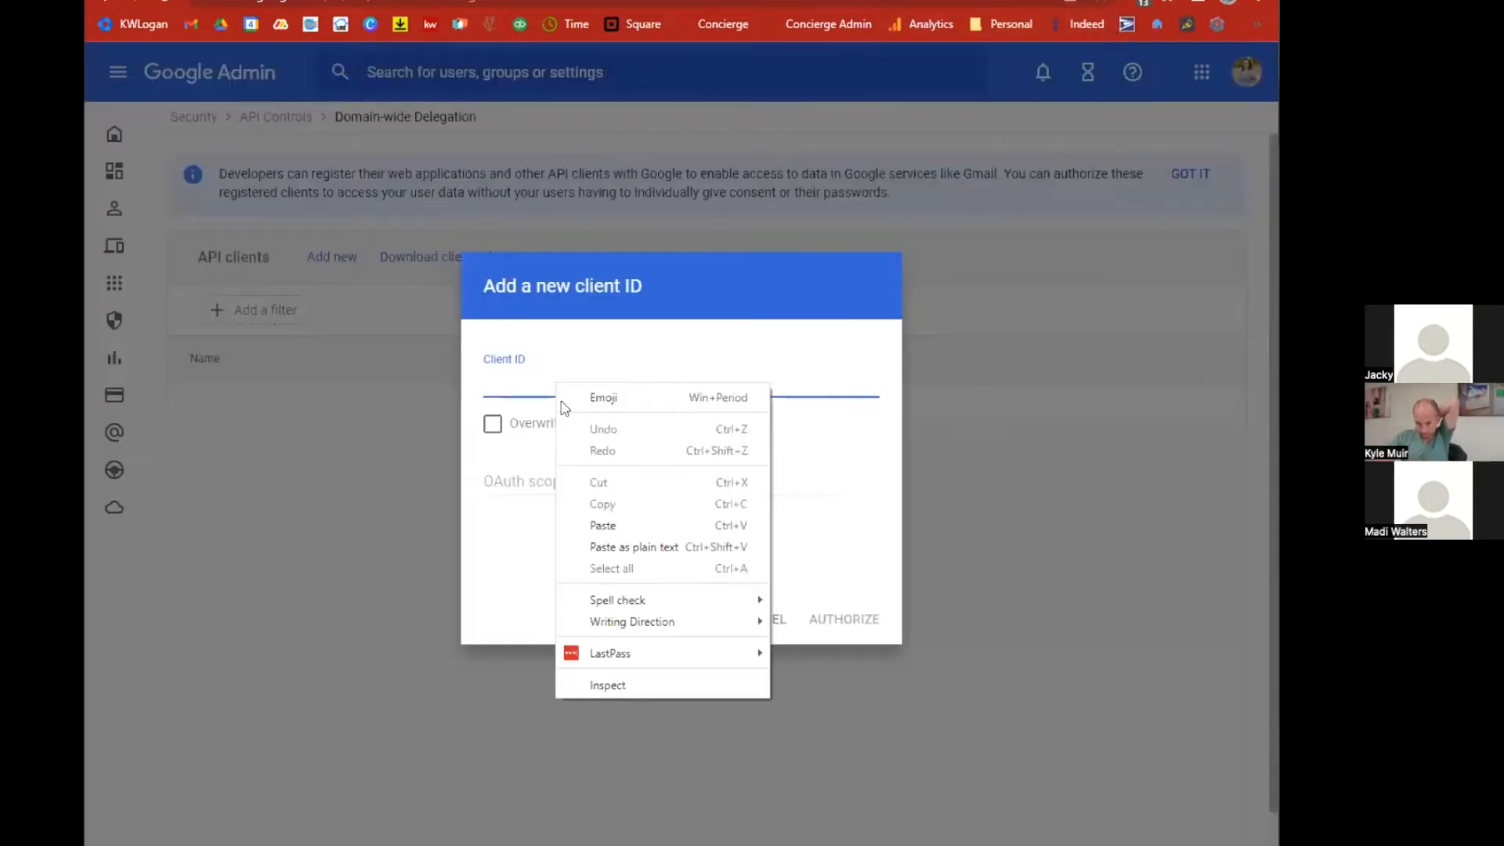
pyautogui.click(595, 524)
pyautogui.click(591, 525)
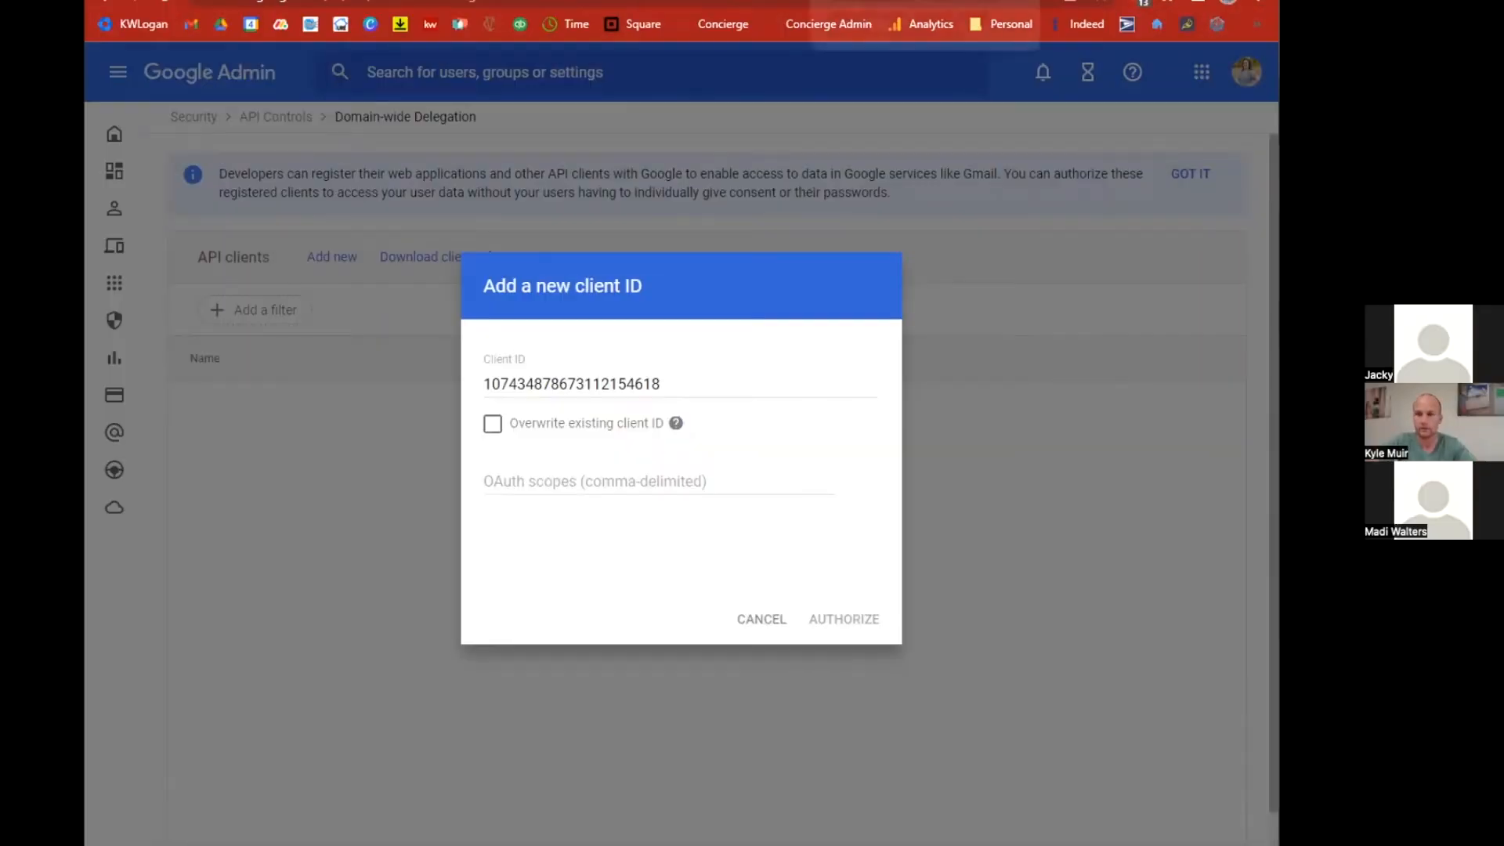
# Review the Indoor Finders setup guide's steps for domain-wide delegation and the required OAuth scopes.
pyautogui.click(850, 0)
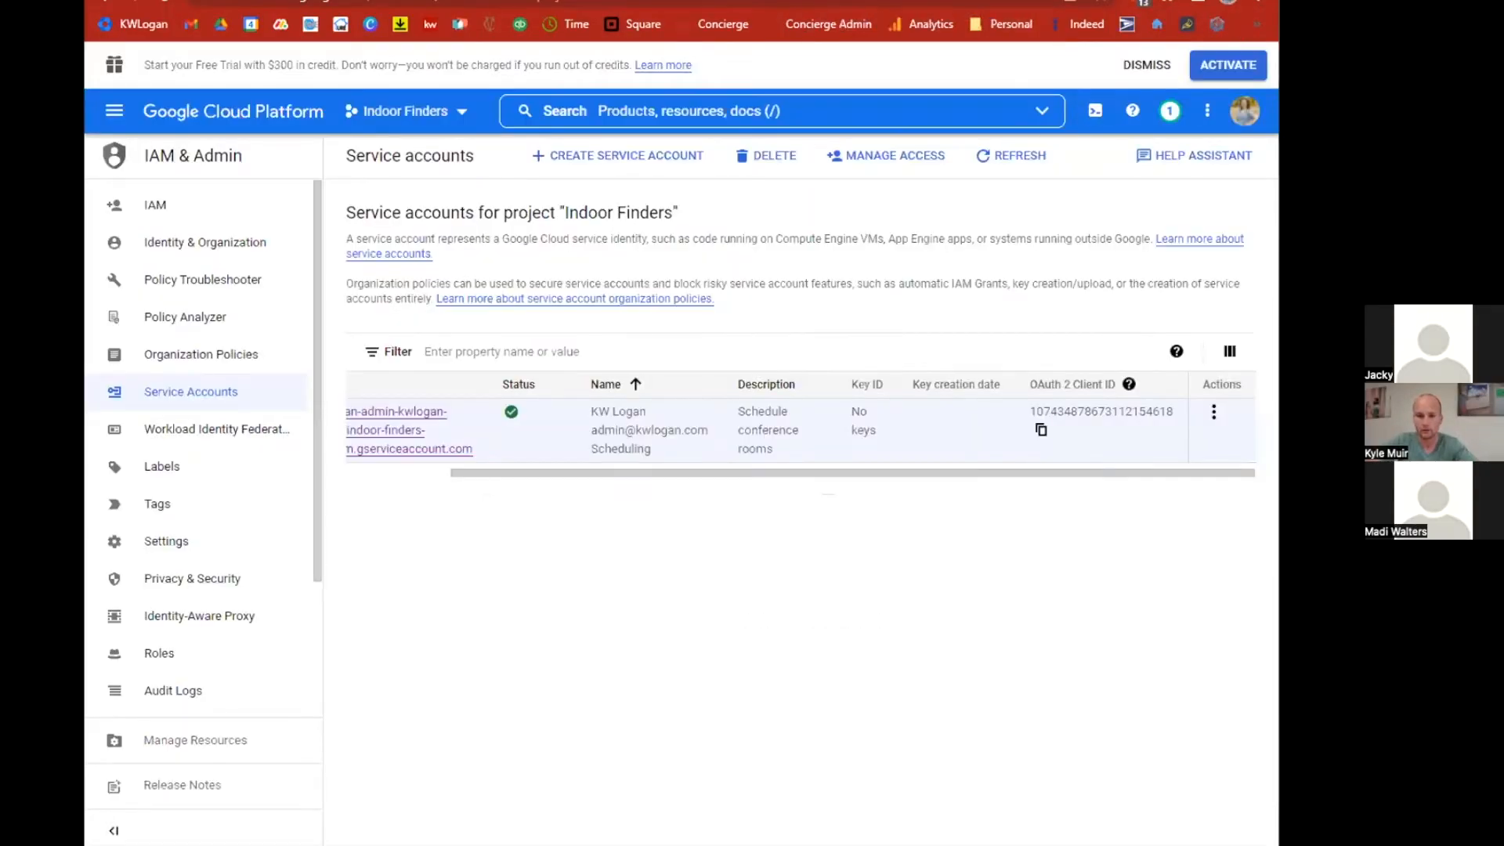
pyautogui.click(924, 0)
pyautogui.scroll(-7, 907, 484)
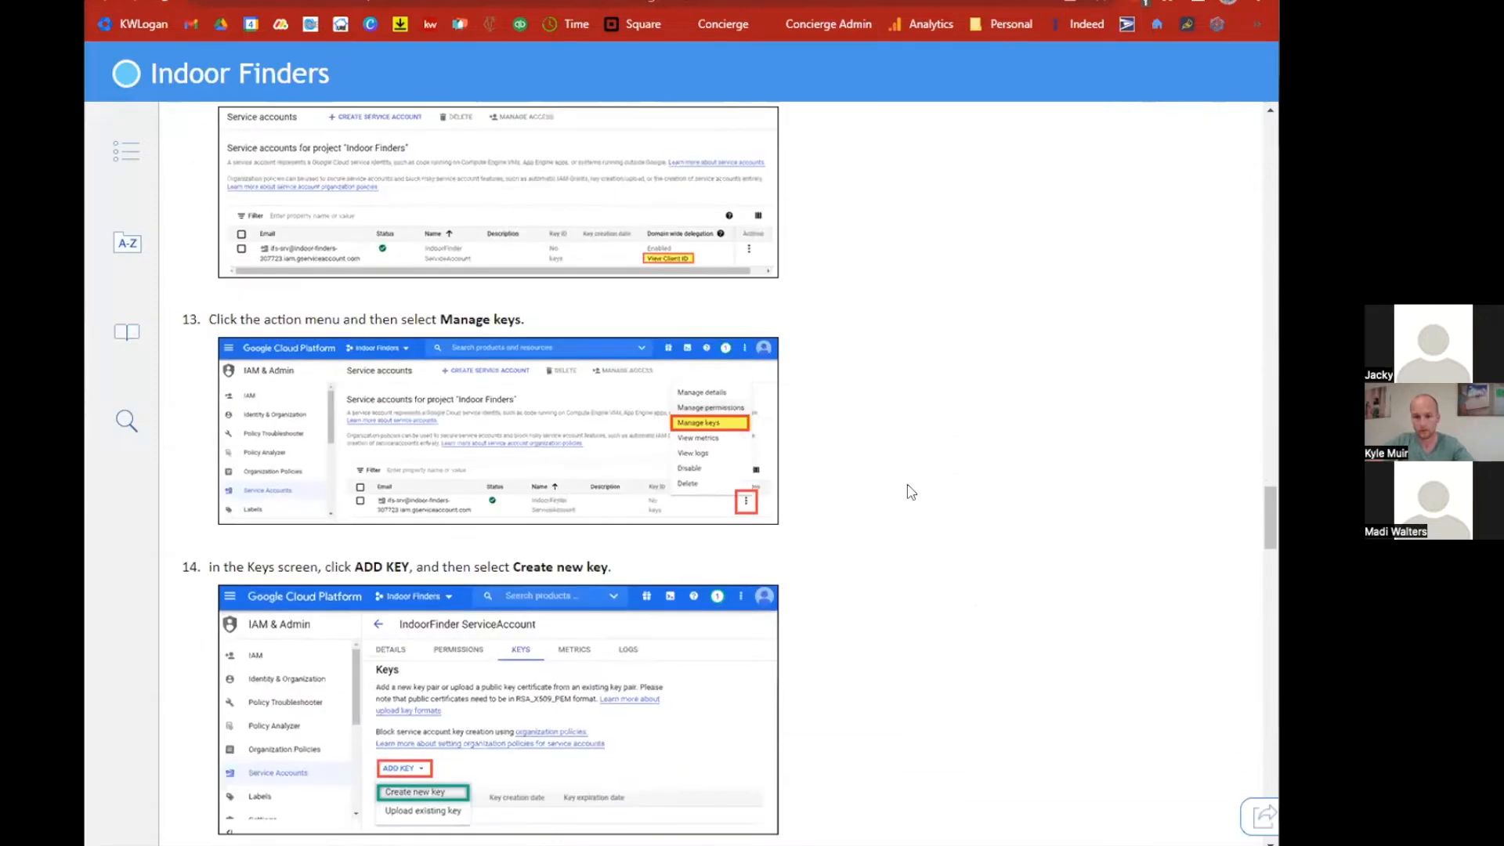
pyautogui.scroll(-6, 911, 492)
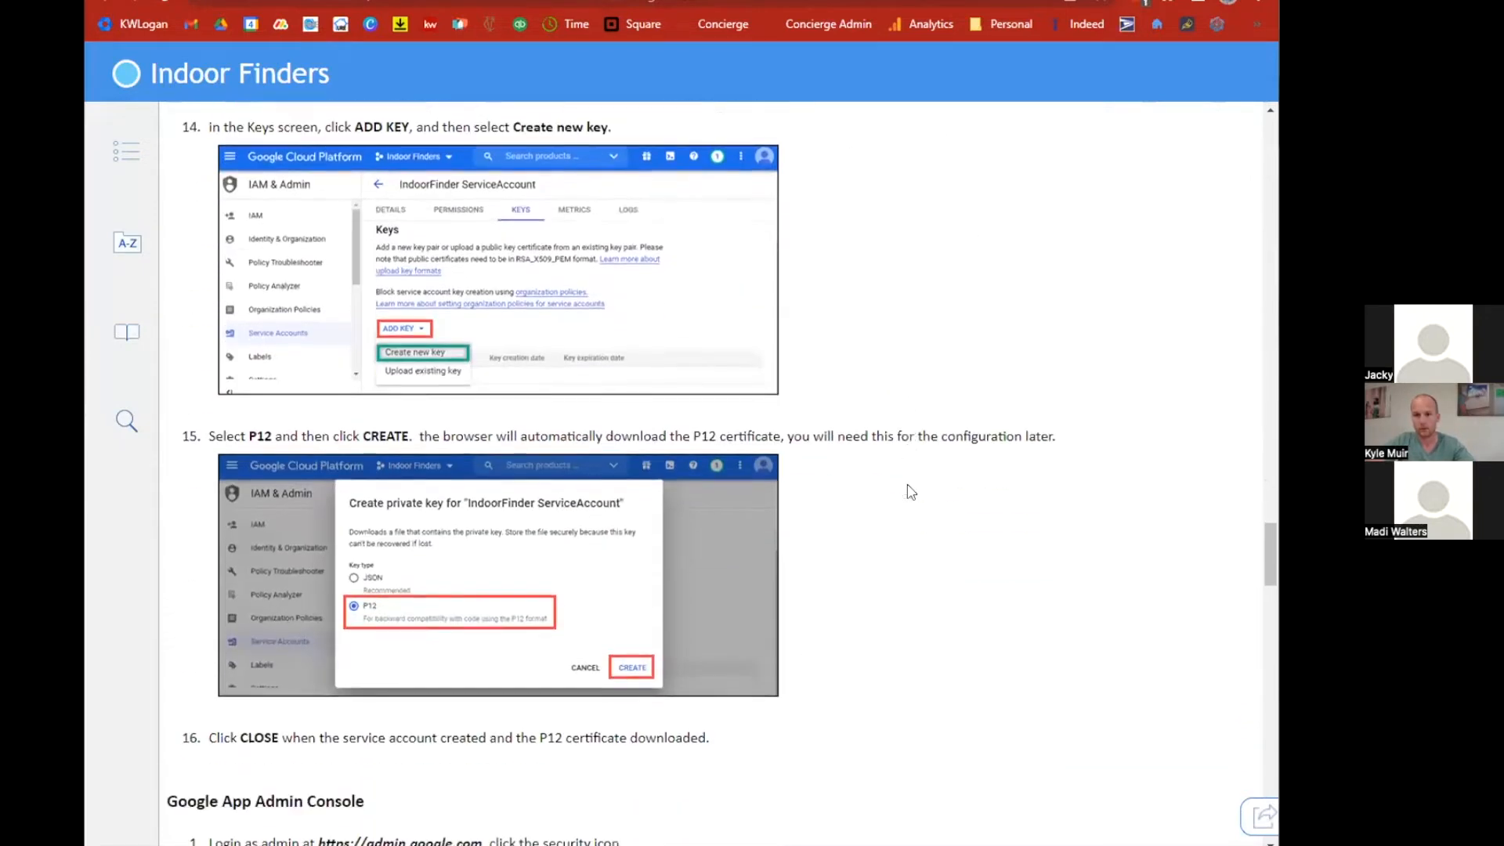
pyautogui.scroll(-1, 911, 492)
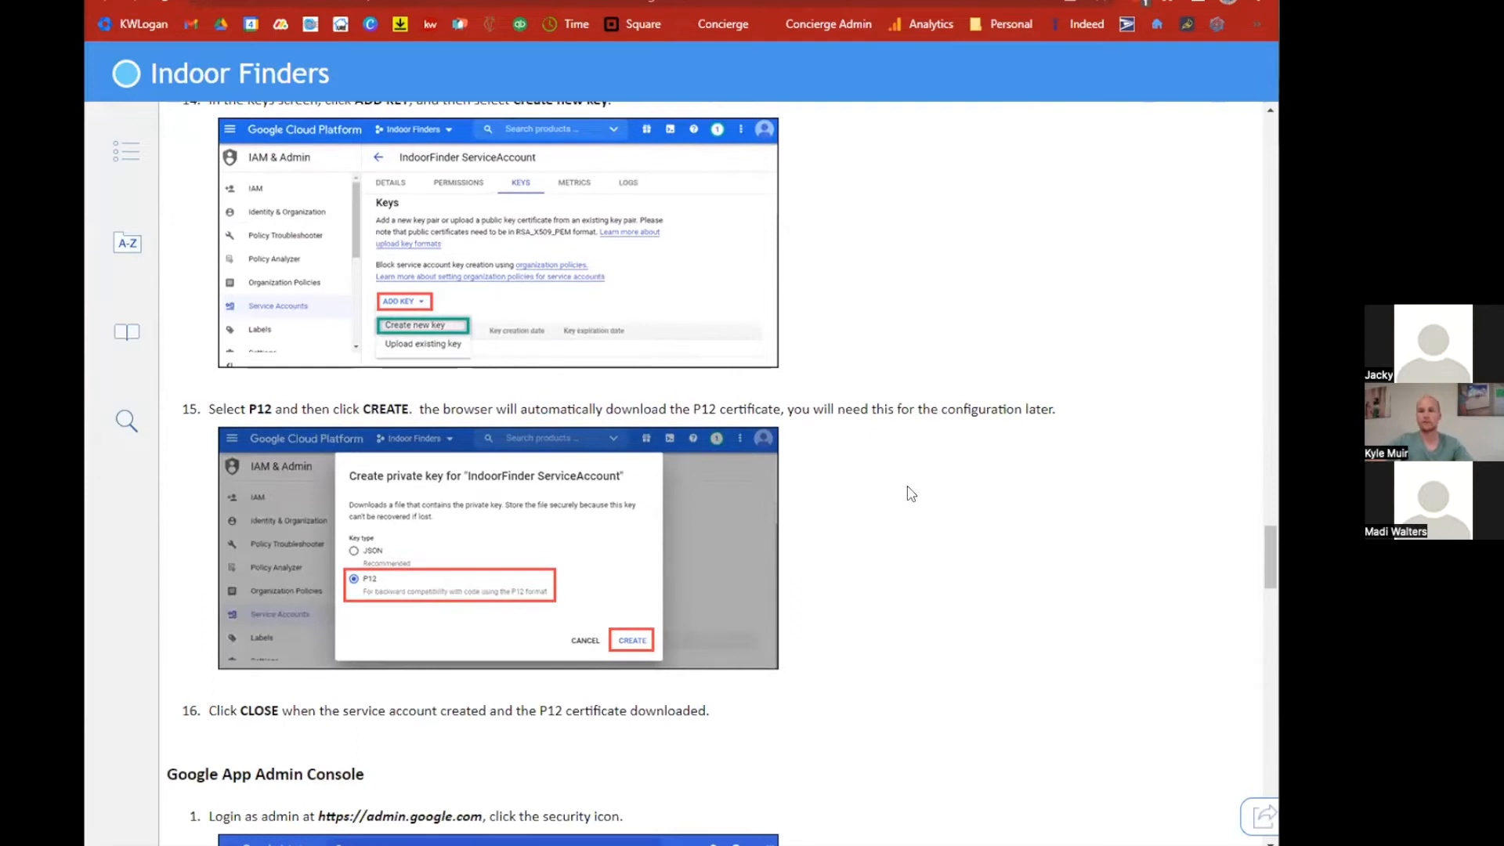
pyautogui.scroll(-1, 911, 492)
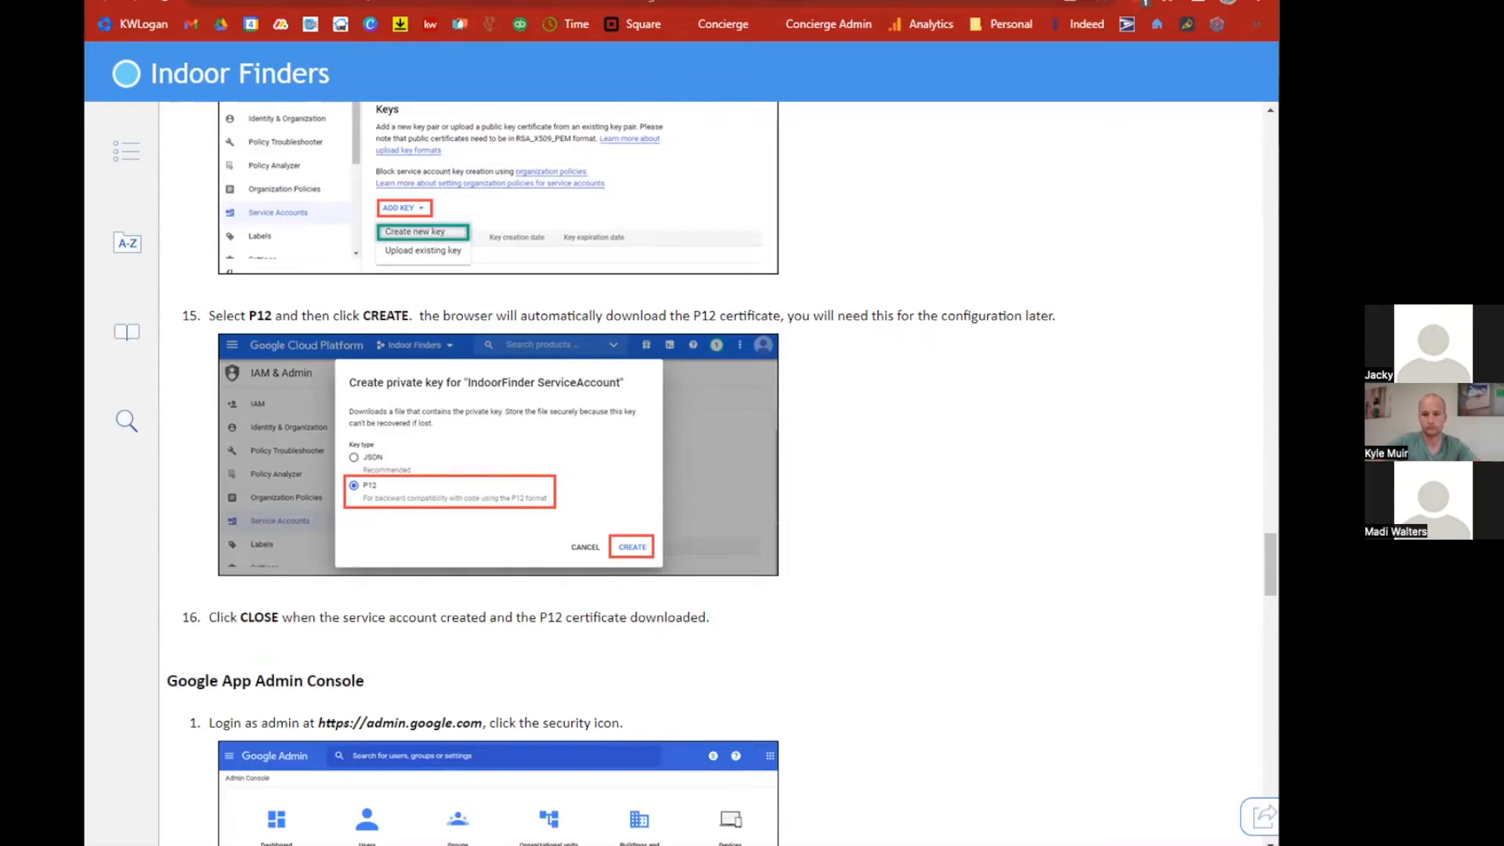
pyautogui.scroll(-7, 490, 641)
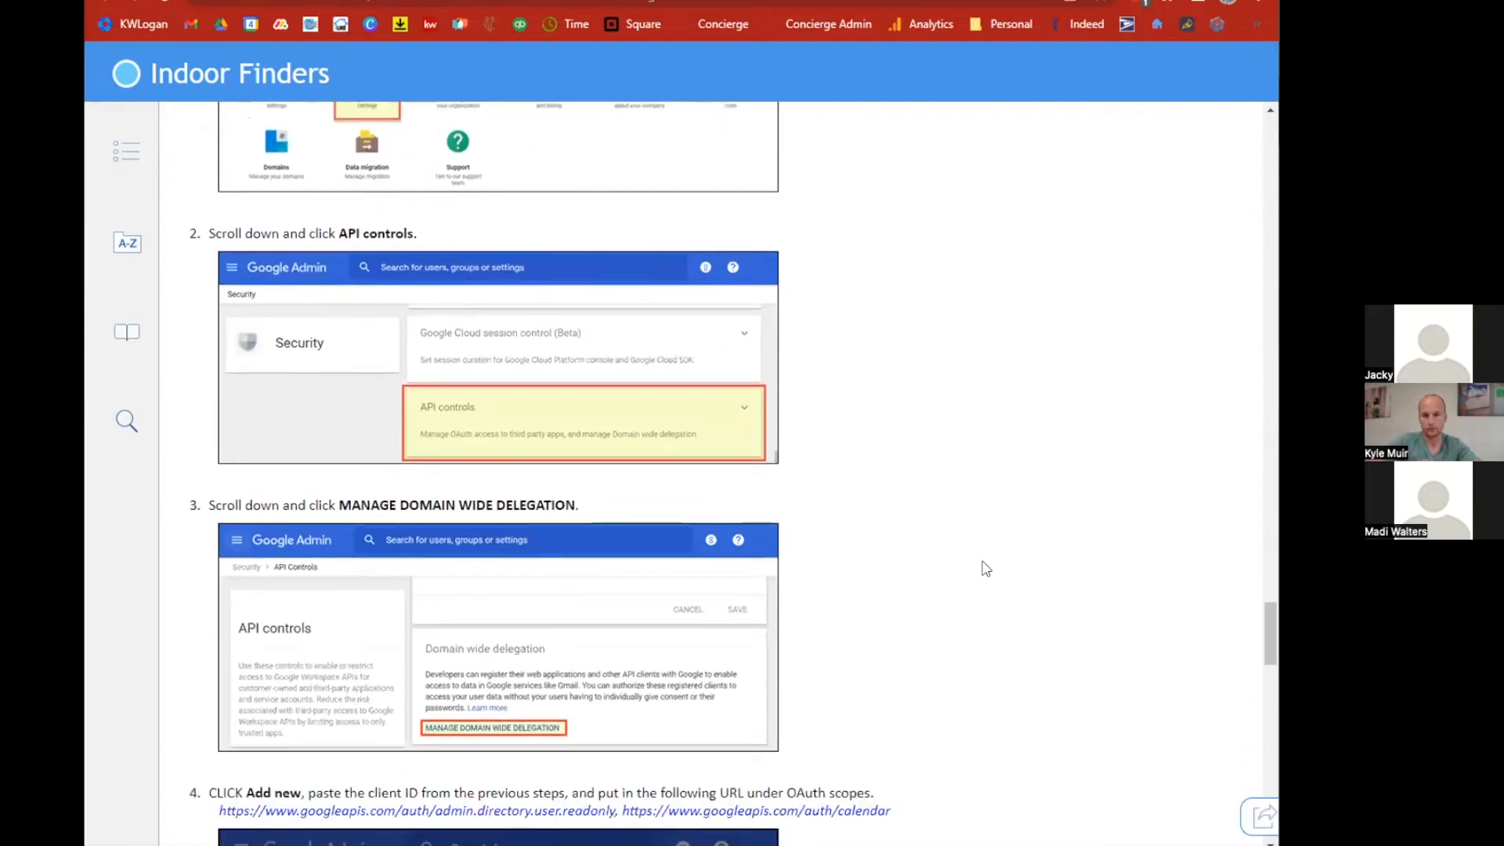
pyautogui.scroll(-2, 985, 569)
pyautogui.scroll(-5, 986, 569)
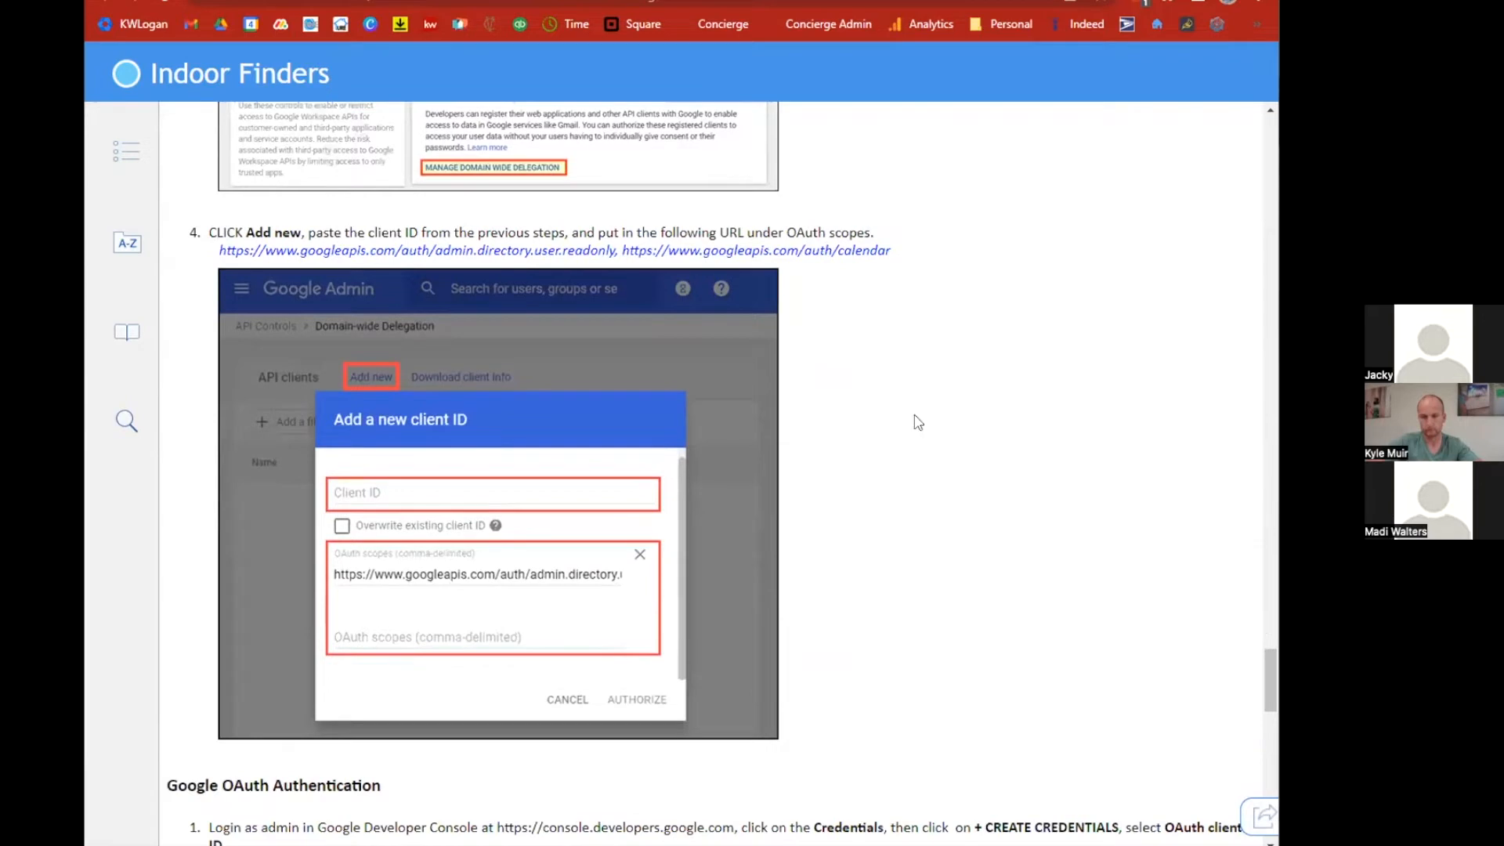
pyautogui.hotkey('ctrl', 'Tab')
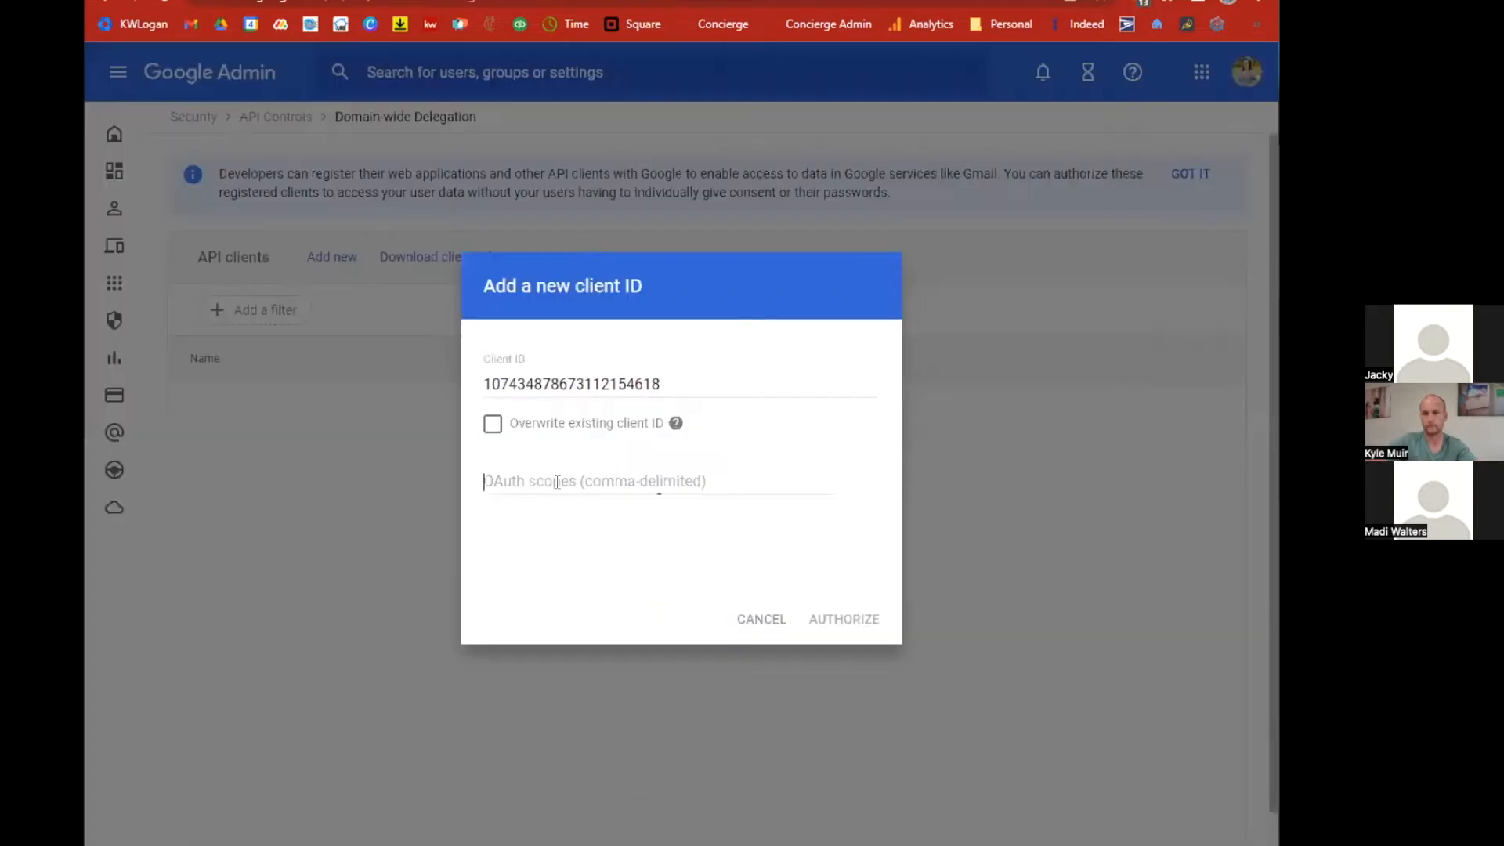
# Paste the admin.directory.user.readonly and calendar OAuth scope URLs and authorize the new API client.
pyautogui.click(556, 482)
pyautogui.rightClick(558, 484)
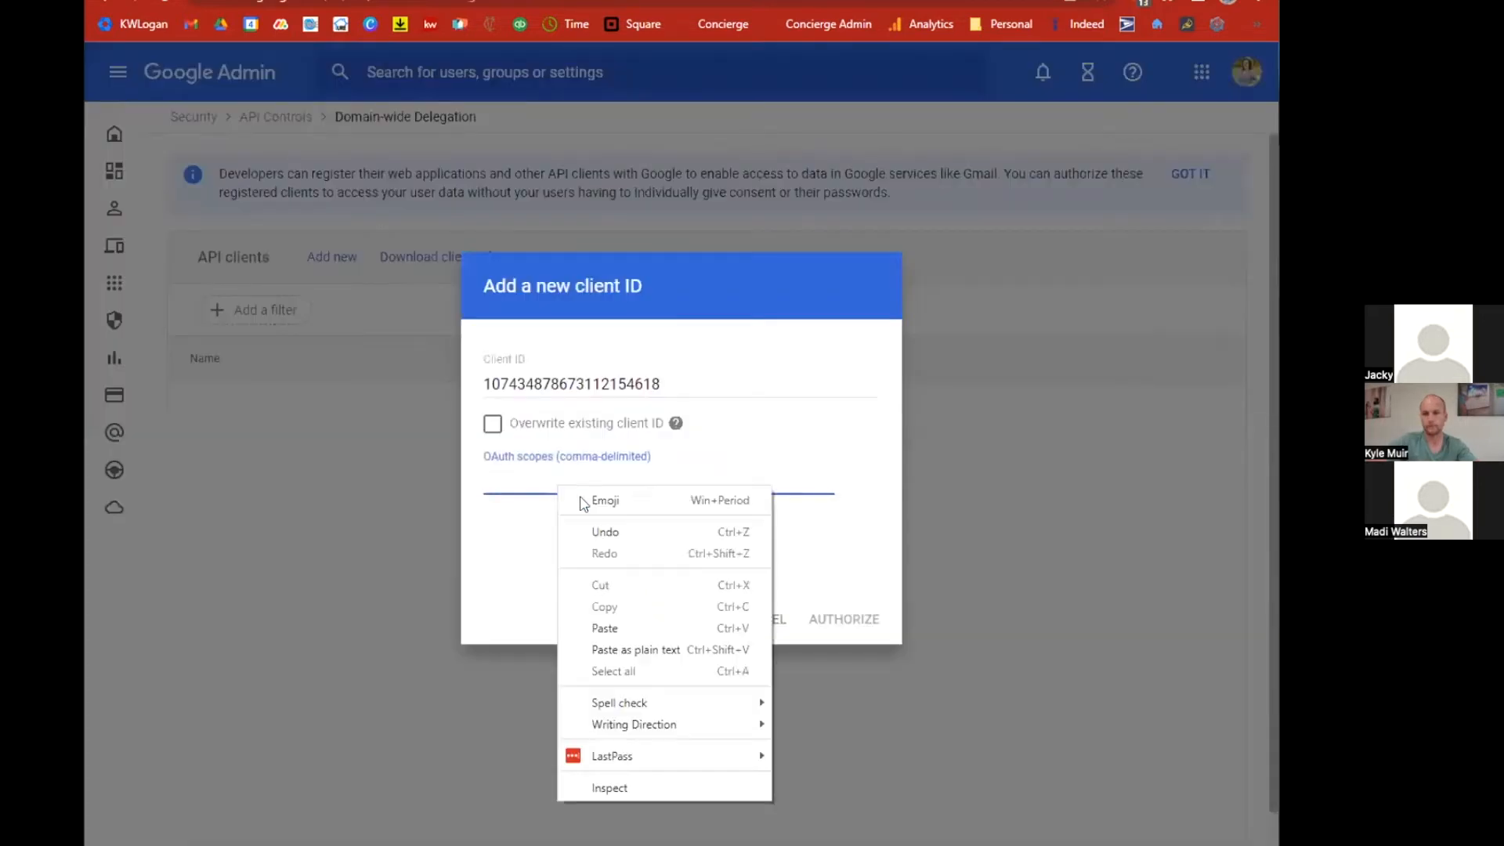
pyautogui.click(610, 625)
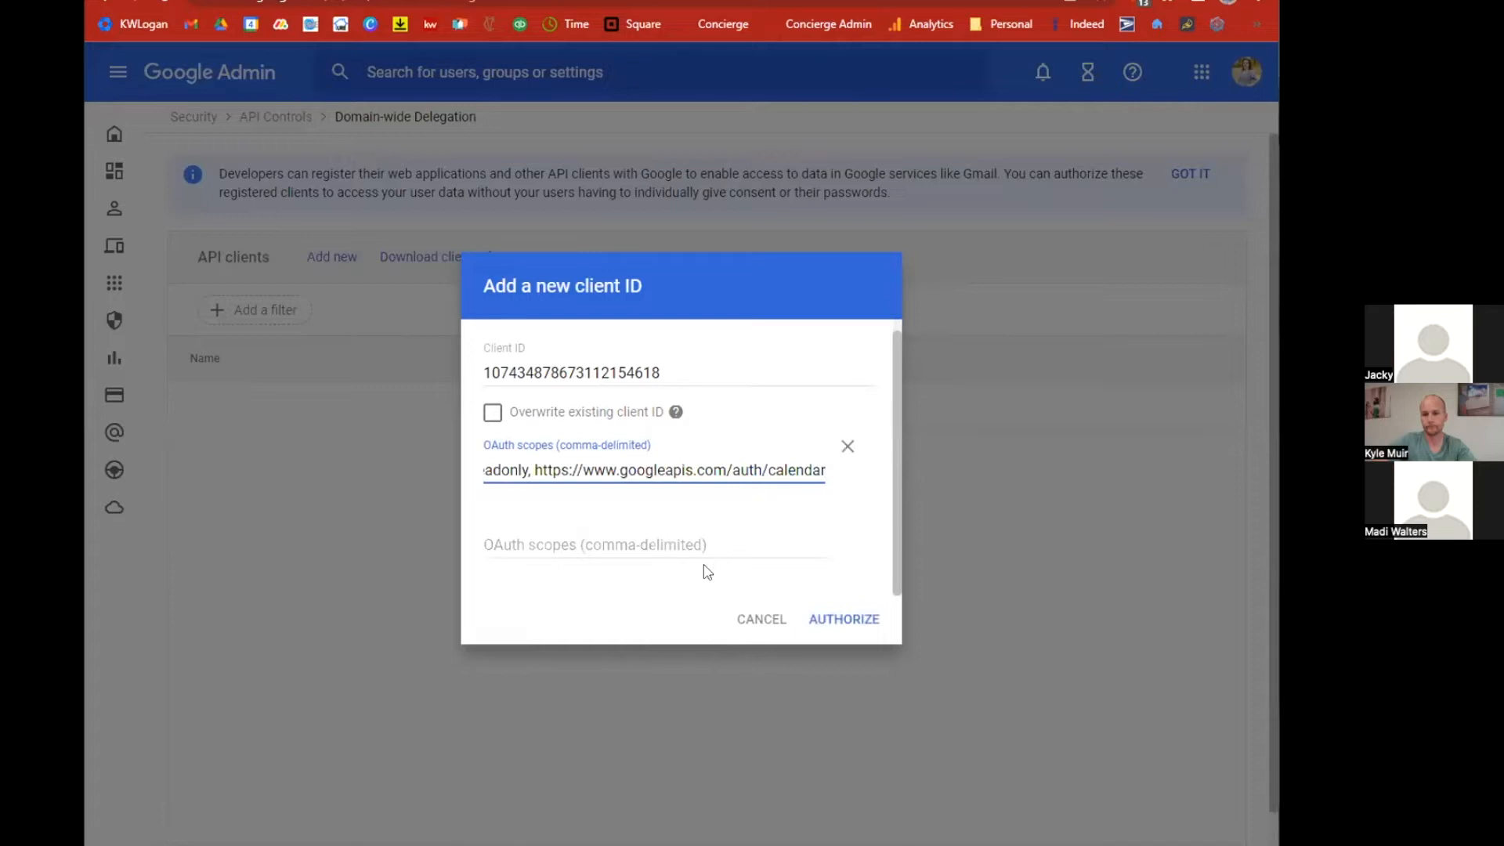
pyautogui.click(840, 618)
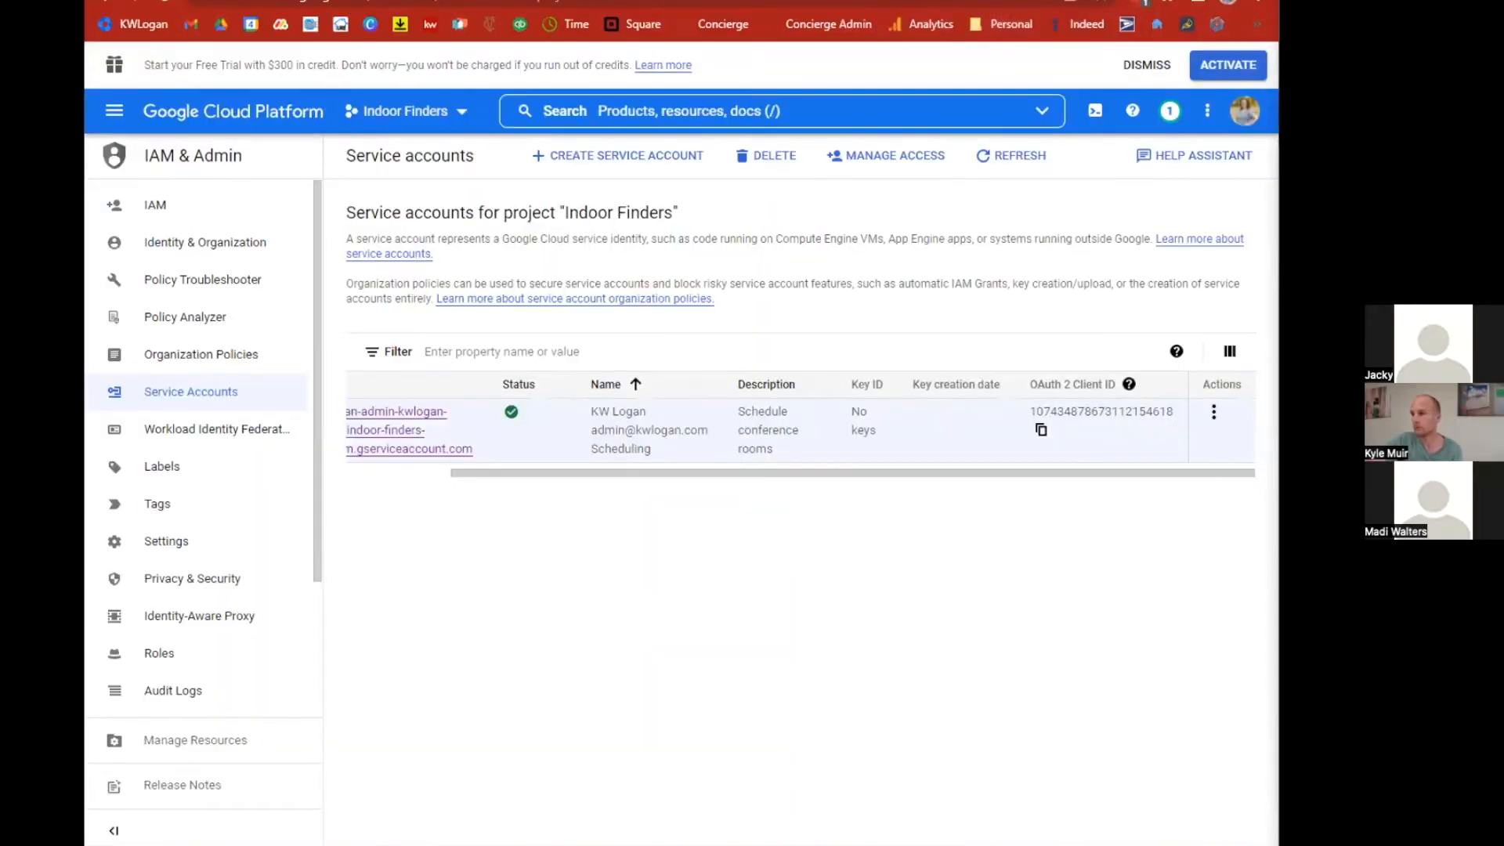
# Create a new P12 private key for the KW Logan Scheduling service account and close the saved-key confirmation.
pyautogui.click(1214, 412)
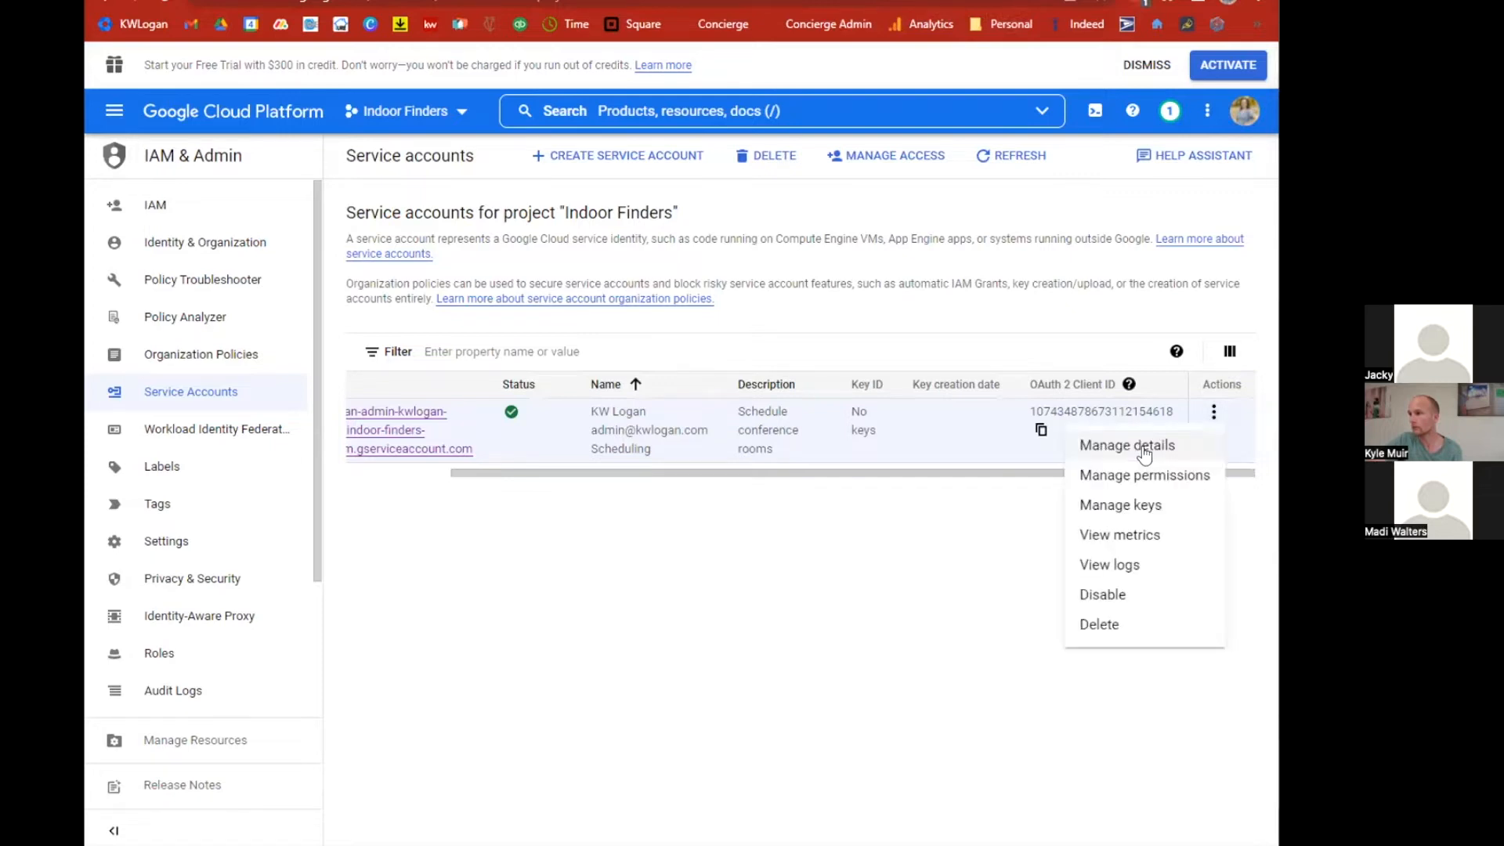
pyautogui.click(1142, 448)
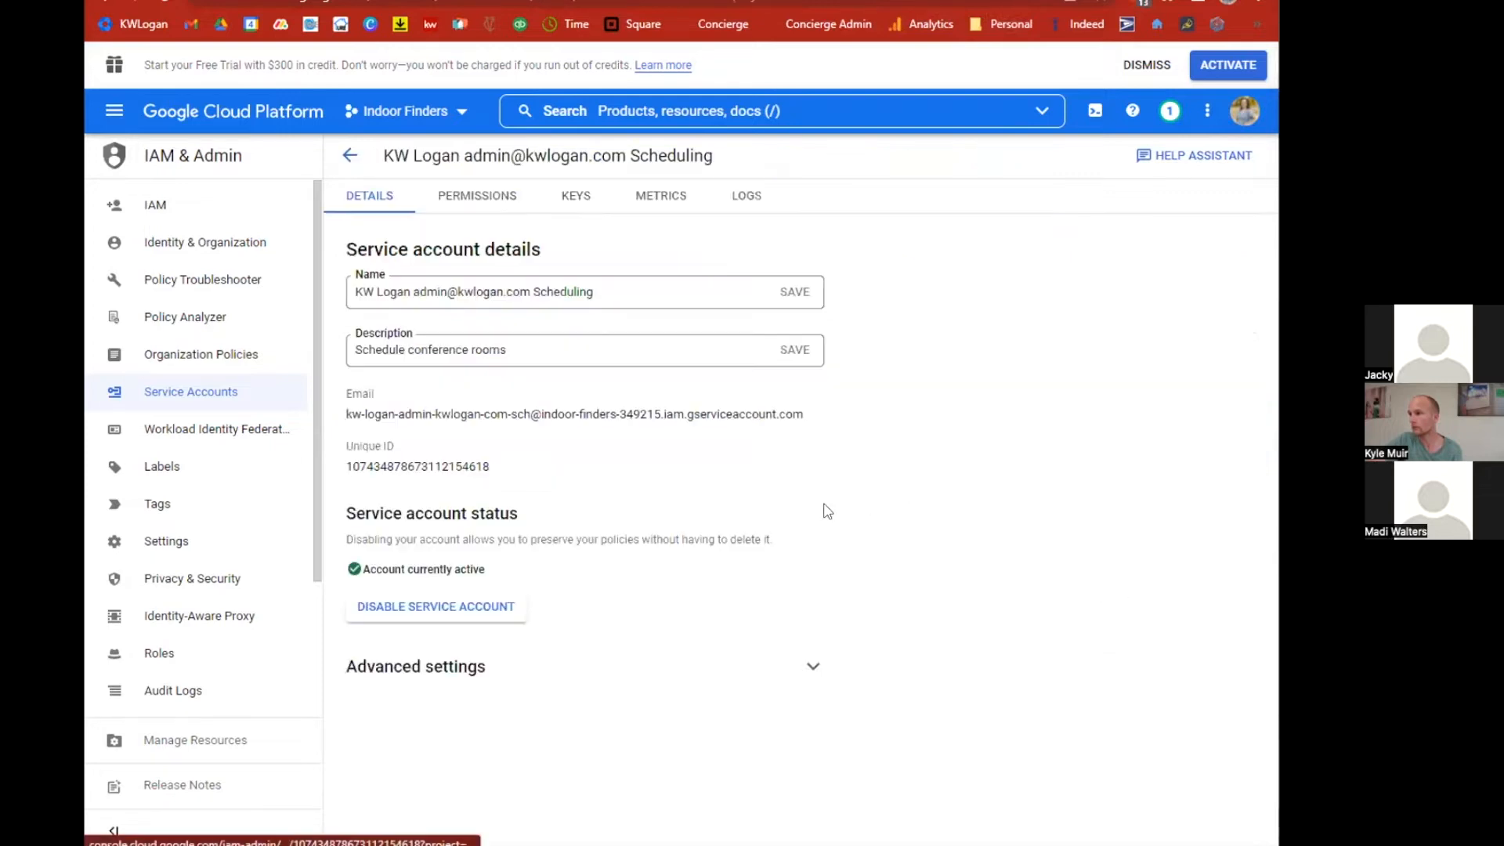
pyautogui.click(588, 199)
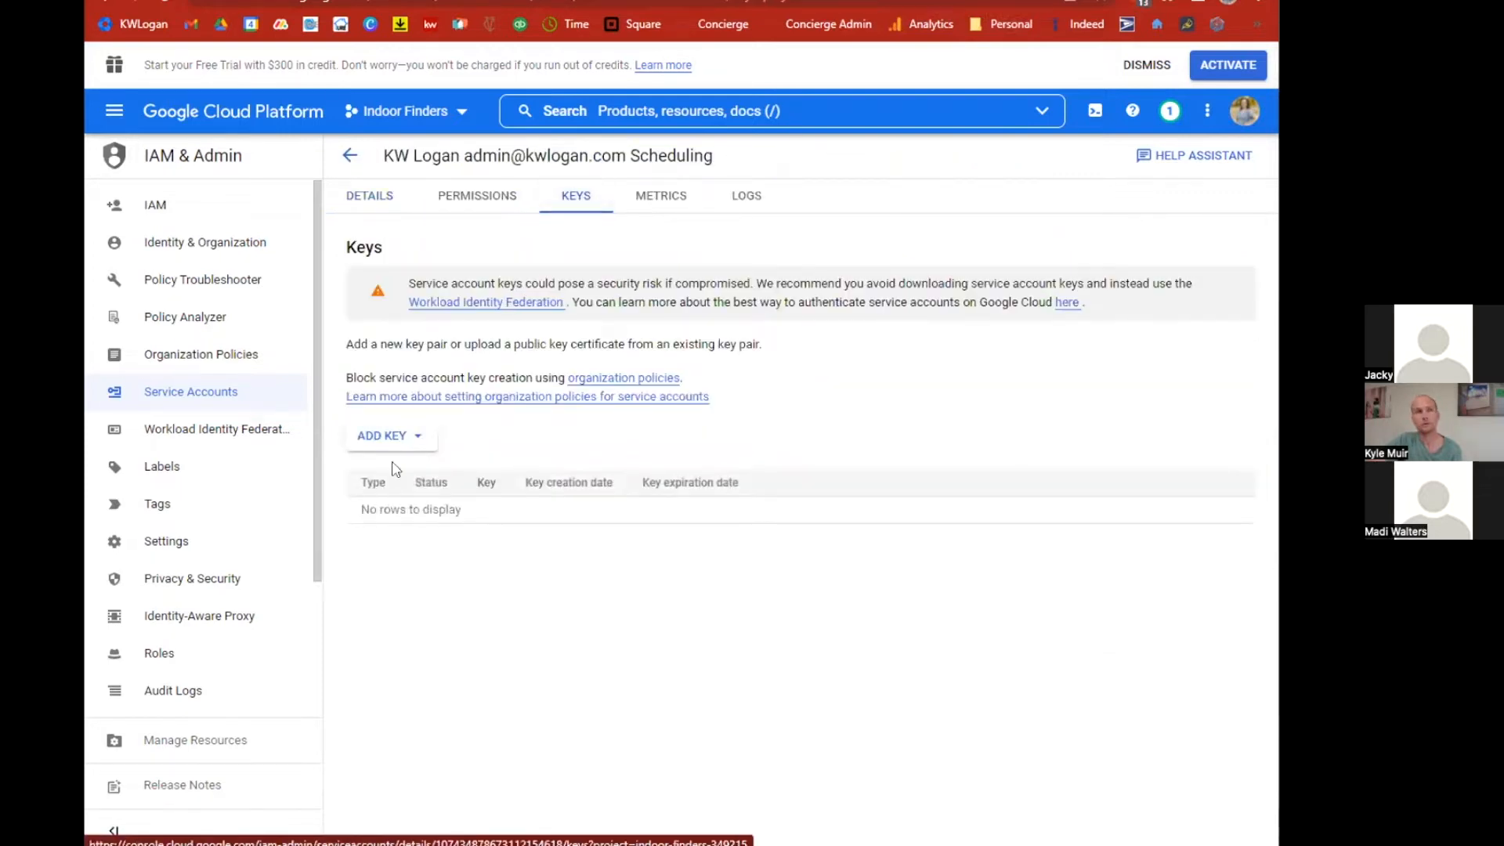
pyautogui.click(421, 446)
pyautogui.click(411, 474)
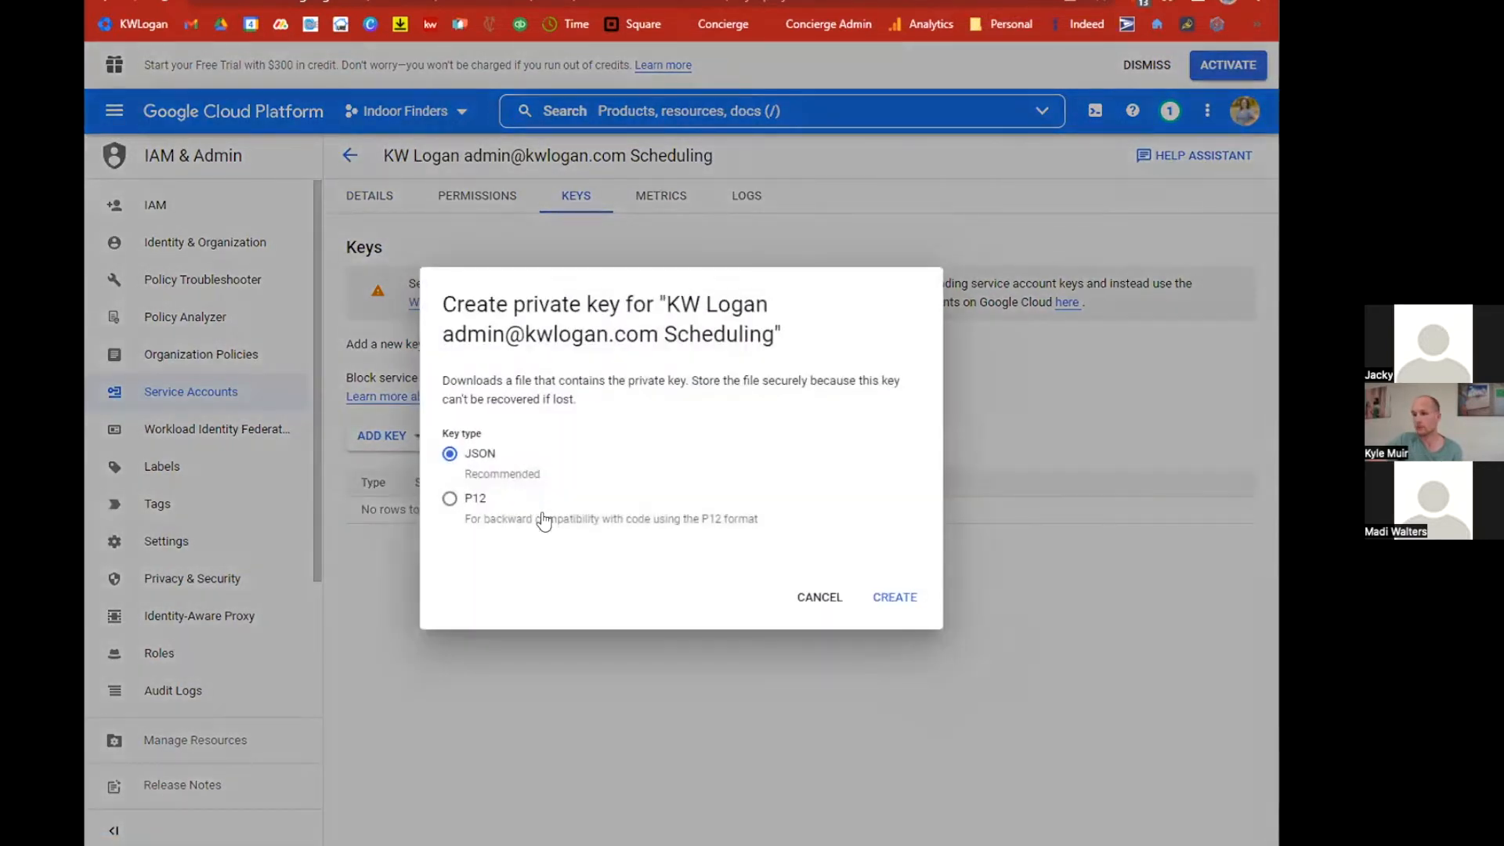
pyautogui.click(478, 501)
pyautogui.click(900, 603)
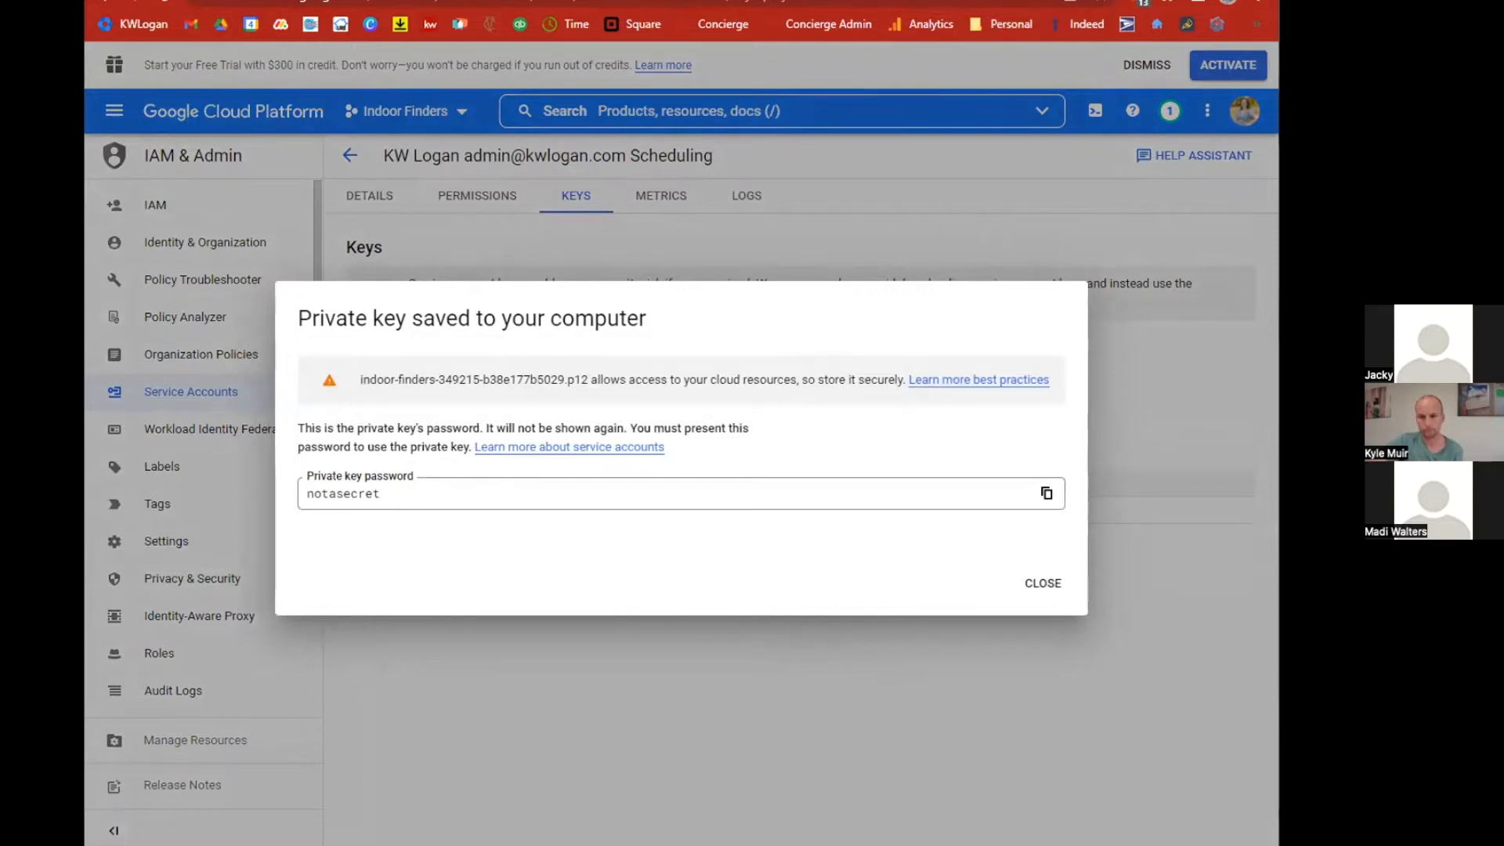
pyautogui.click(1045, 582)
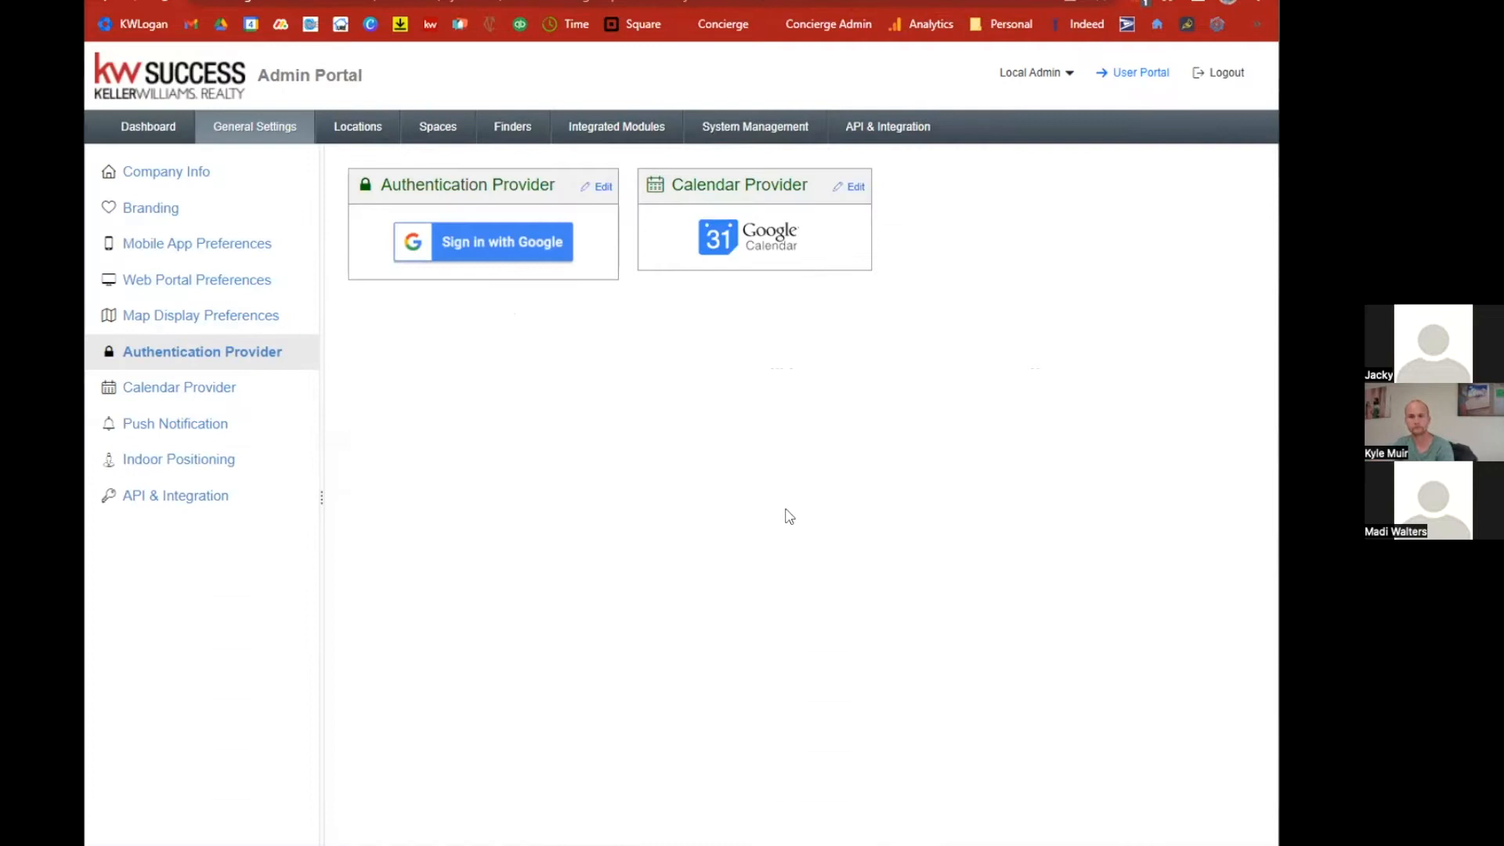
# Open the Calendar Provider settings and choose the indoor-finders-349215-b38e177b5029 P12 key file as the X509 certificate.
pyautogui.click(853, 186)
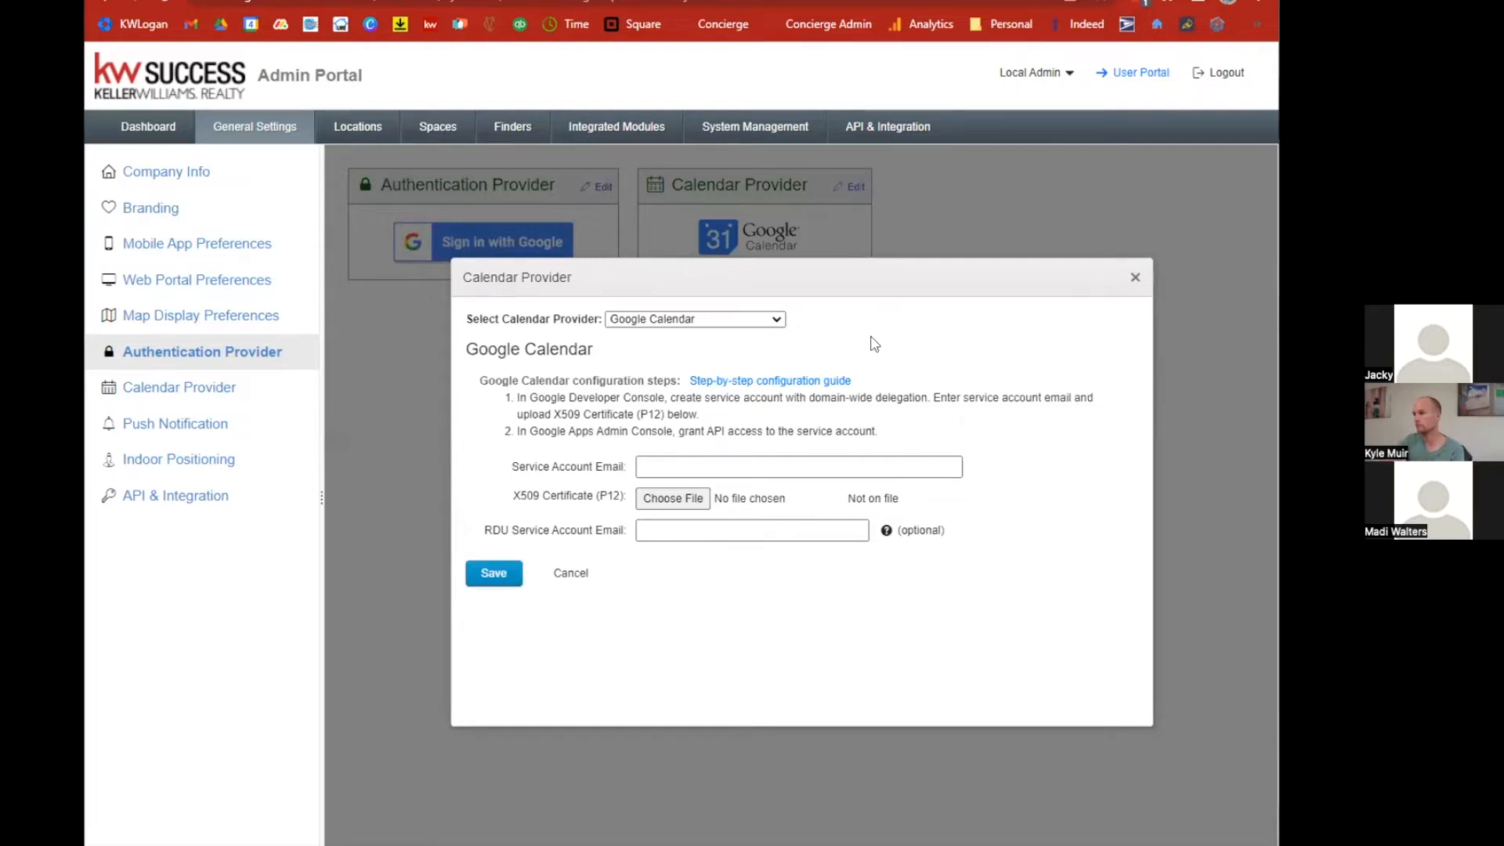
pyautogui.click(662, 499)
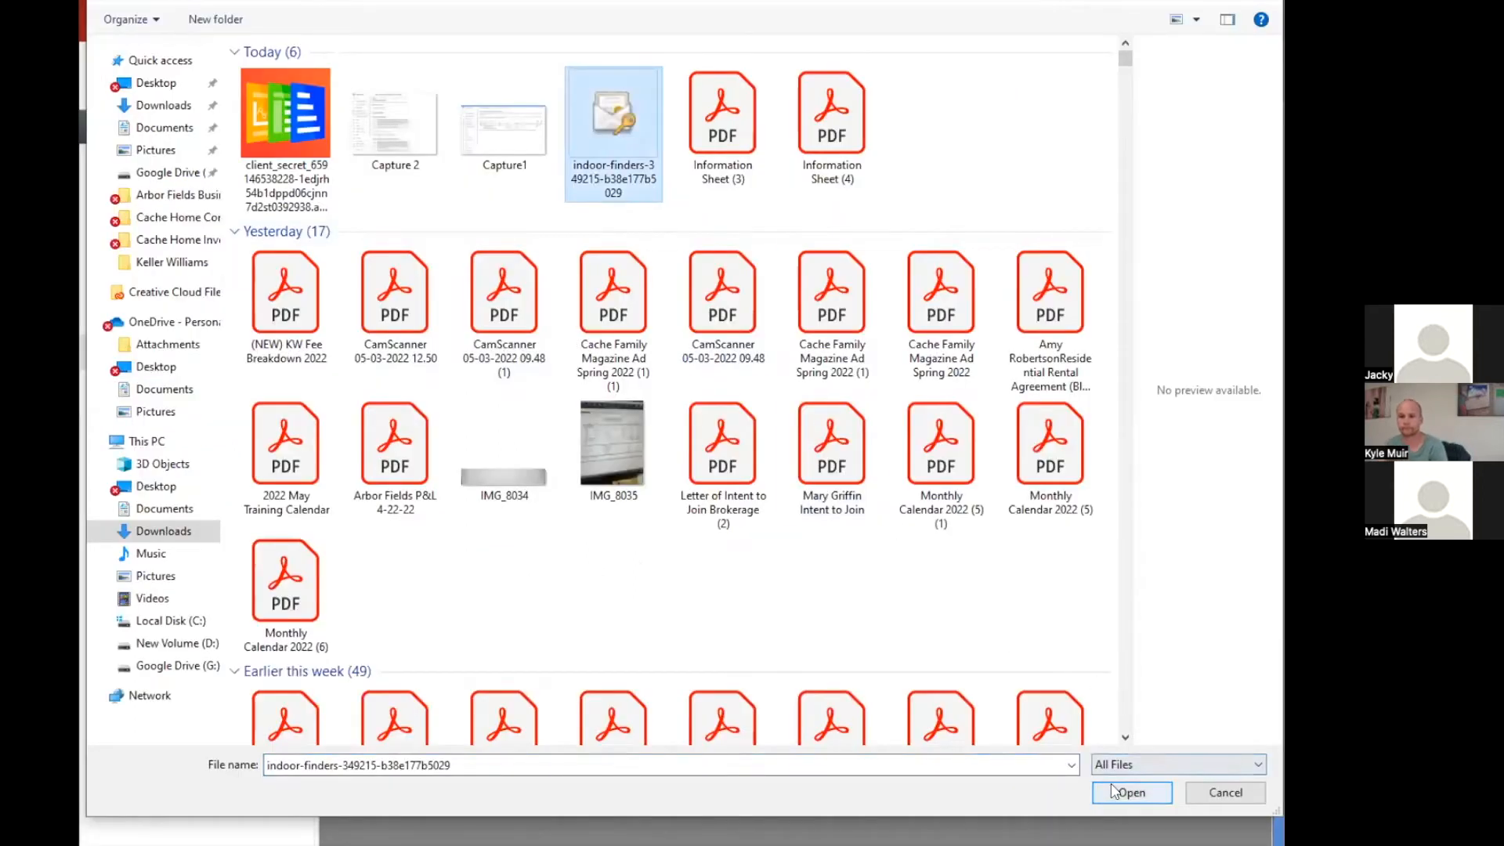
pyautogui.click(1133, 792)
# Copy the service account's email from the Google Admin delegation client details, paste it as the Service Account Email, and save.
pyautogui.click(691, 460)
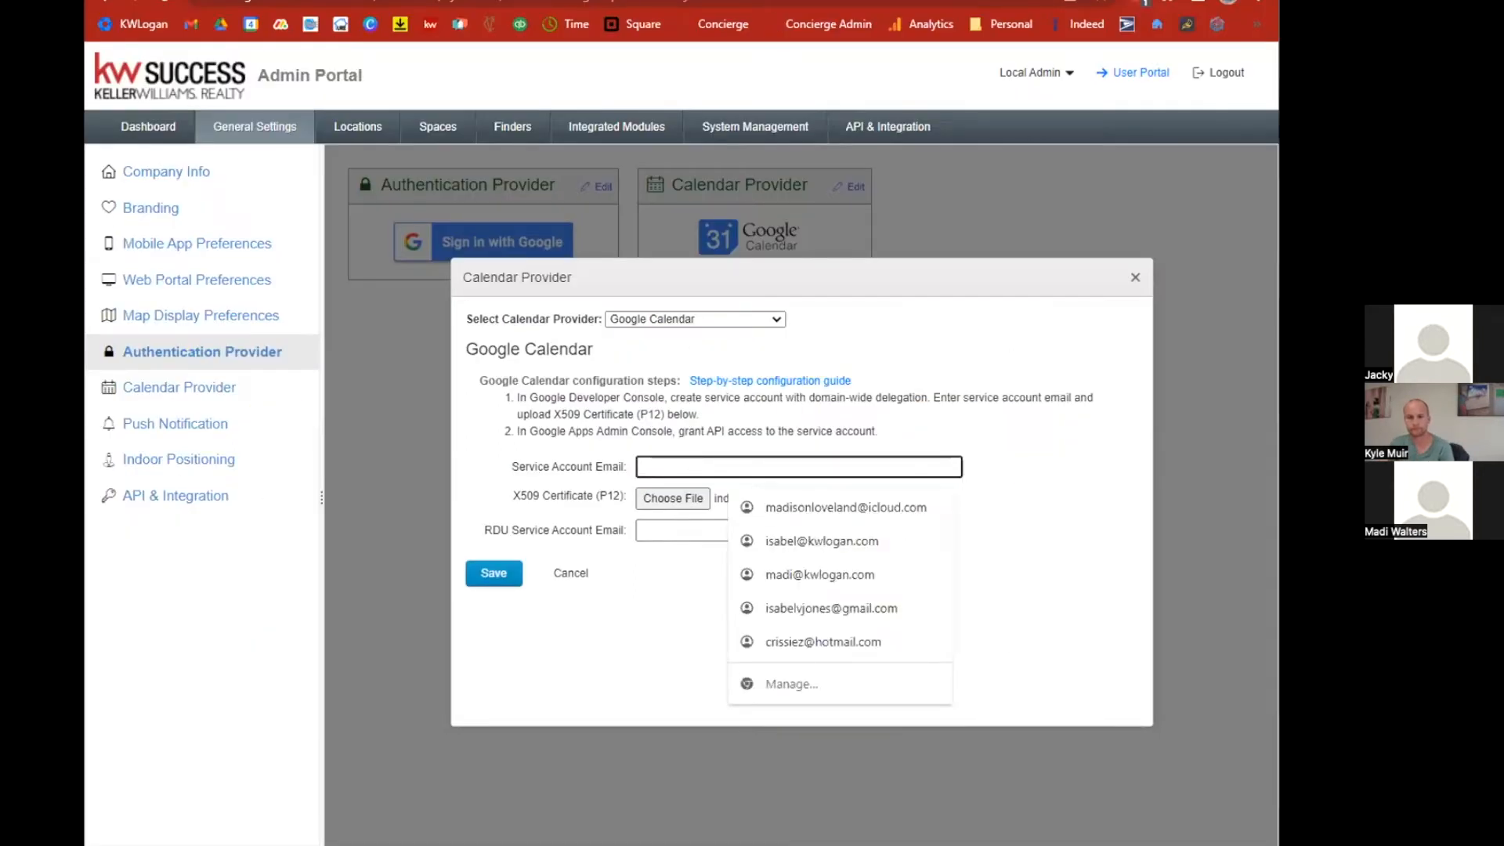
pyautogui.click(768, 0)
pyautogui.click(956, 0)
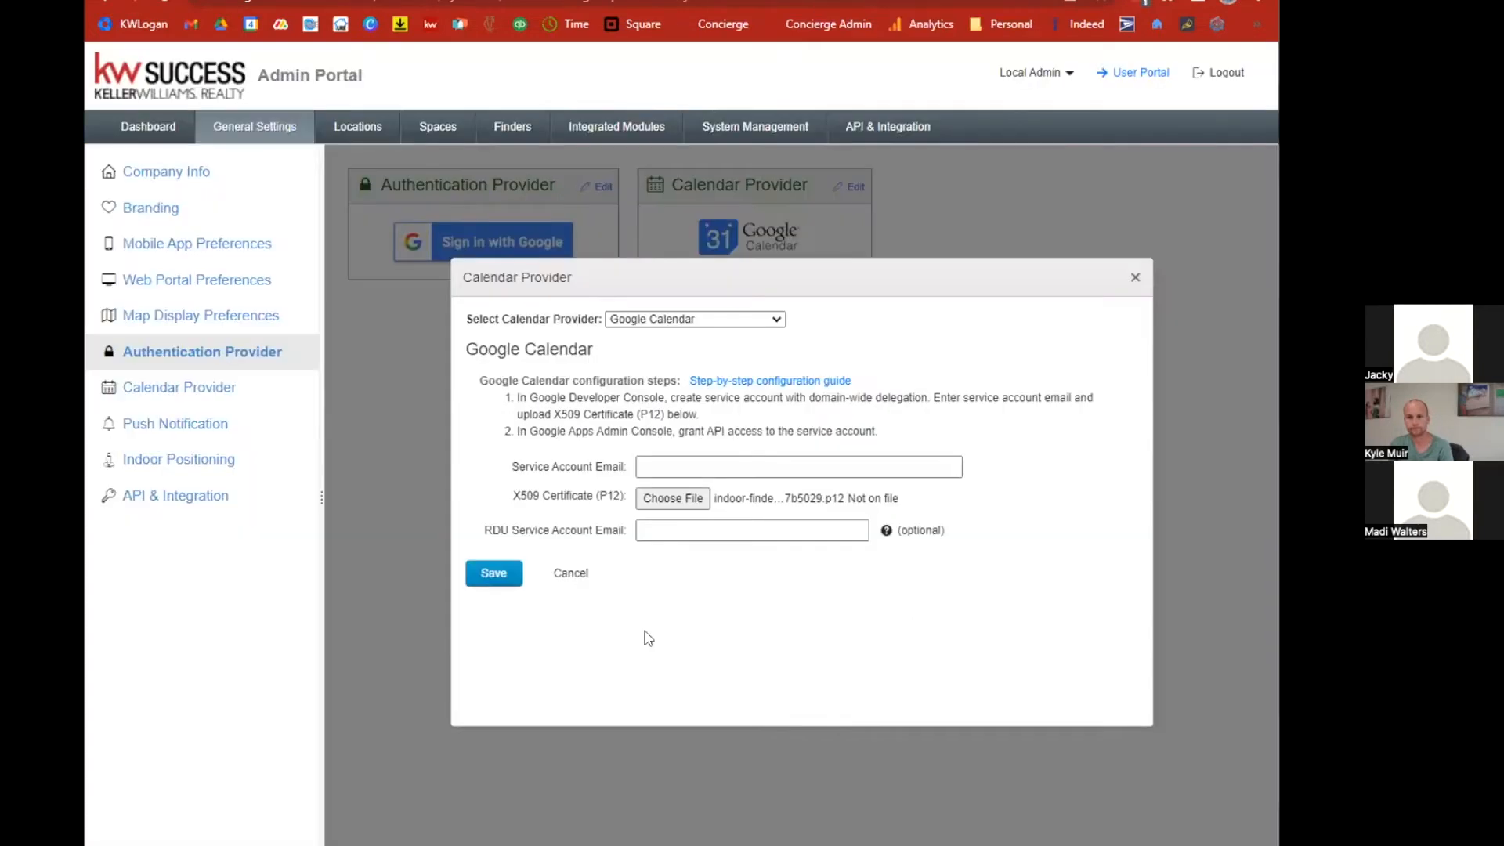
pyautogui.click(862, 0)
pyautogui.click(1017, 406)
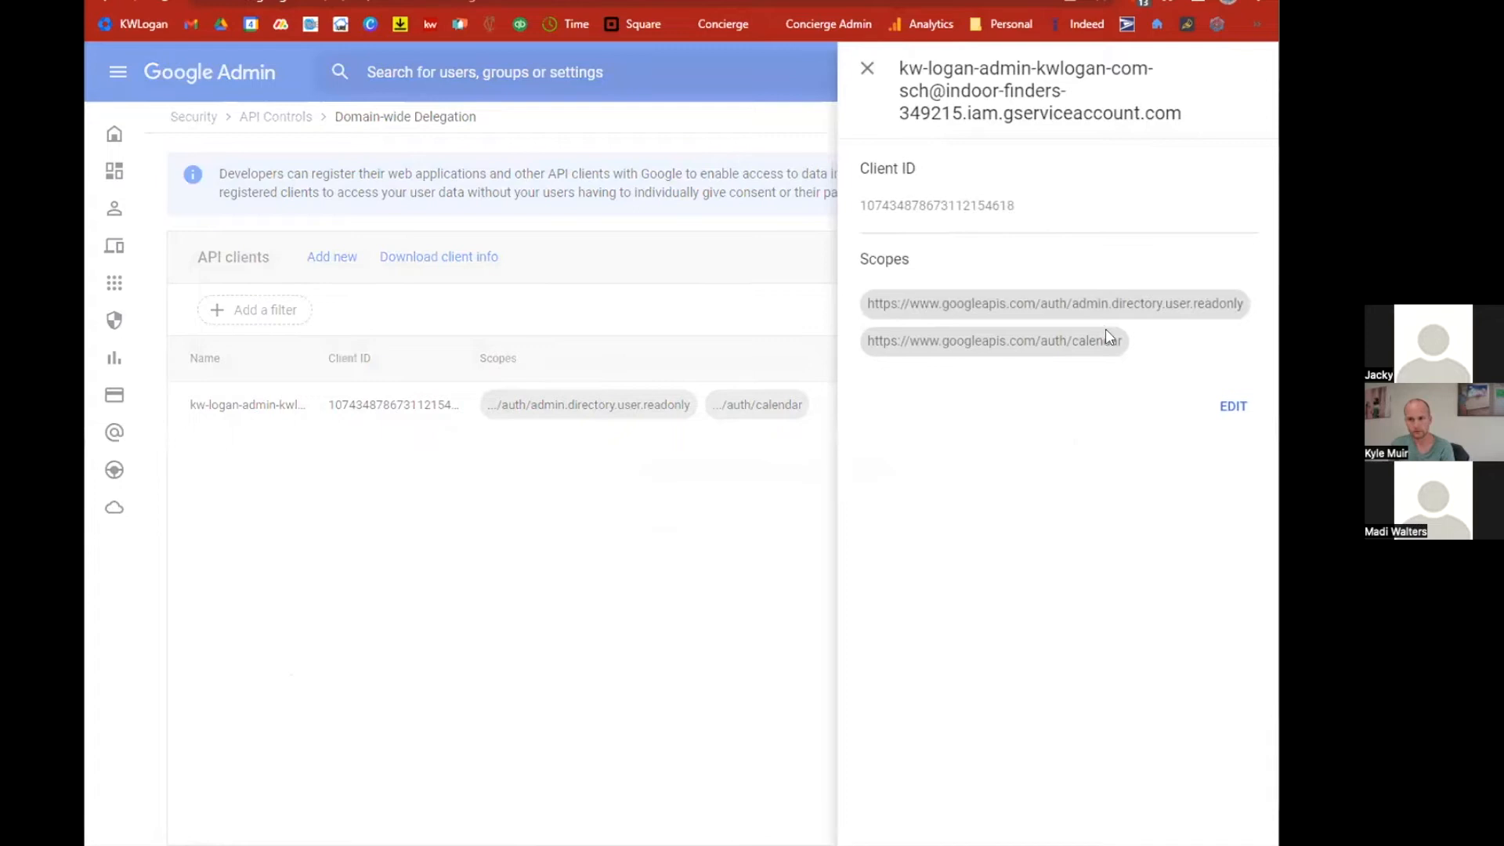
pyautogui.moveTo(898, 69); pyautogui.dragTo(1185, 122)
pyautogui.hotkey('ctrl', 'c')
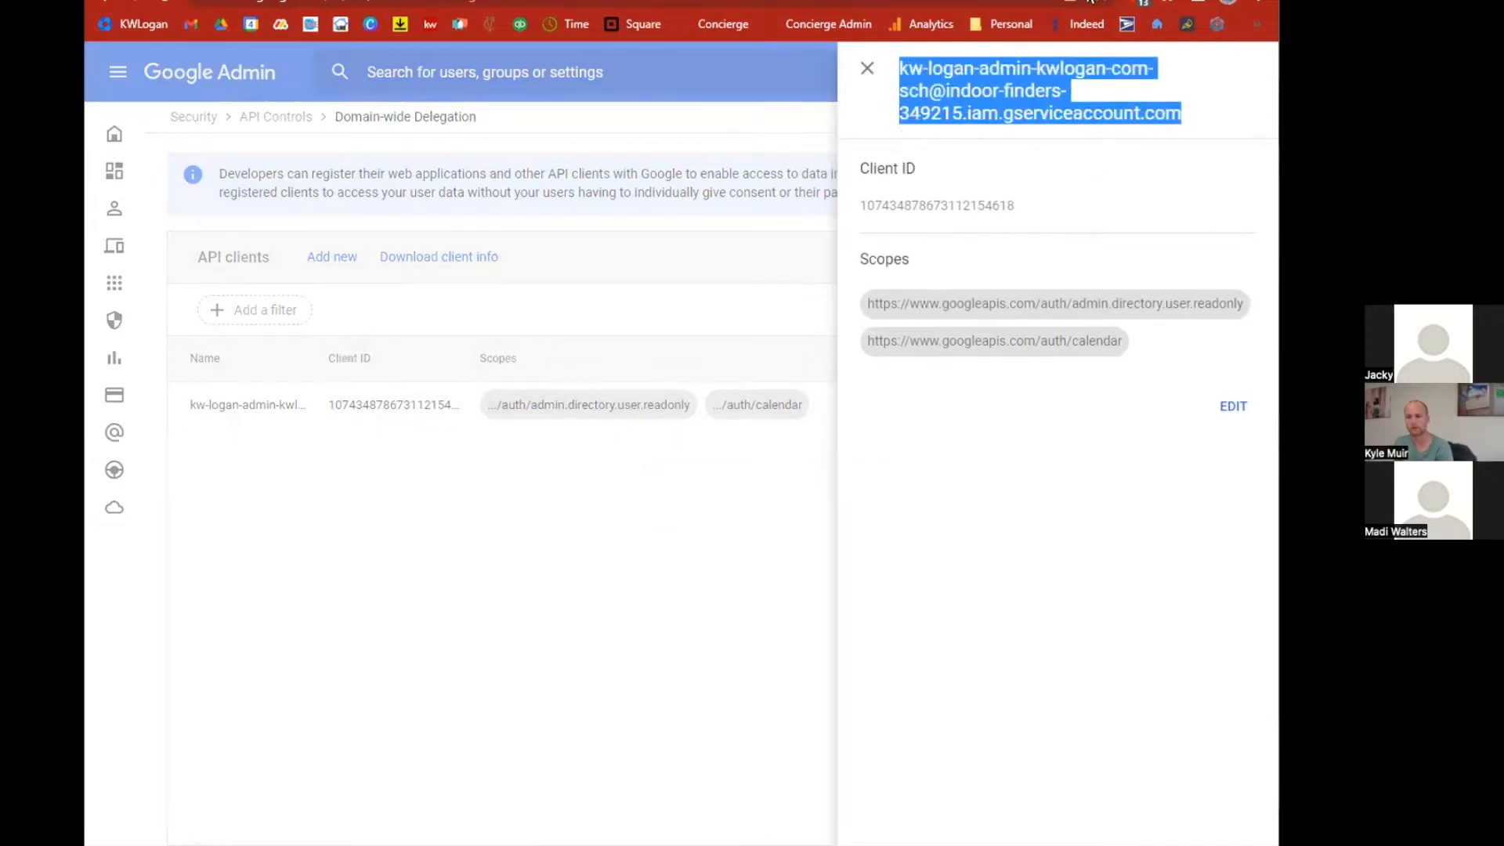
pyautogui.click(1091, 2)
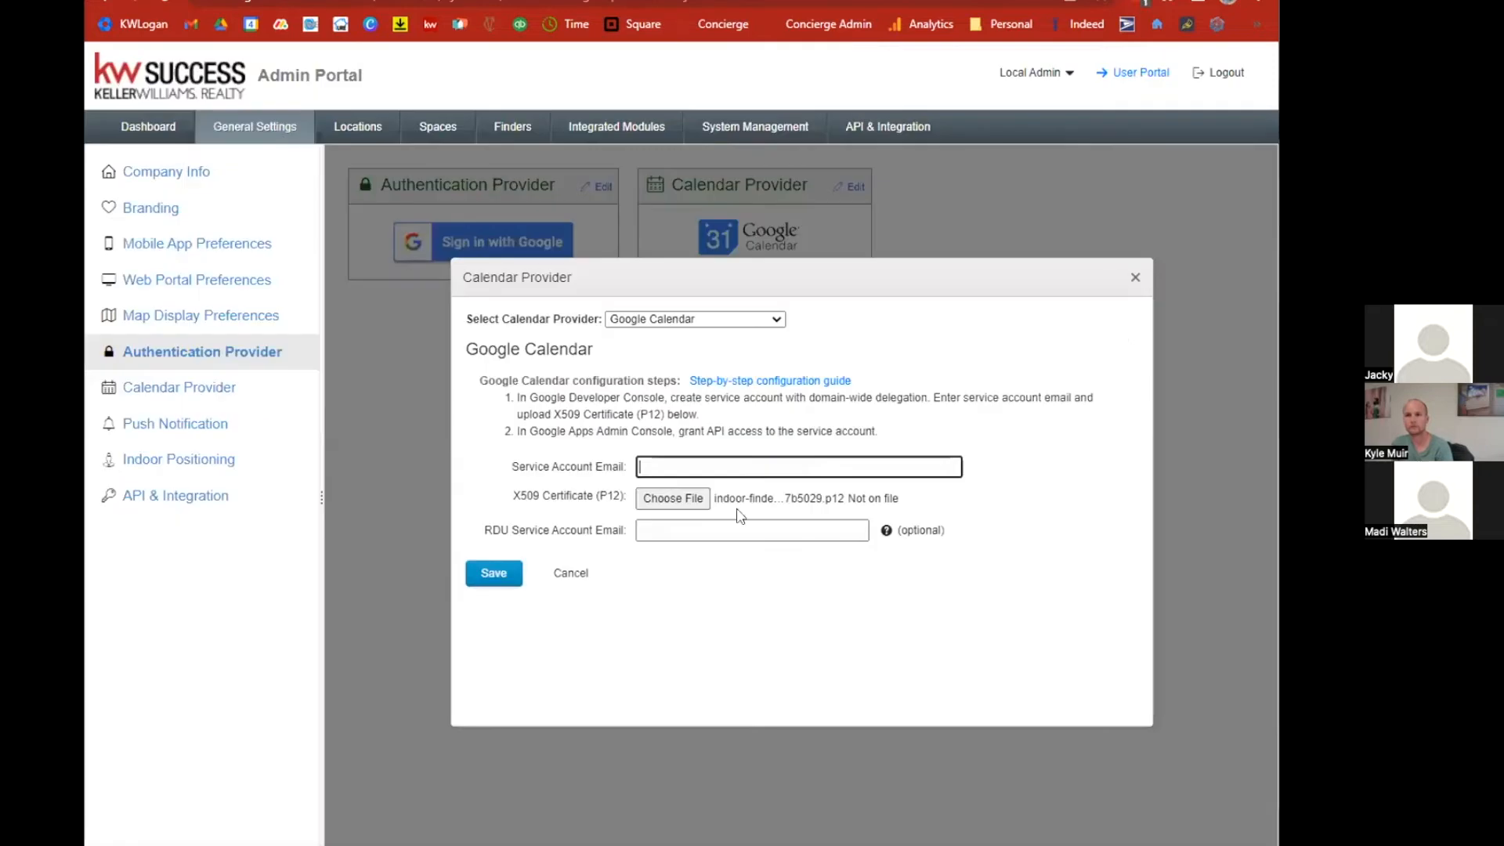
pyautogui.click(713, 466)
pyautogui.hotkey('ctrl', 'v')
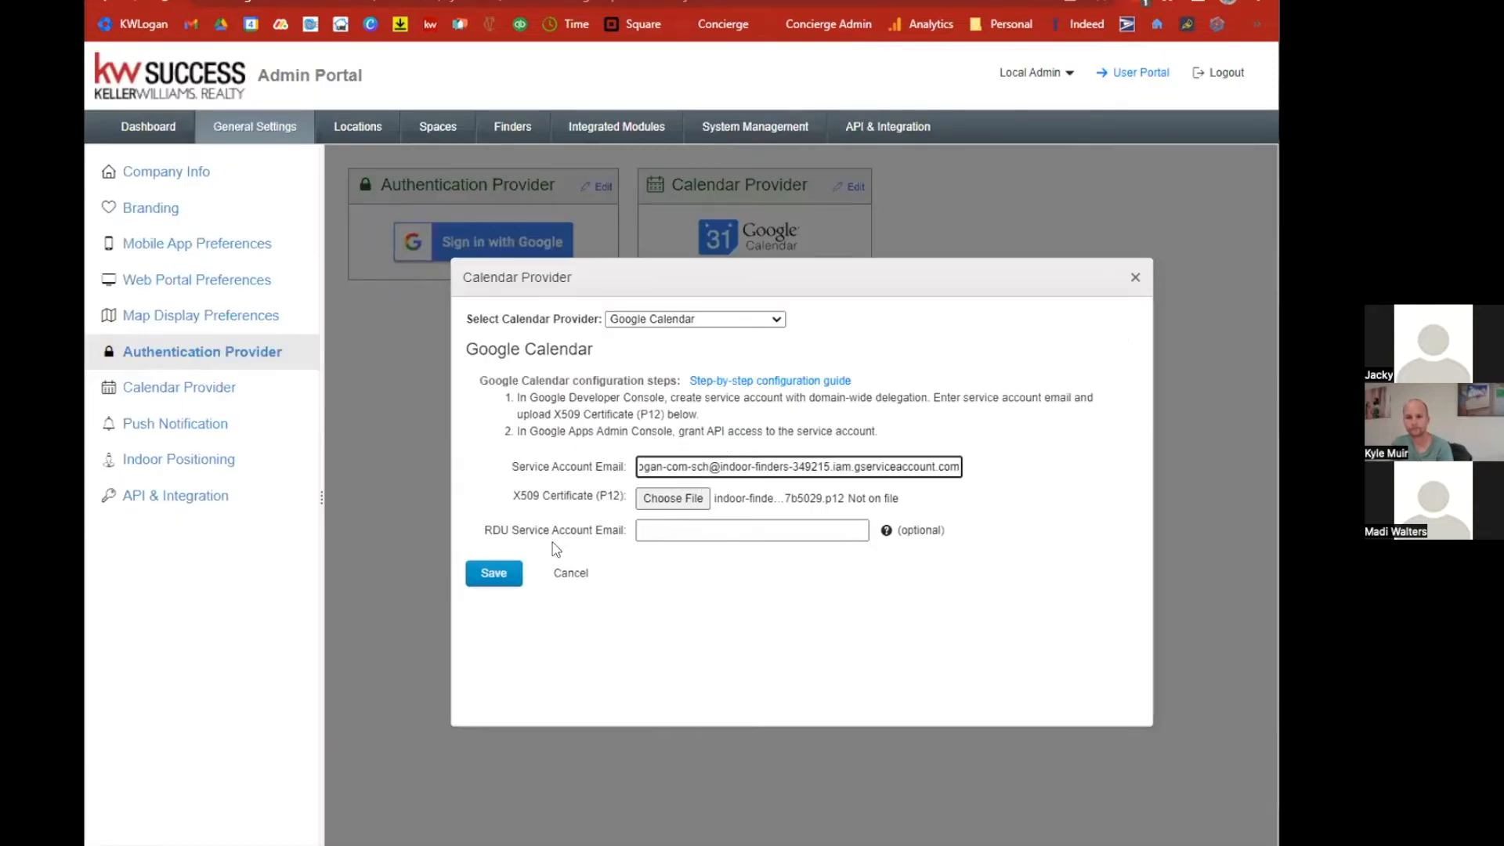
pyautogui.click(494, 575)
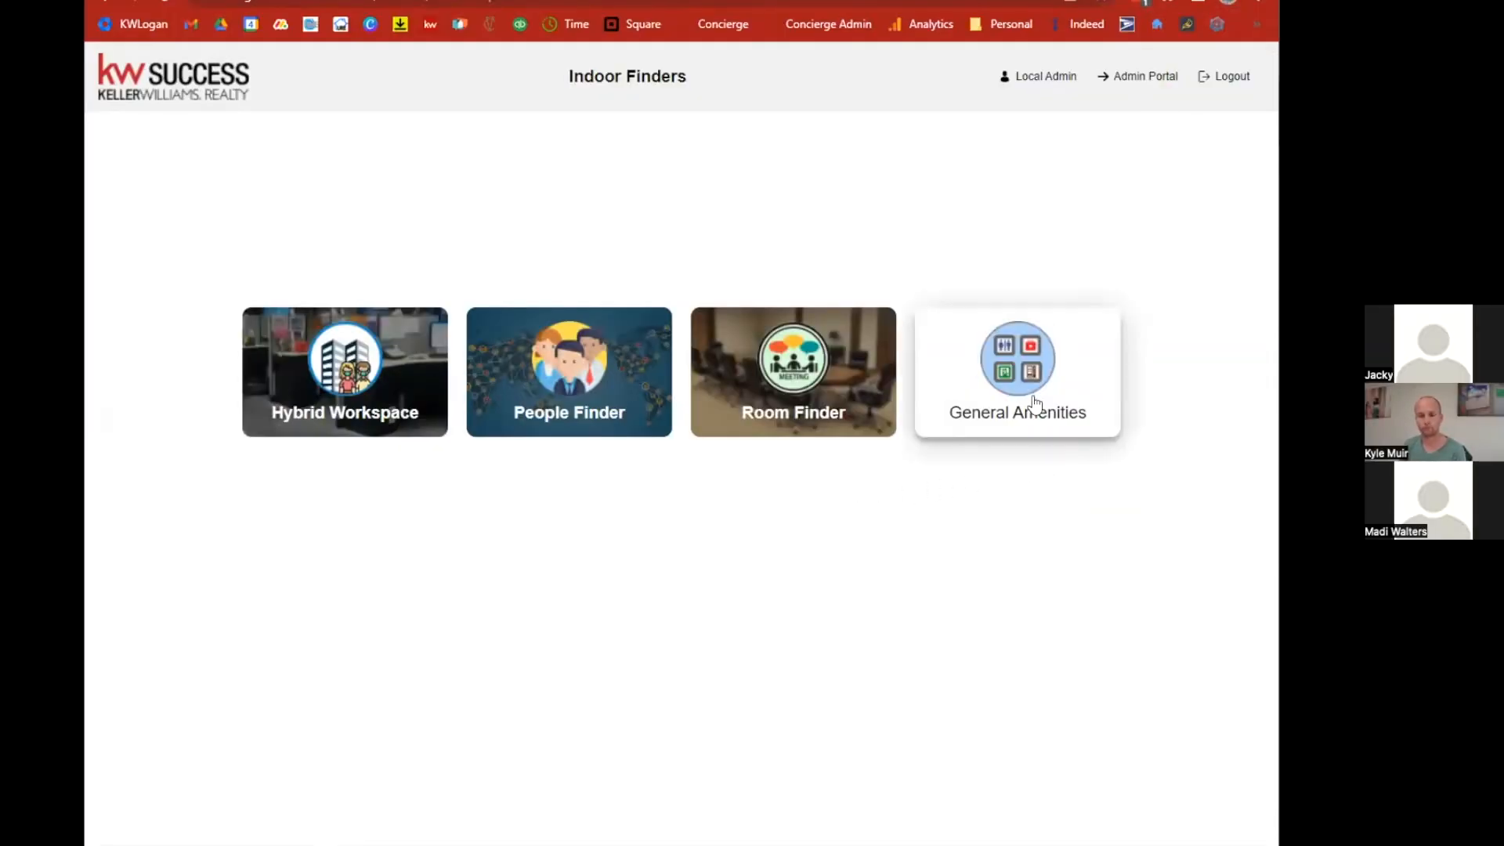
# Edit the Authentication Provider settings, select Google, and enter kwlogan.com as an allowed domain.
pyautogui.click(1147, 81)
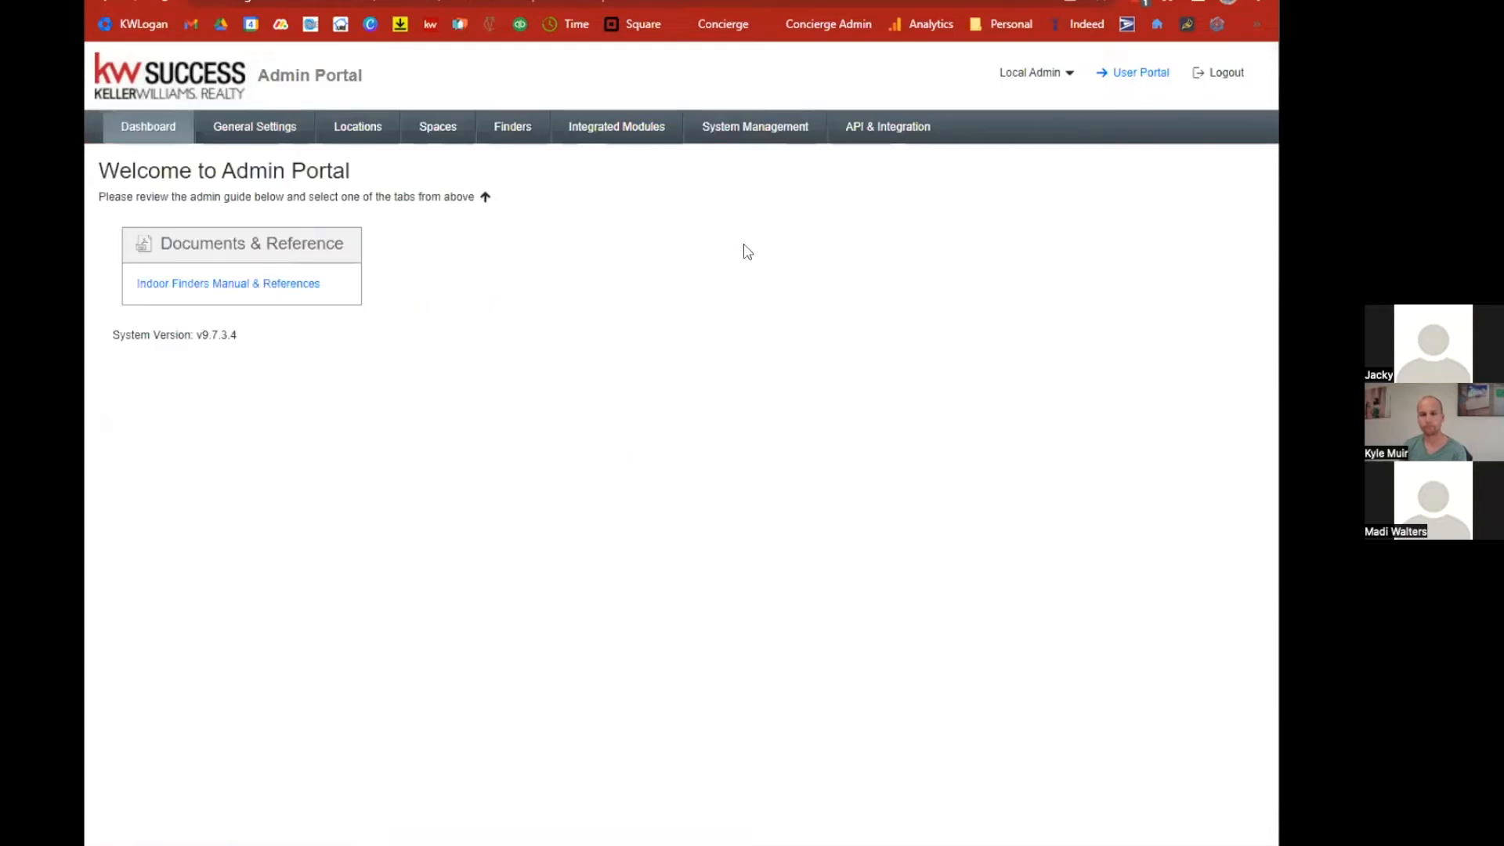
pyautogui.click(270, 132)
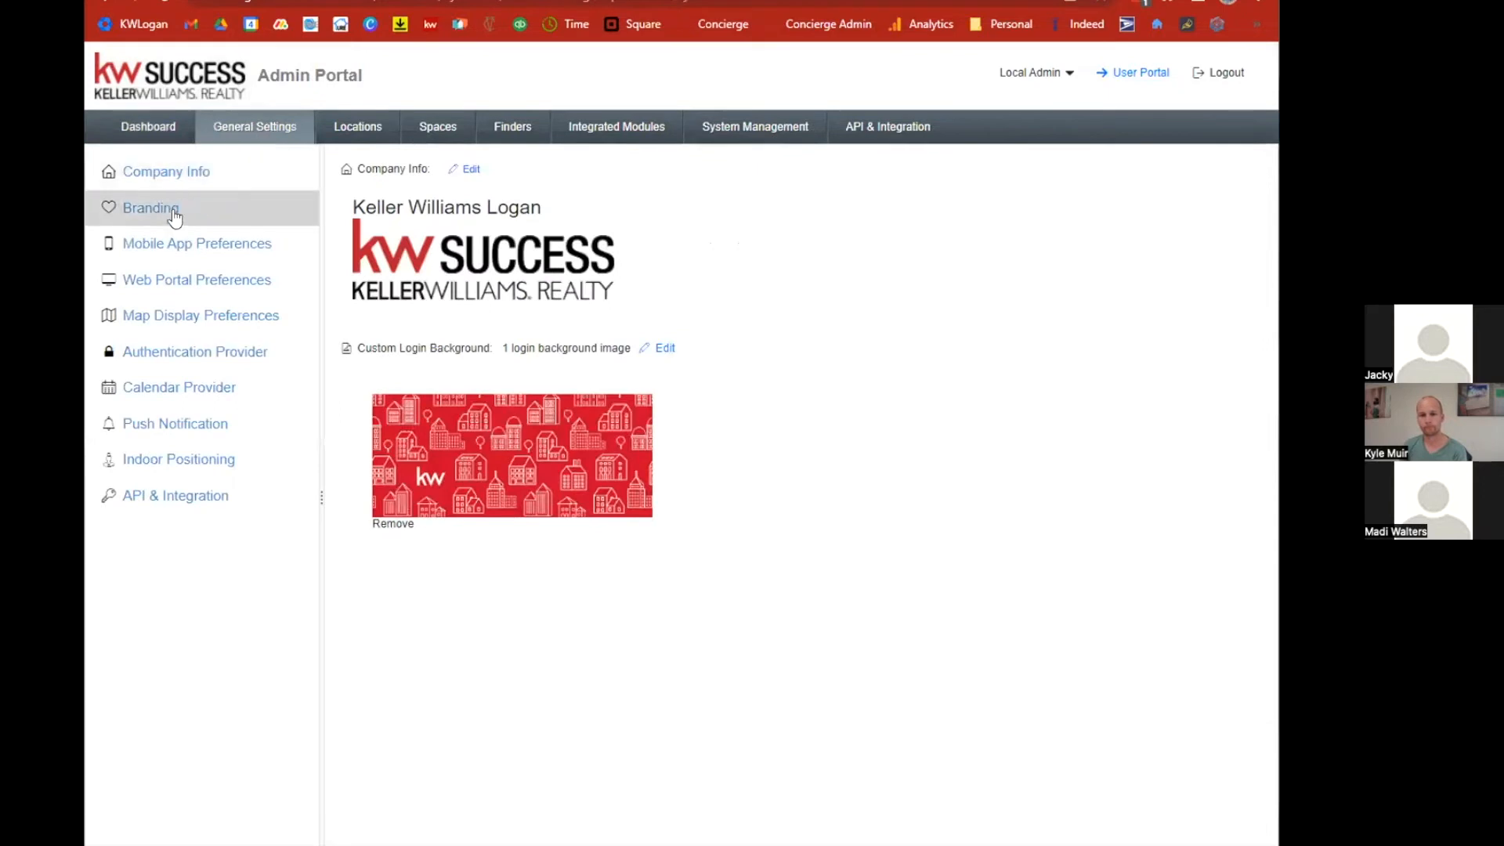
pyautogui.click(186, 354)
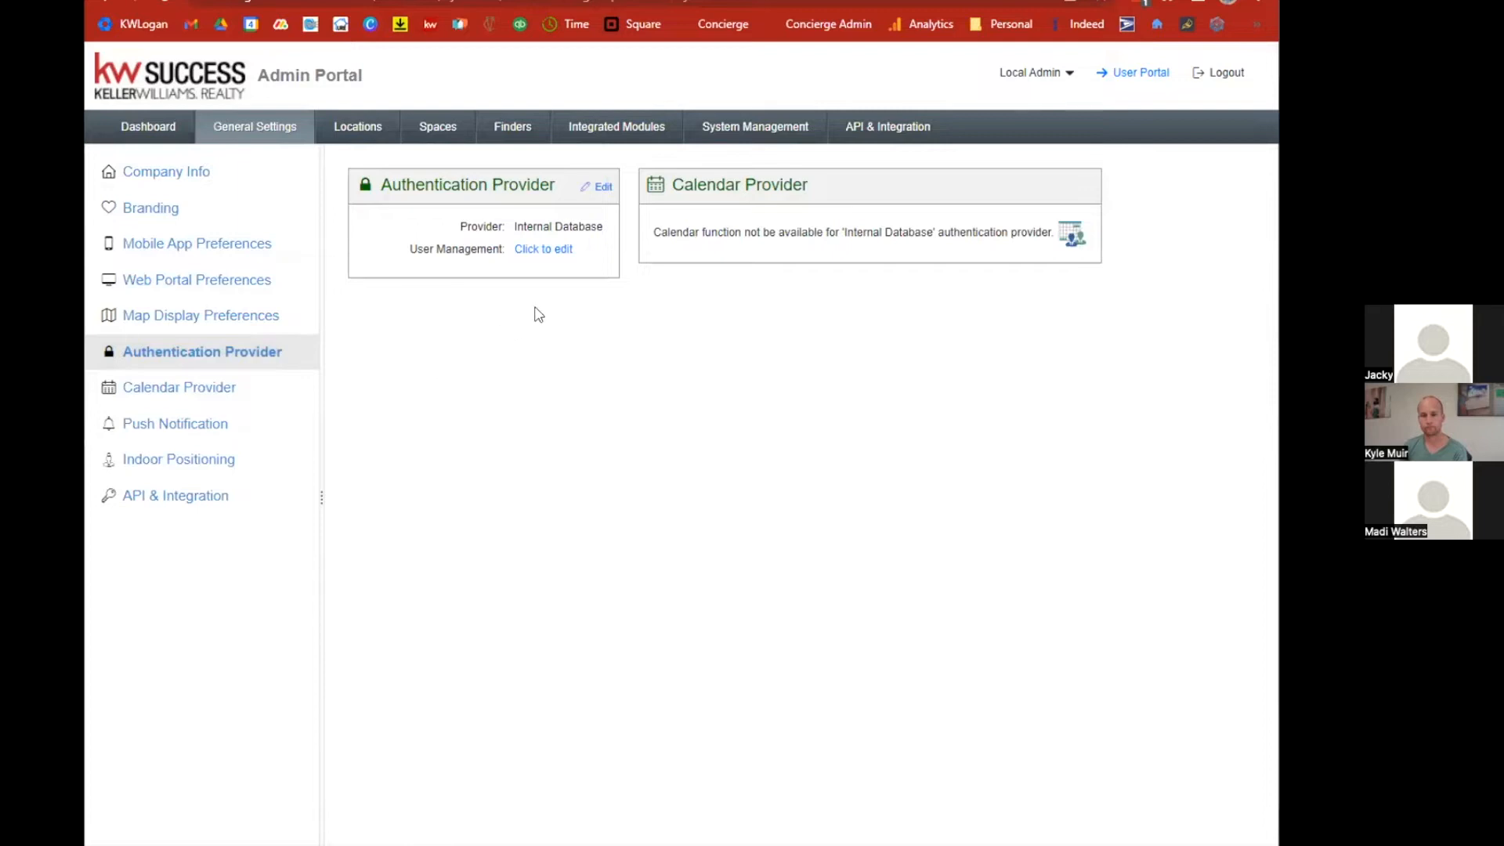
pyautogui.click(602, 186)
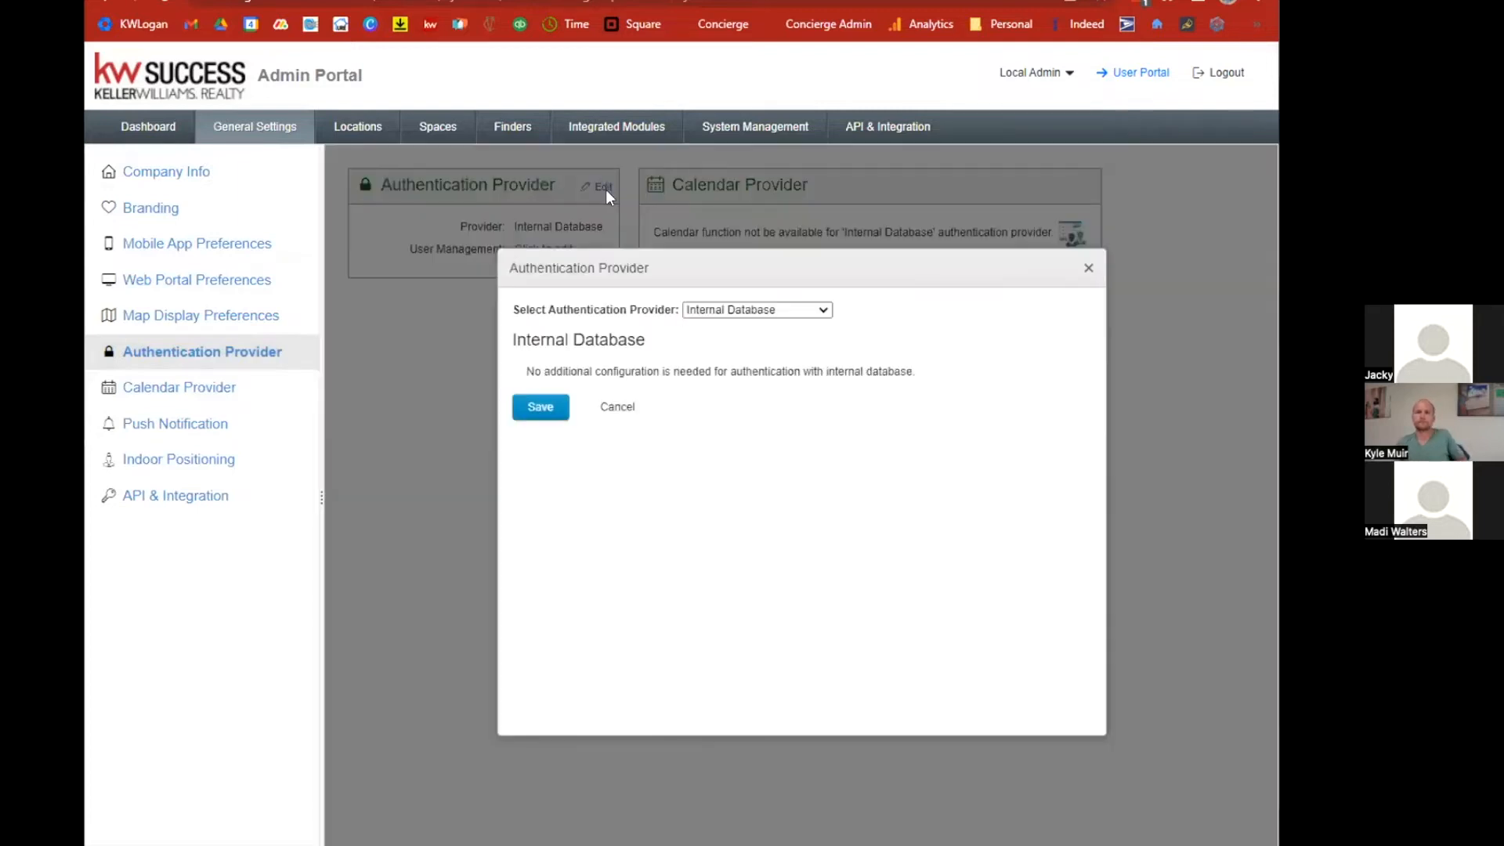
pyautogui.click(704, 309)
pyautogui.click(705, 441)
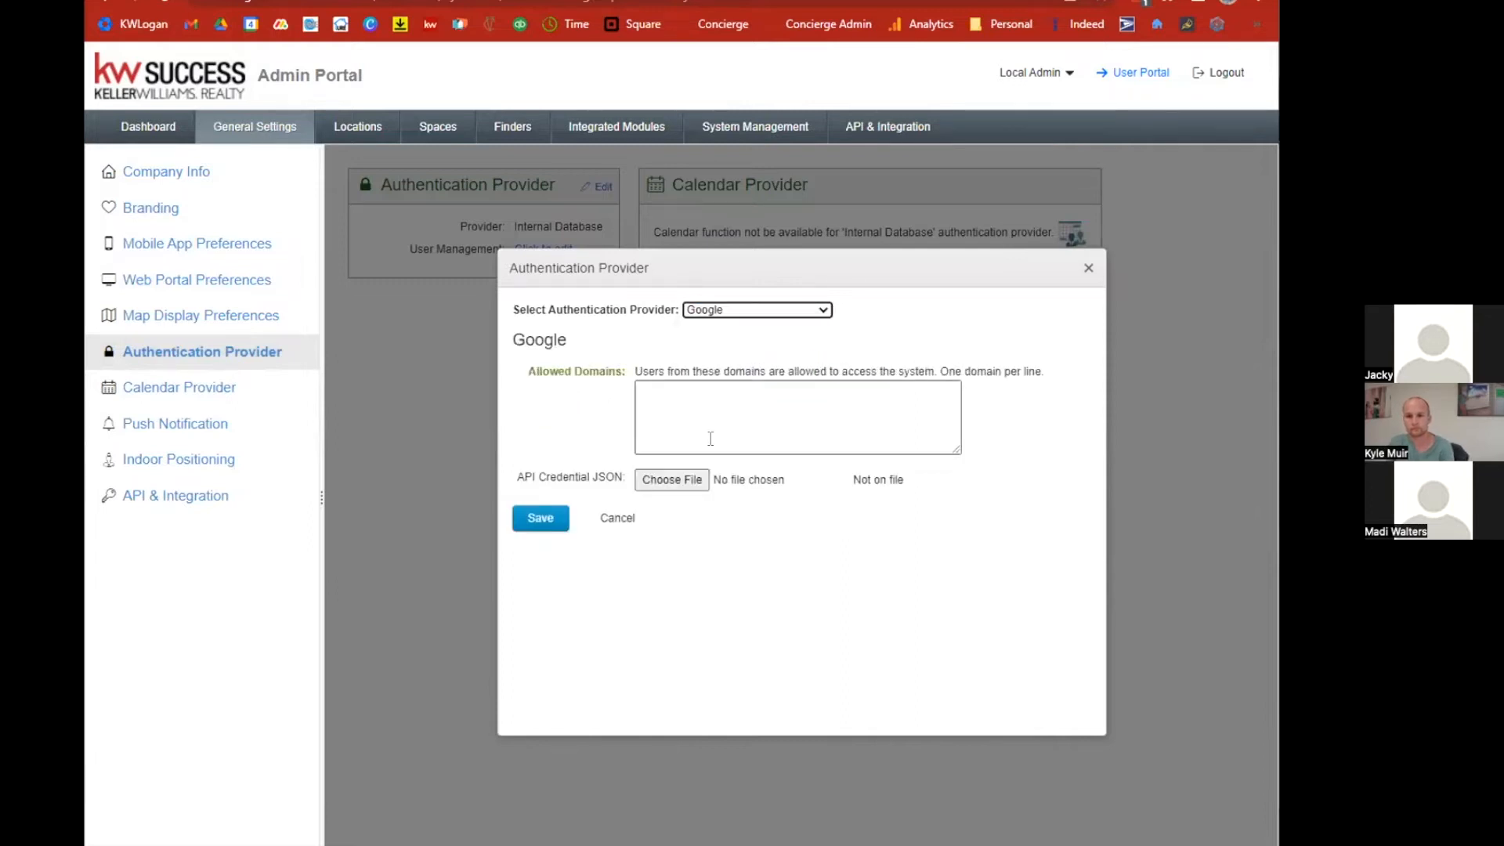
pyautogui.click(682, 403)
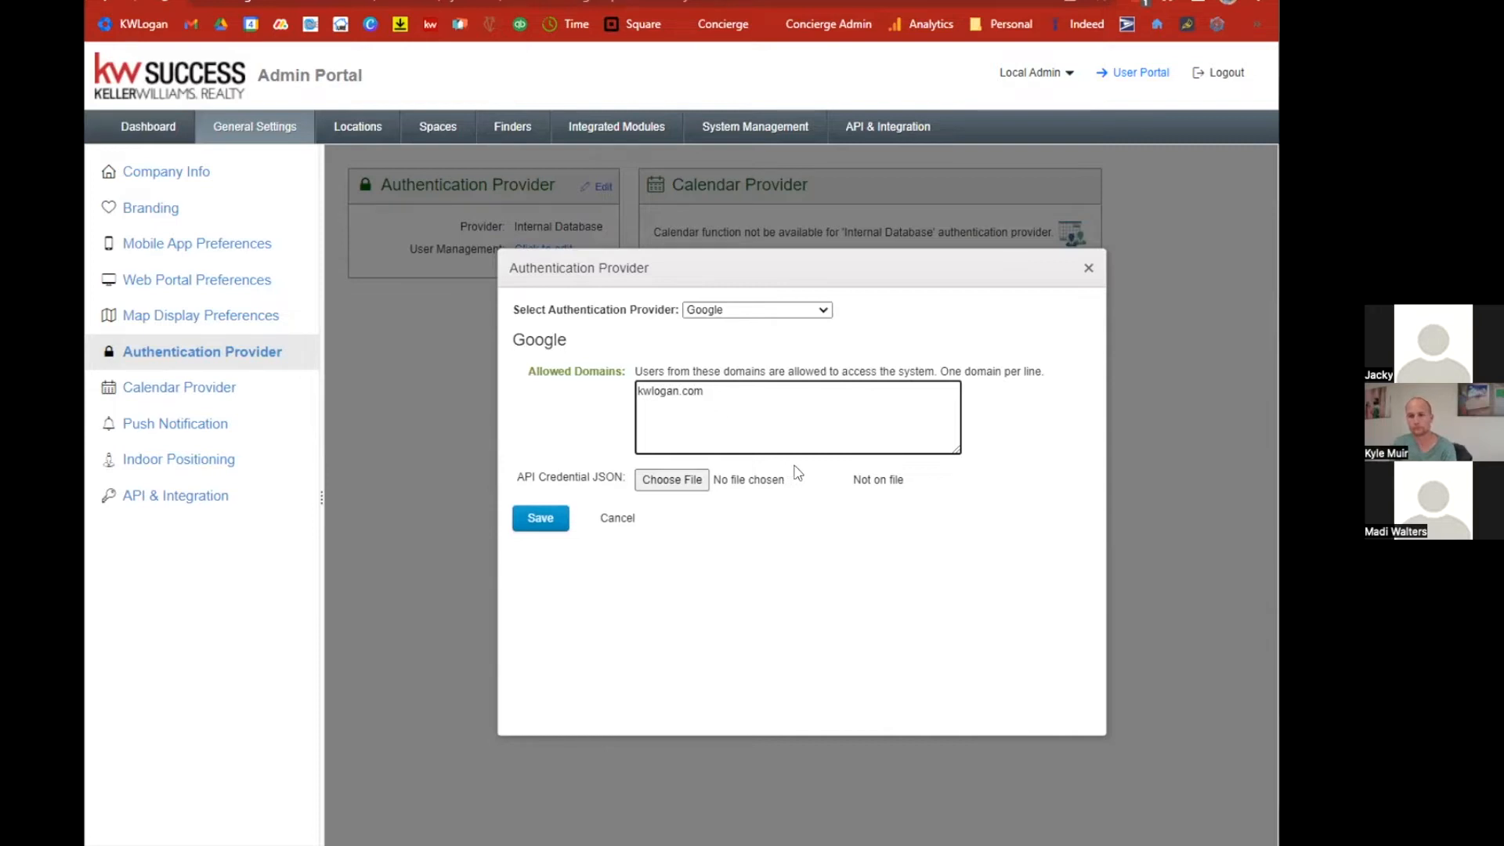
# Review the setup guide's Google OAuth Authentication and Enable Google as authentication provider steps.
pyautogui.hotkey('ctrl', 'Tab')
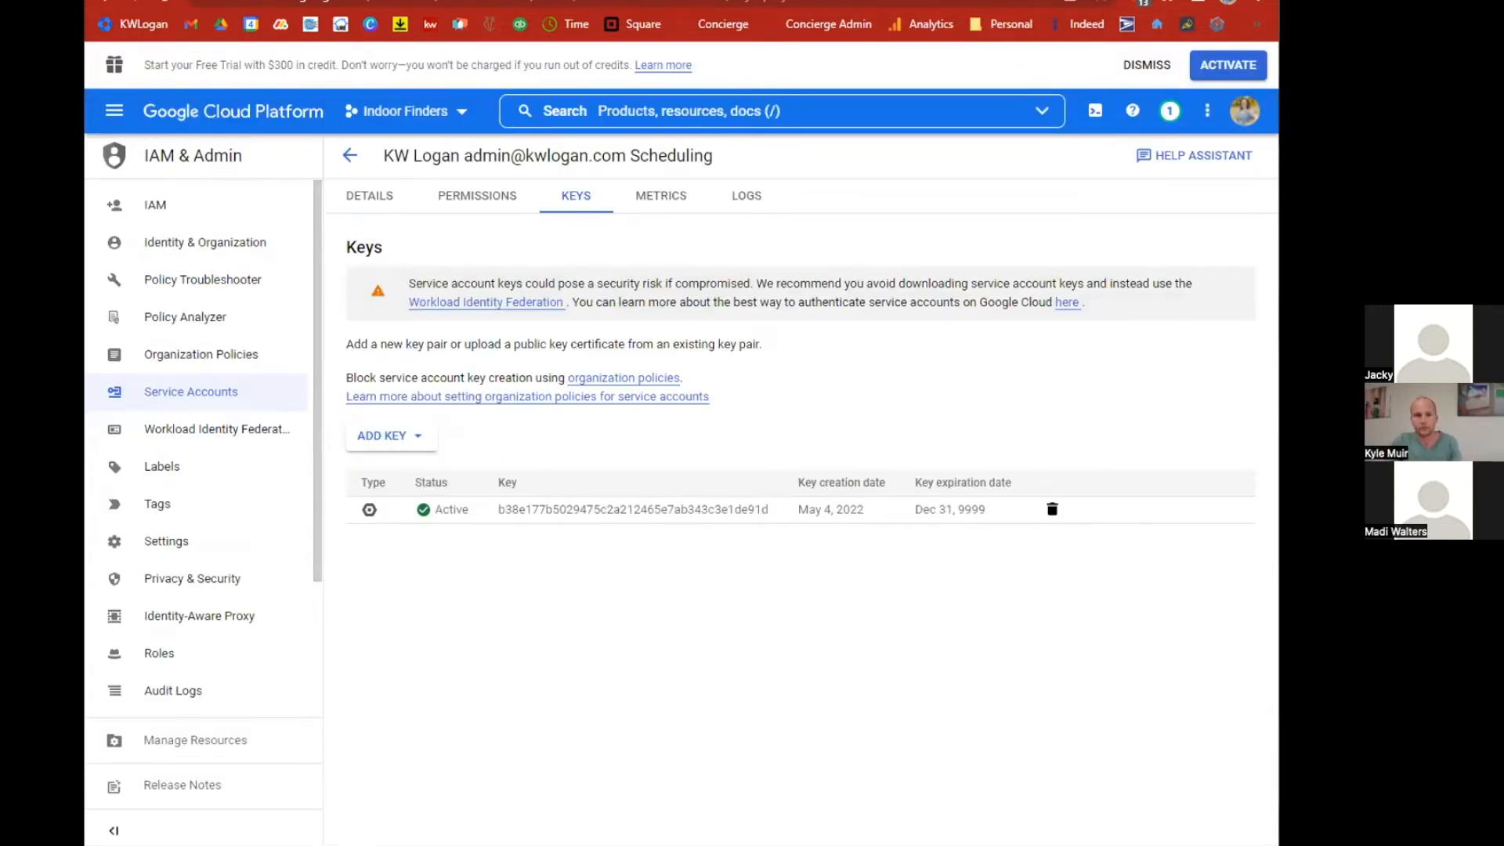
pyautogui.hotkey('ctrl', 'Tab')
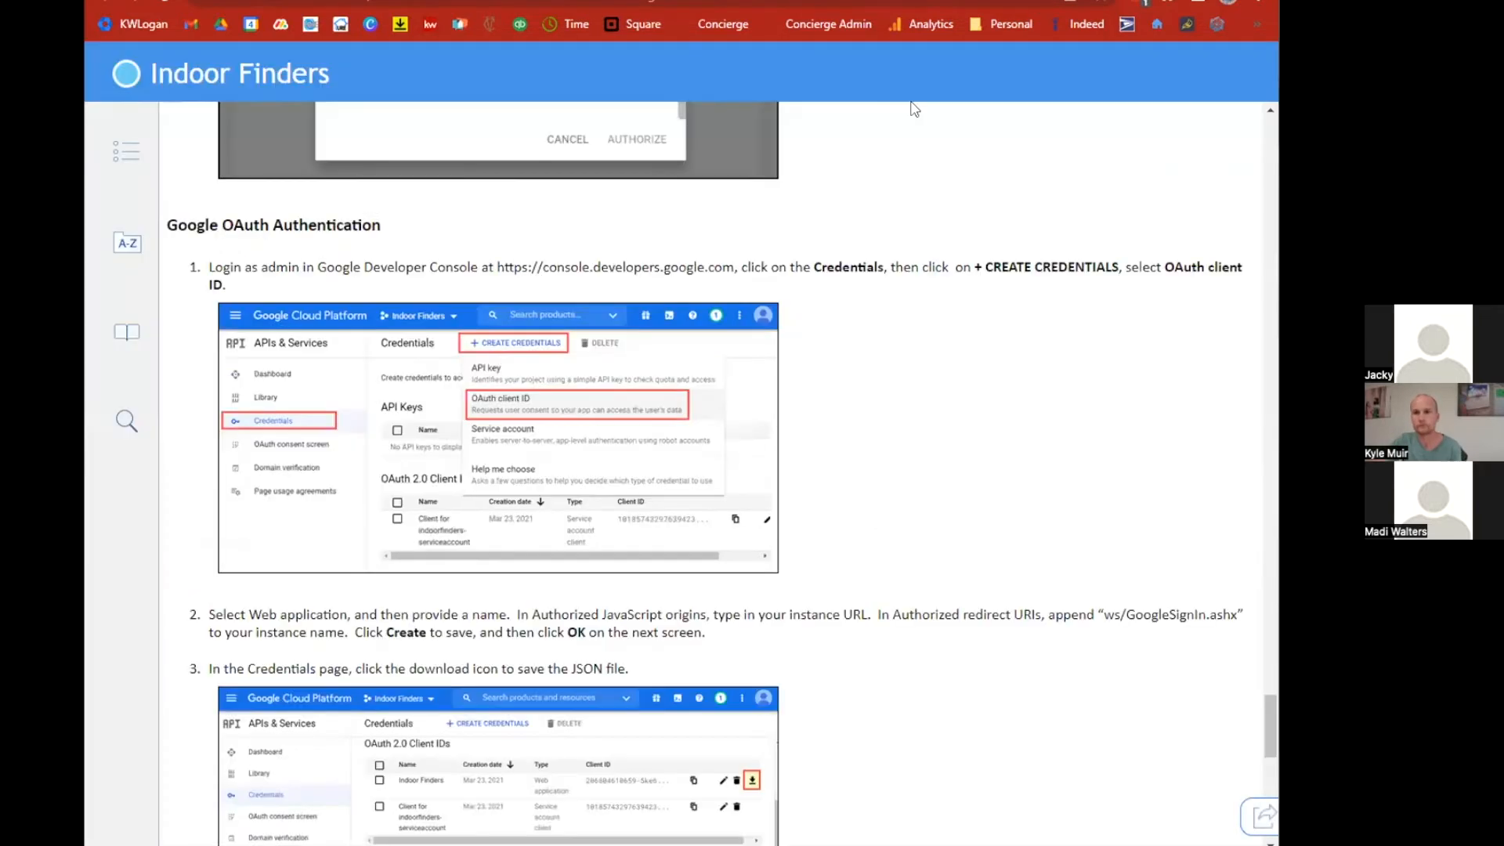
pyautogui.scroll(-8, 420, 303)
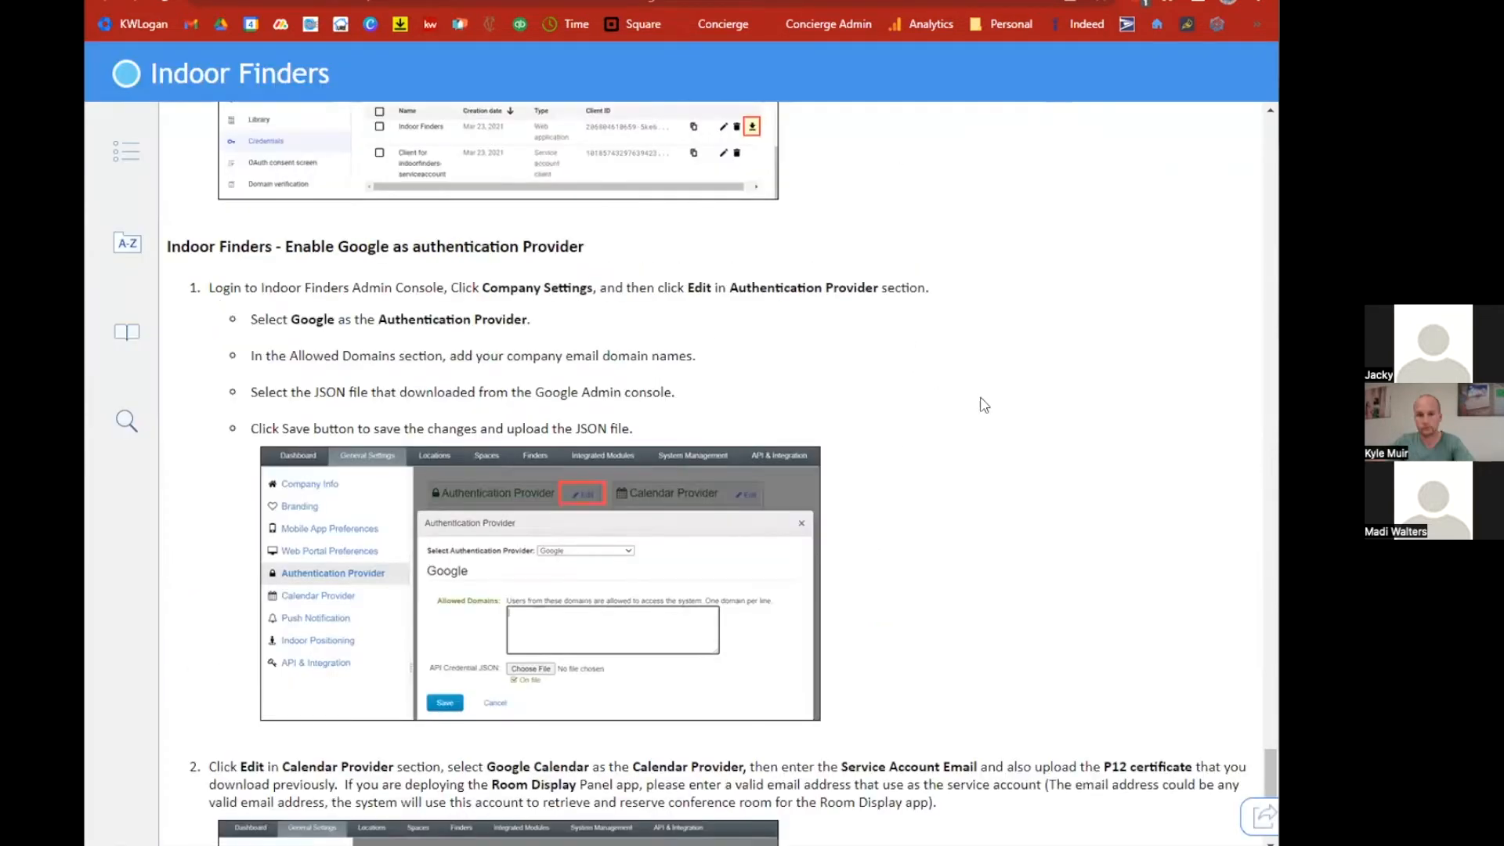
pyautogui.scroll(4, 984, 404)
pyautogui.scroll(3, 985, 405)
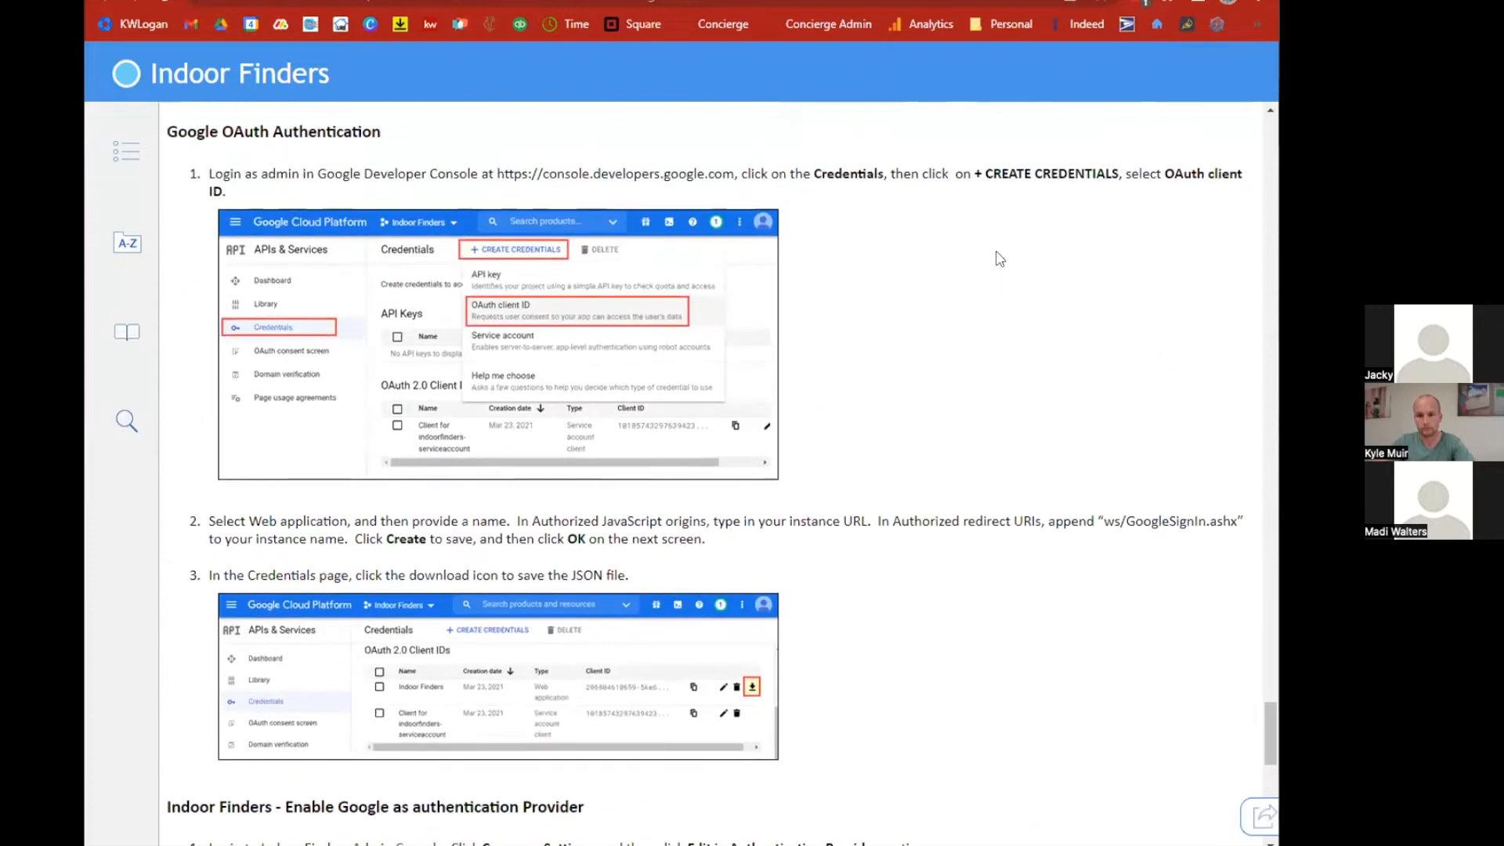
# Start creating an OAuth client ID in Credentials and create an OAuth consent screen with the Internal user type.
pyautogui.hotkey('ctrl', 'Tab')
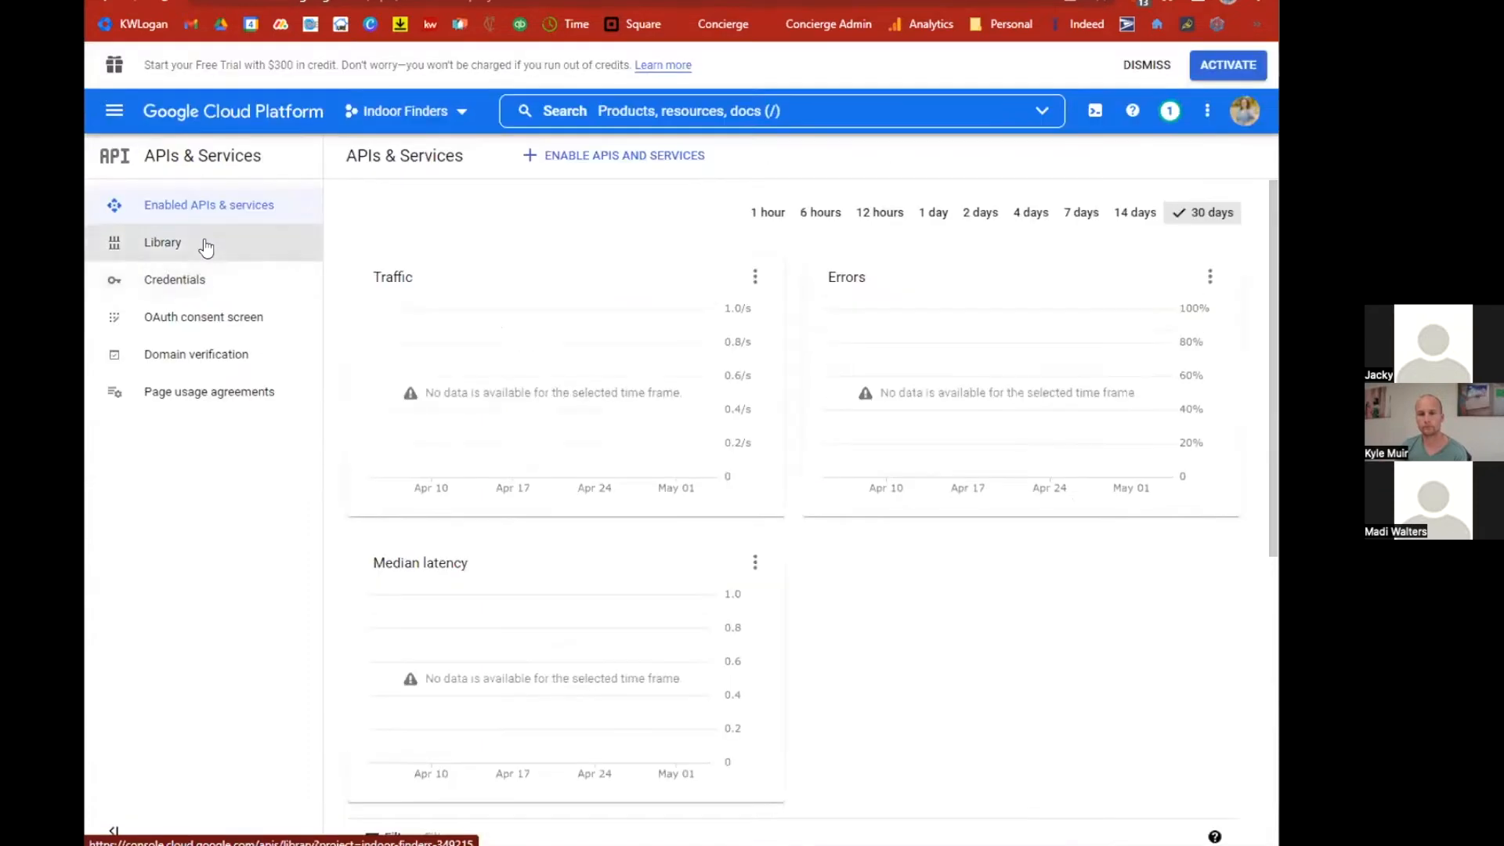
pyautogui.click(201, 280)
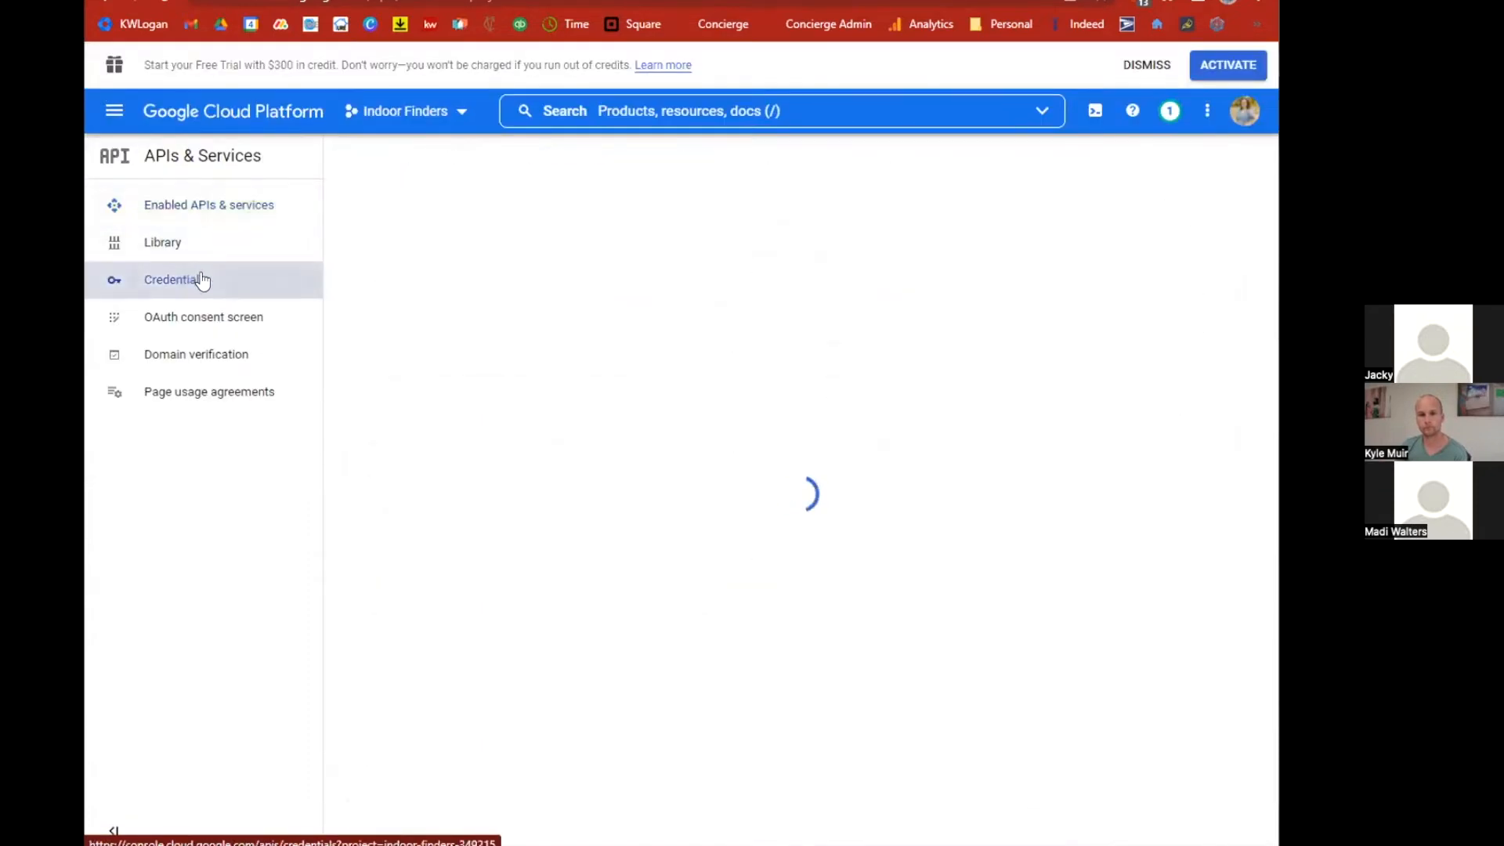
pyautogui.click(592, 169)
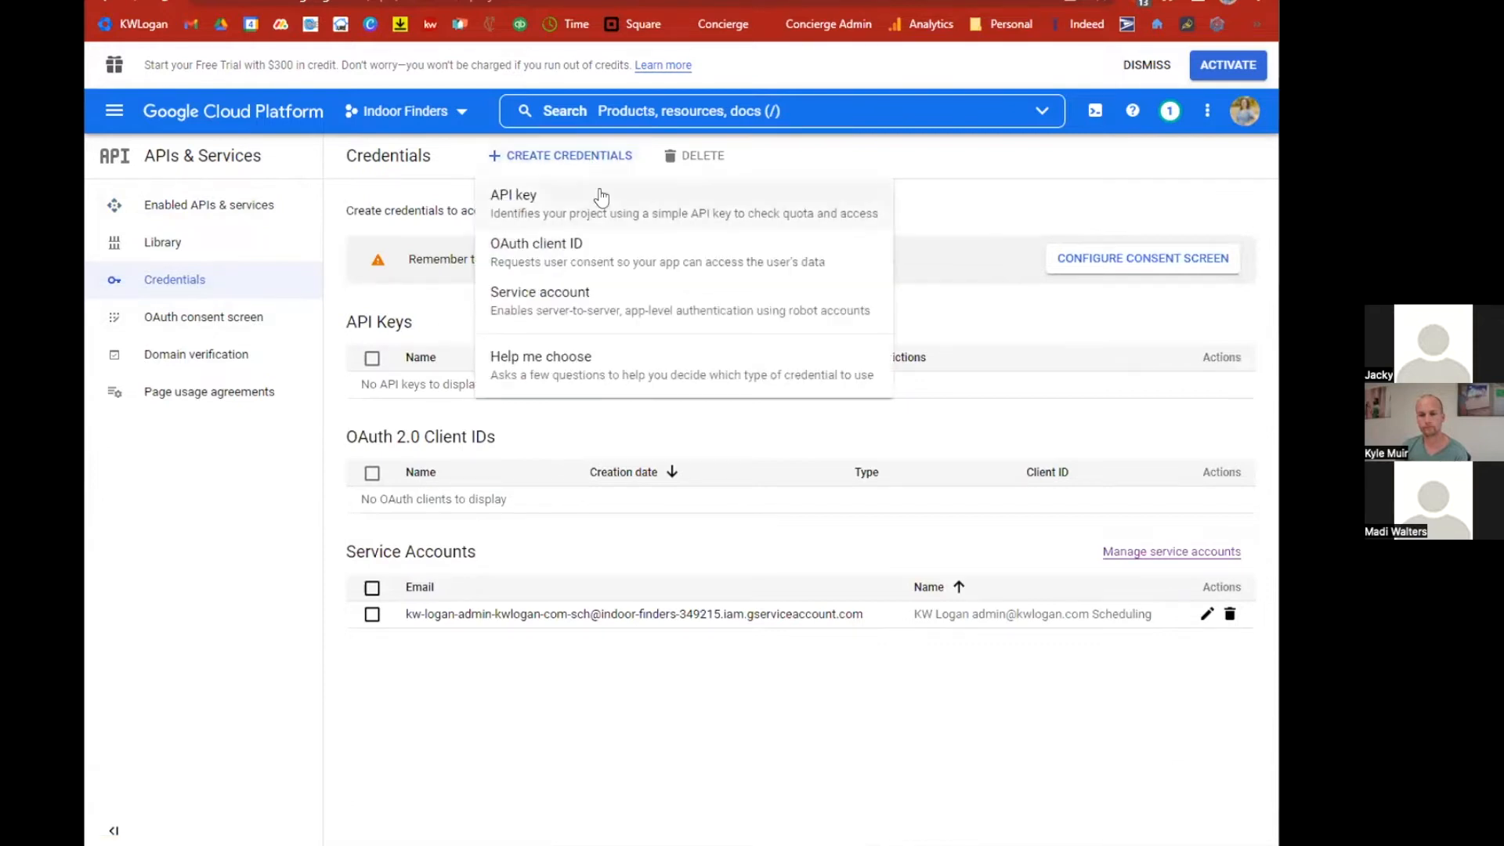
pyautogui.click(587, 244)
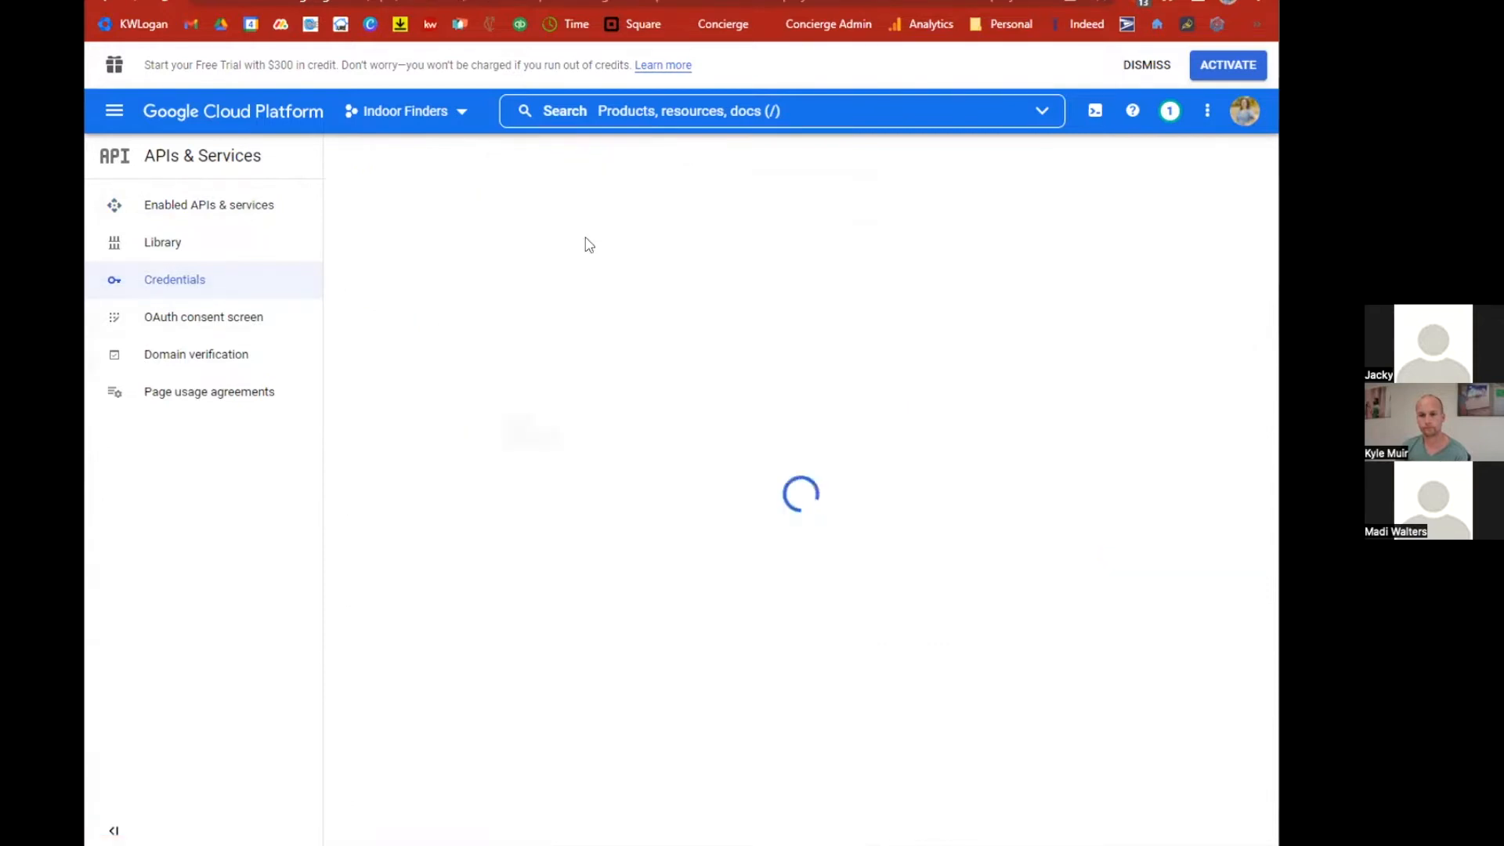
pyautogui.click(1143, 296)
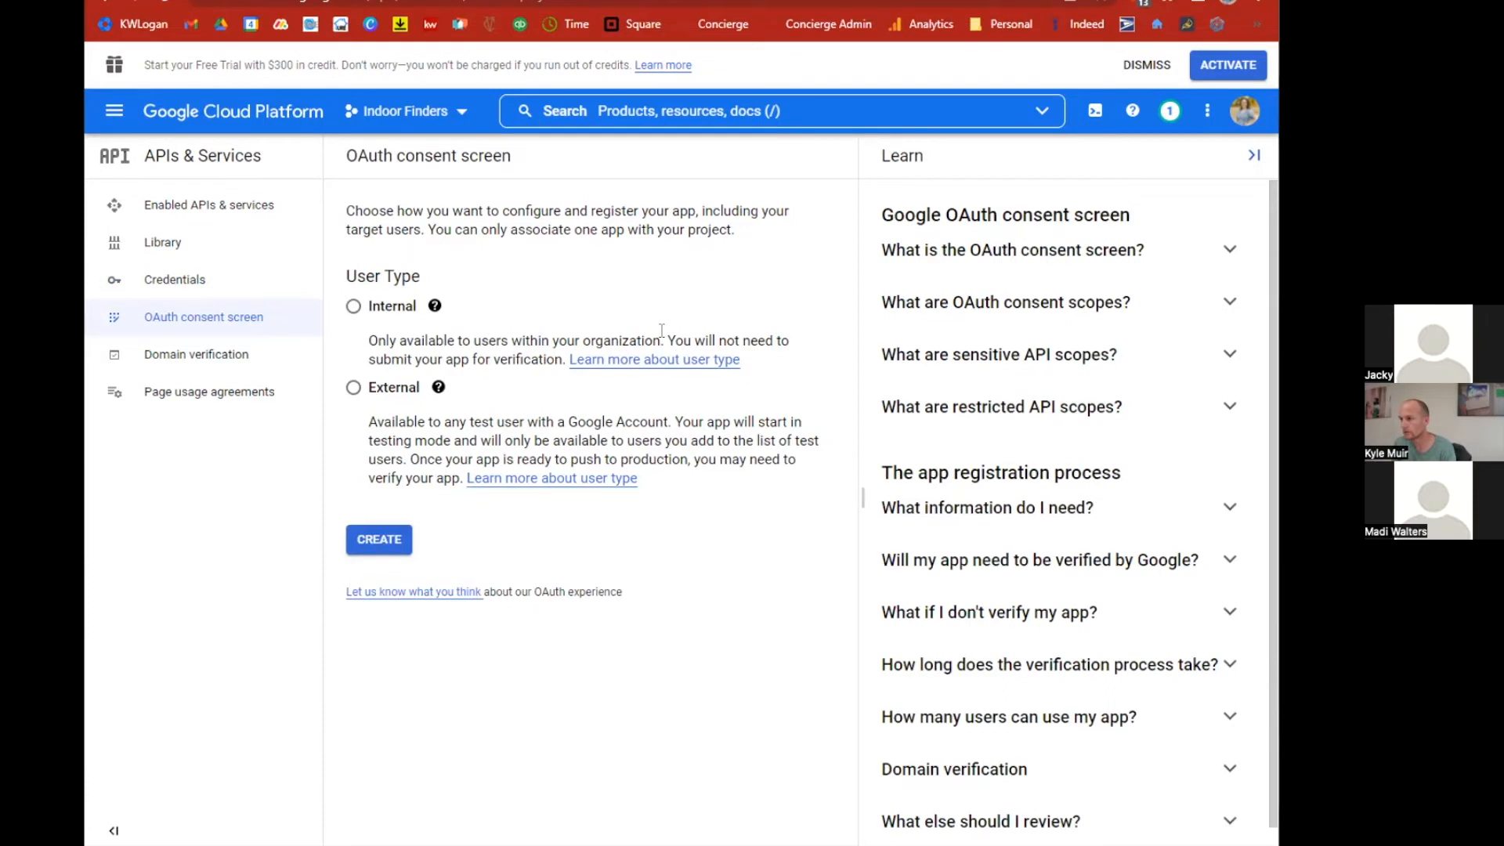
pyautogui.click(353, 308)
pyautogui.click(392, 540)
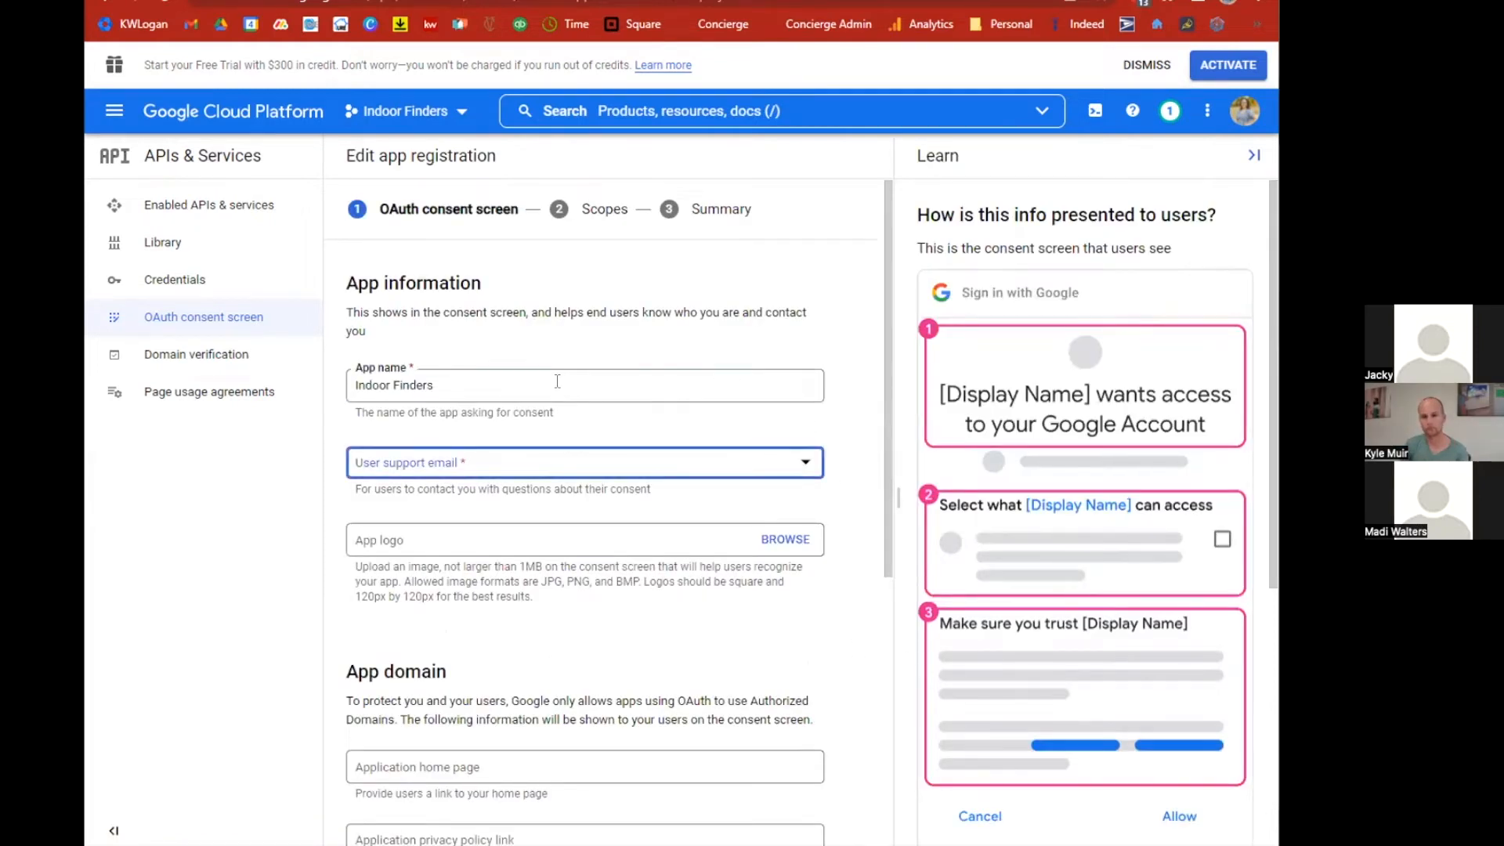
# Choose the user support email, enter the developer contact email address, and save the app information.
pyautogui.click(573, 466)
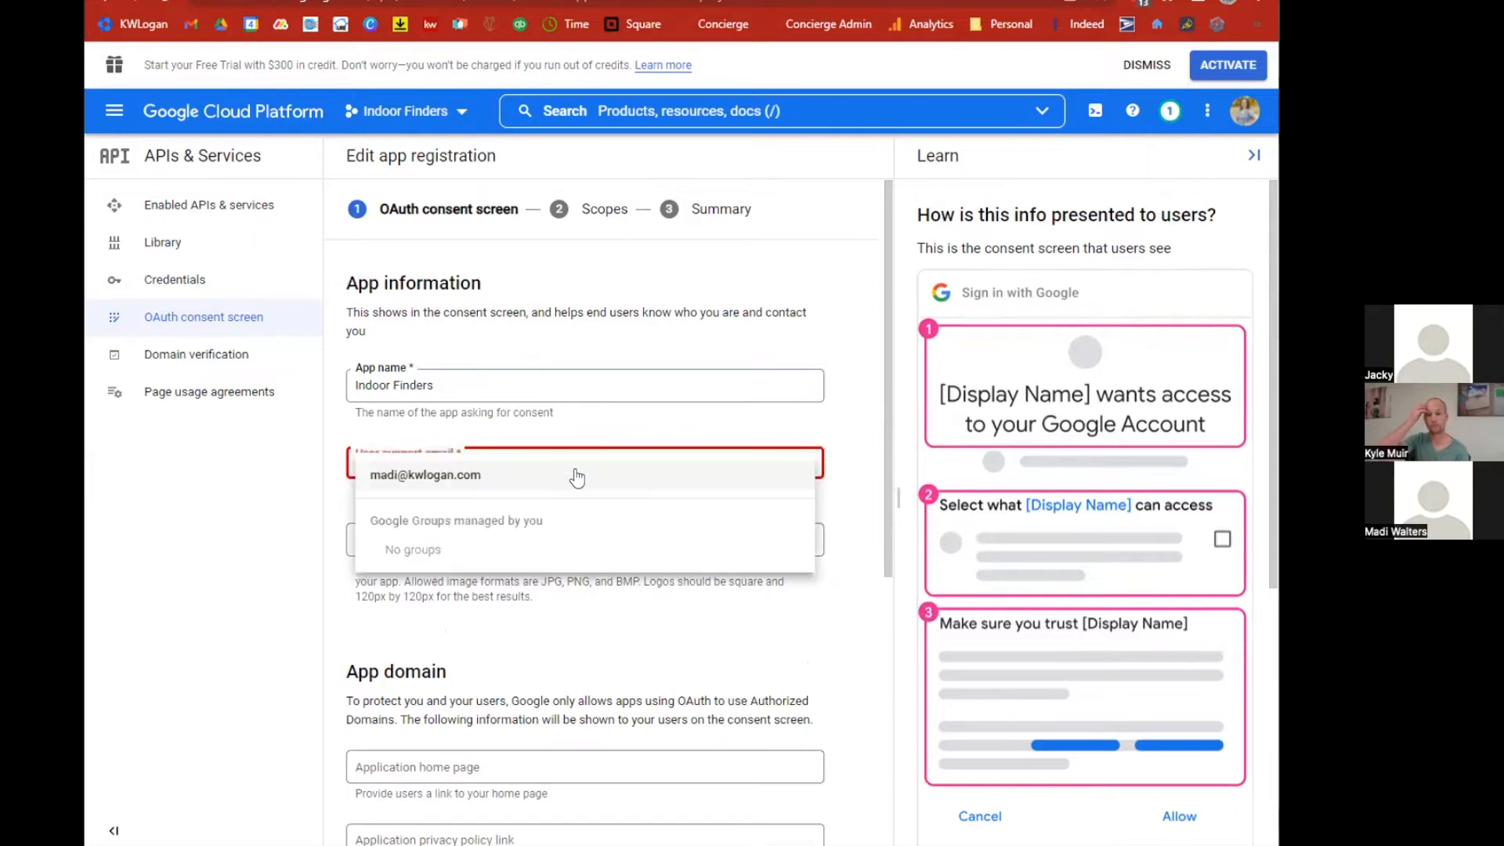
pyautogui.click(496, 476)
pyautogui.scroll(-5, 512, 690)
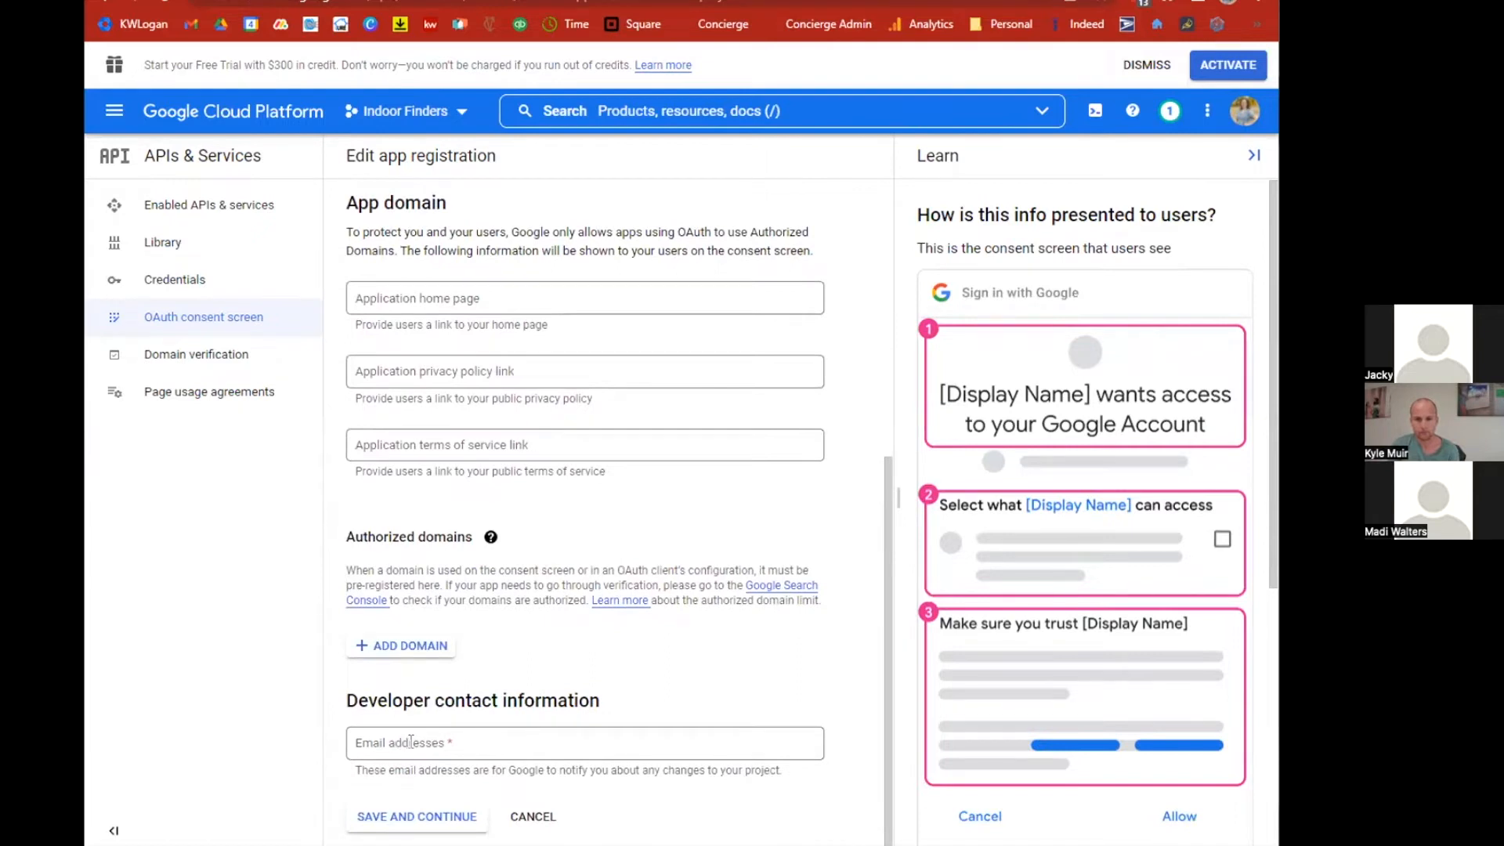
pyautogui.click(421, 742)
pyautogui.write('support.indoorfinders.com')
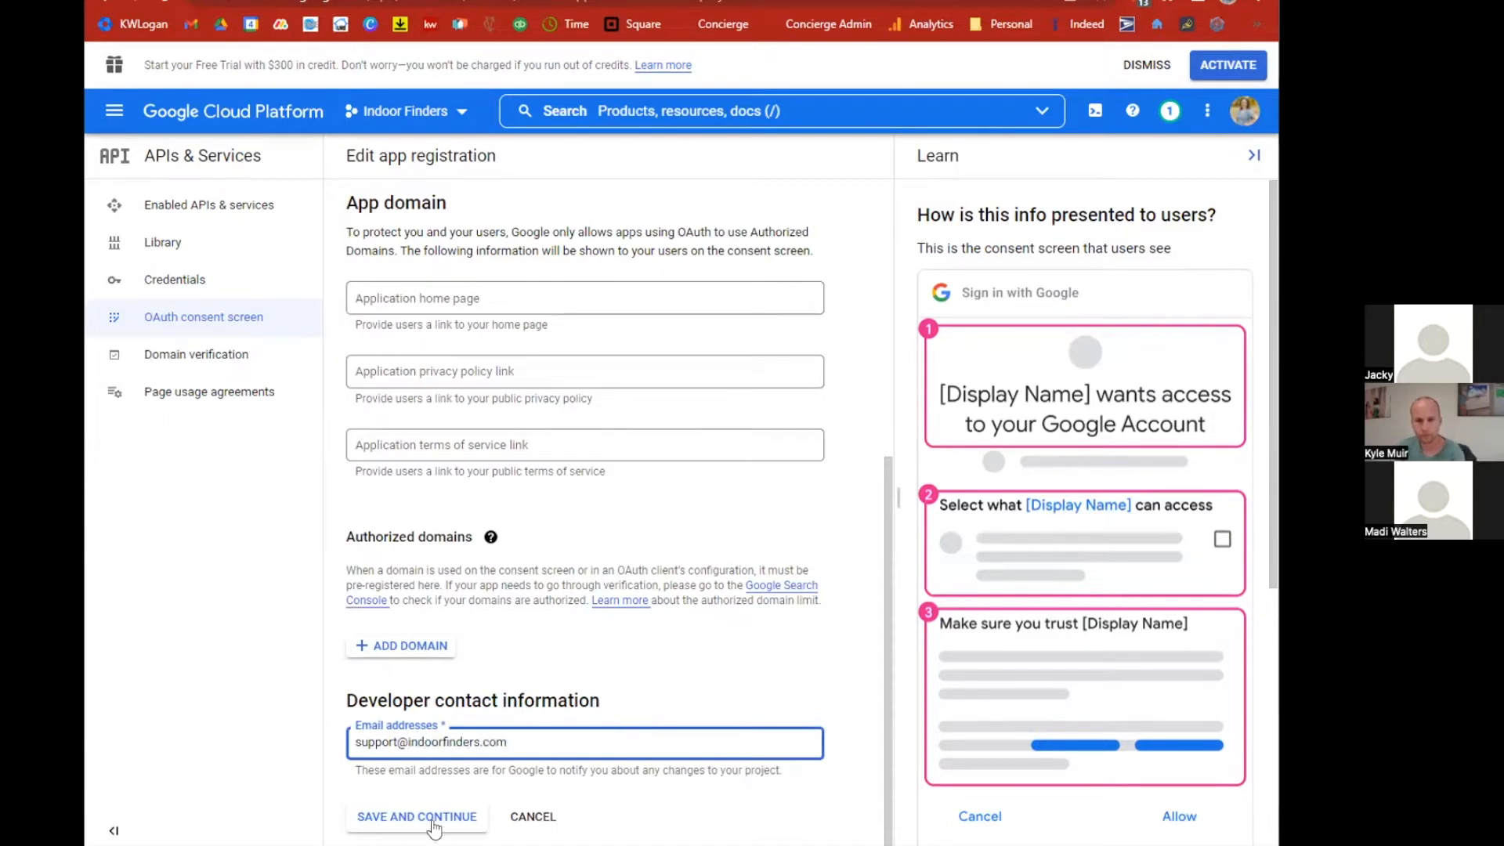
pyautogui.click(434, 819)
# Continue past the scopes page without adding scopes and return to the dashboard.
pyautogui.scroll(-3, 415, 831)
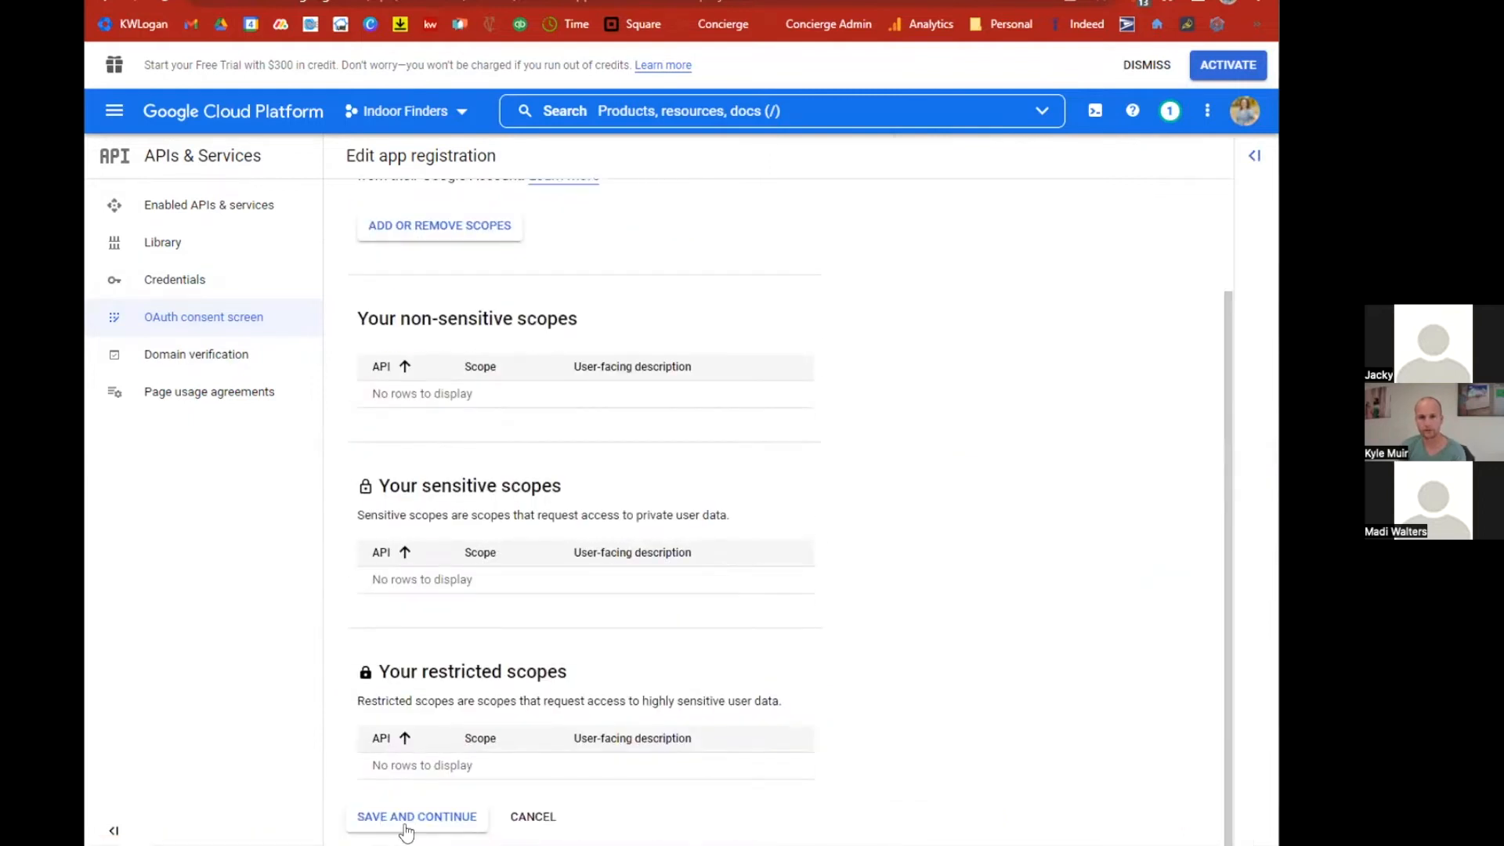
pyautogui.click(420, 818)
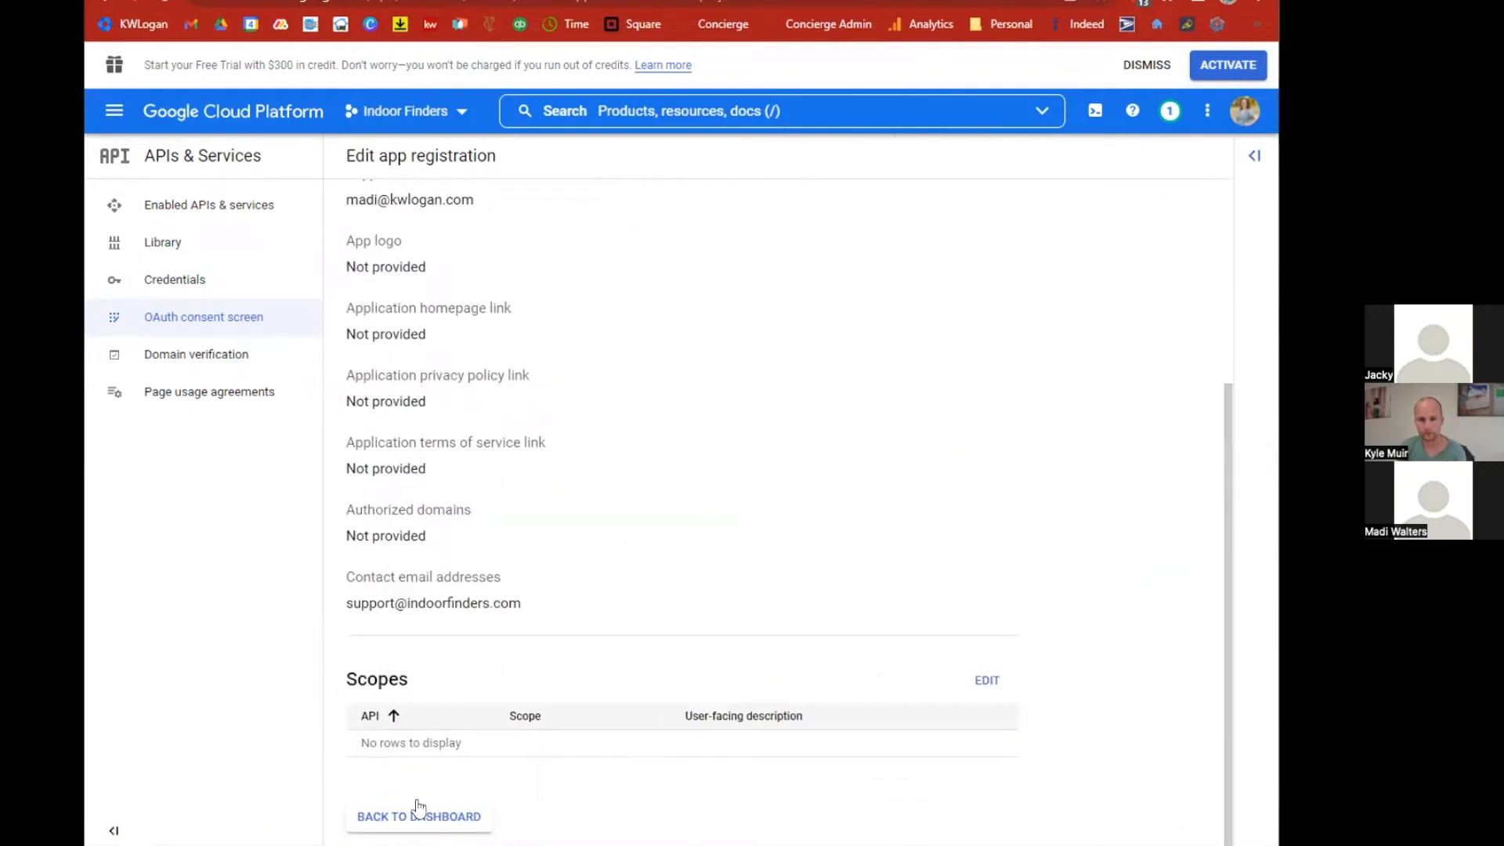
pyautogui.click(406, 817)
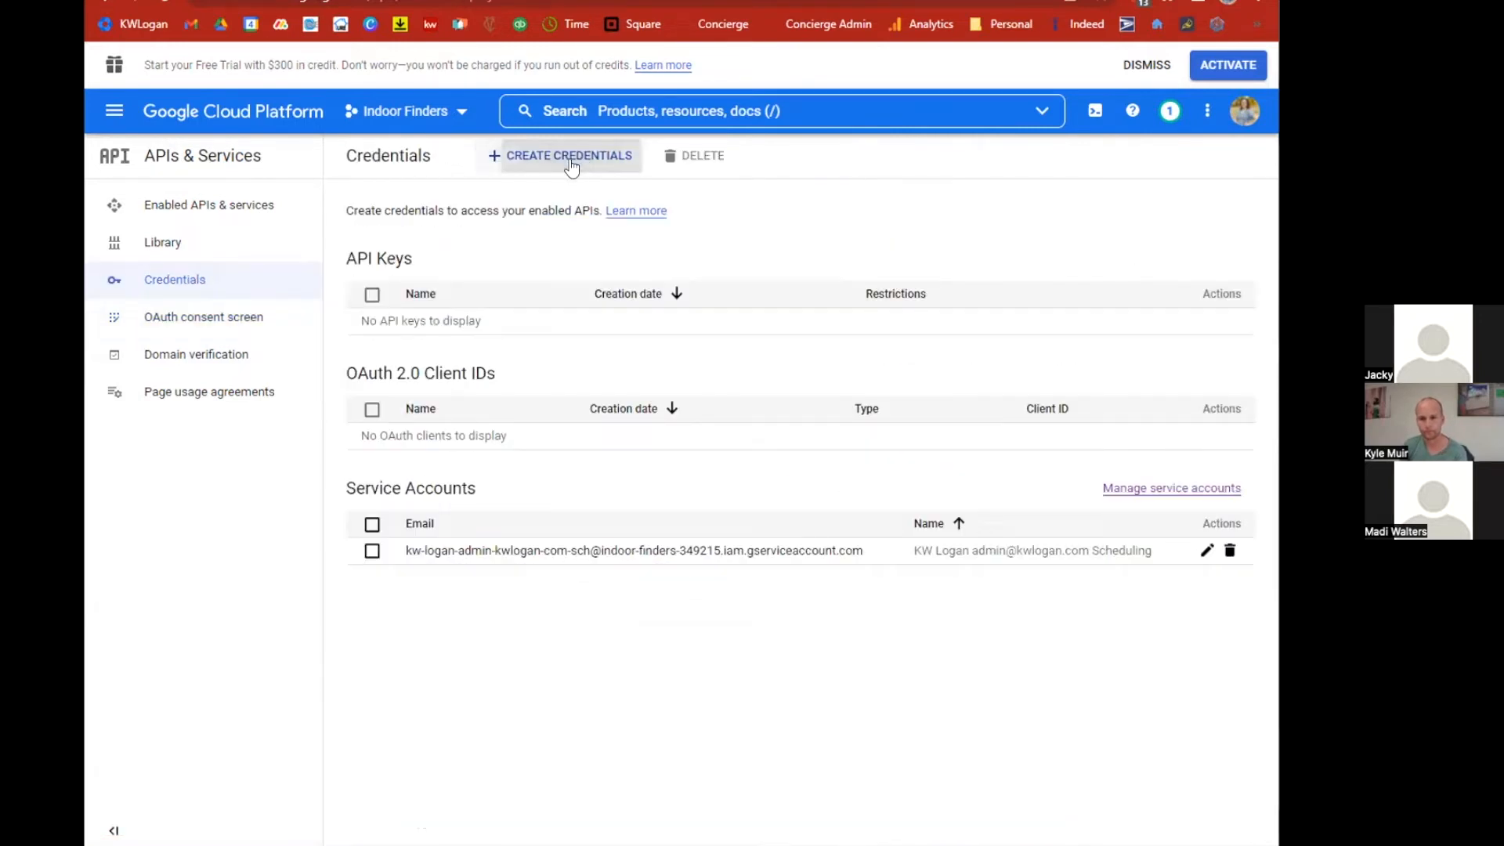
# Create a new OAuth client ID of type Web application named Indoor Finders.
pyautogui.click(572, 161)
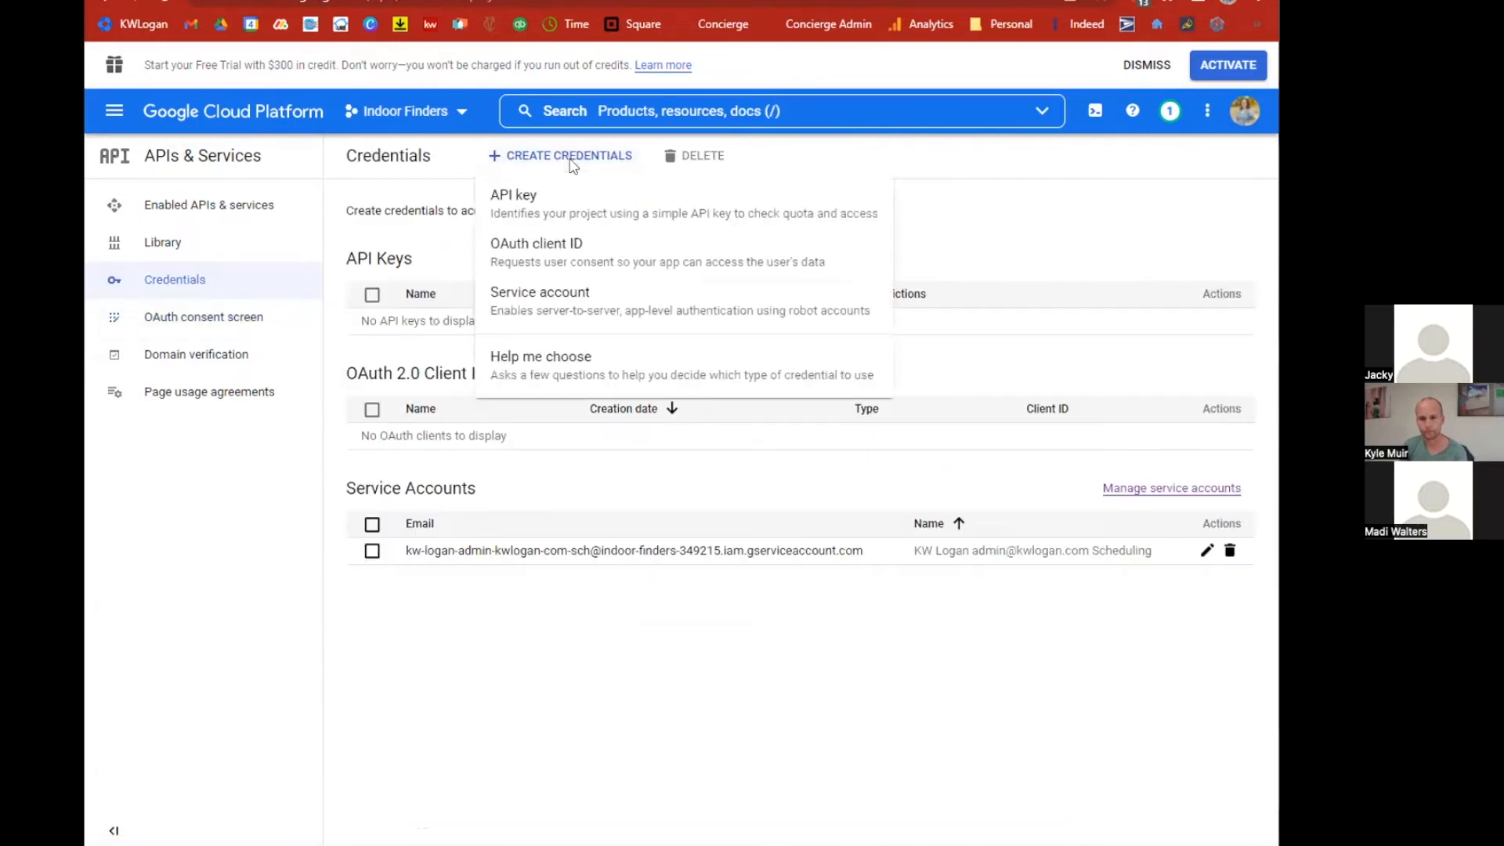
pyautogui.click(545, 246)
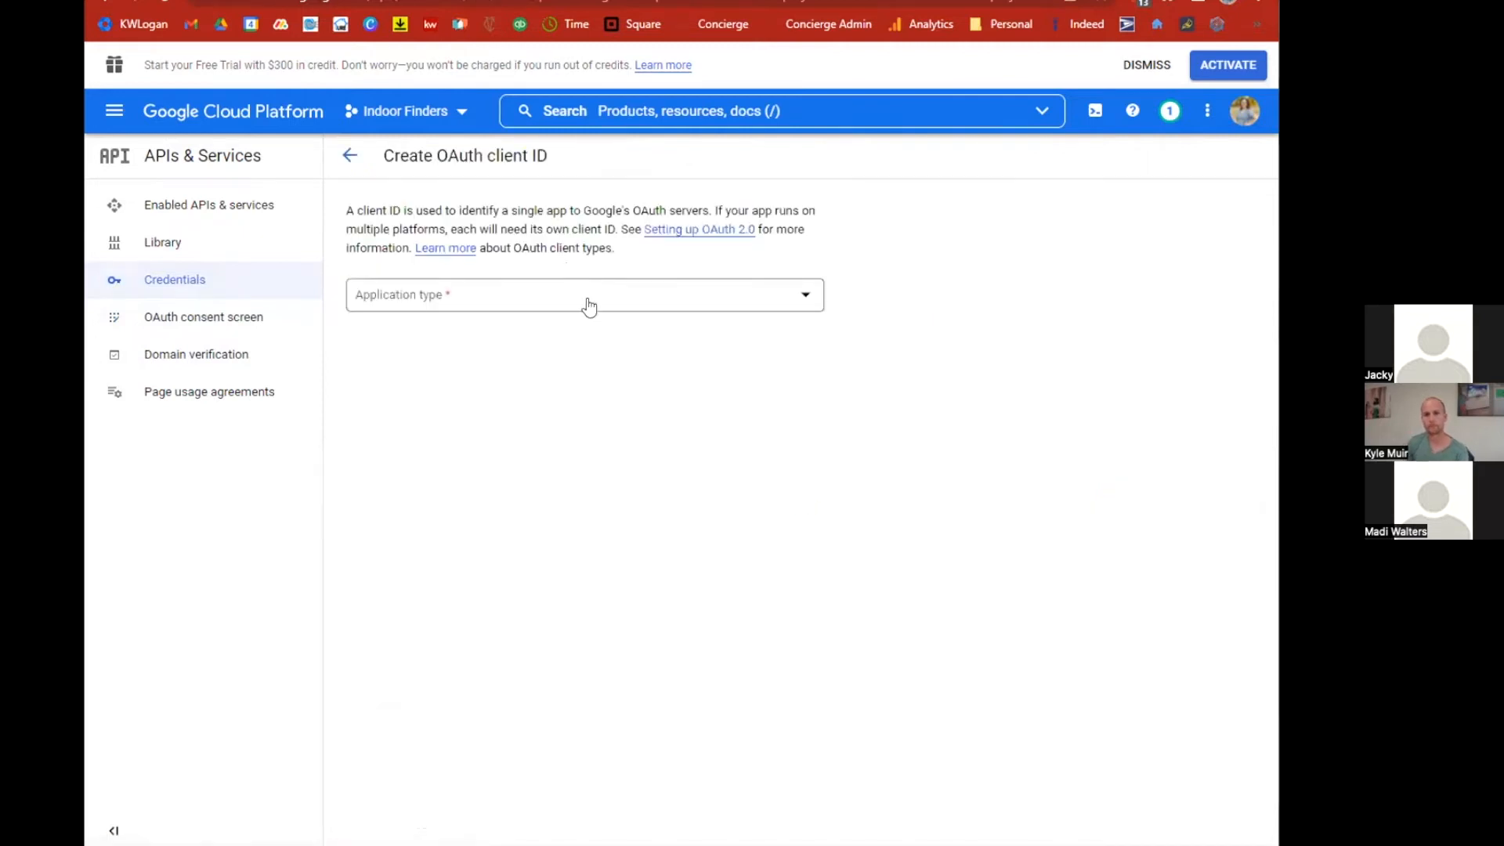
pyautogui.click(590, 308)
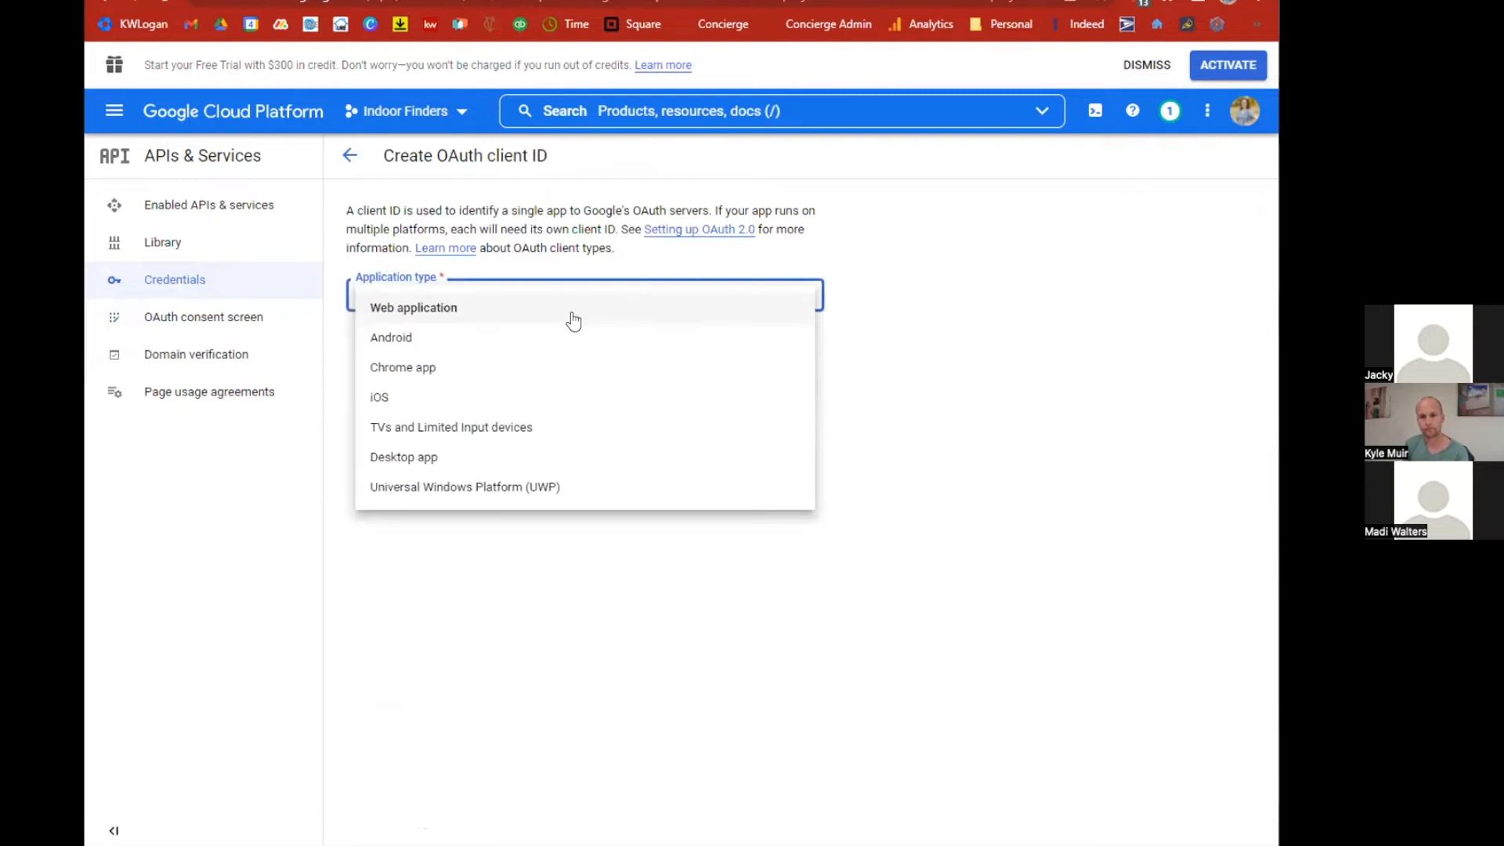
pyautogui.click(565, 317)
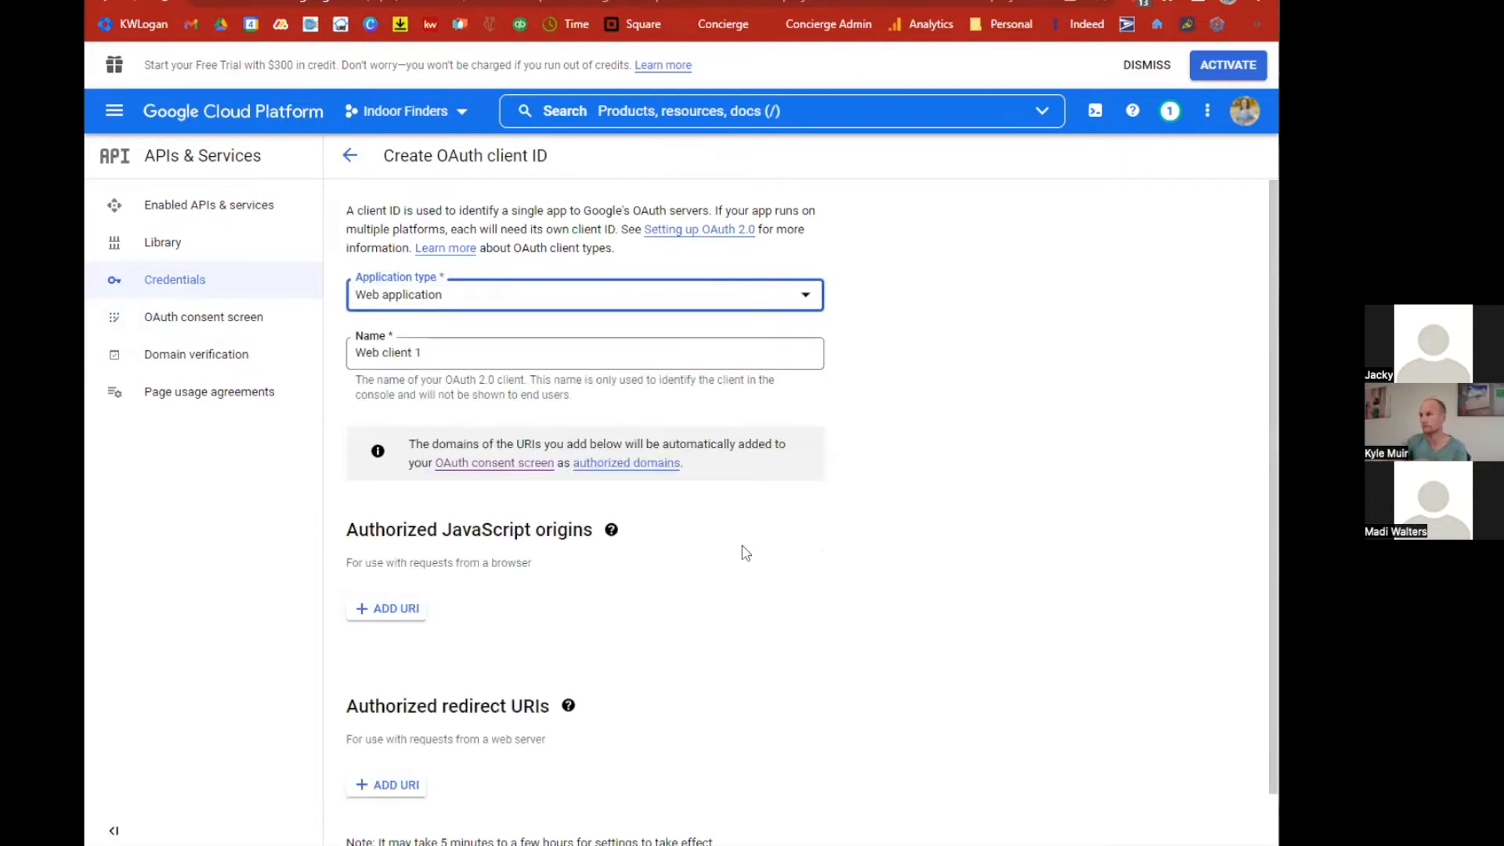
pyautogui.click(425, 350)
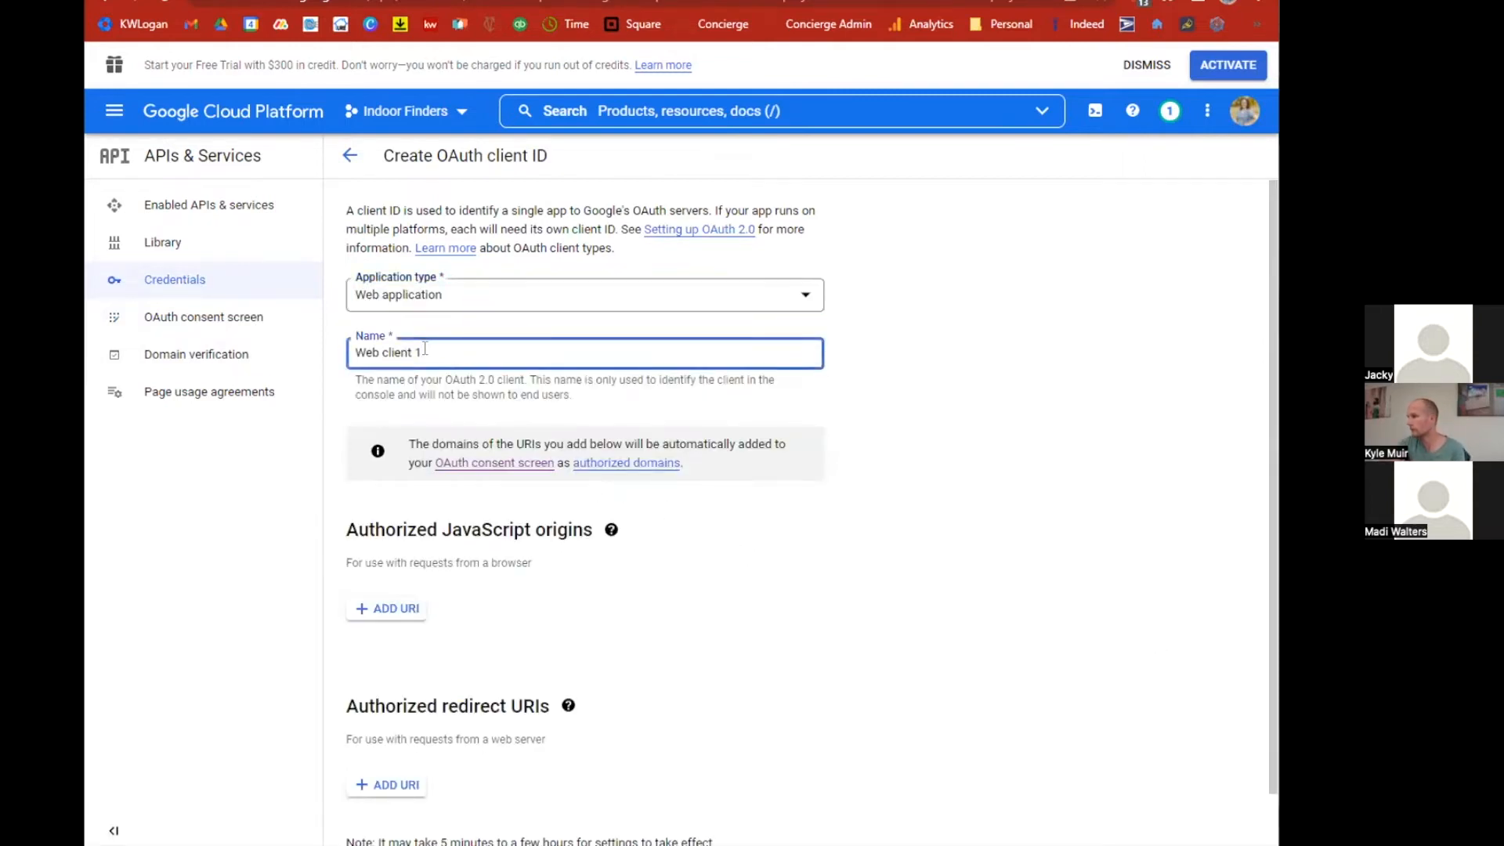
pyautogui.hotkey('ctrl', 'a')
pyautogui.write('In')
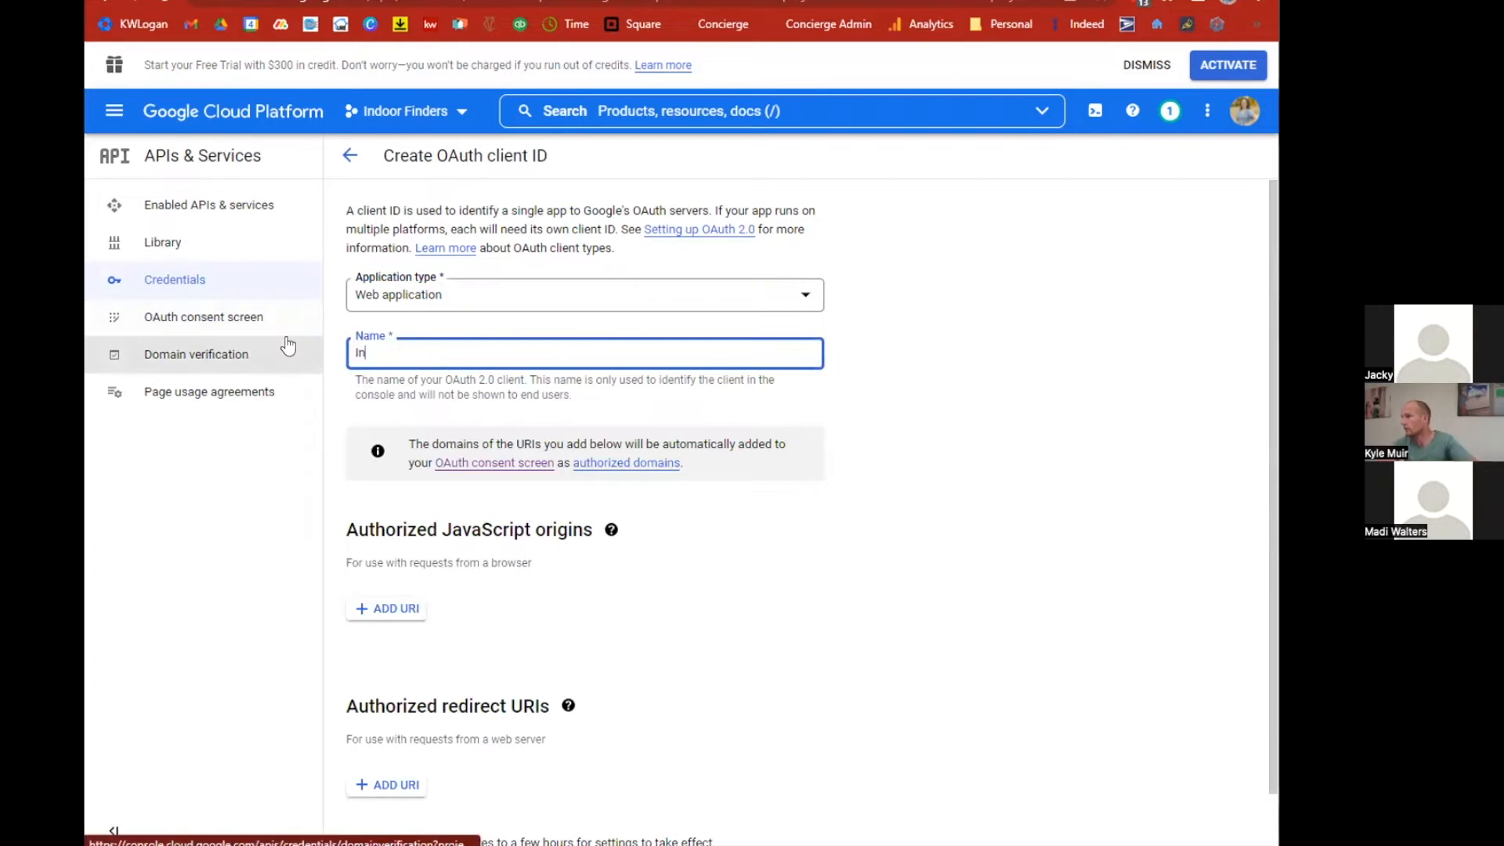
pyautogui.write('door Finders')
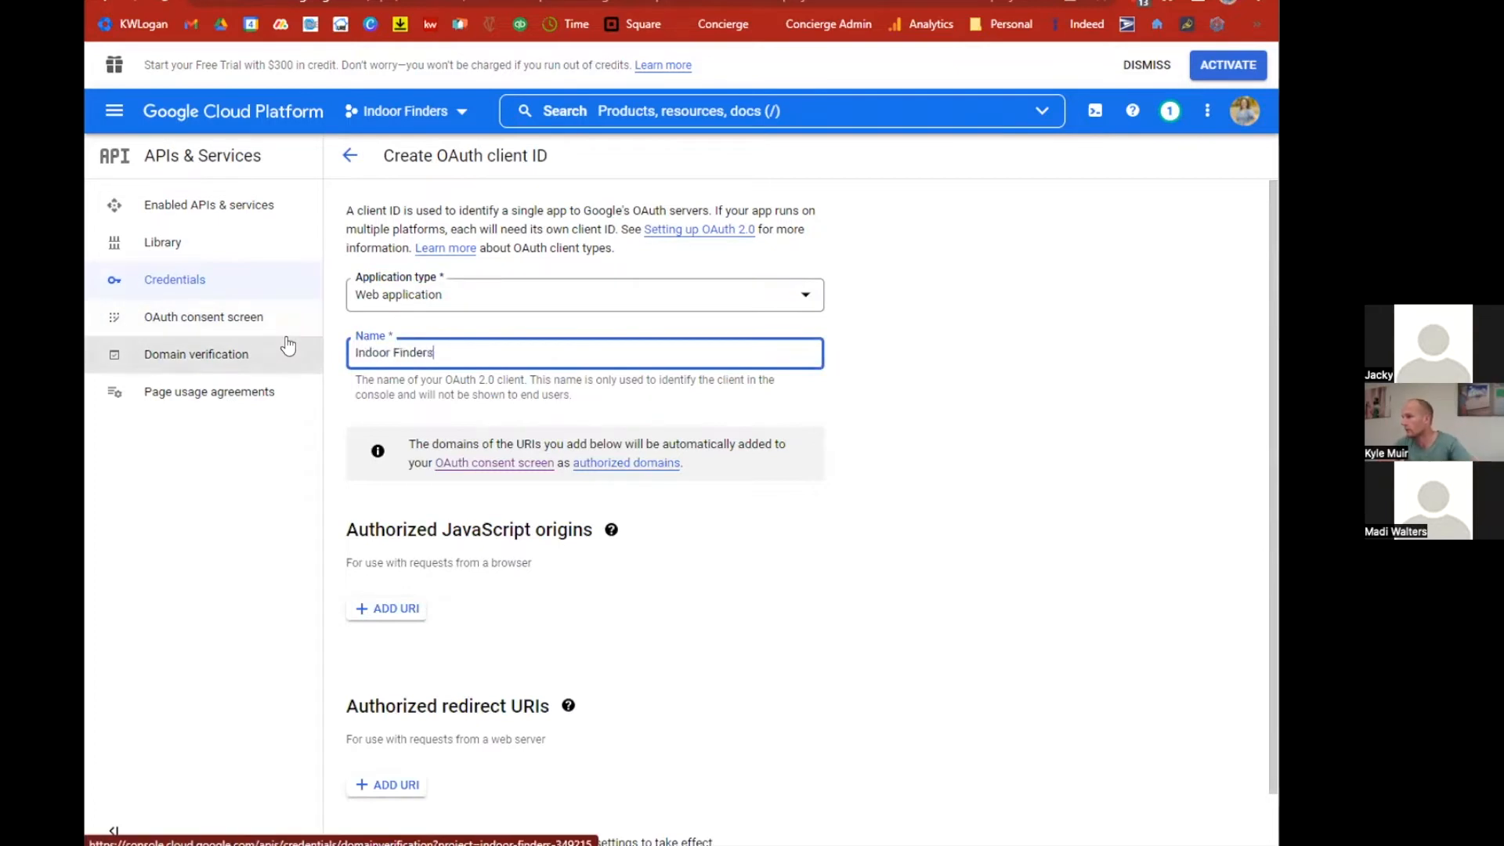
pyautogui.click(389, 609)
pyautogui.write('https://kwlogan.indoorfinders.com/')
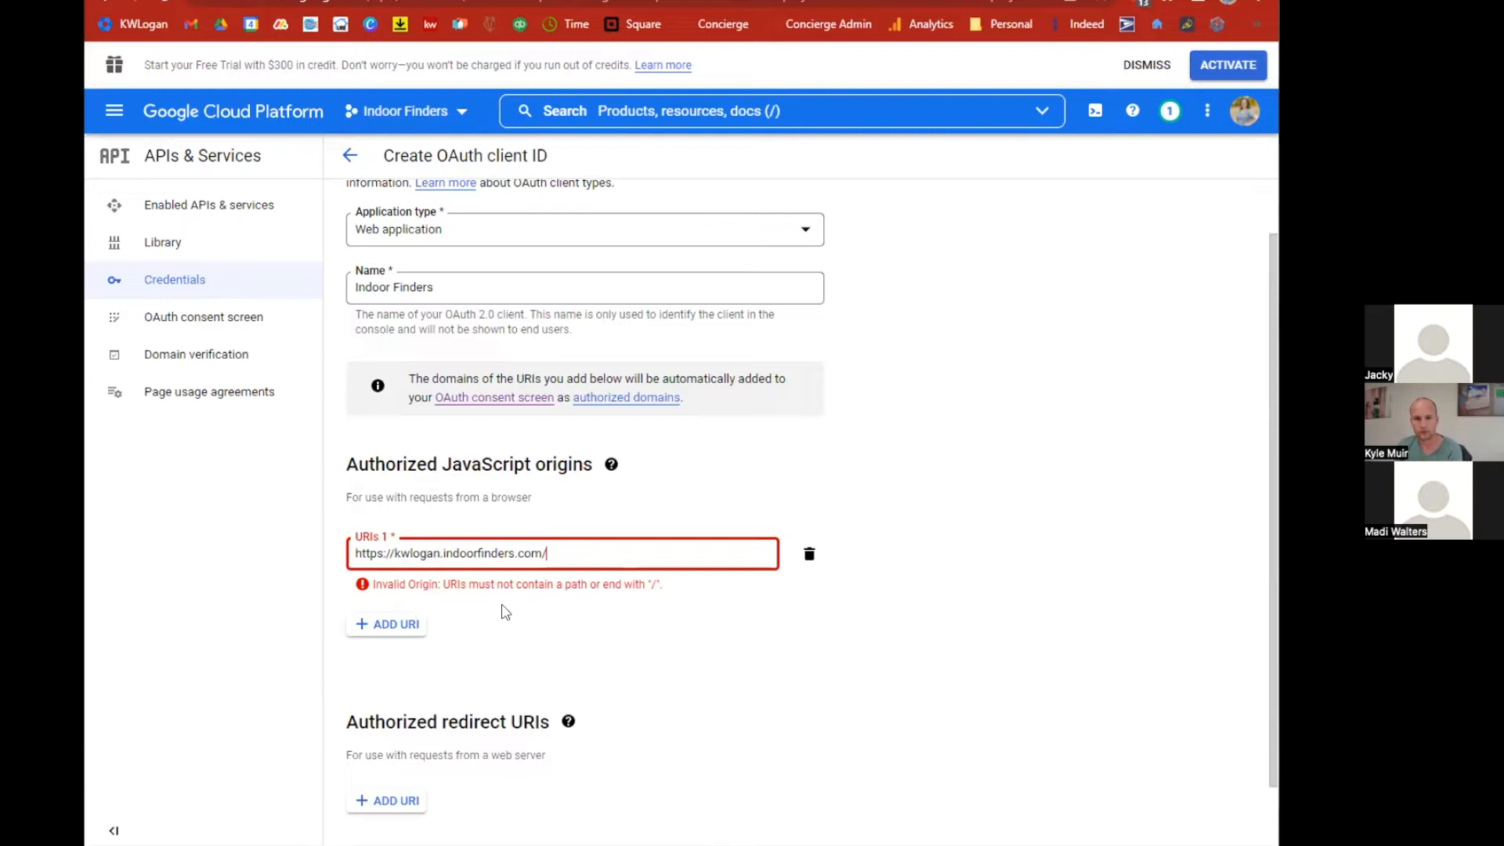
pyautogui.press('BackSpace')
pyautogui.click(546, 587)
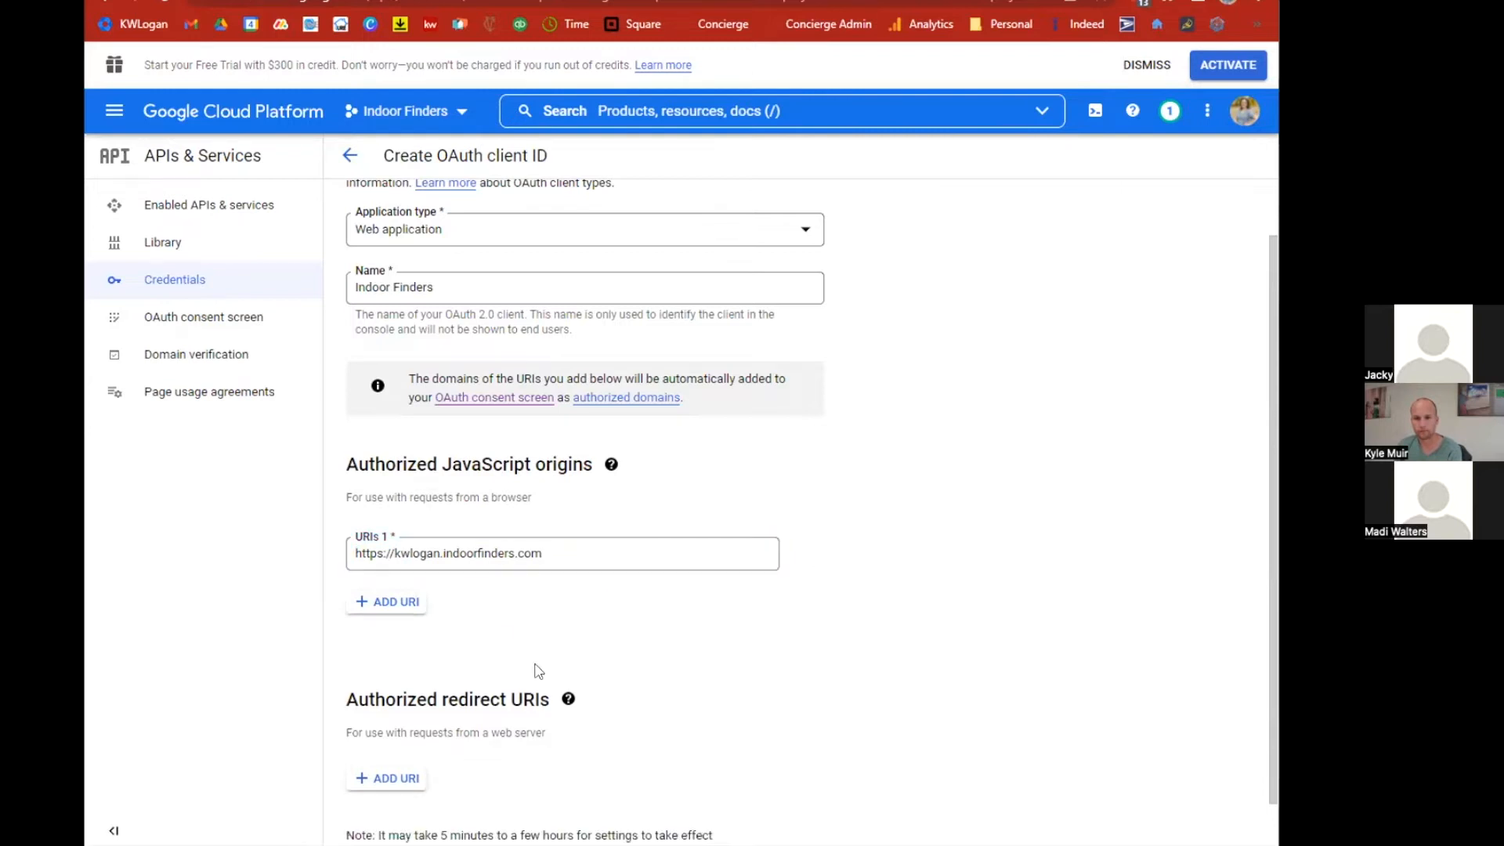
pyautogui.scroll(-1, 584, 653)
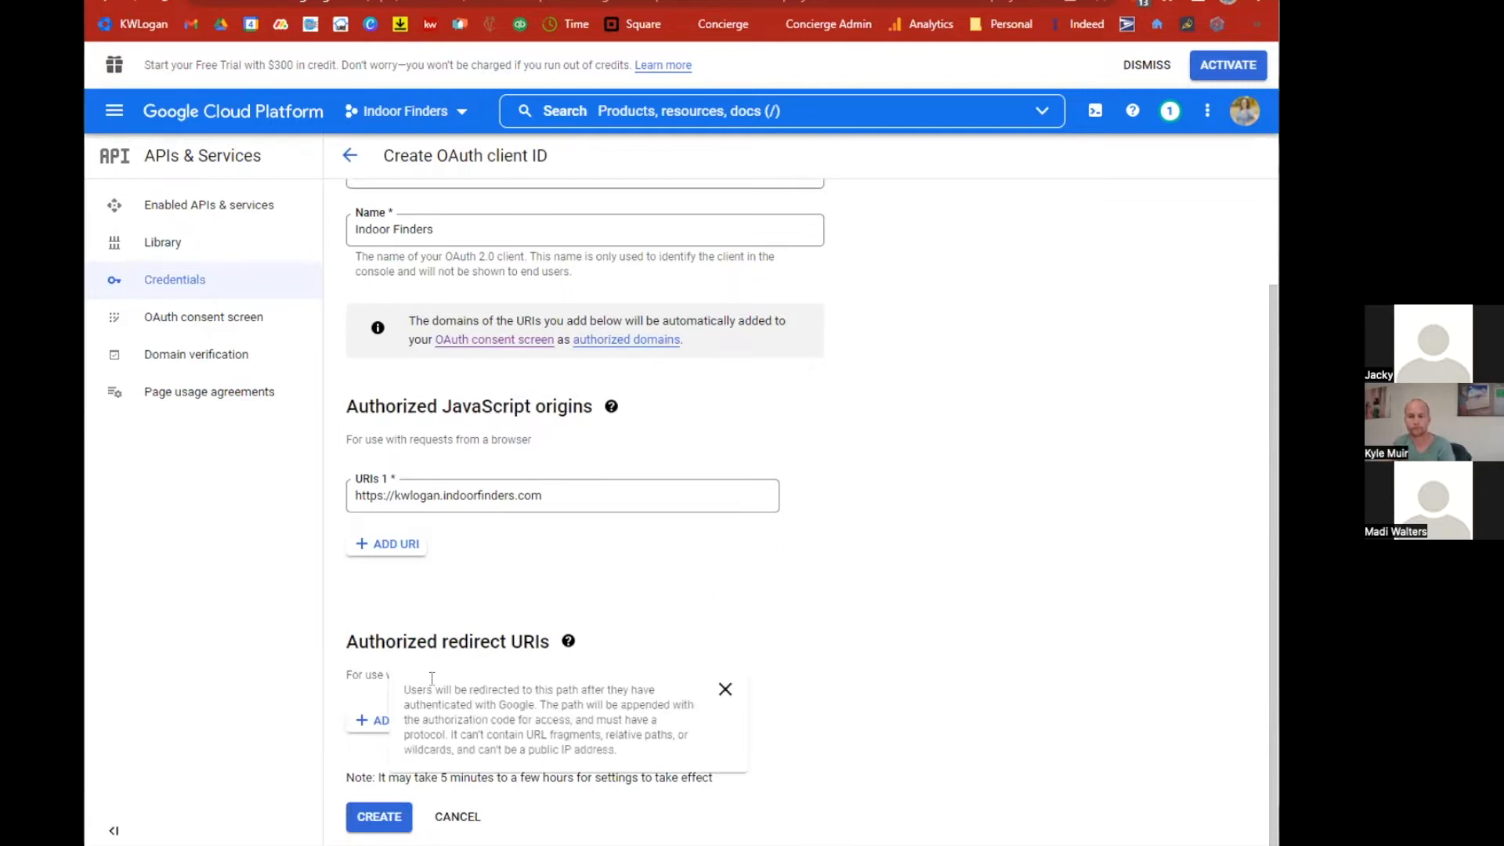
pyautogui.click(377, 720)
pyautogui.write('ws/GoogleSignIn.ashx')
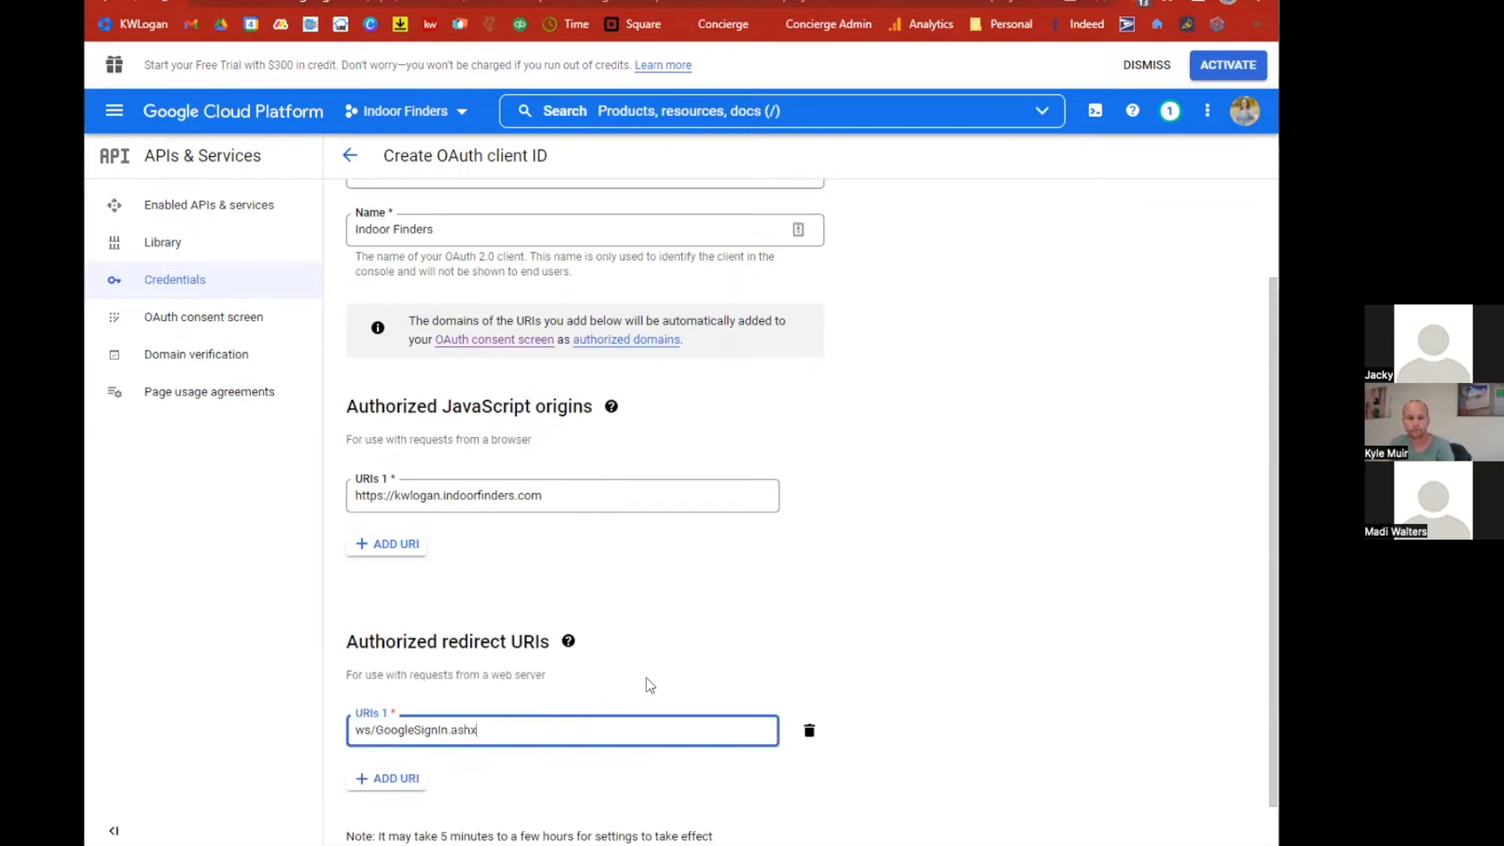
pyautogui.click(676, 653)
pyautogui.scroll(-1, 680, 651)
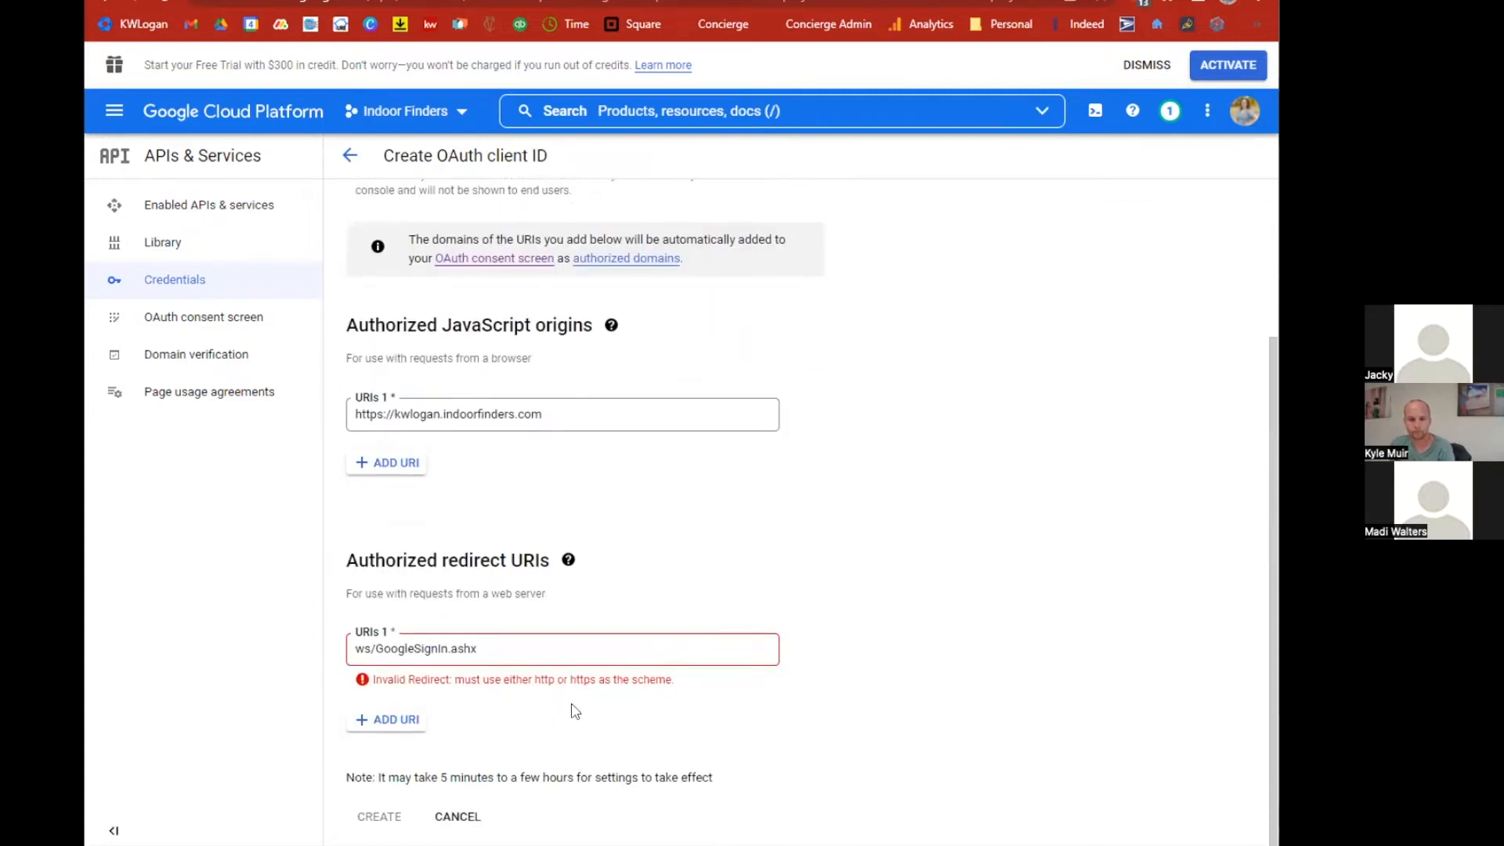
pyautogui.click(354, 649)
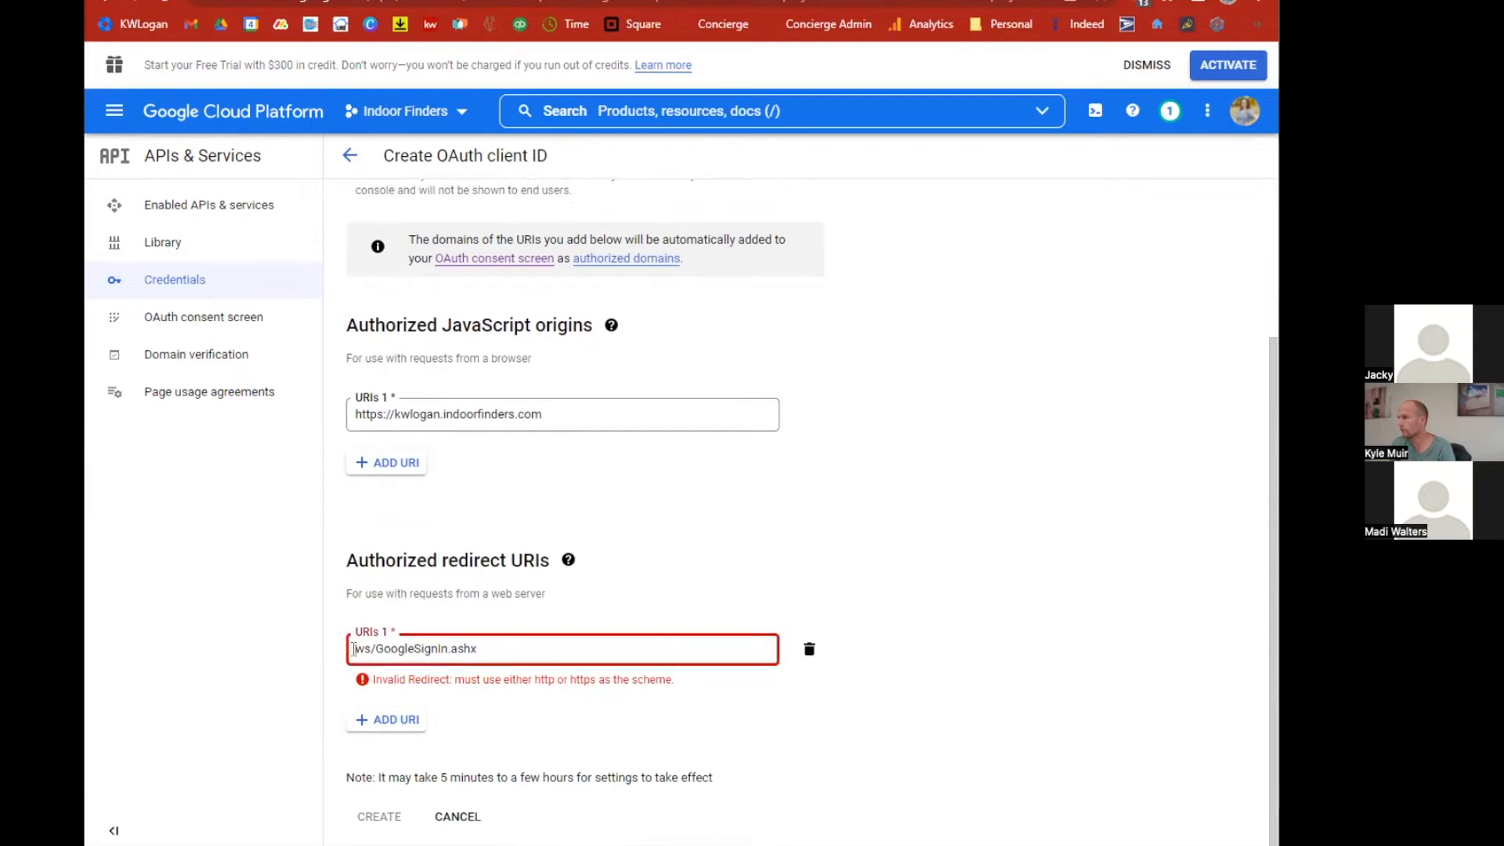
pyautogui.write('kwlogan.indoor')
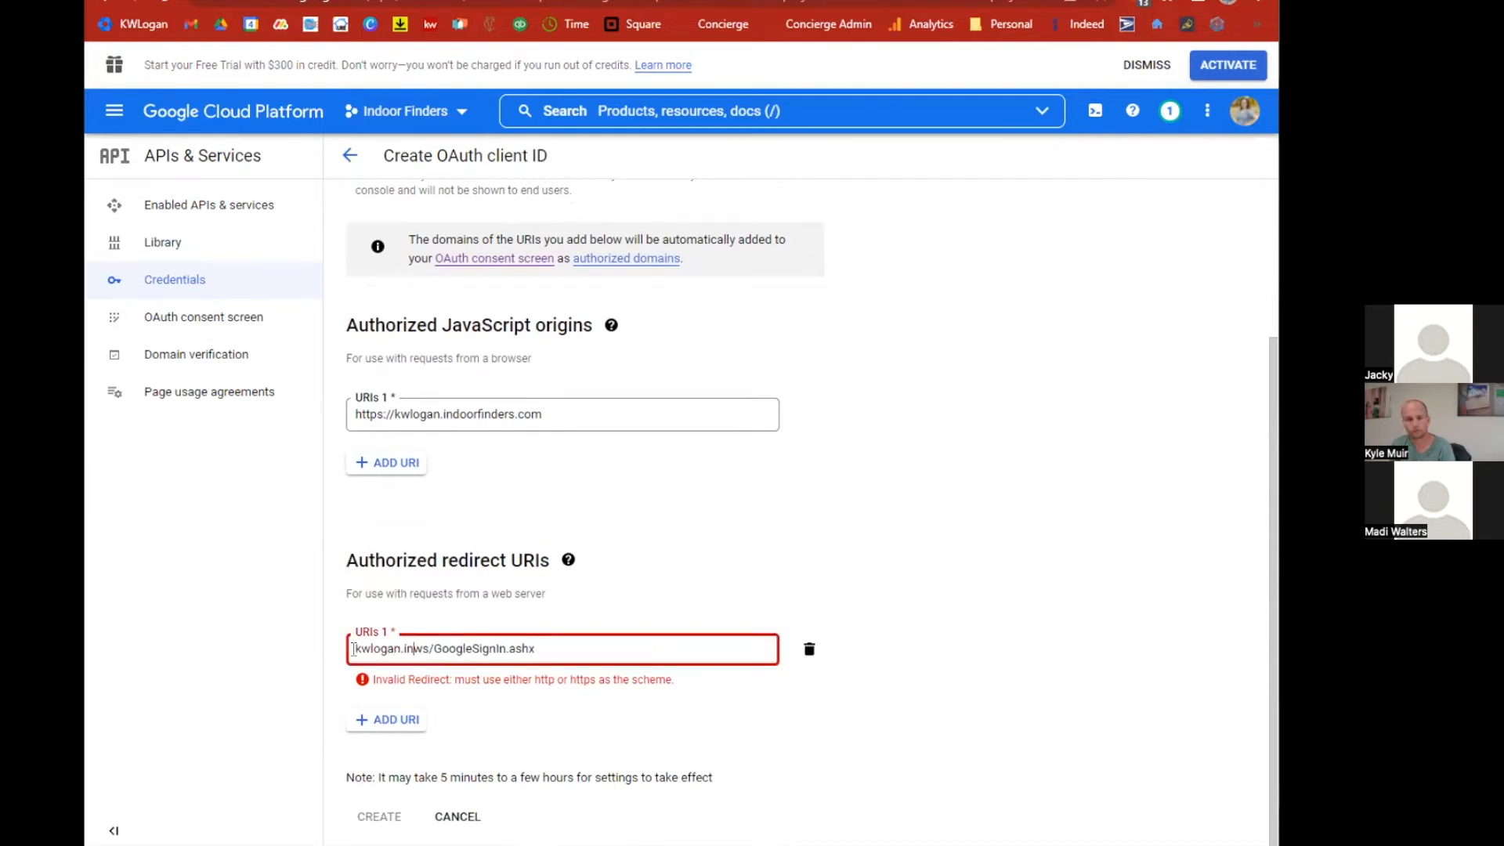
pyautogui.write('finders.com')
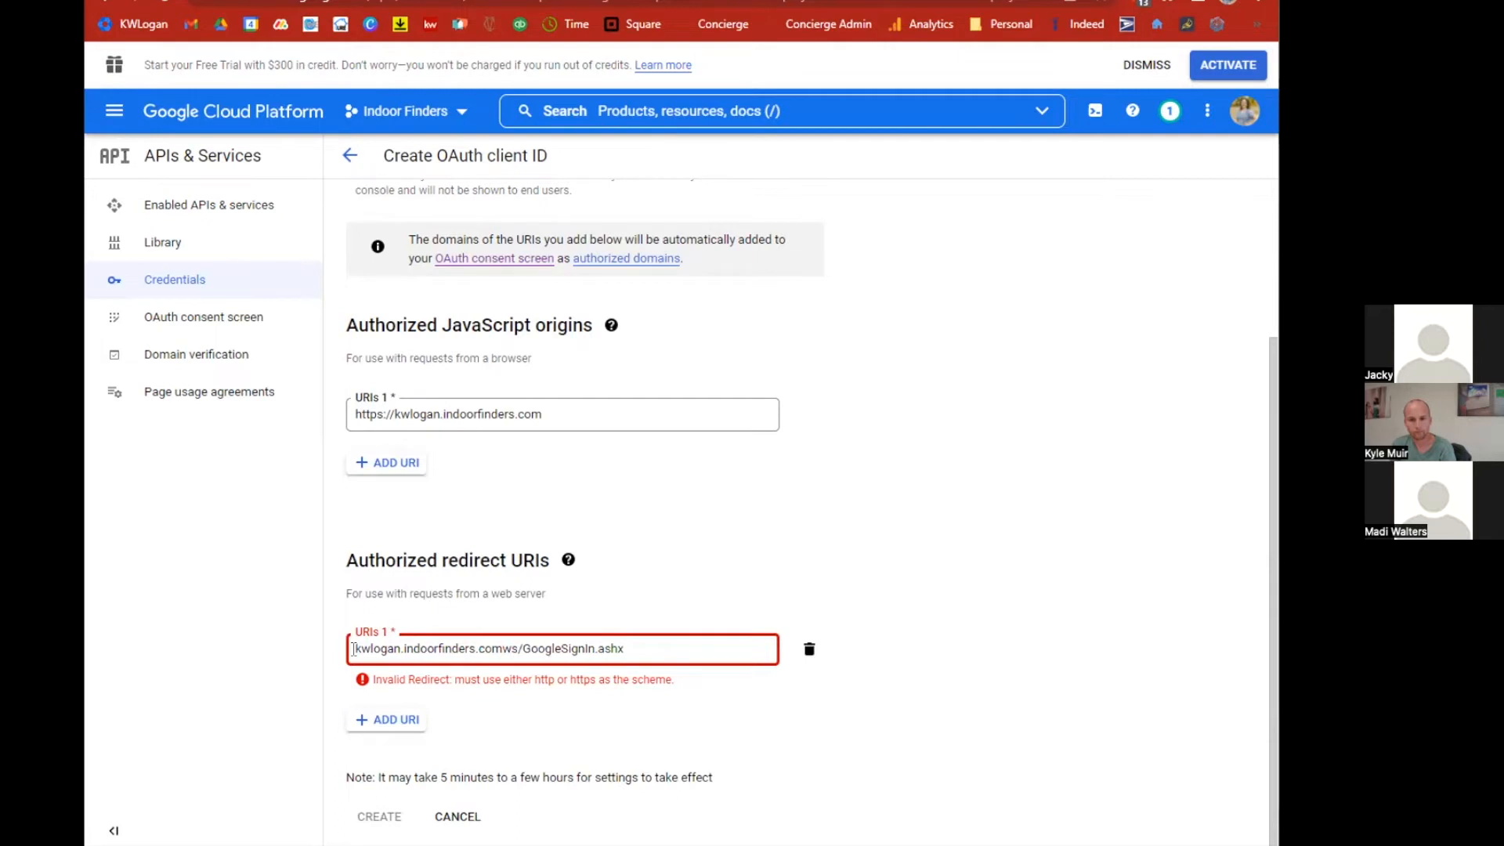
pyautogui.write('/')
pyautogui.write('https')
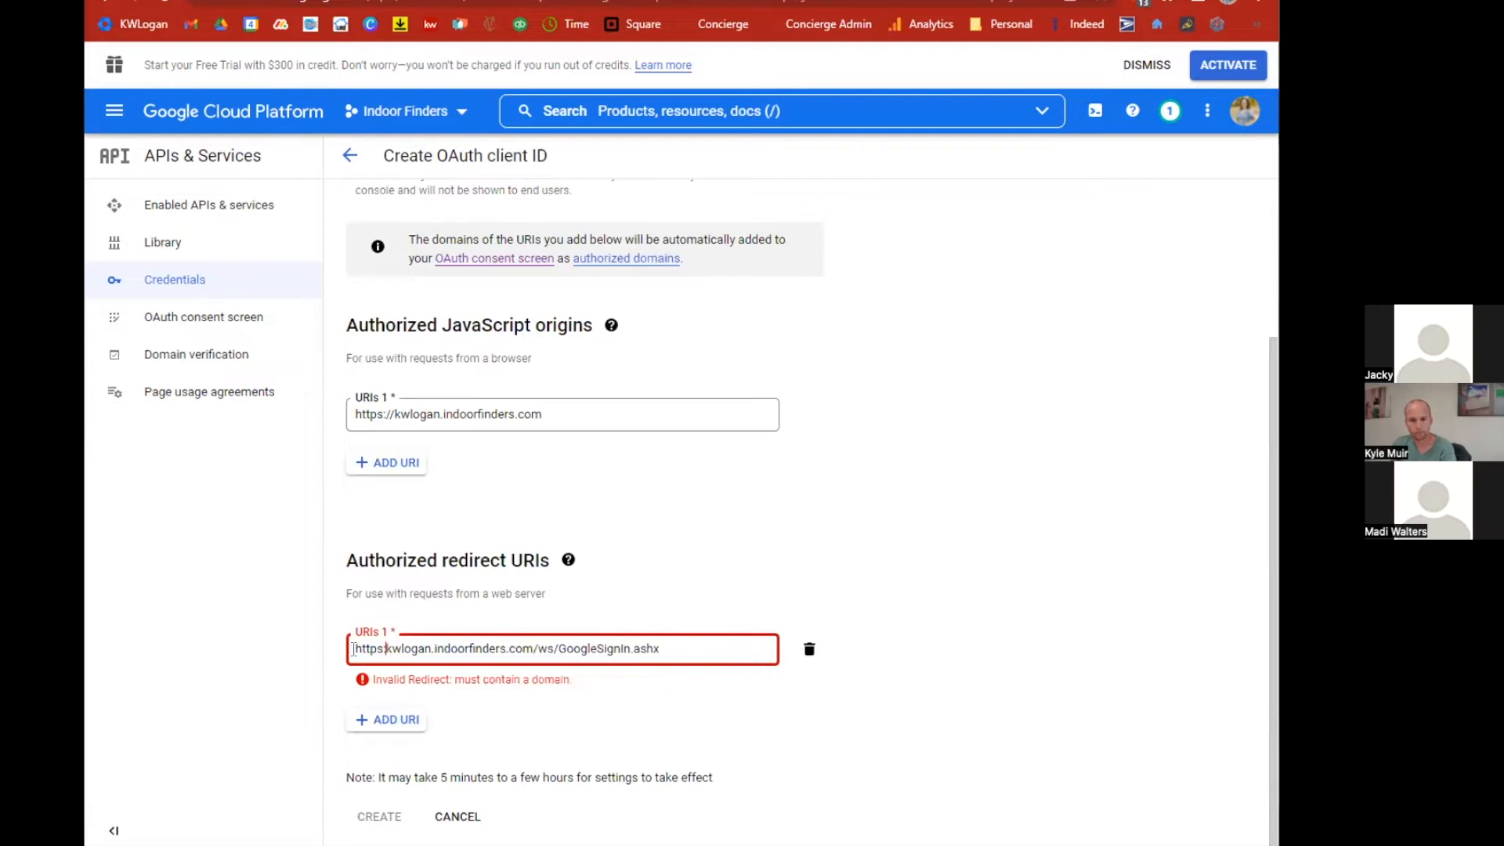
pyautogui.write('://')
pyautogui.click(588, 619)
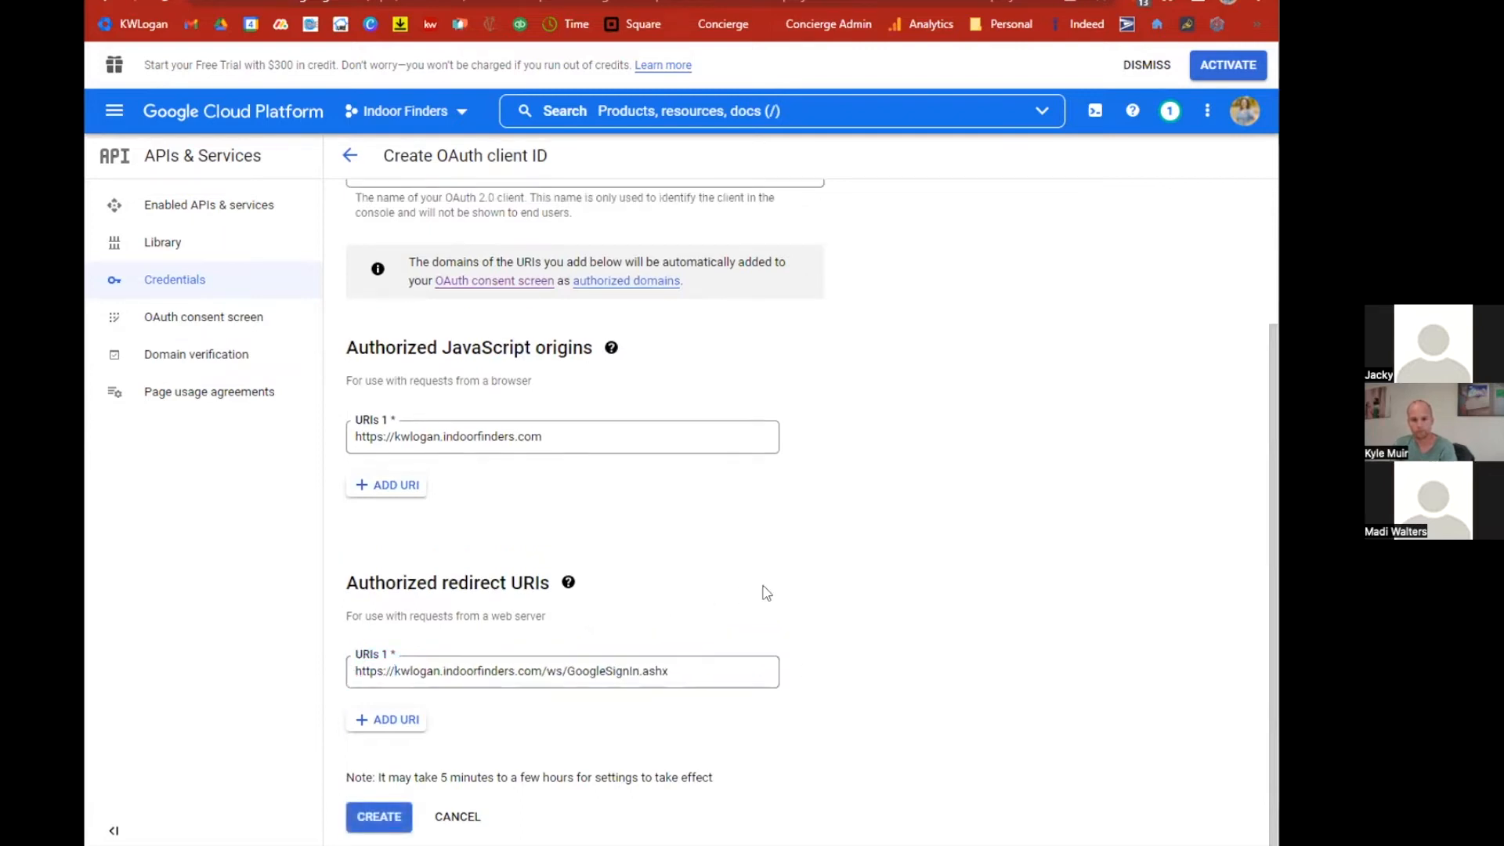
pyautogui.click(390, 812)
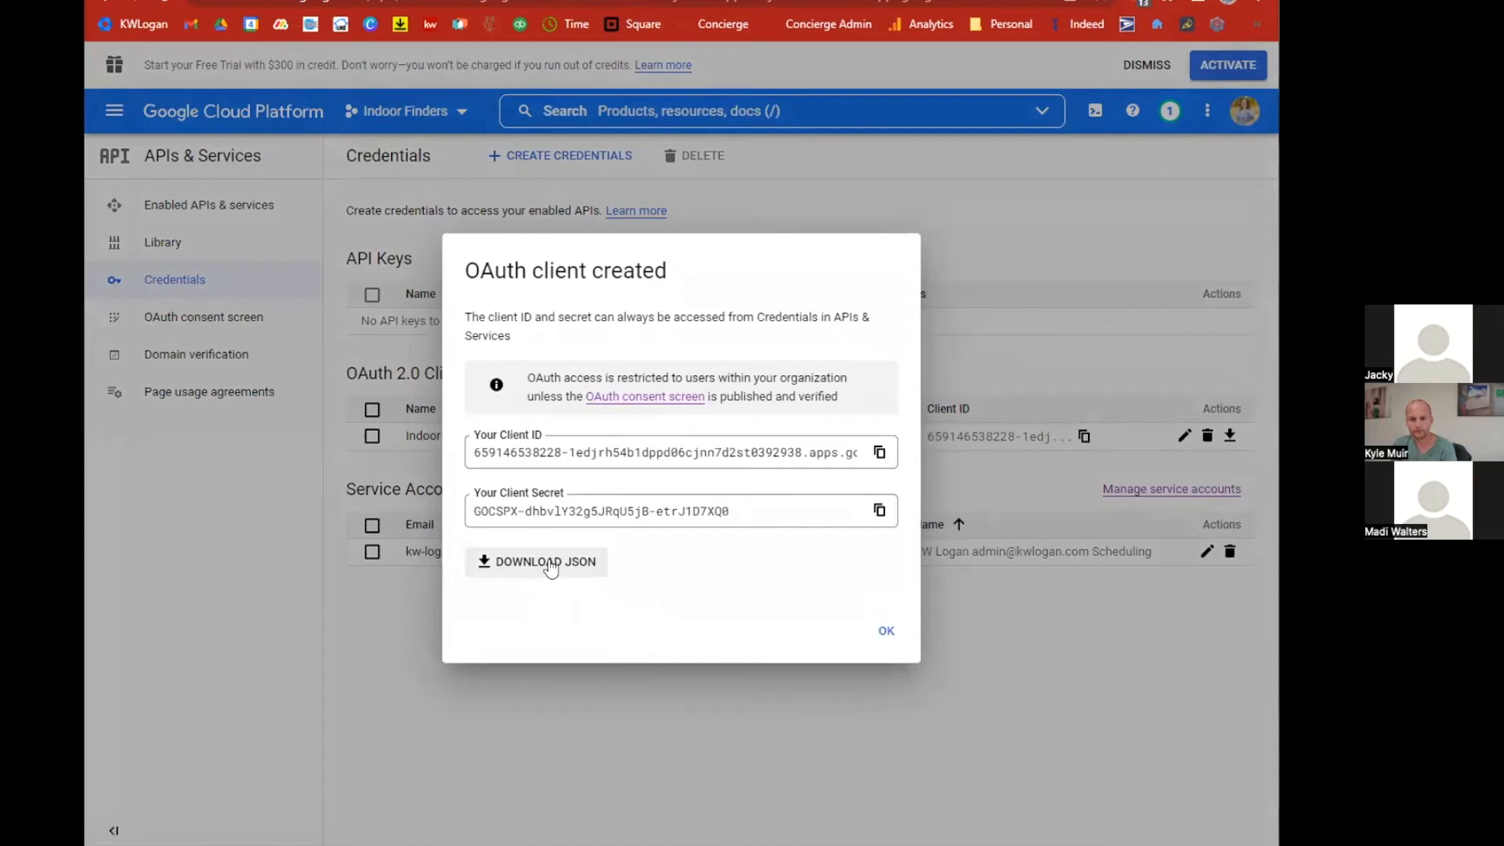
# Download the OAuth client JSON, upload it as the Google authentication provider's API credential JSON, and save.
pyautogui.click(552, 568)
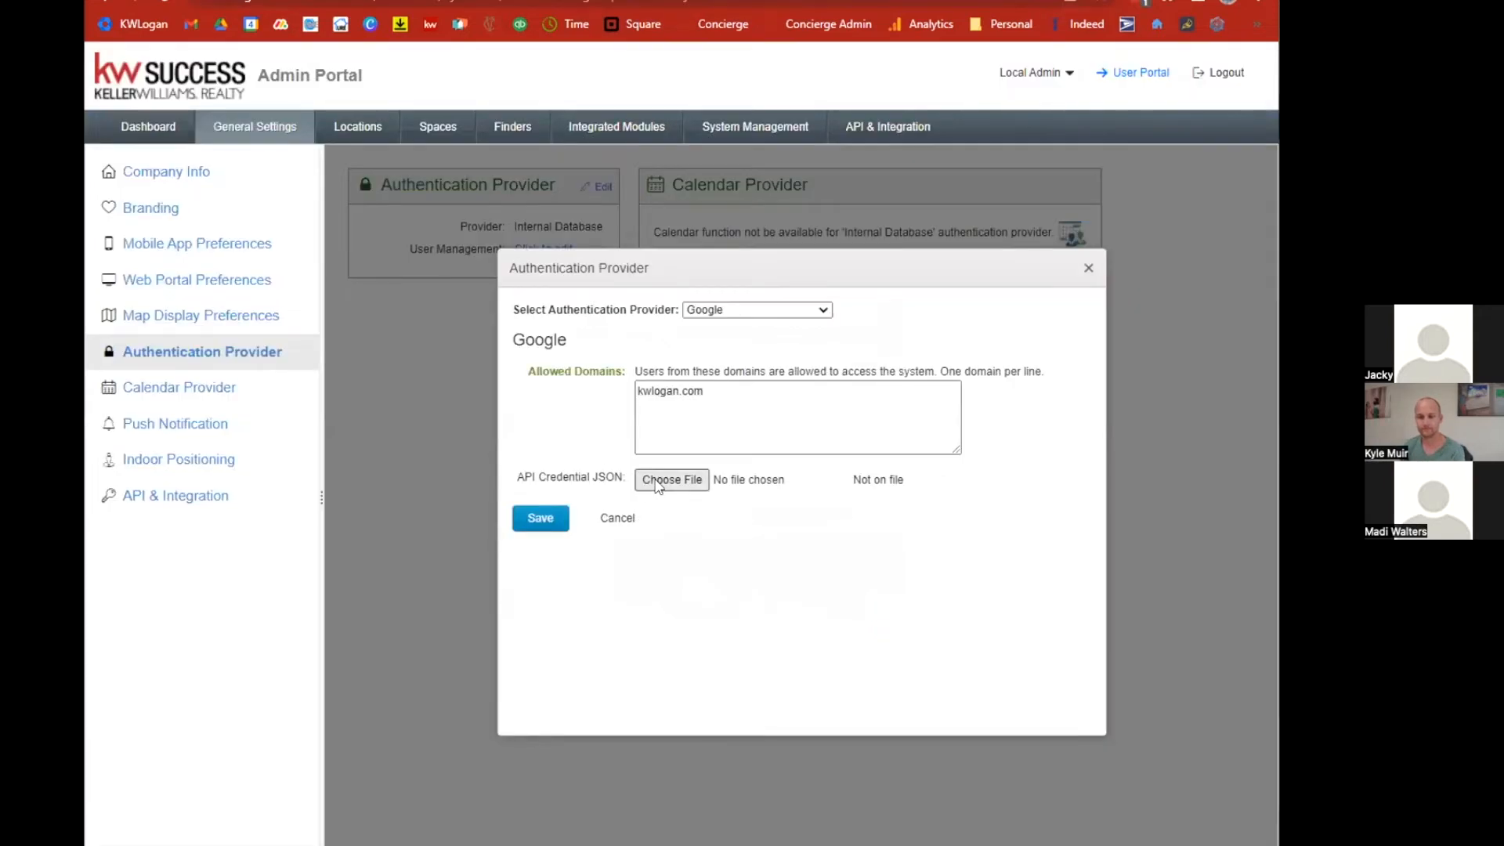
pyautogui.click(665, 480)
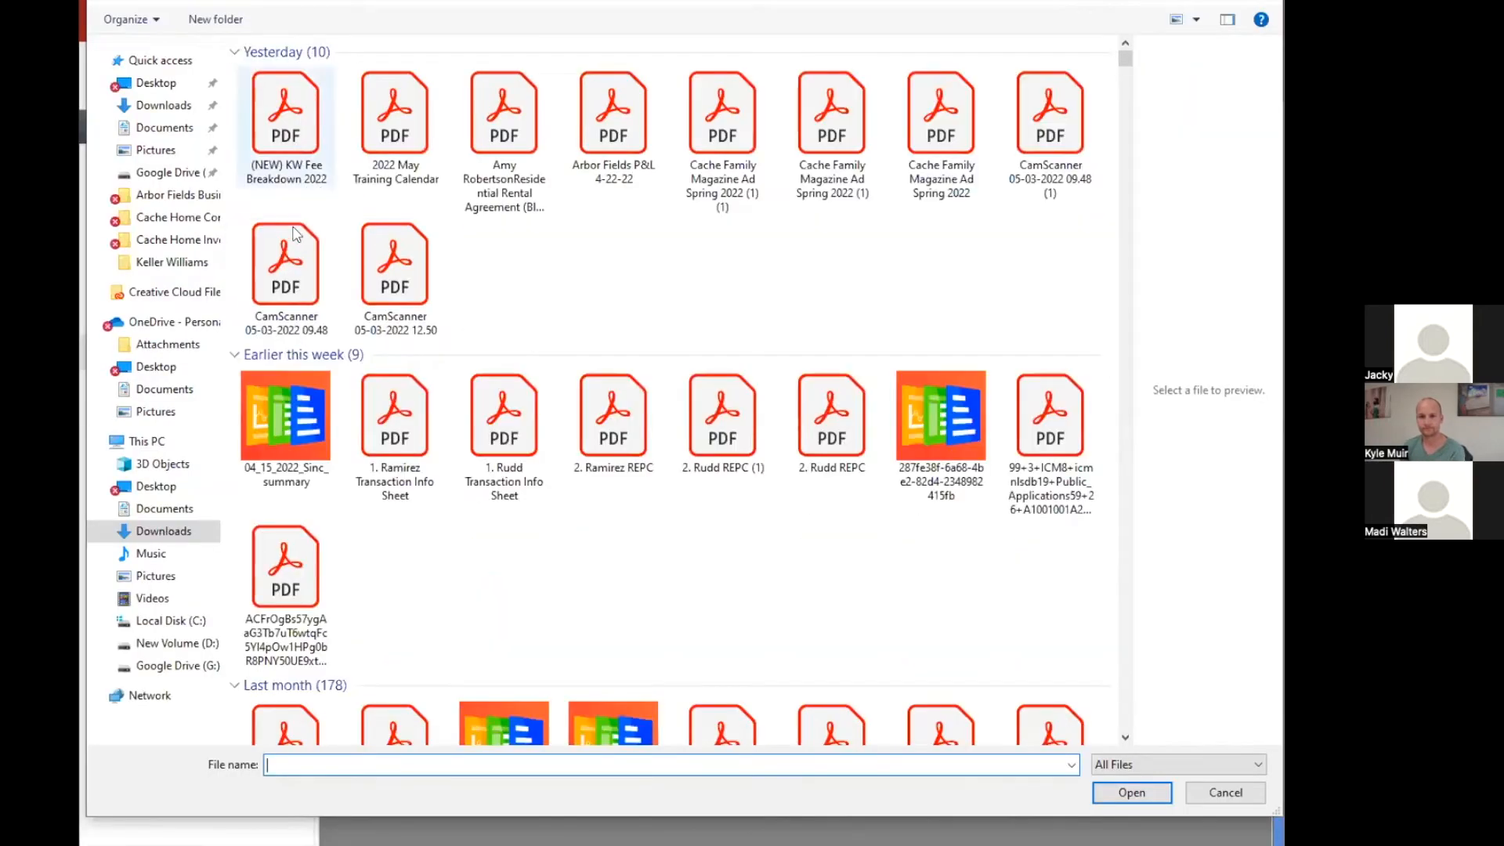
pyautogui.doubleClick(296, 161)
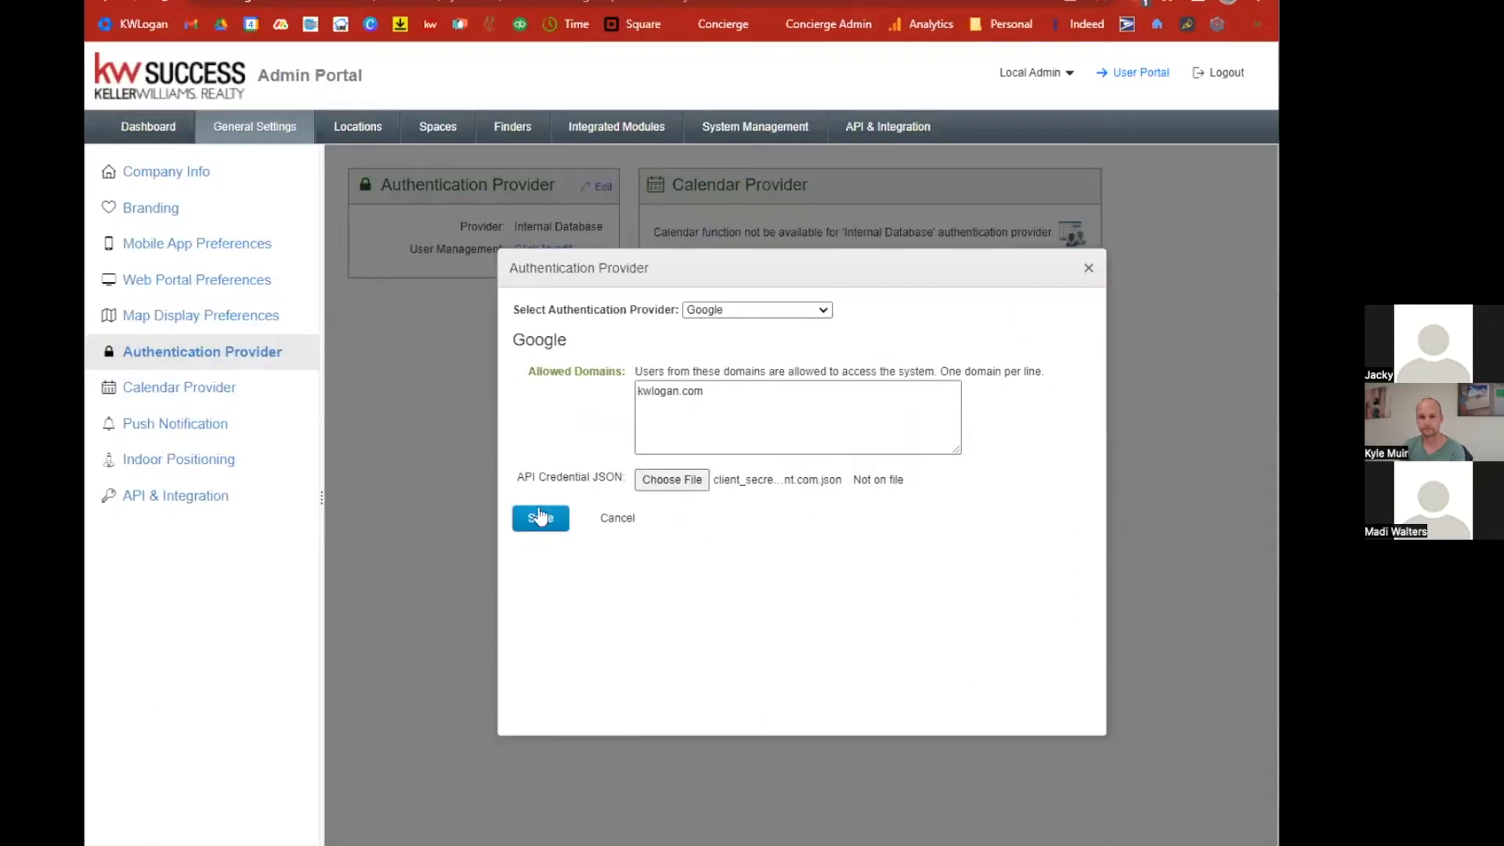
pyautogui.click(539, 518)
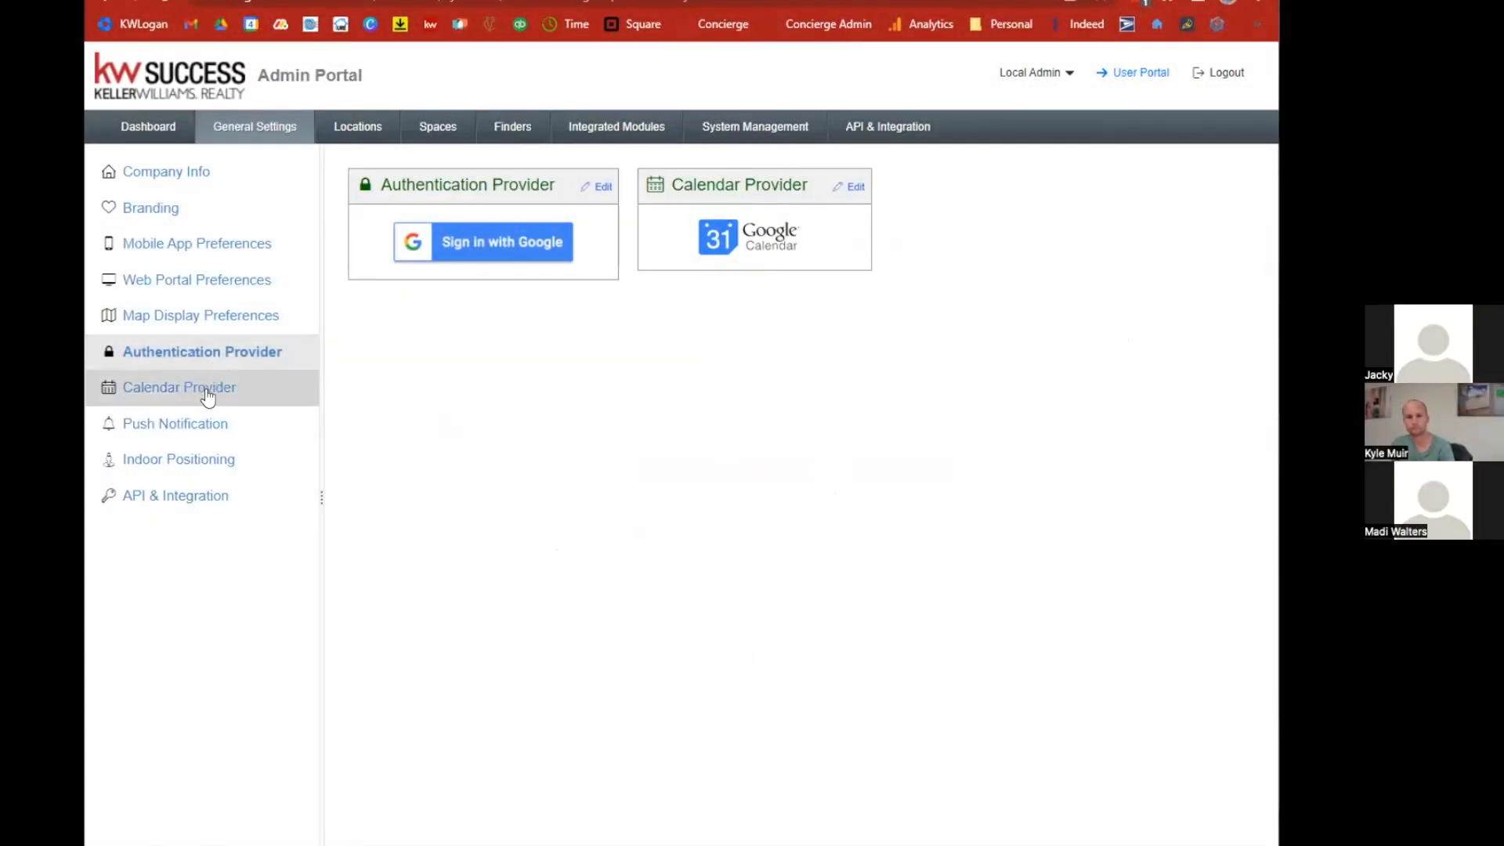
# Open the Room Finder's room list and start adding a new room.
pyautogui.click(514, 128)
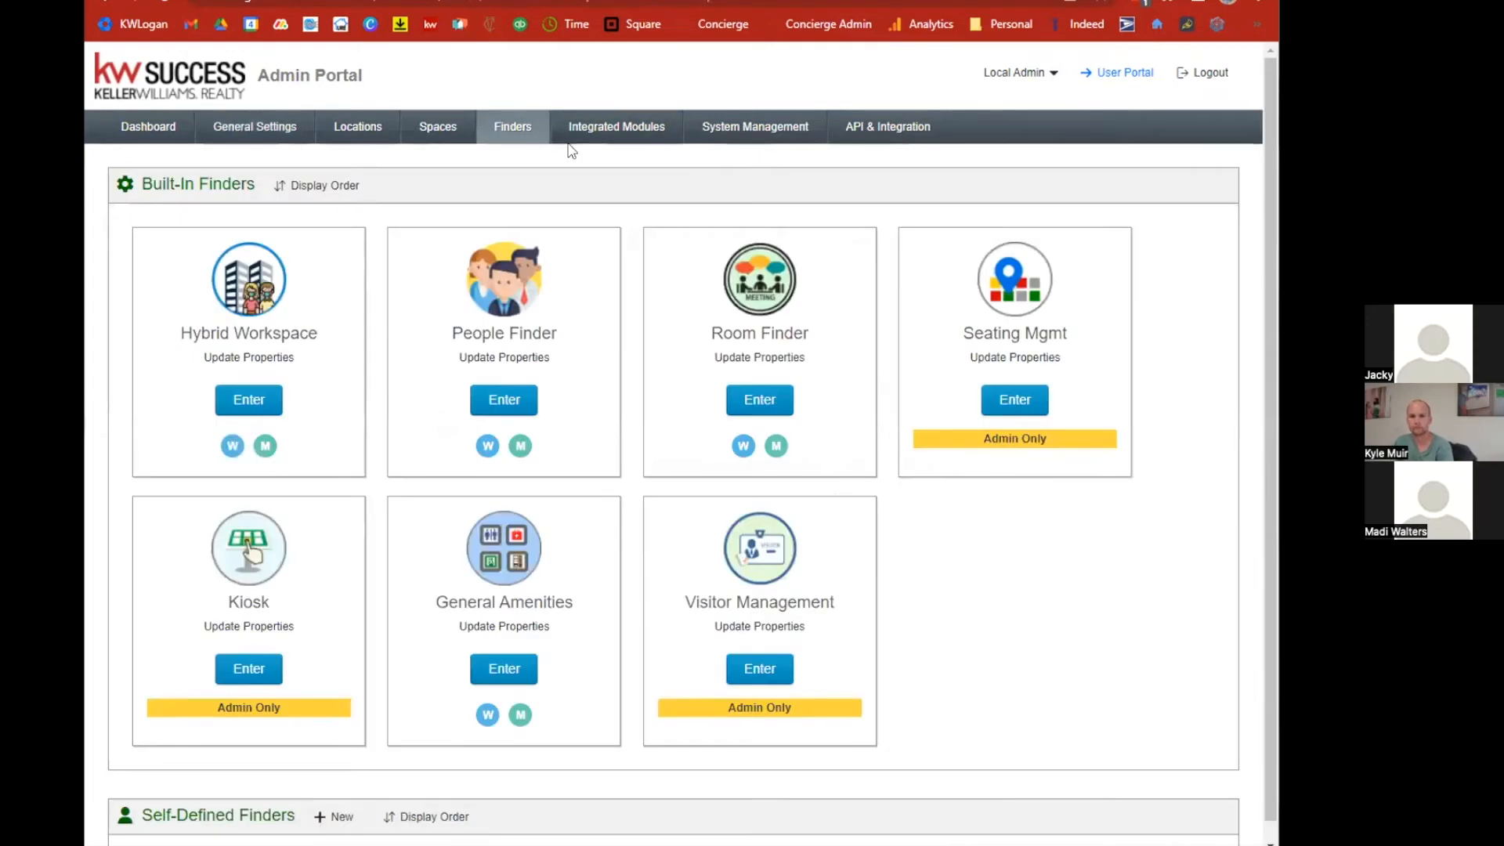
pyautogui.click(750, 398)
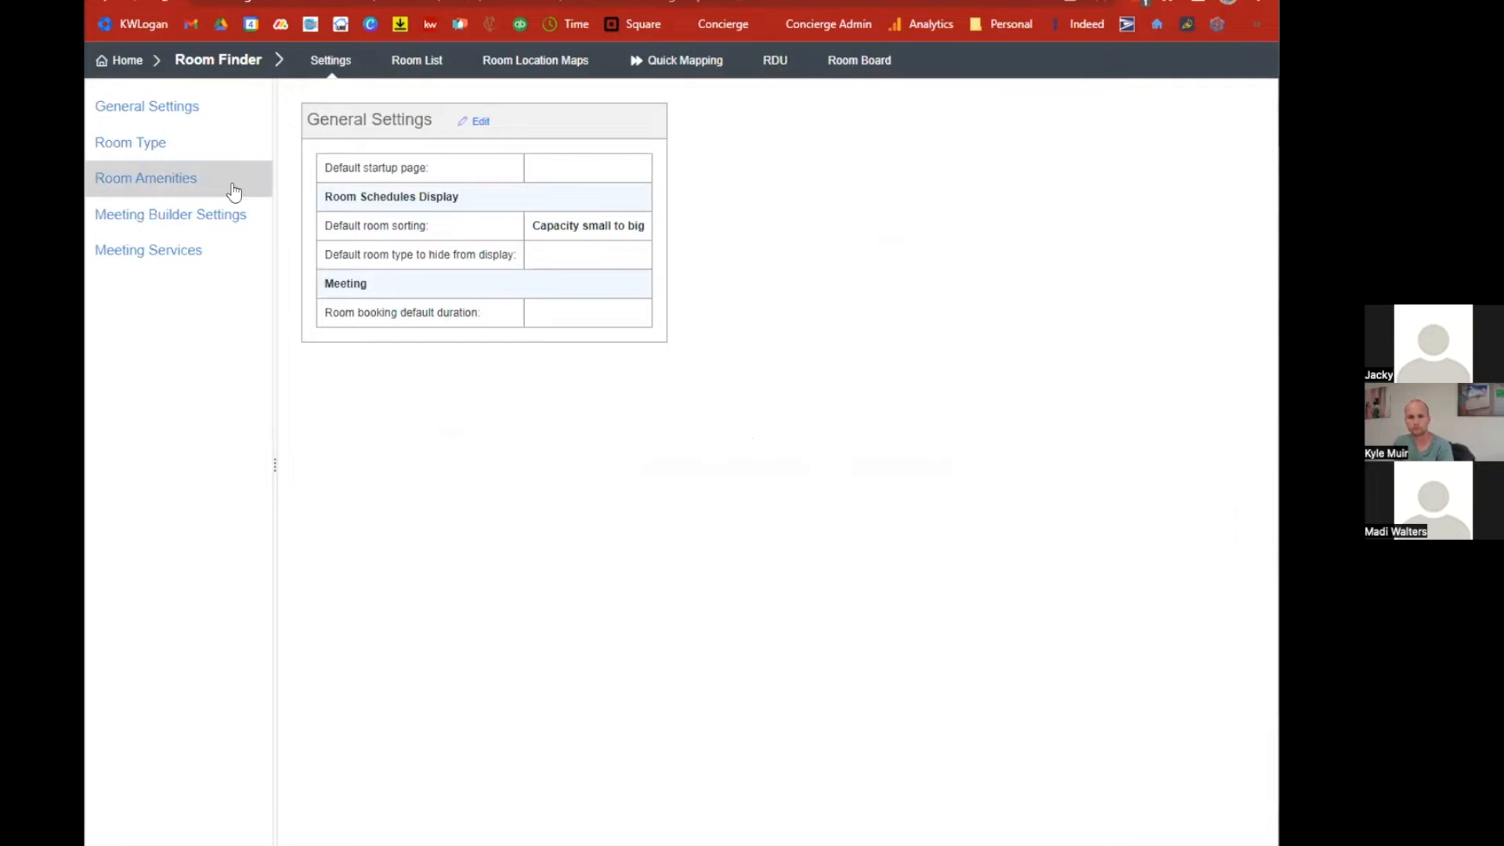
pyautogui.click(416, 60)
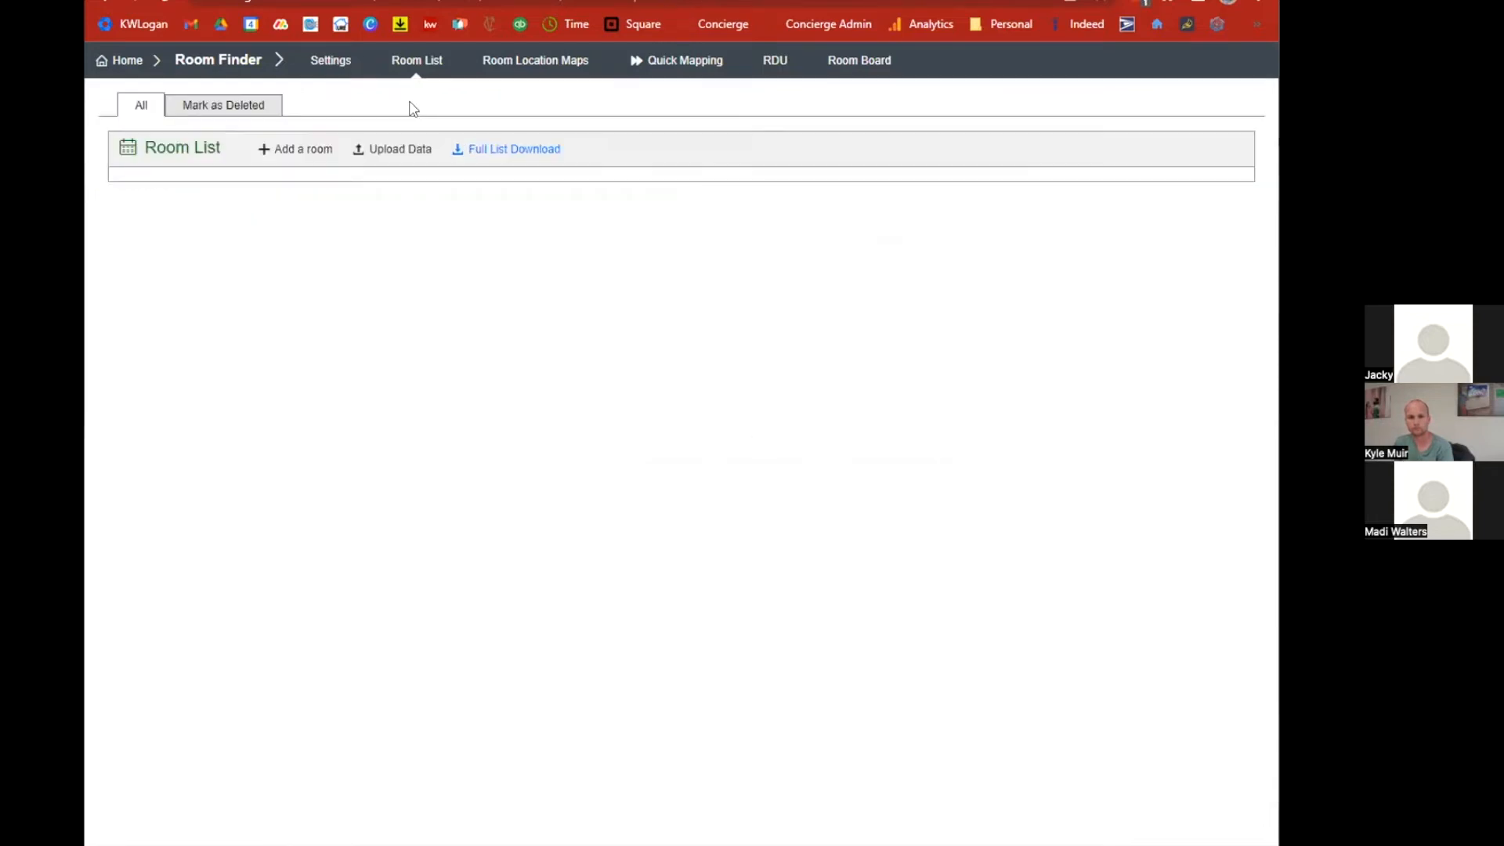
pyautogui.click(284, 149)
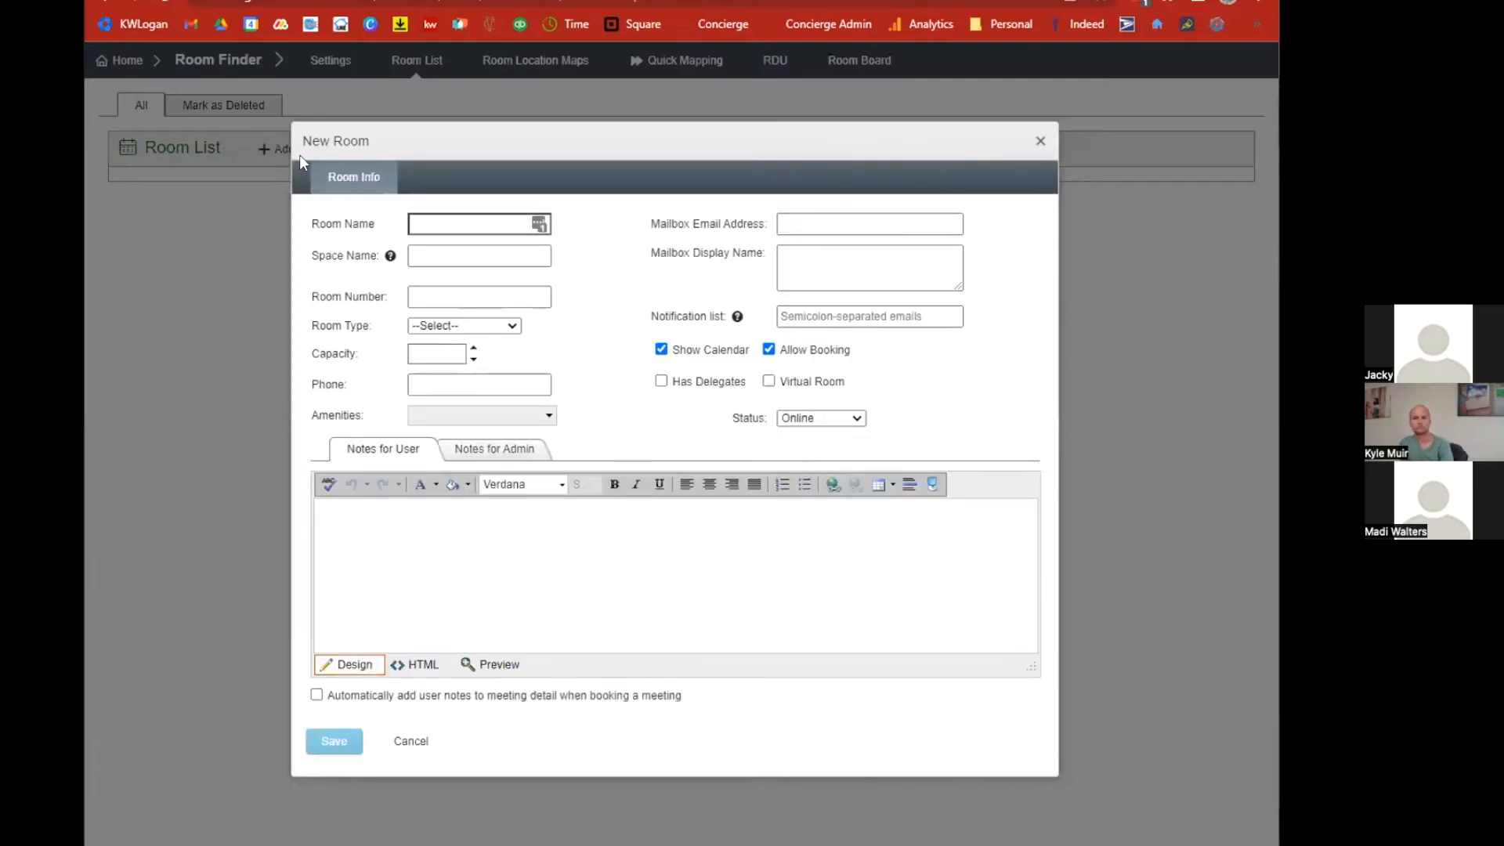
pyautogui.click(440, 217)
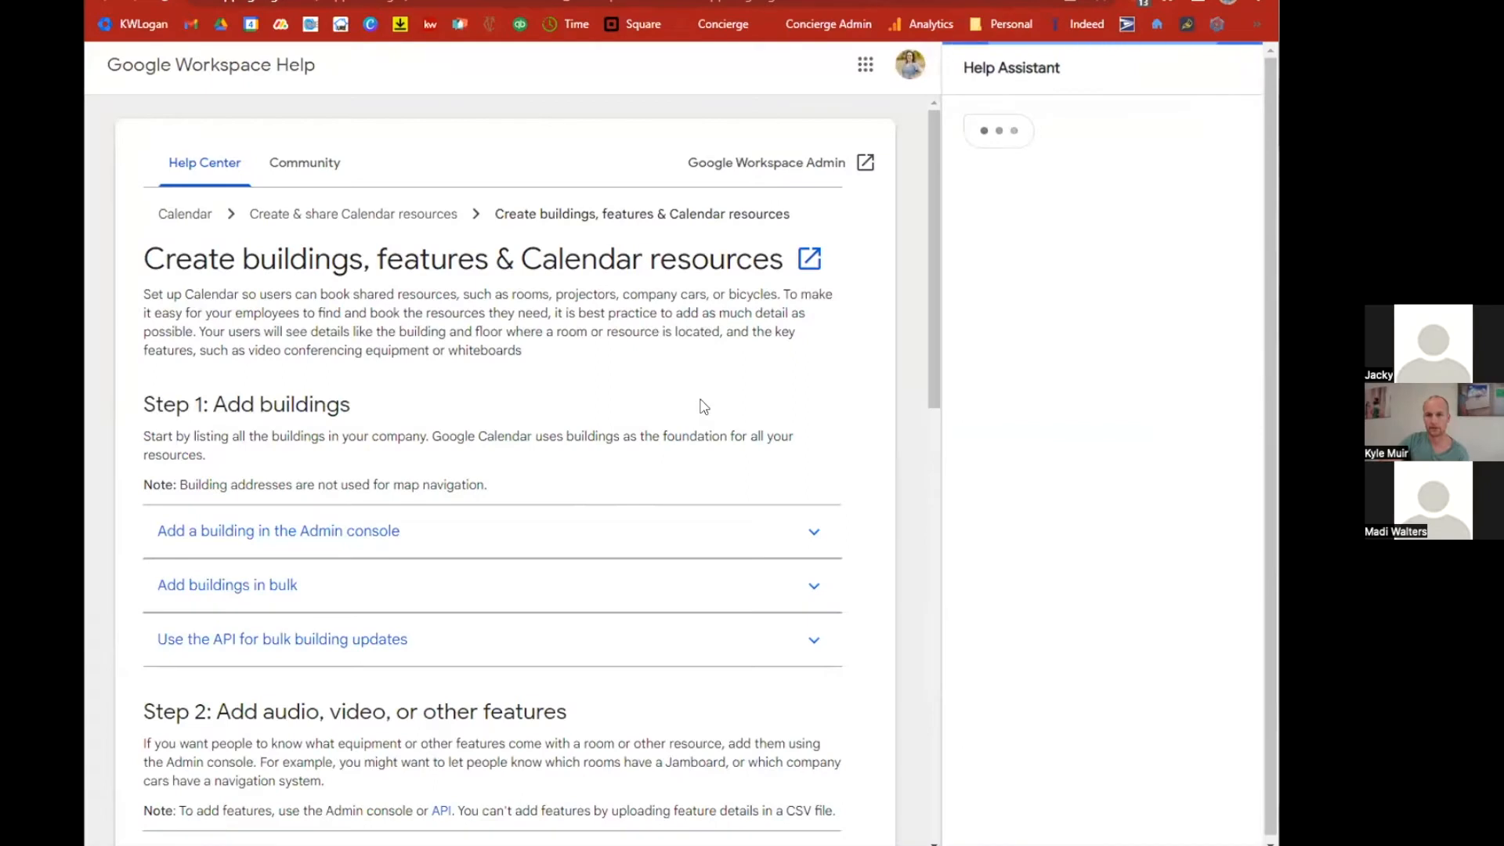
# Read the Google Workspace Help page on creating buildings, features and Calendar resources.
pyautogui.scroll(-3, 703, 406)
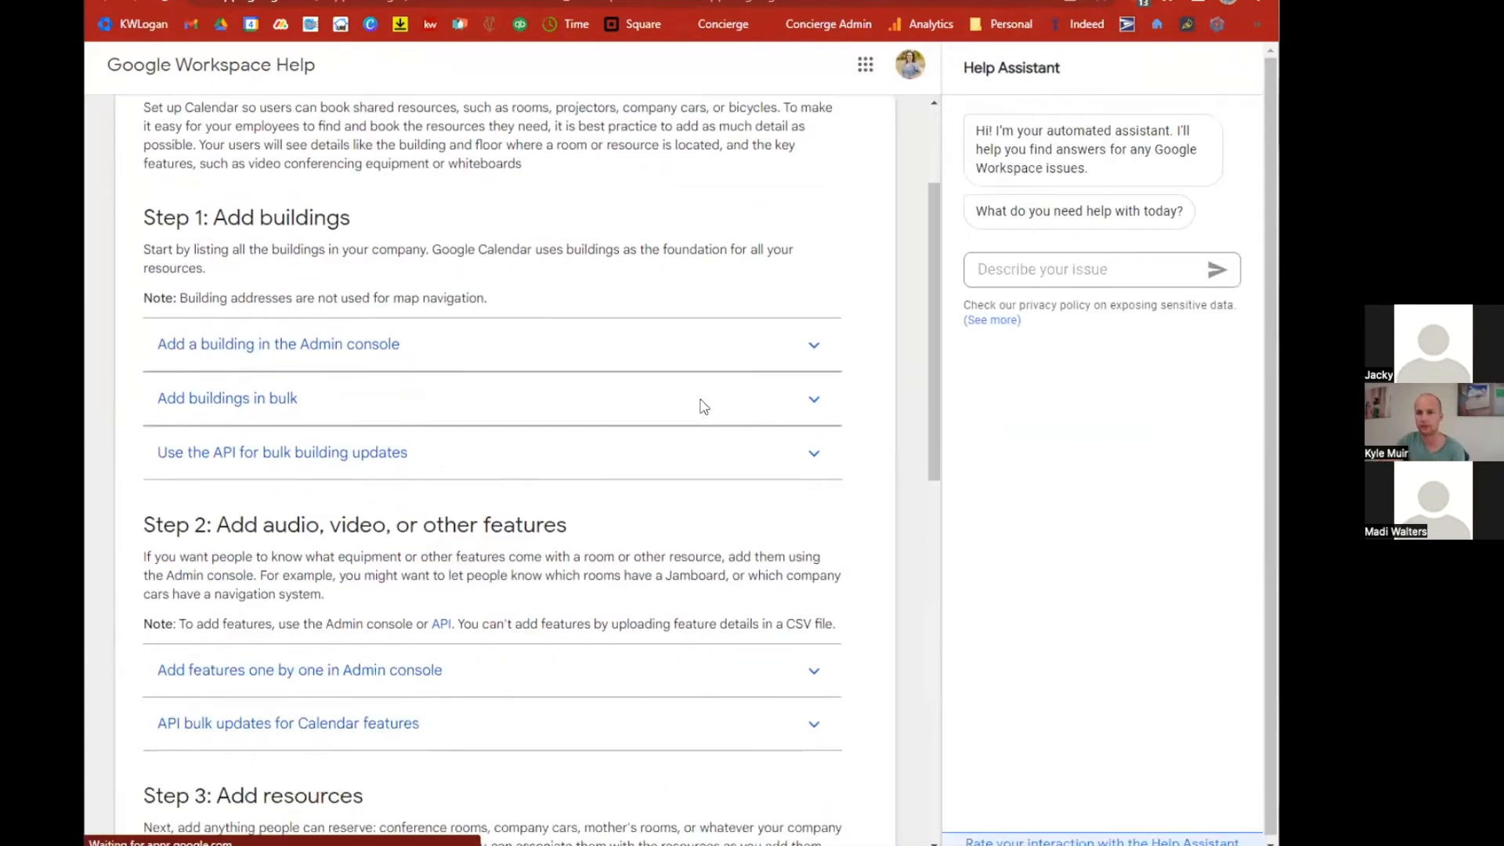
pyautogui.scroll(-3, 703, 407)
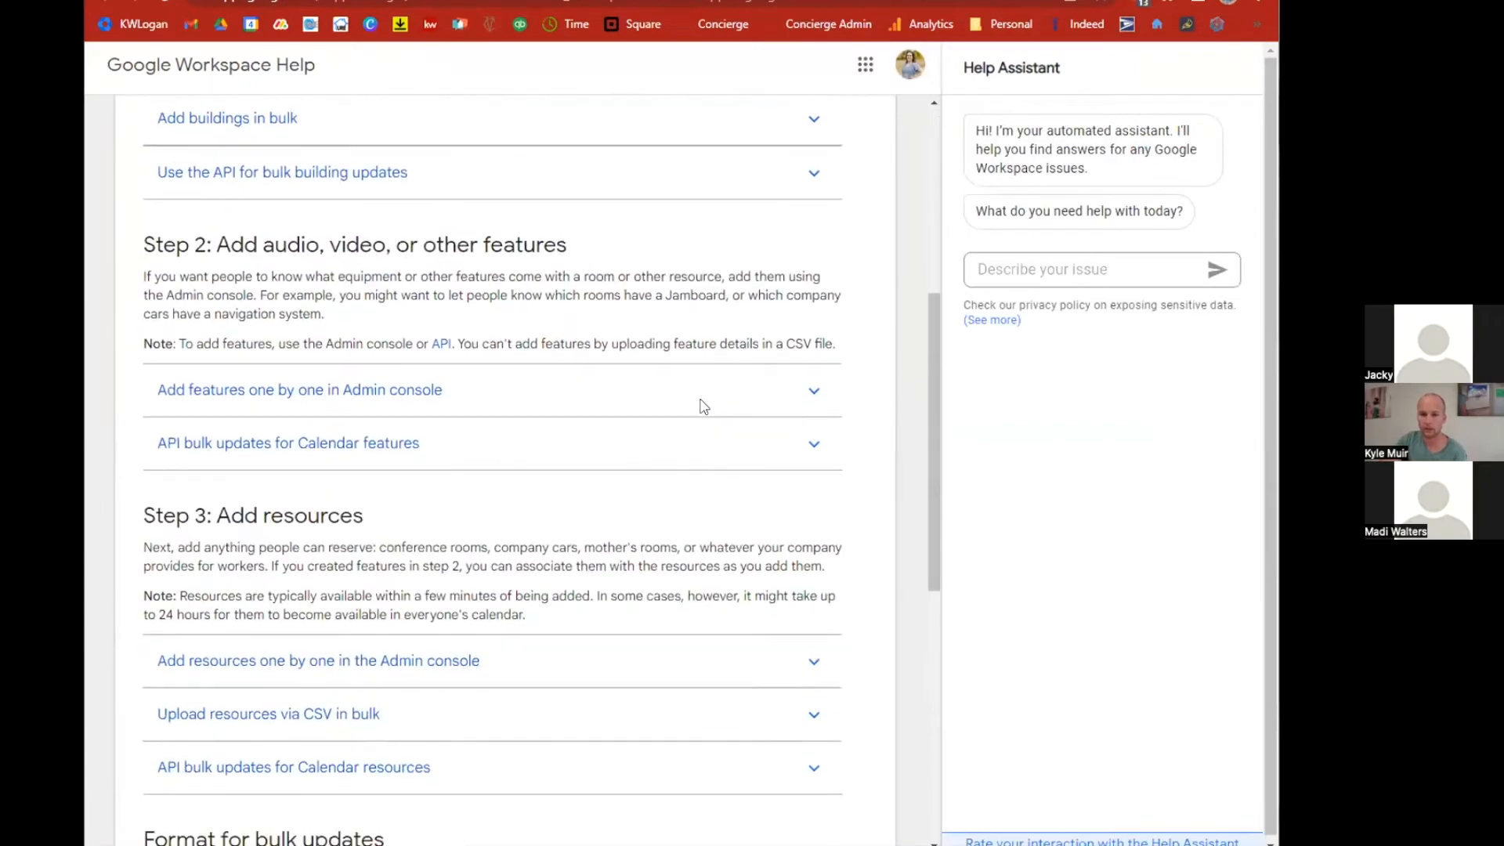
pyautogui.scroll(-3, 704, 406)
pyautogui.scroll(5, 704, 407)
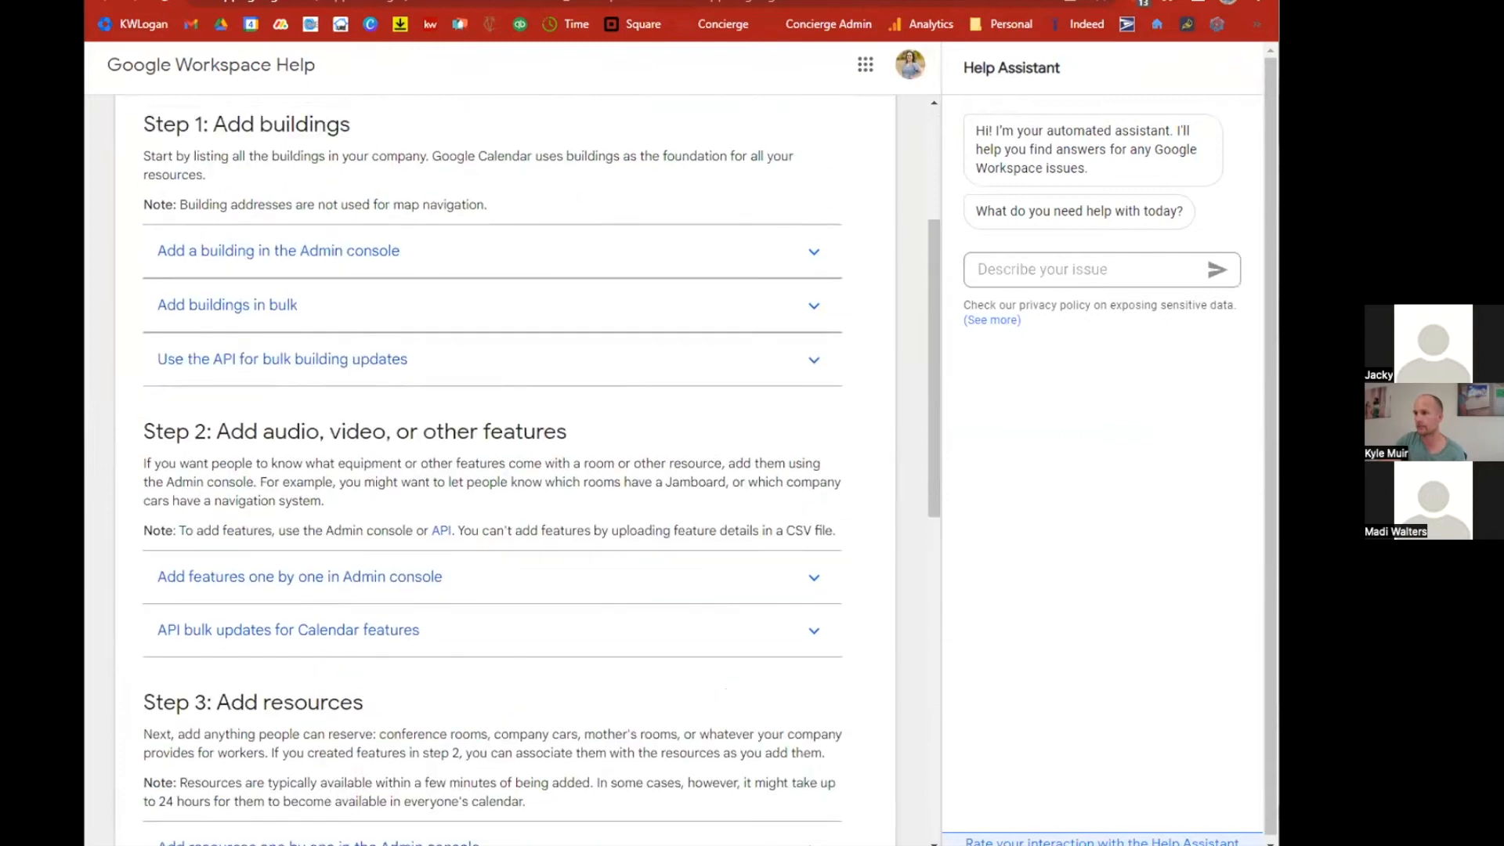
pyautogui.click(823, 2)
# Open the Admin console's Manage resources page and start adding a new building.
pyautogui.moveTo(127, 148)
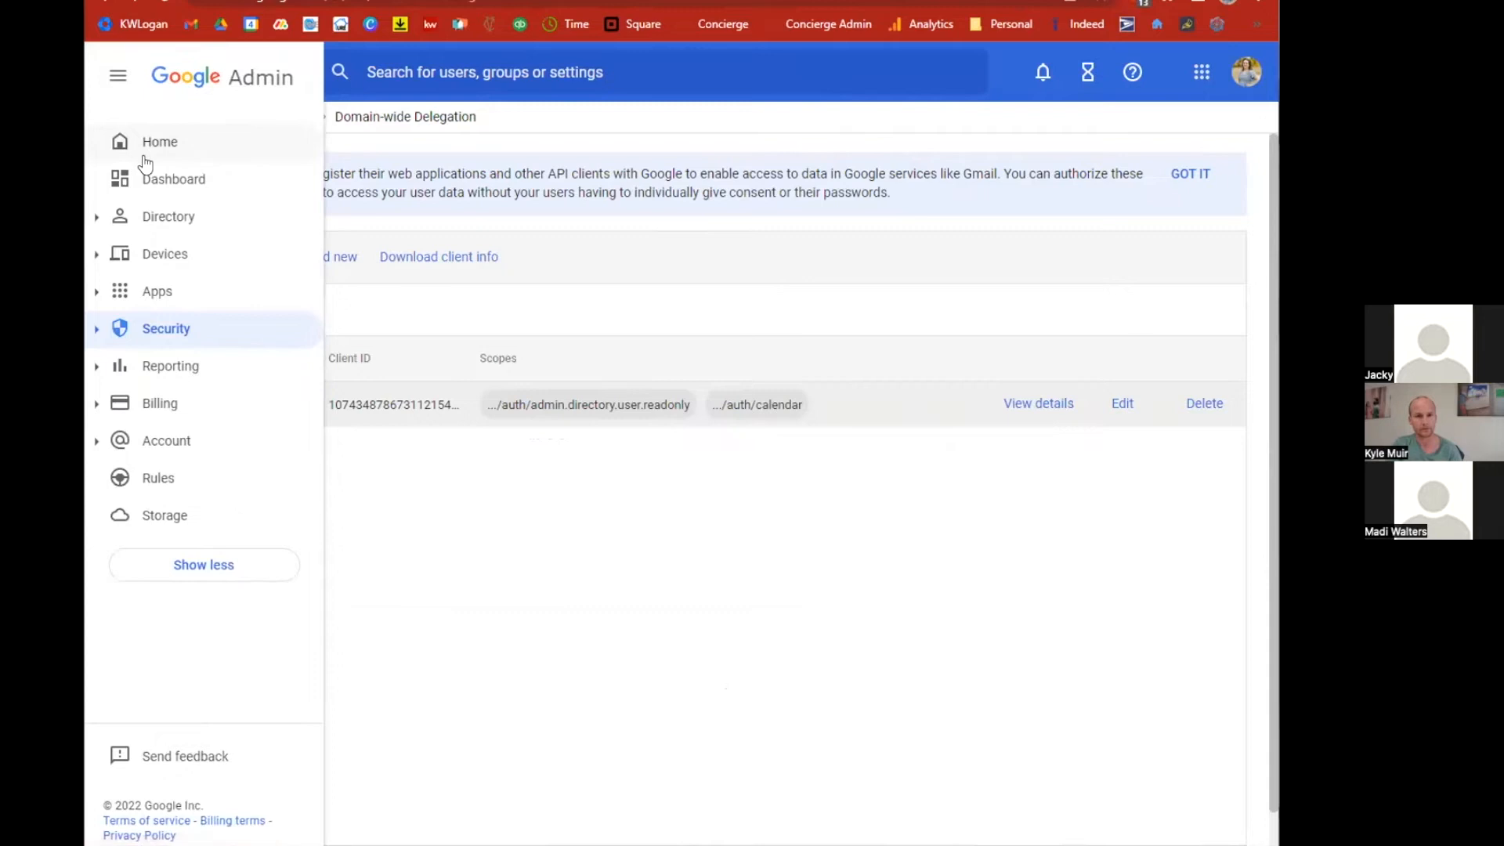
pyautogui.click(99, 219)
pyautogui.click(202, 403)
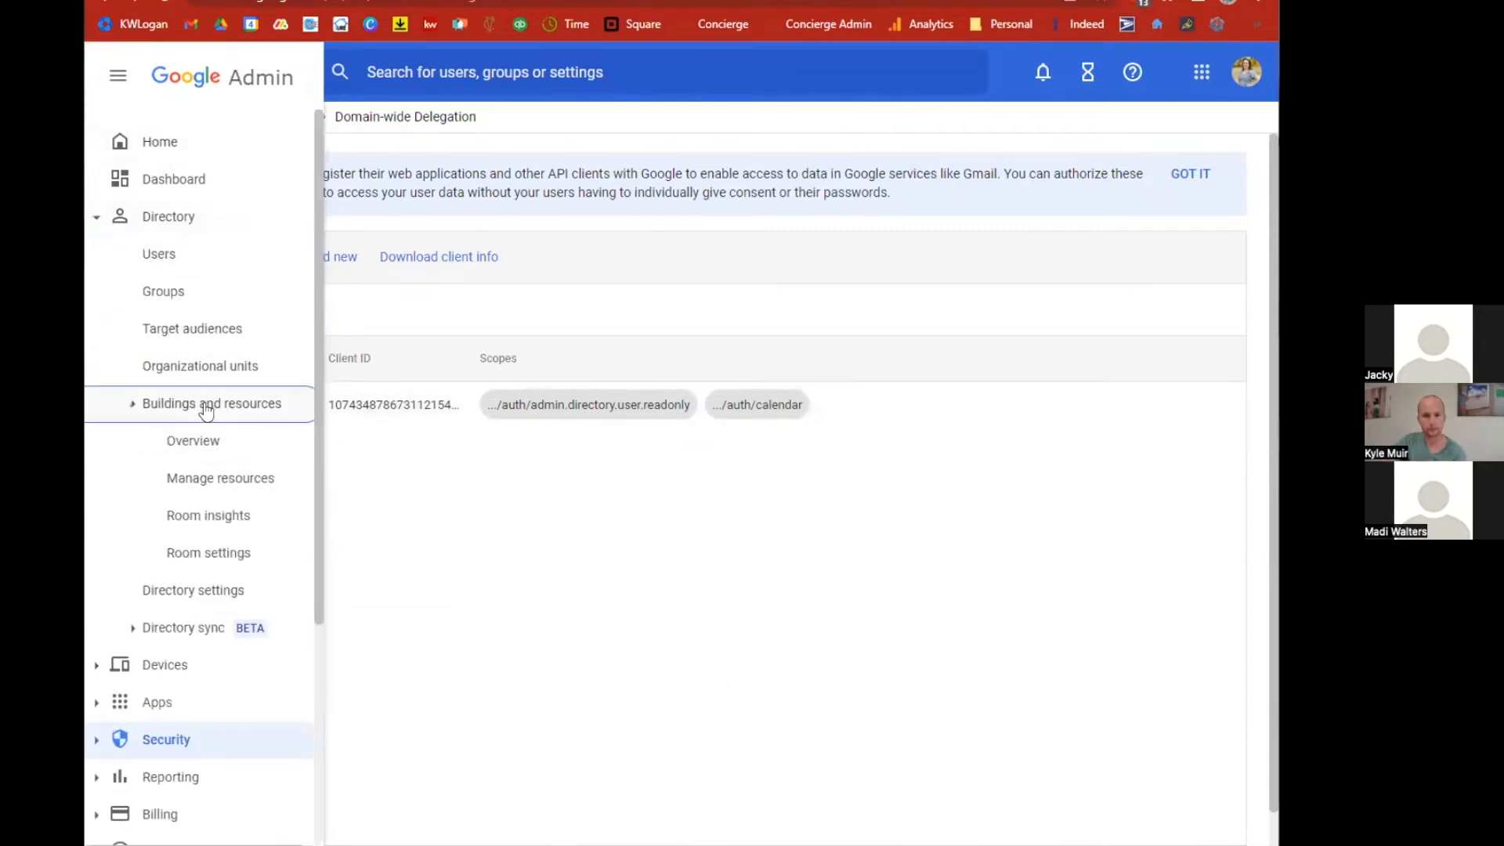
pyautogui.click(246, 480)
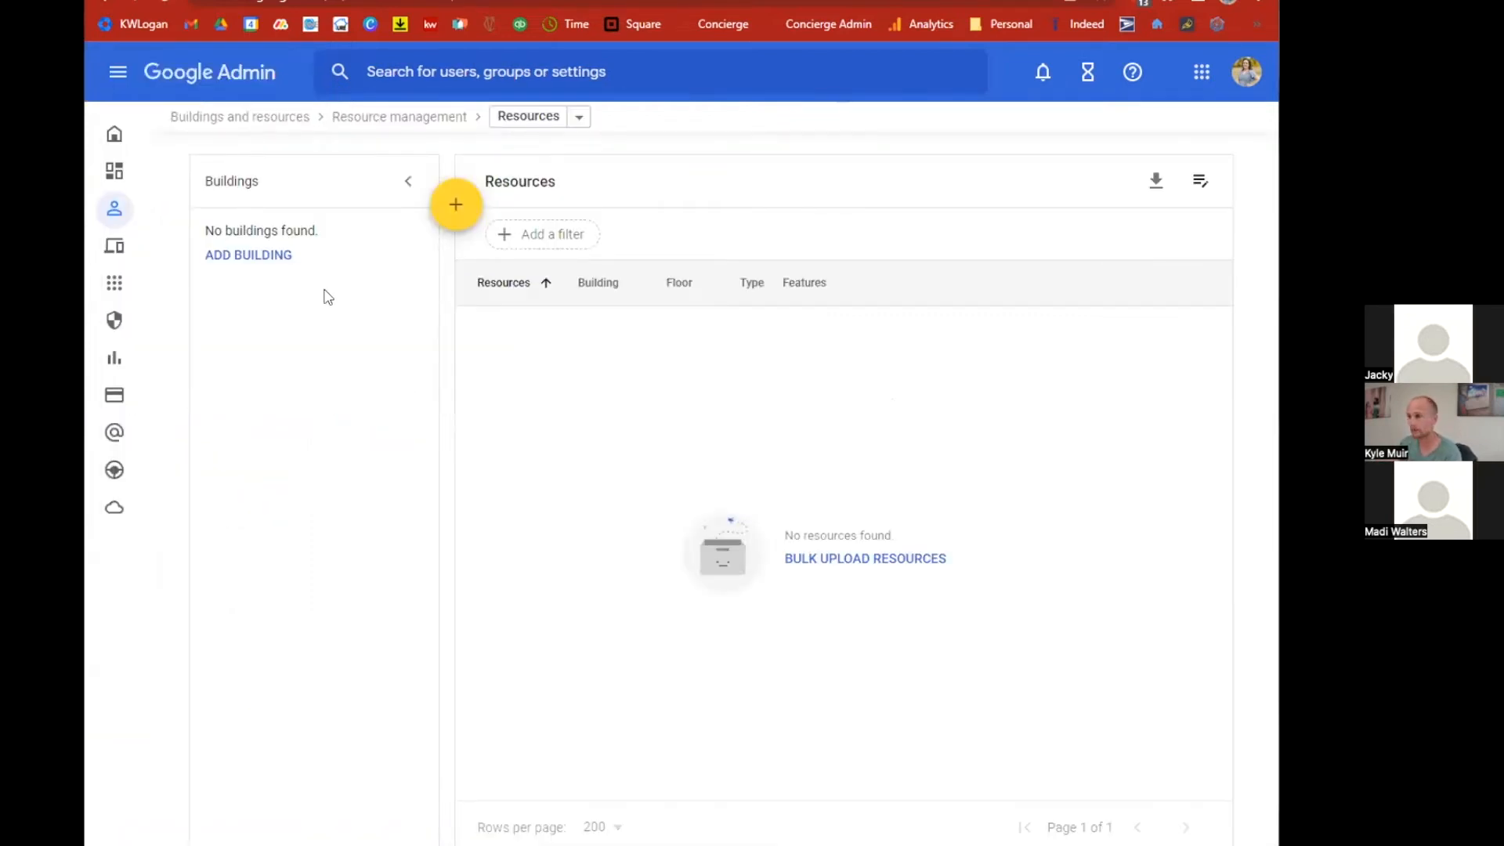
pyautogui.click(258, 256)
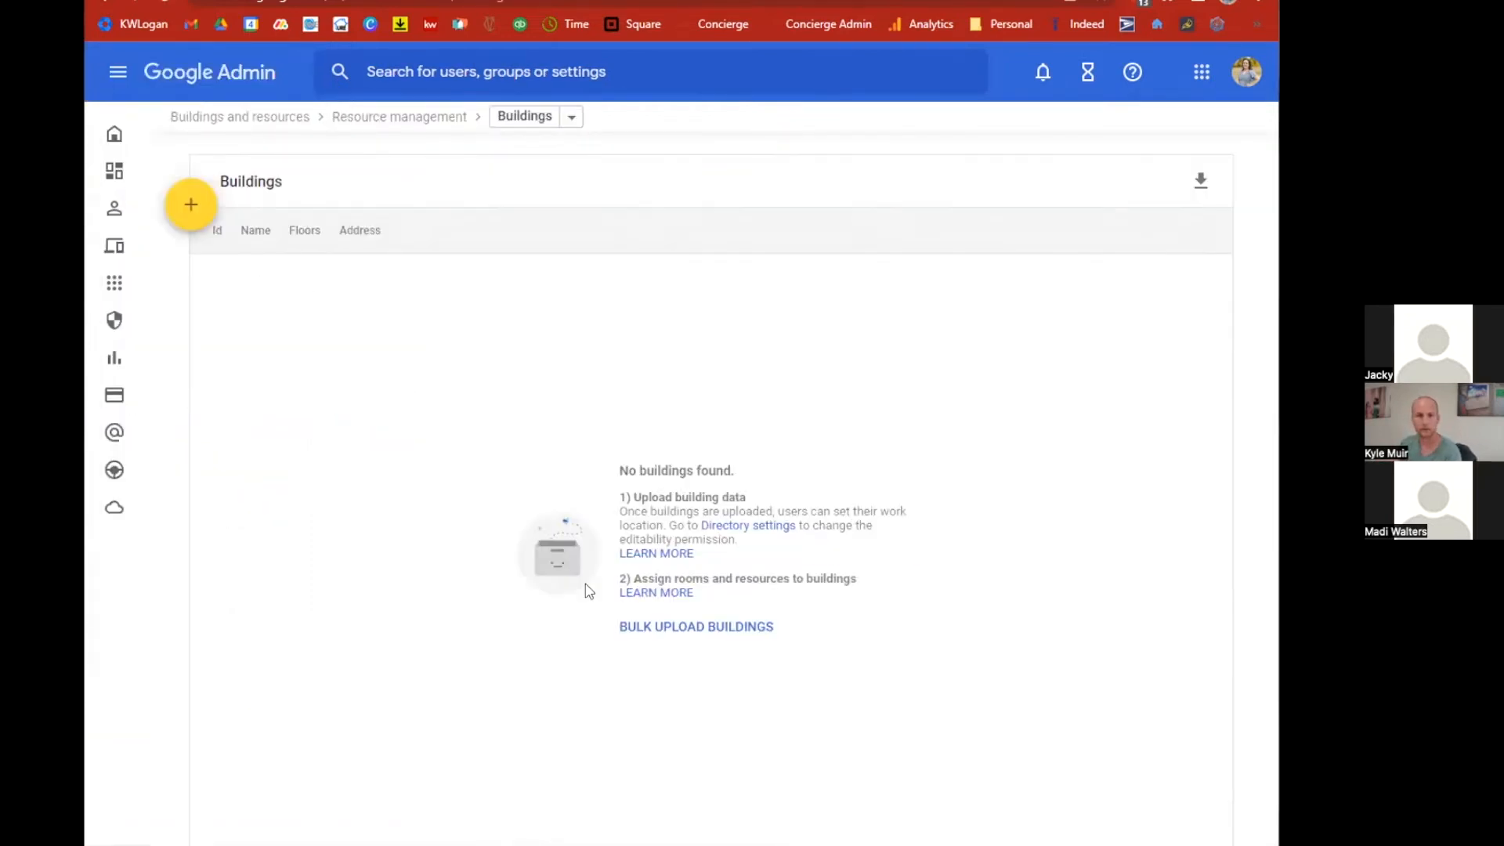
pyautogui.click(190, 203)
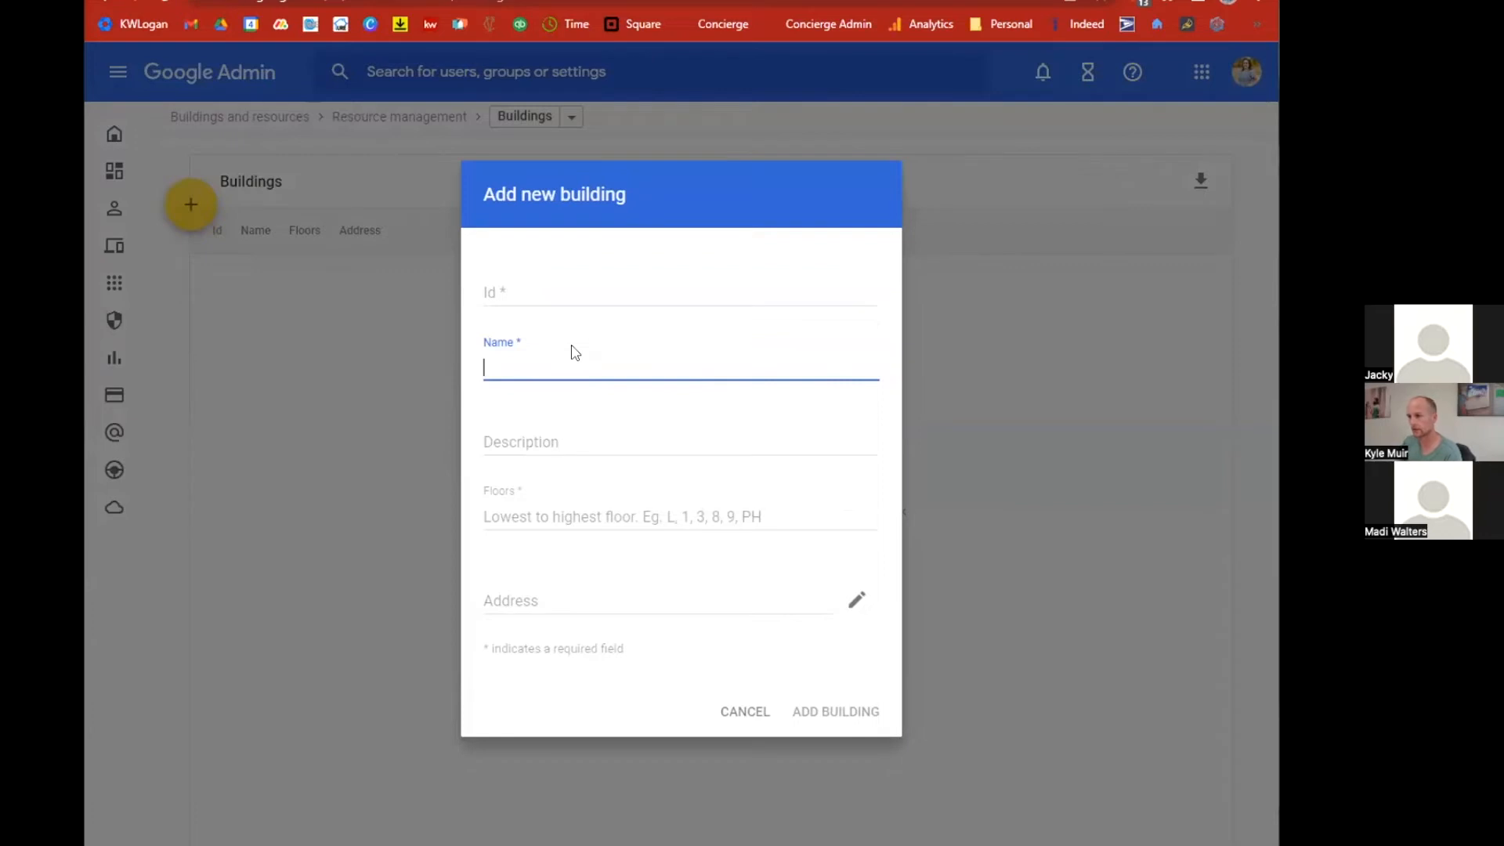
# Name the new building Keller Williams Logan and set its floors to 2.
pyautogui.write('Kell')
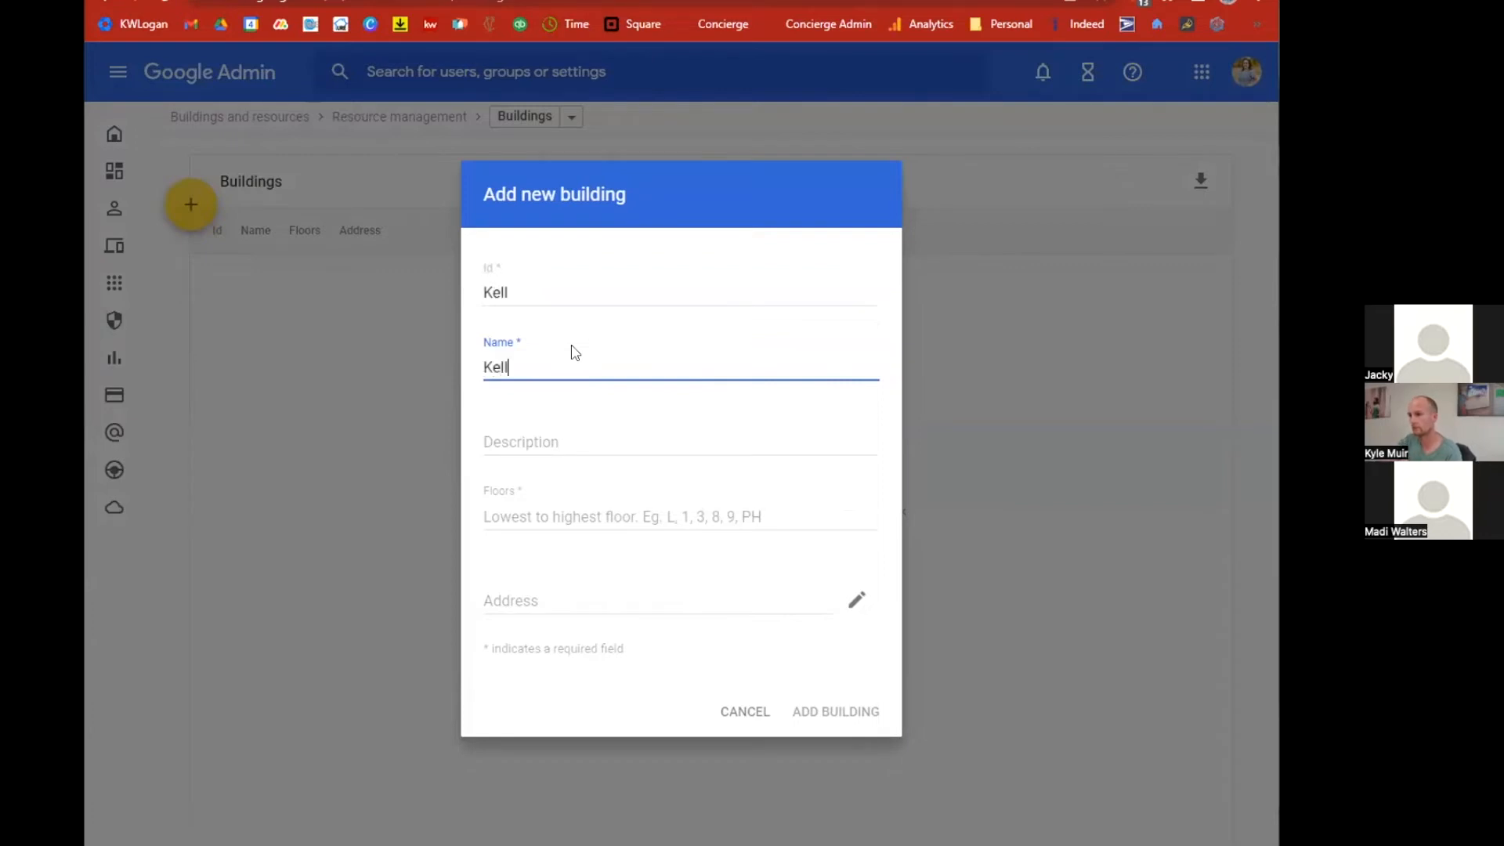
pyautogui.write('er Williams Loga')
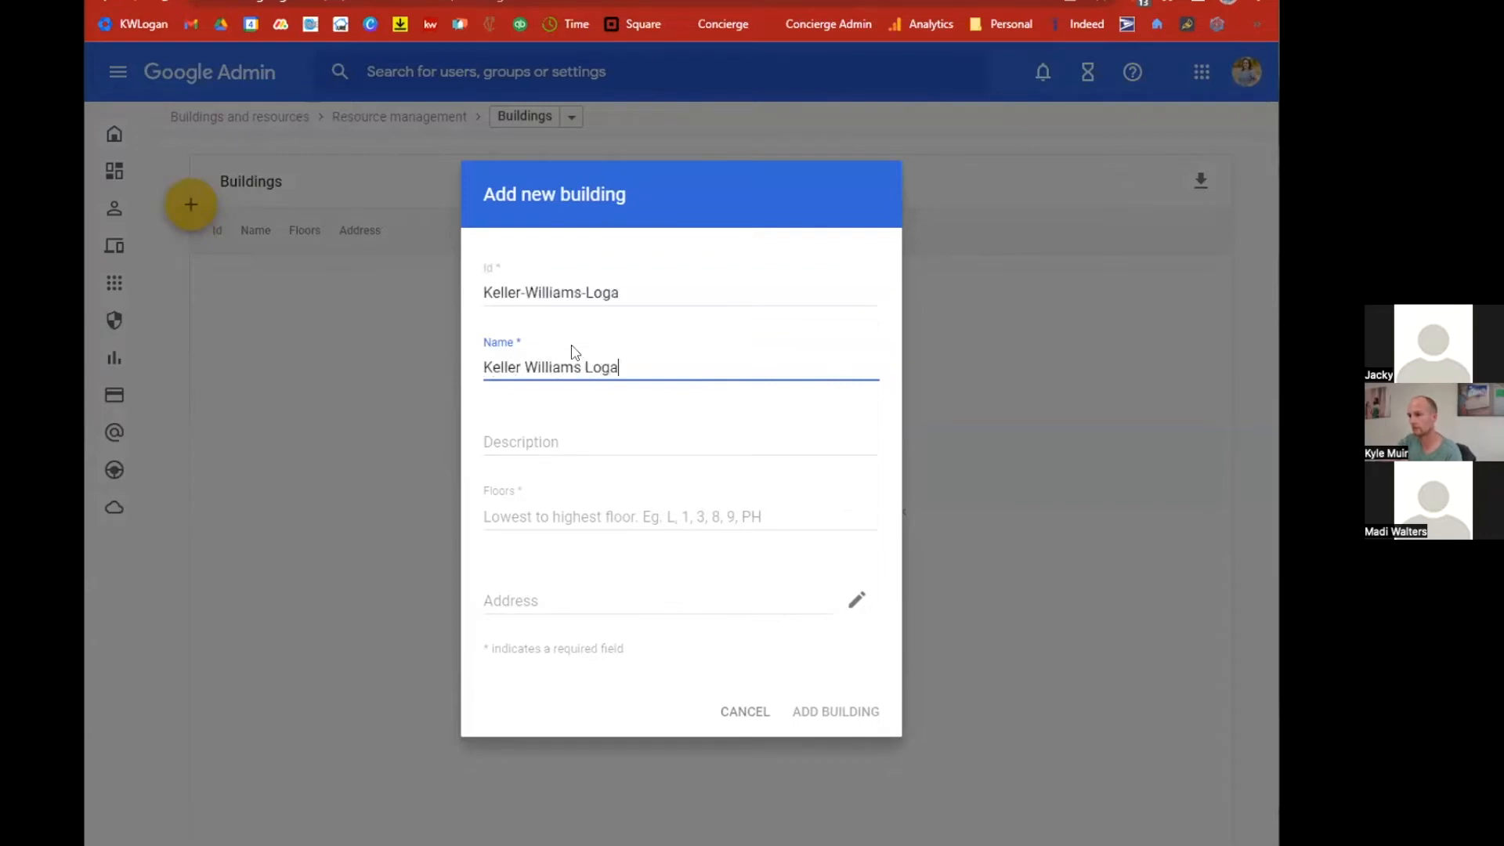
pyautogui.press('Tab')
pyautogui.press('Tab')
pyautogui.write('2')
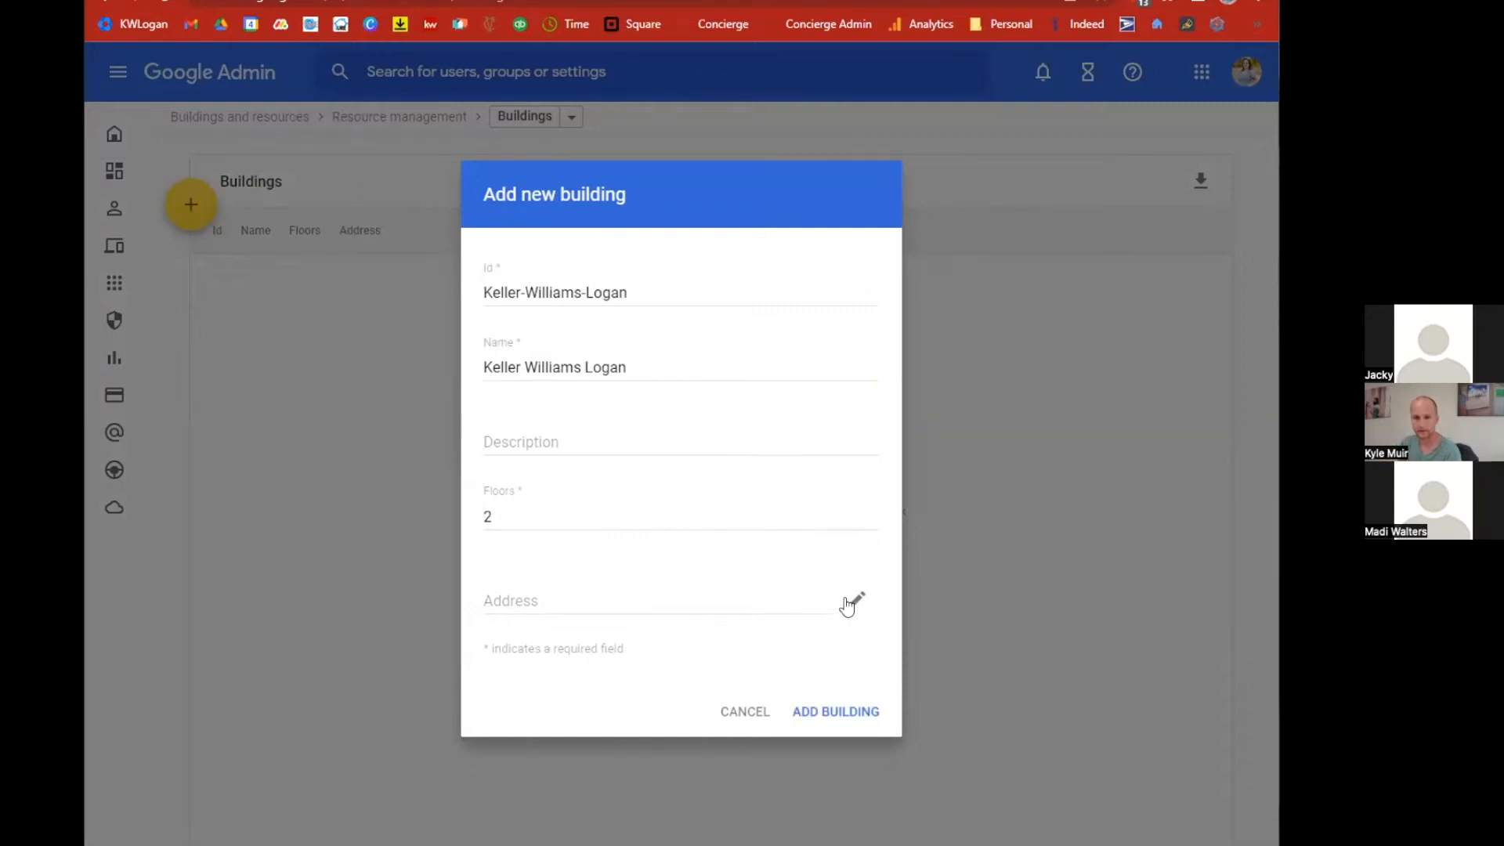
# Fill in the building's street address from the address suggestions and add the building.
pyautogui.click(857, 600)
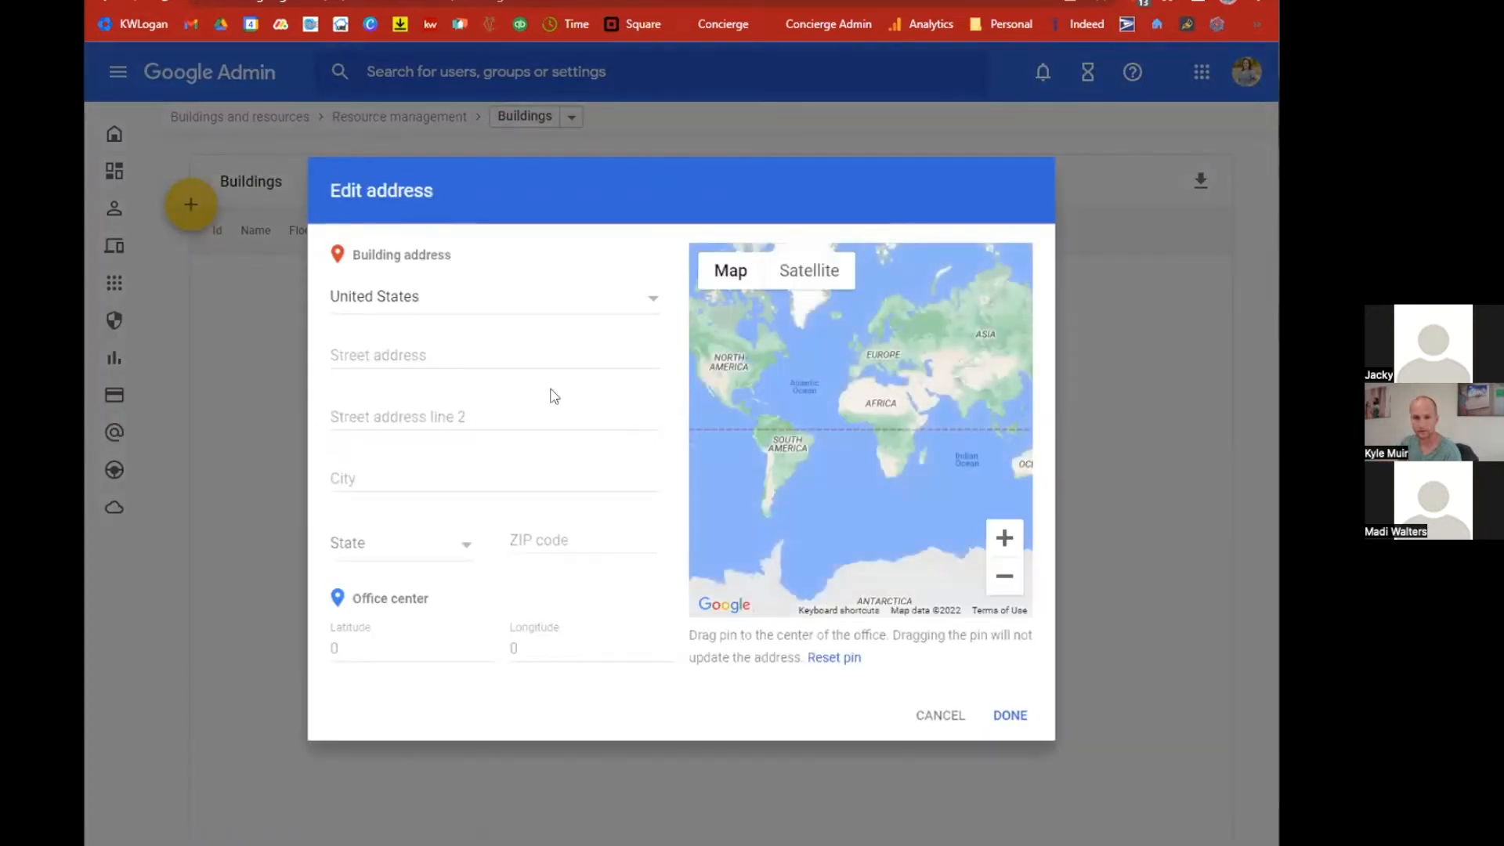
pyautogui.click(444, 355)
pyautogui.write('33')
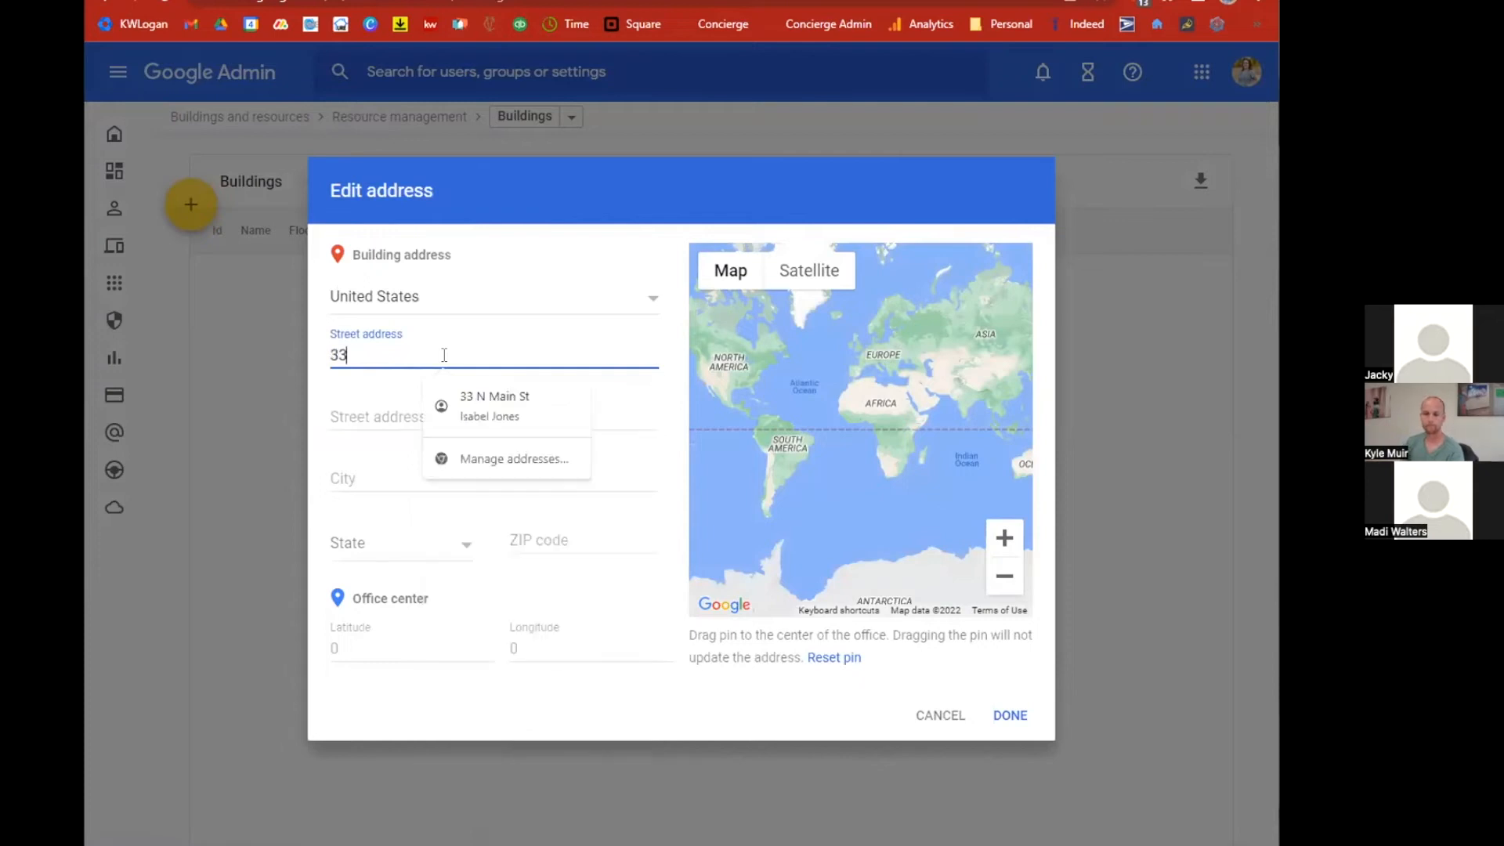
pyautogui.write(' N Main')
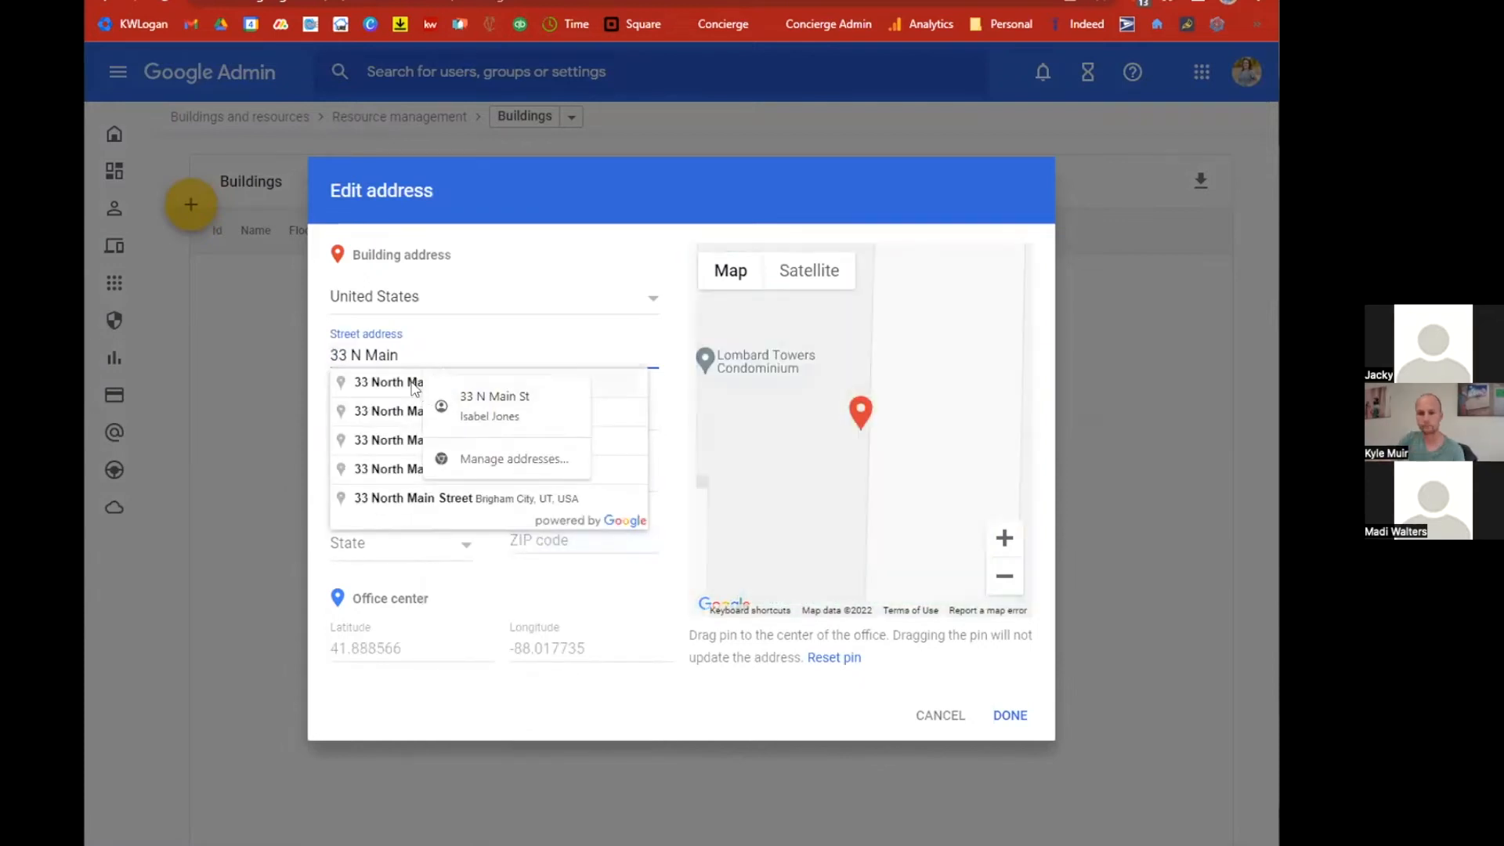
pyautogui.click(415, 384)
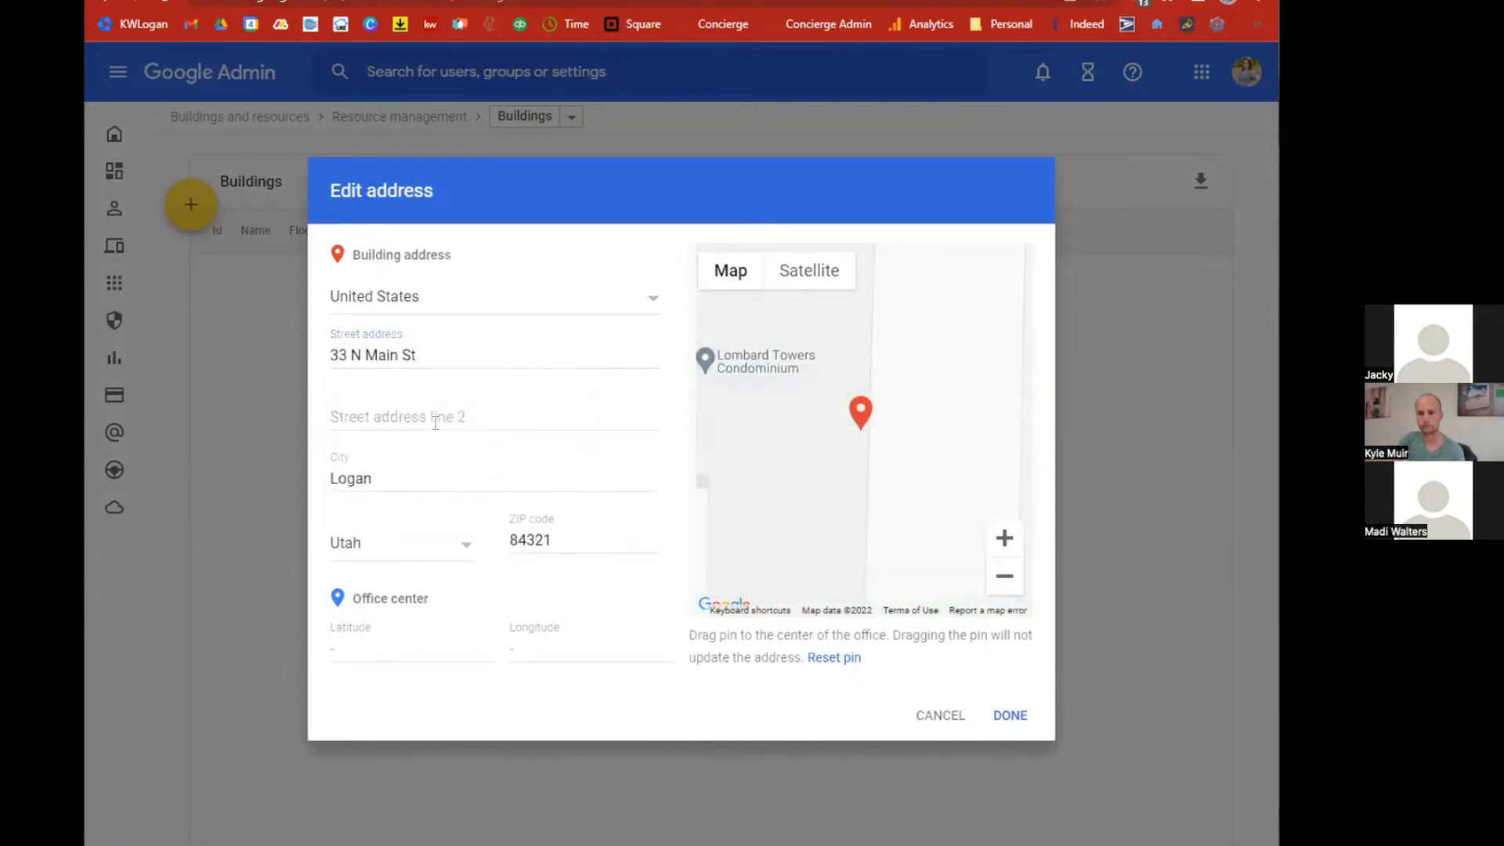
pyautogui.click(1005, 711)
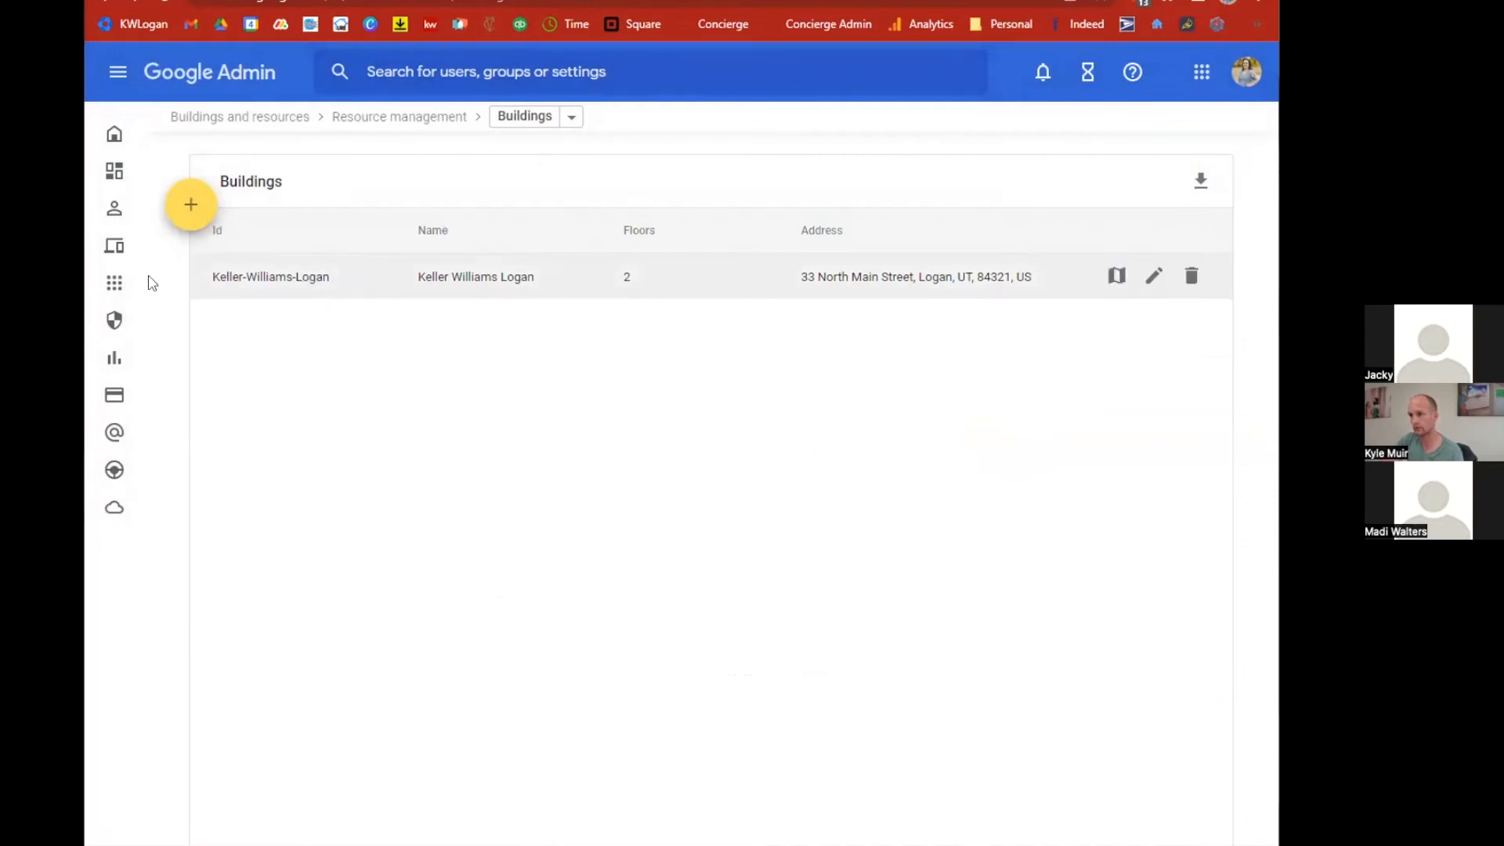
# Return to Manage resources and start adding a new resource.
pyautogui.moveTo(153, 286)
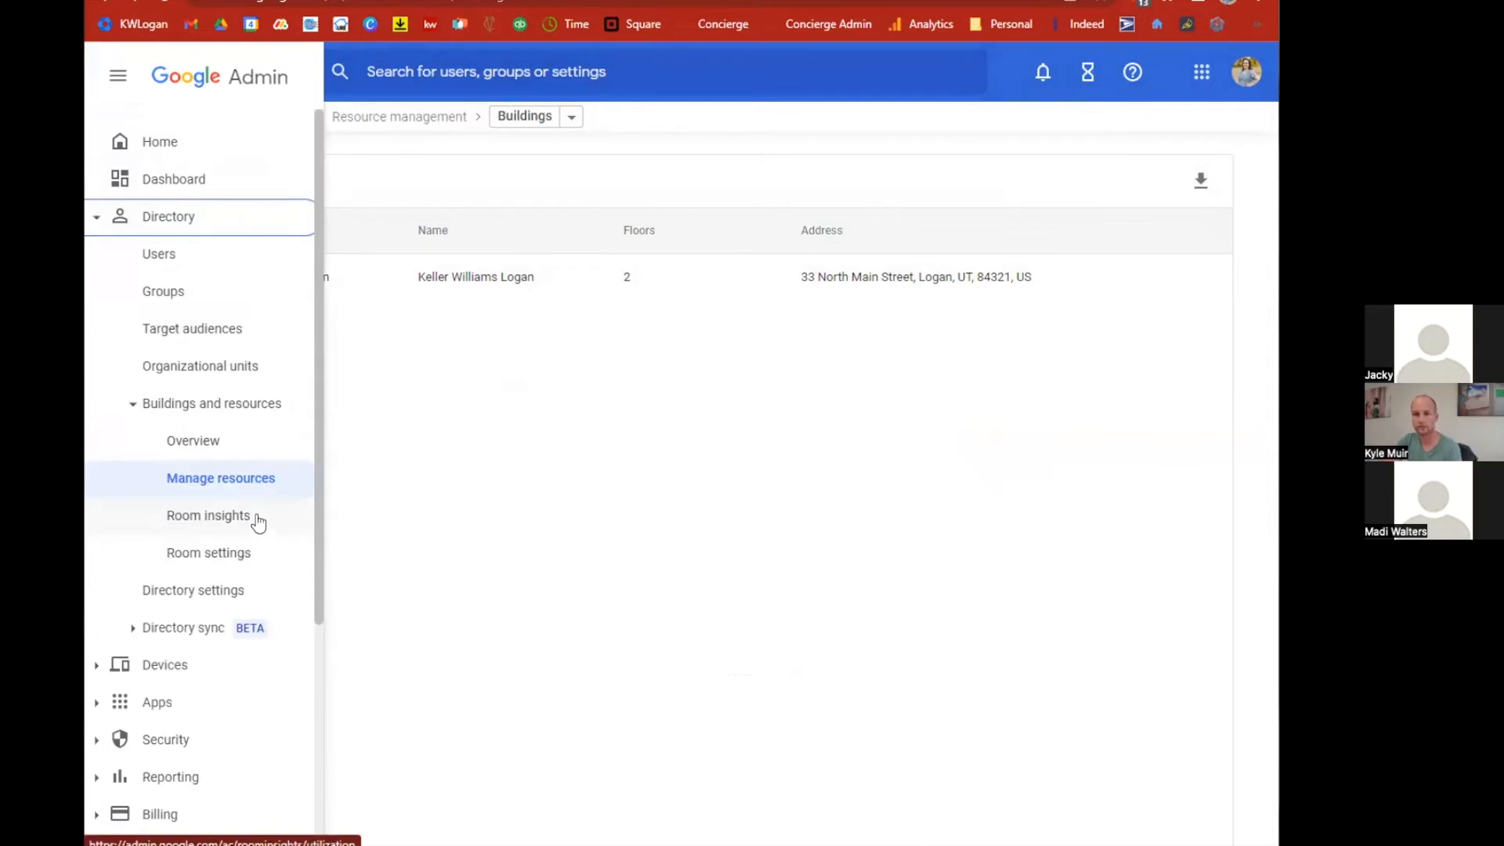
pyautogui.click(246, 479)
pyautogui.moveTo(455, 223)
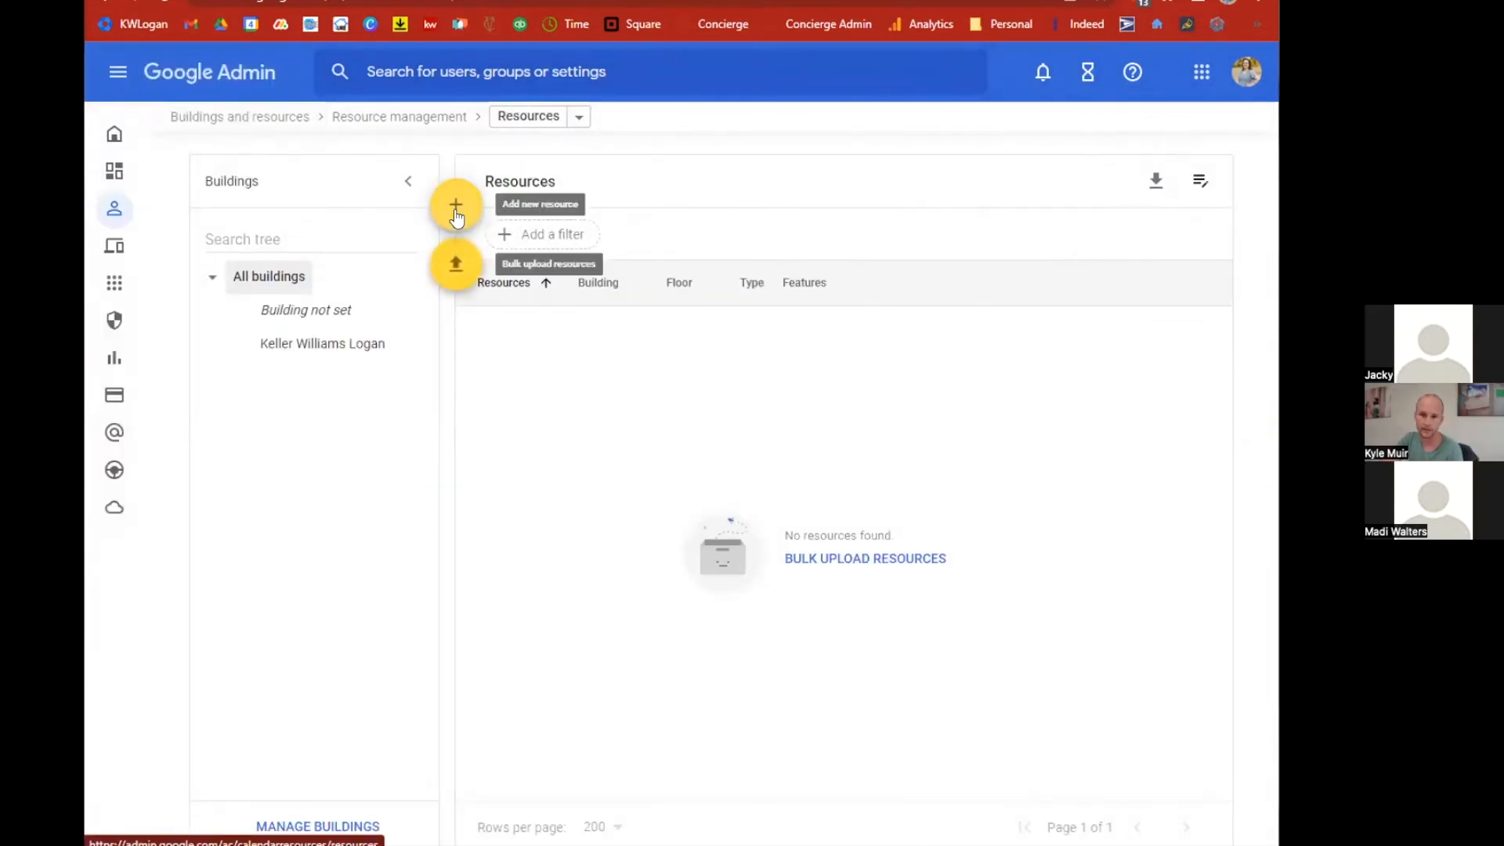
pyautogui.click(456, 207)
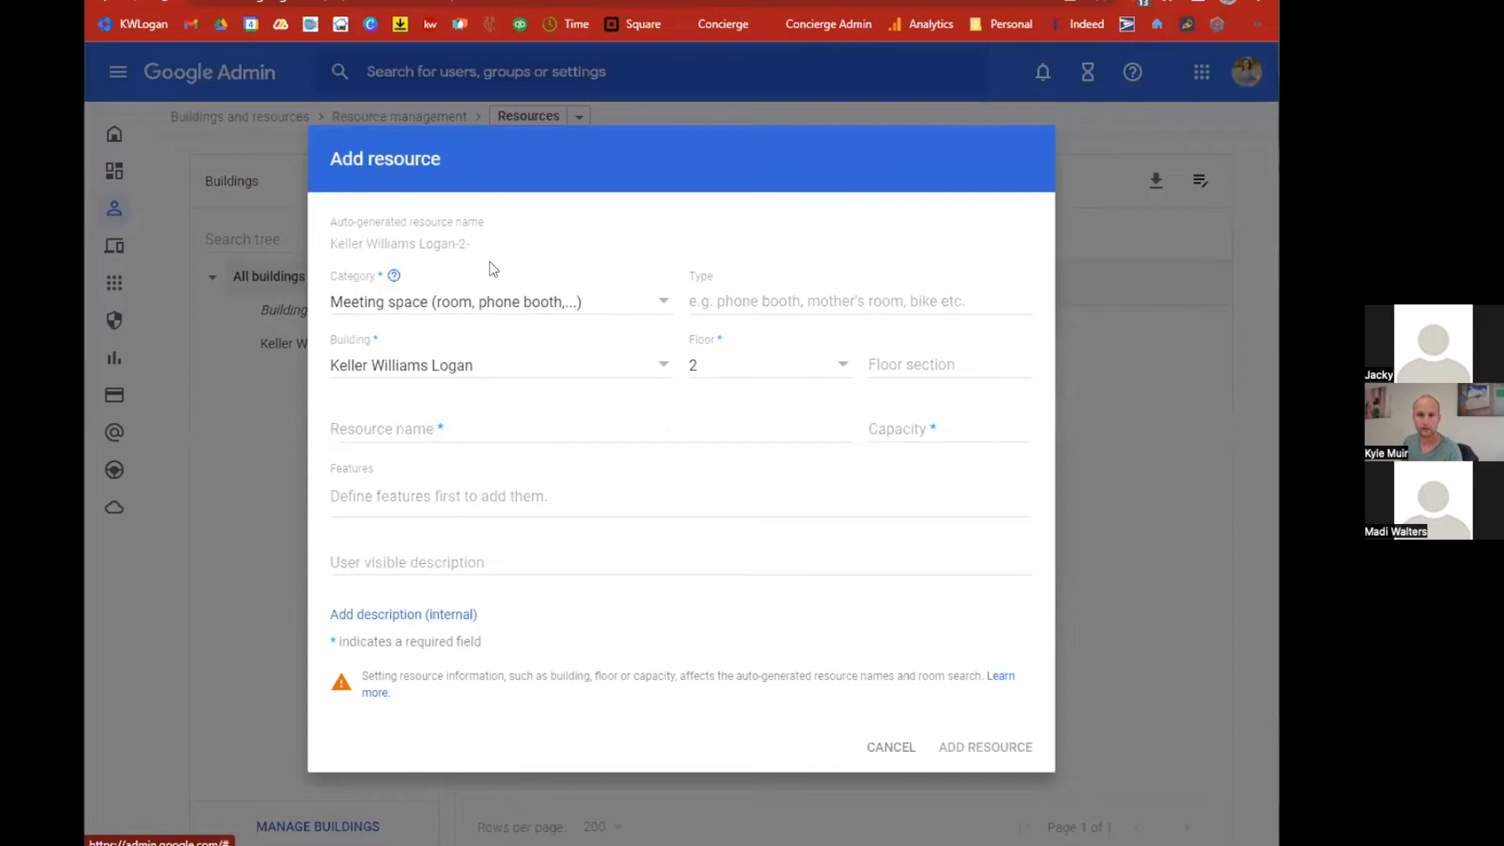
# Set the resource category to Meeting space and its floor to 1 in Keller Williams Logan.
pyautogui.click(557, 302)
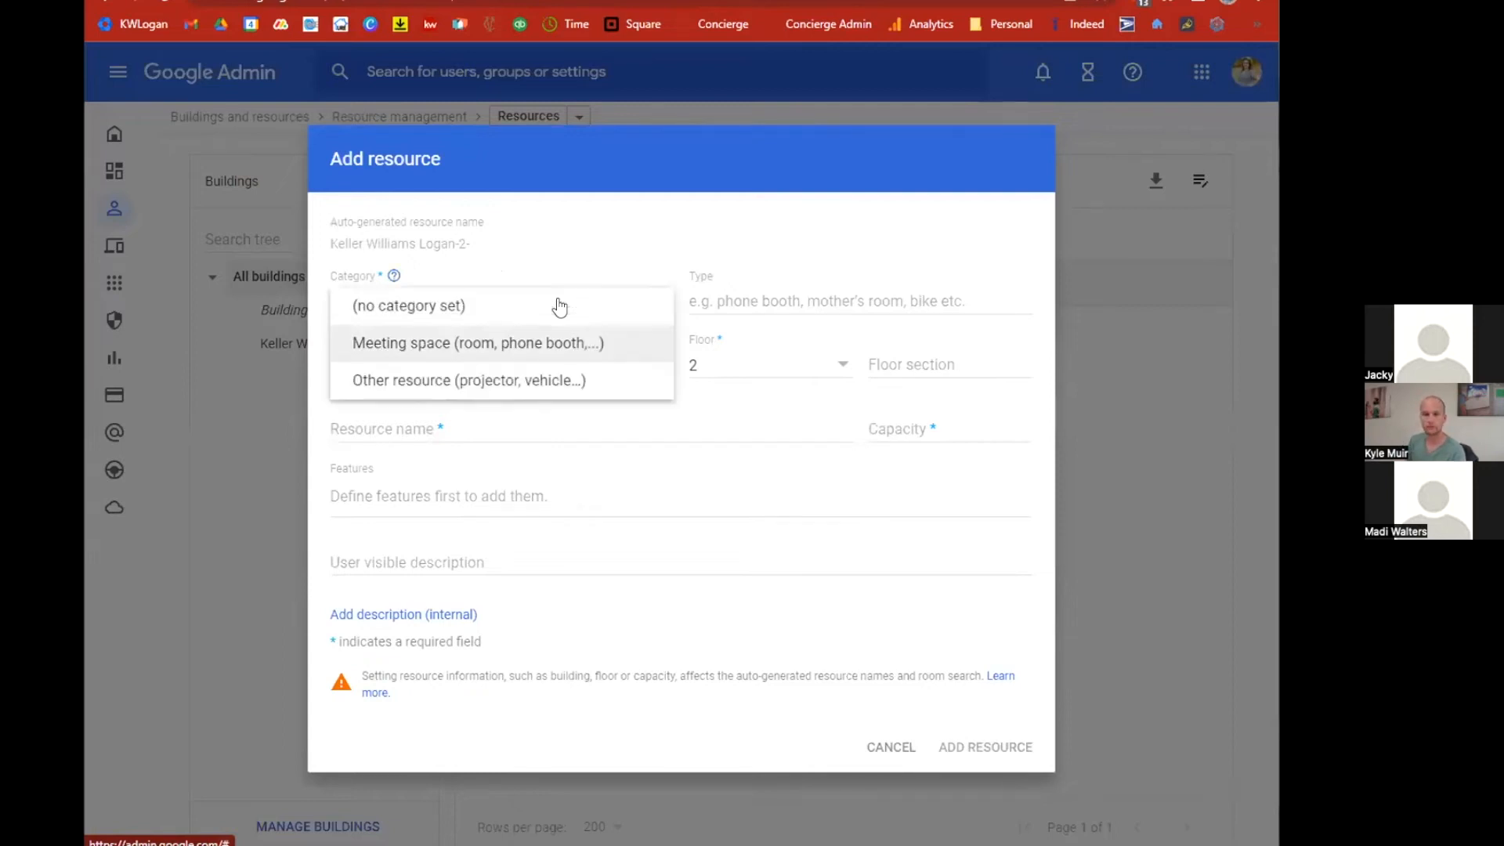
pyautogui.click(481, 345)
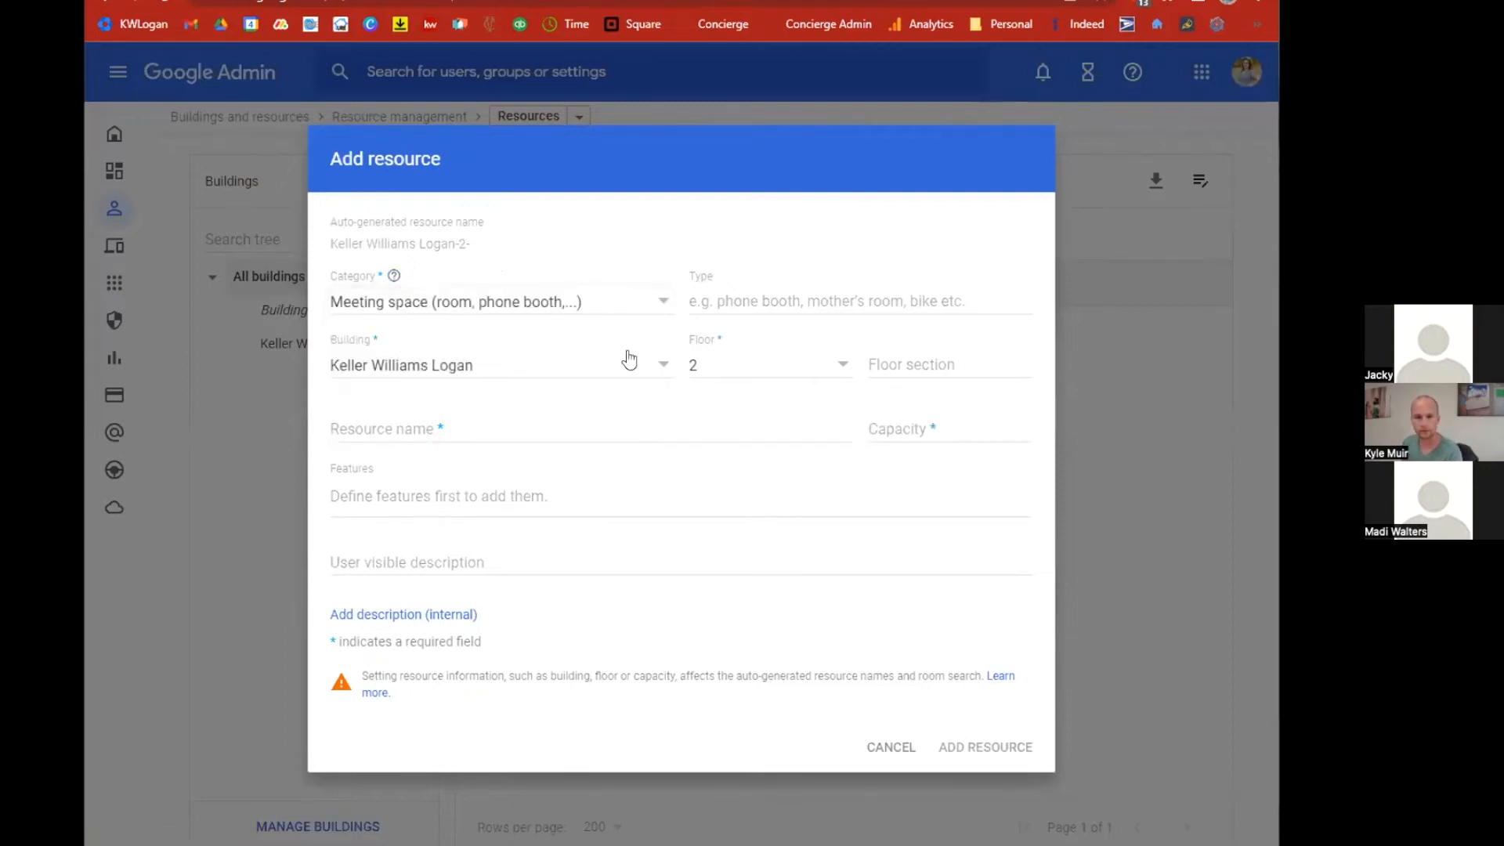
pyautogui.click(725, 373)
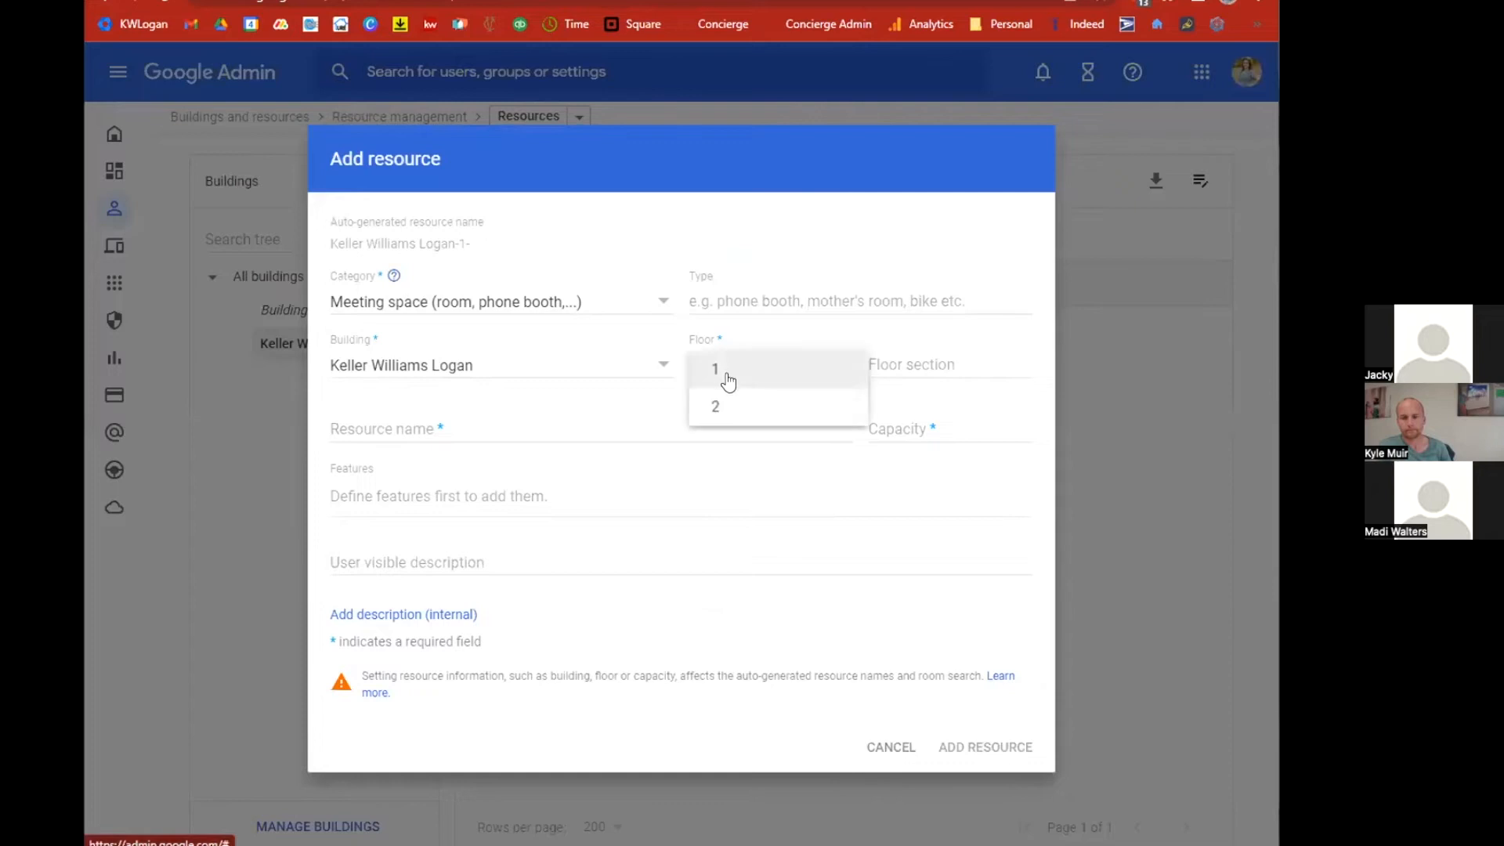
pyautogui.click(786, 376)
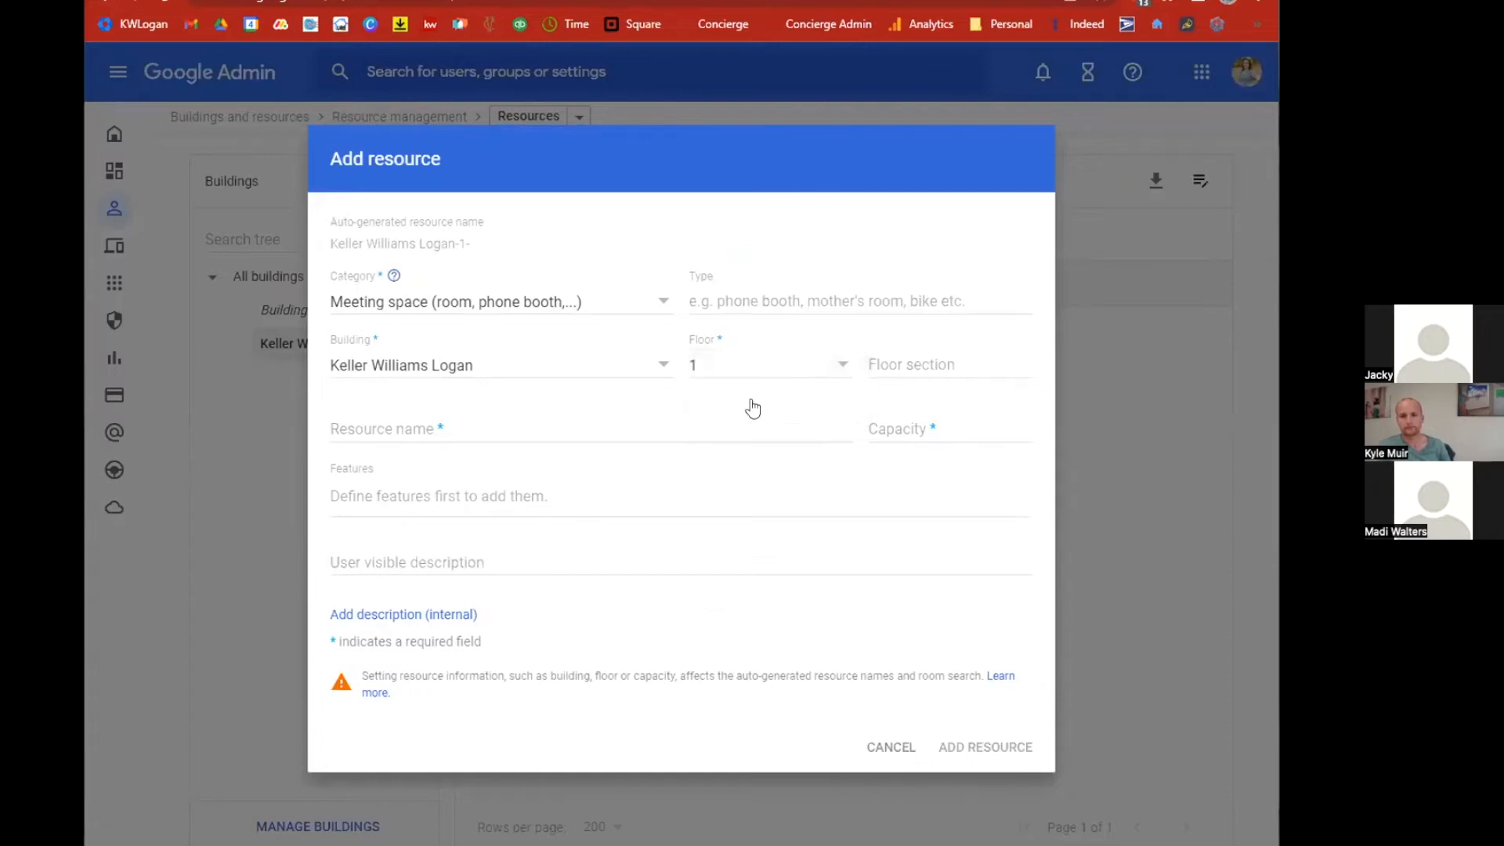
# Name the resource Bonneville with capacity 8 and add it.
pyautogui.click(547, 440)
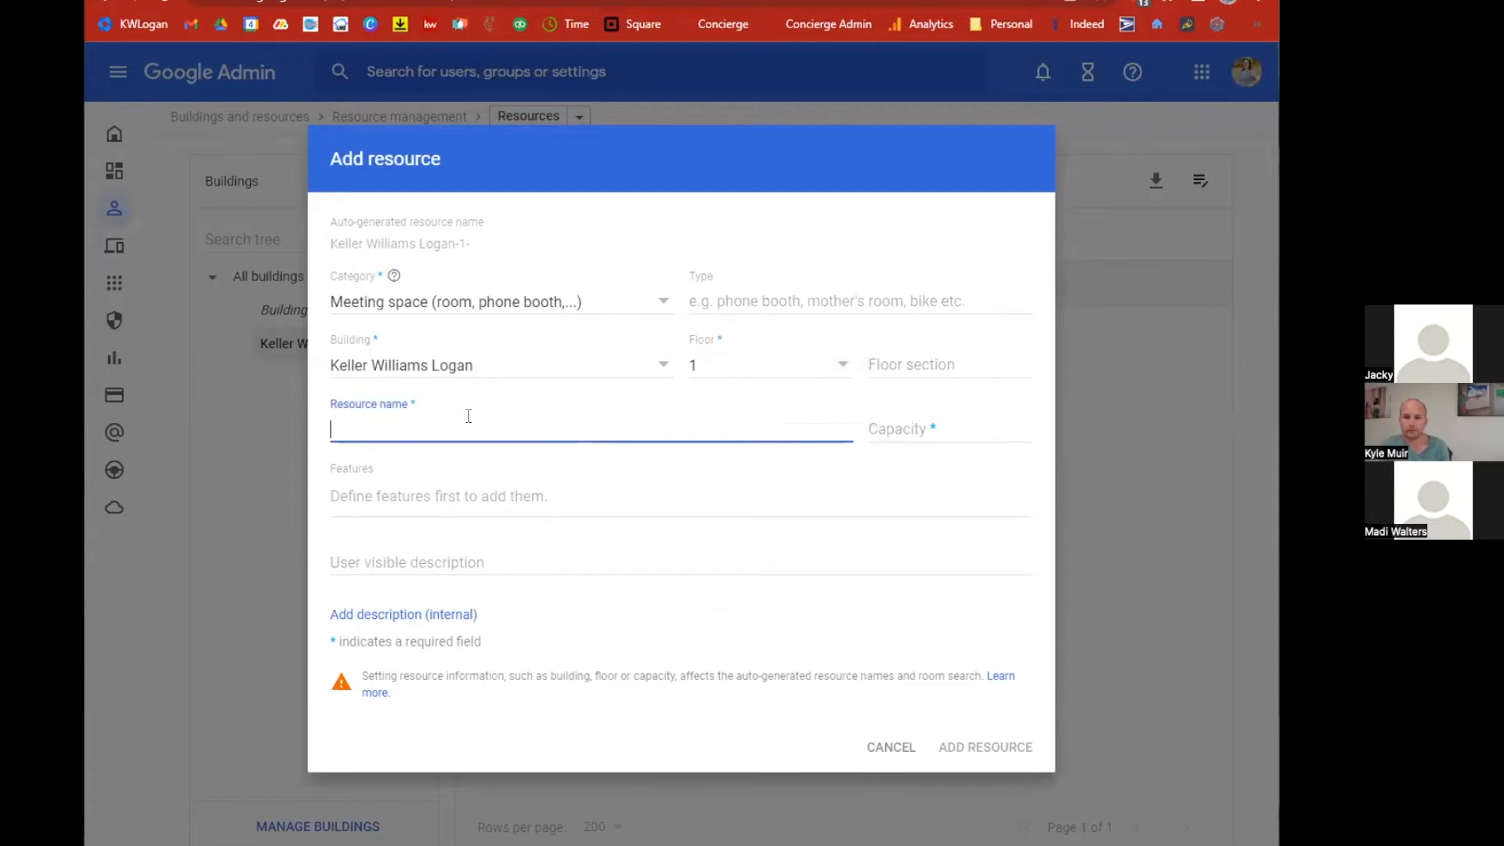
pyautogui.write('Bonneville')
pyautogui.click(930, 426)
pyautogui.write('8')
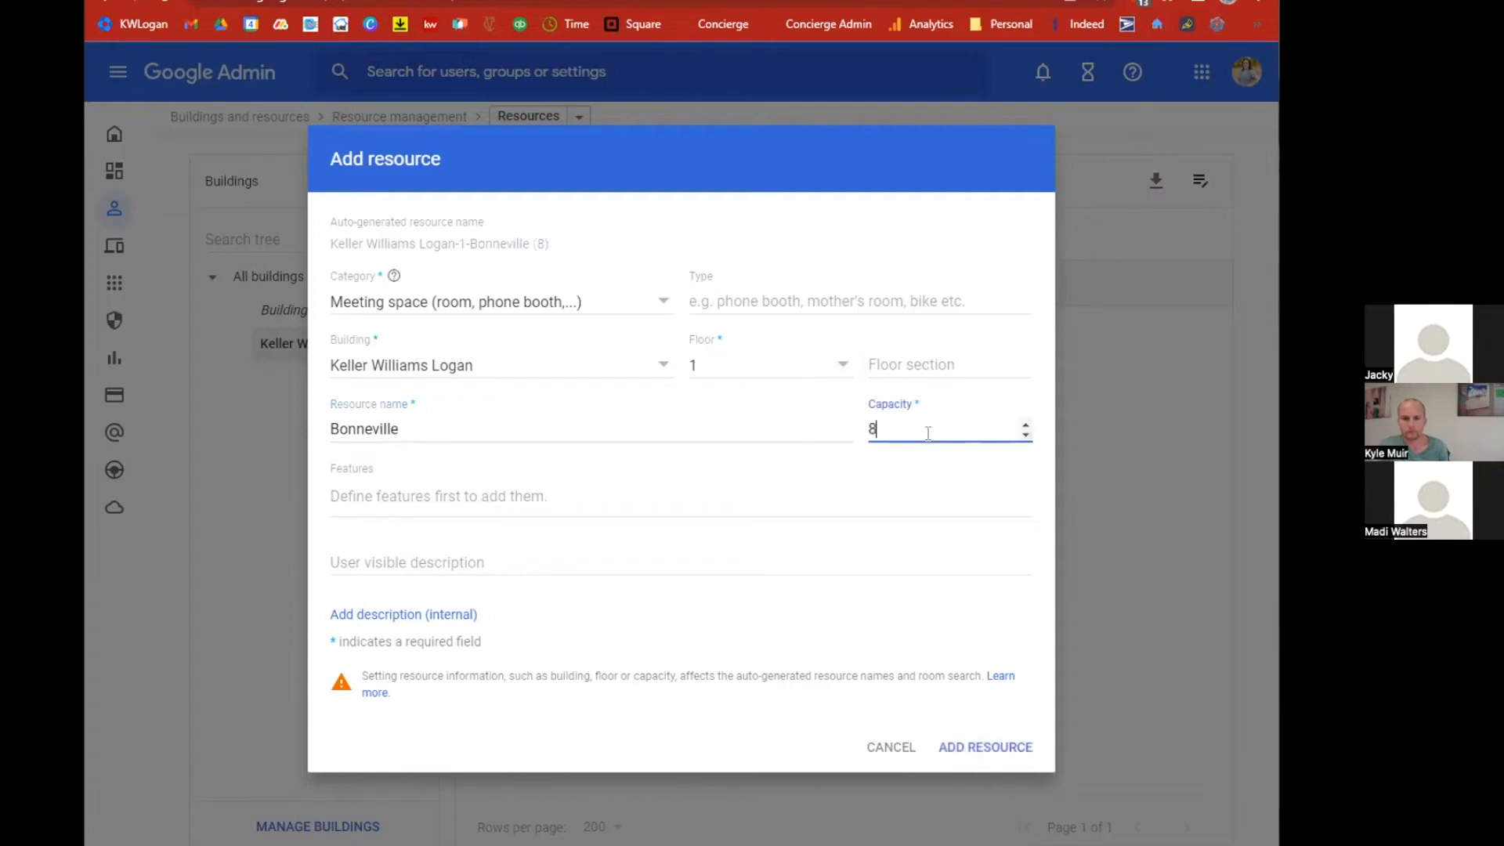
pyautogui.click(980, 748)
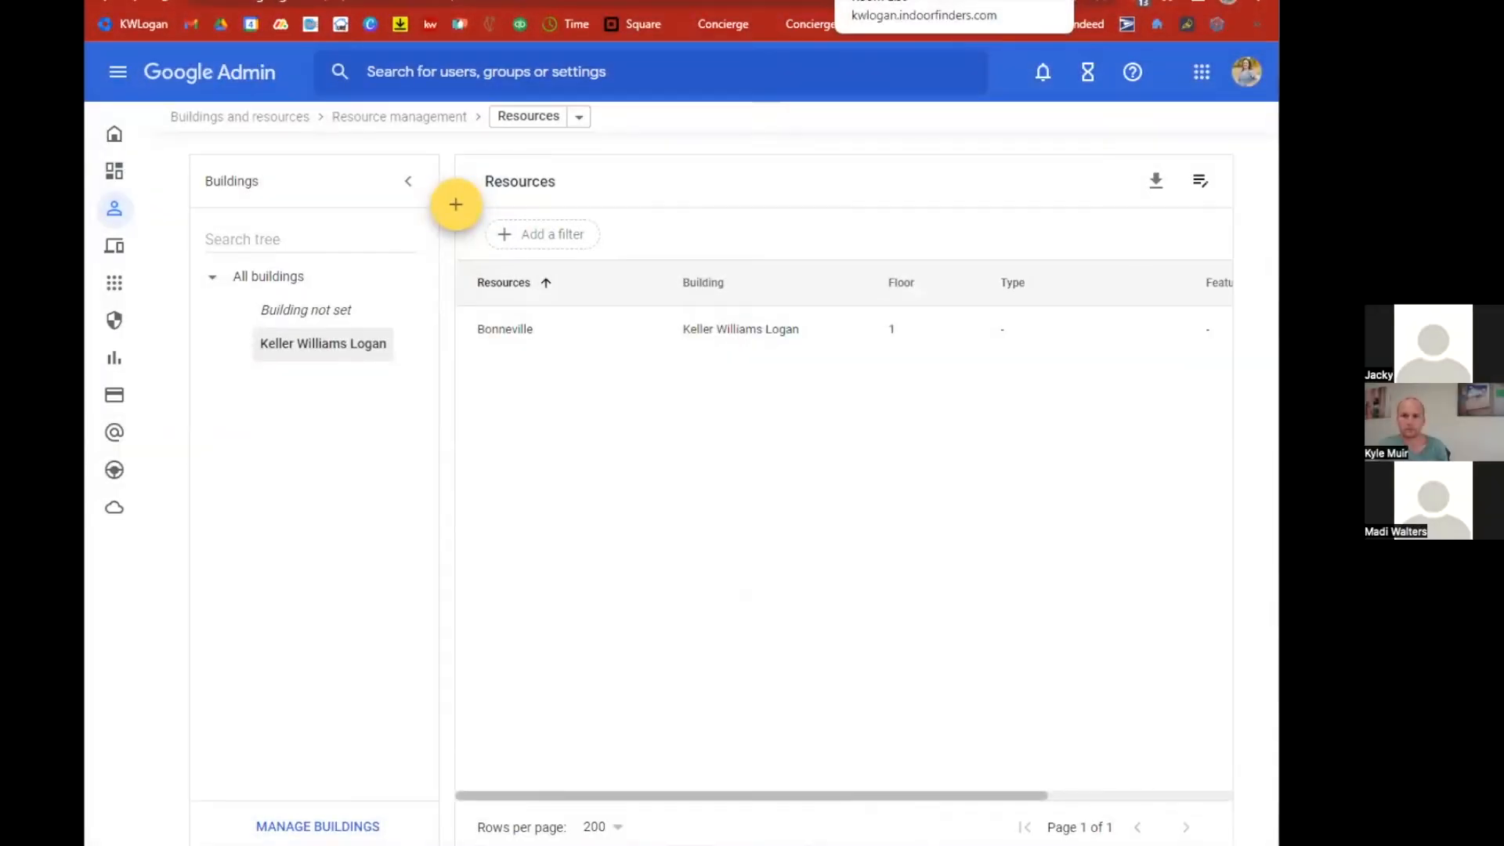
# Copy the Bonneville resource email and paste it as the new room's Mailbox Email Address in Room Finder.
pyautogui.click(756, 336)
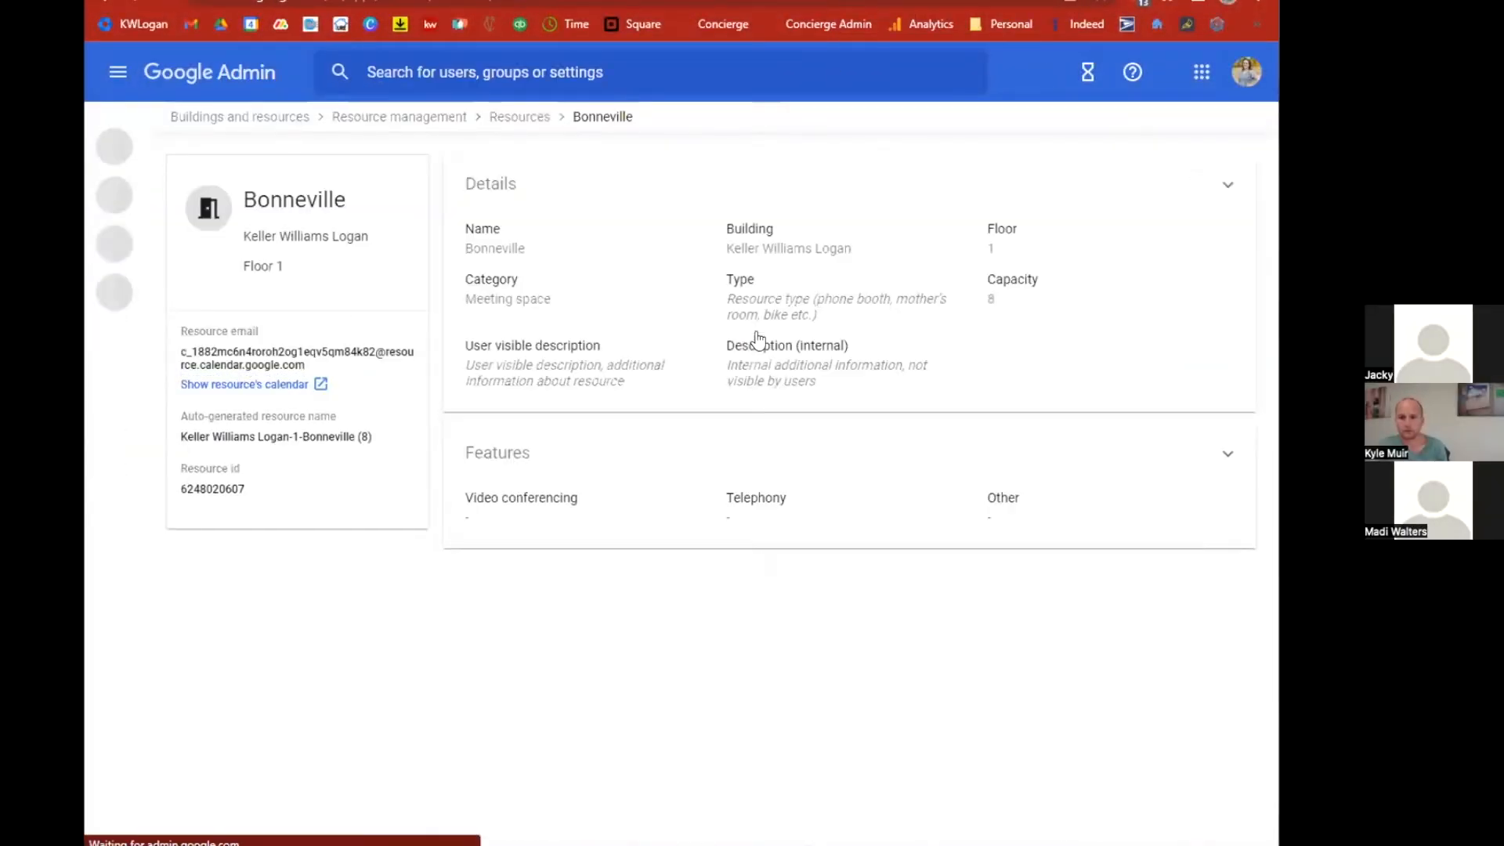
pyautogui.tripleClick(306, 365)
pyautogui.click(830, 1)
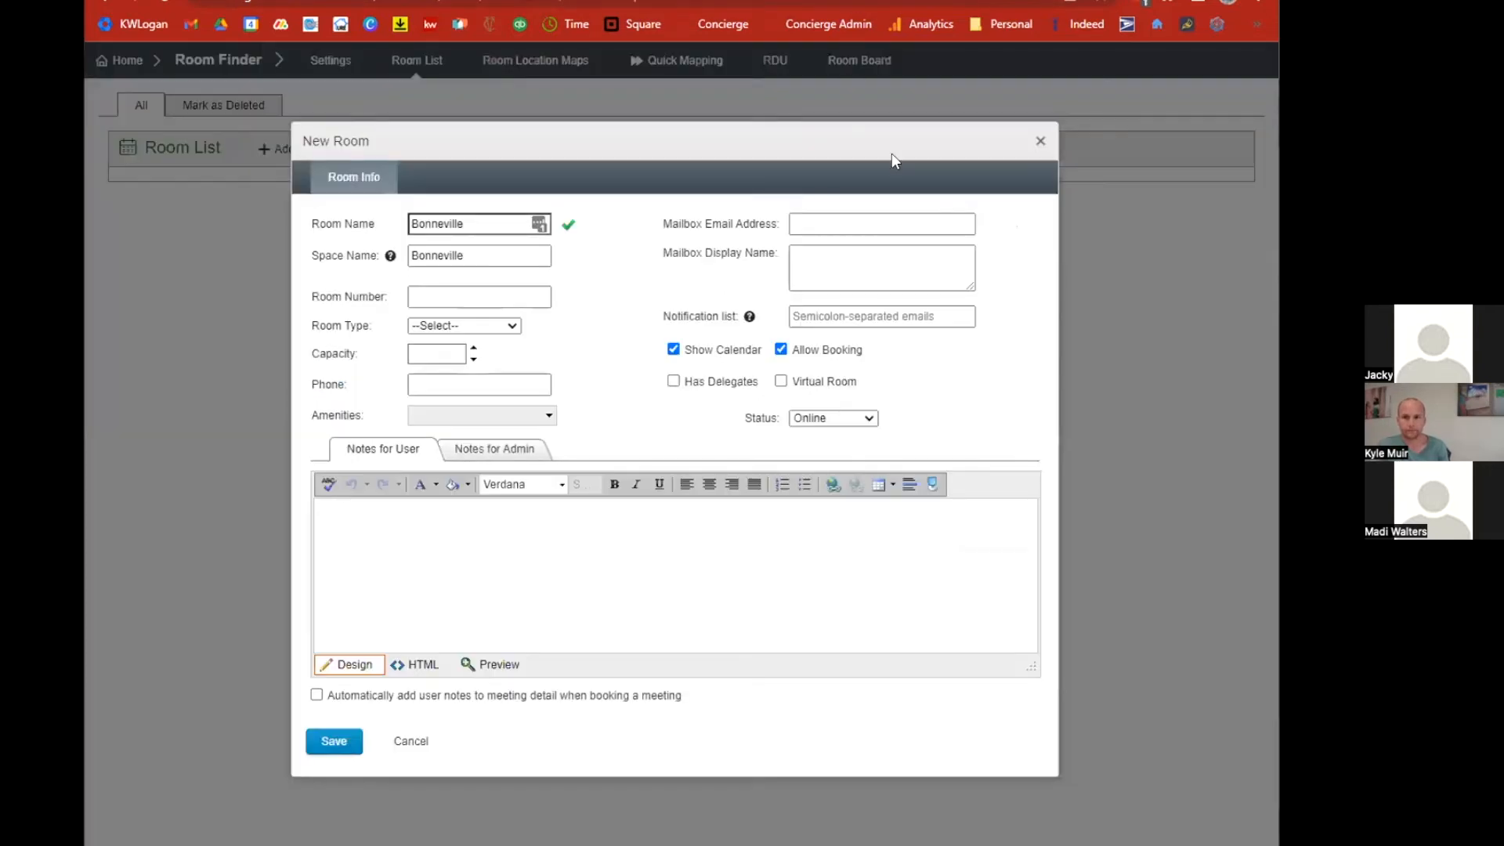
pyautogui.click(814, 222)
pyautogui.hotkey('ctrl', 'v')
# Set the room type to Conference Room and capacity to 8, then save the room.
pyautogui.click(512, 326)
pyautogui.click(456, 355)
pyautogui.click(458, 352)
pyautogui.write('8')
pyautogui.click(573, 338)
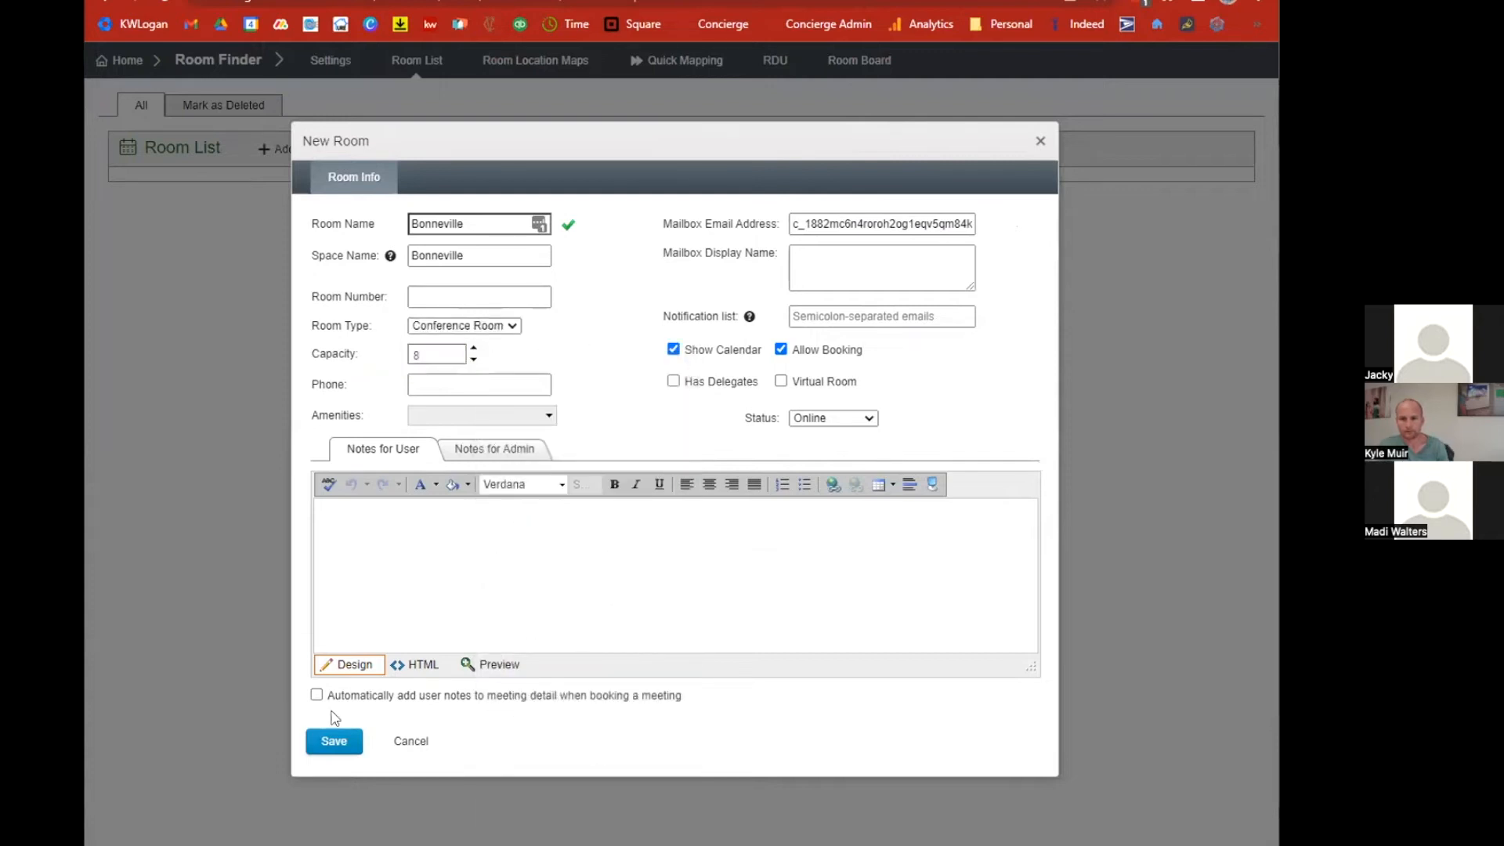
pyautogui.click(332, 742)
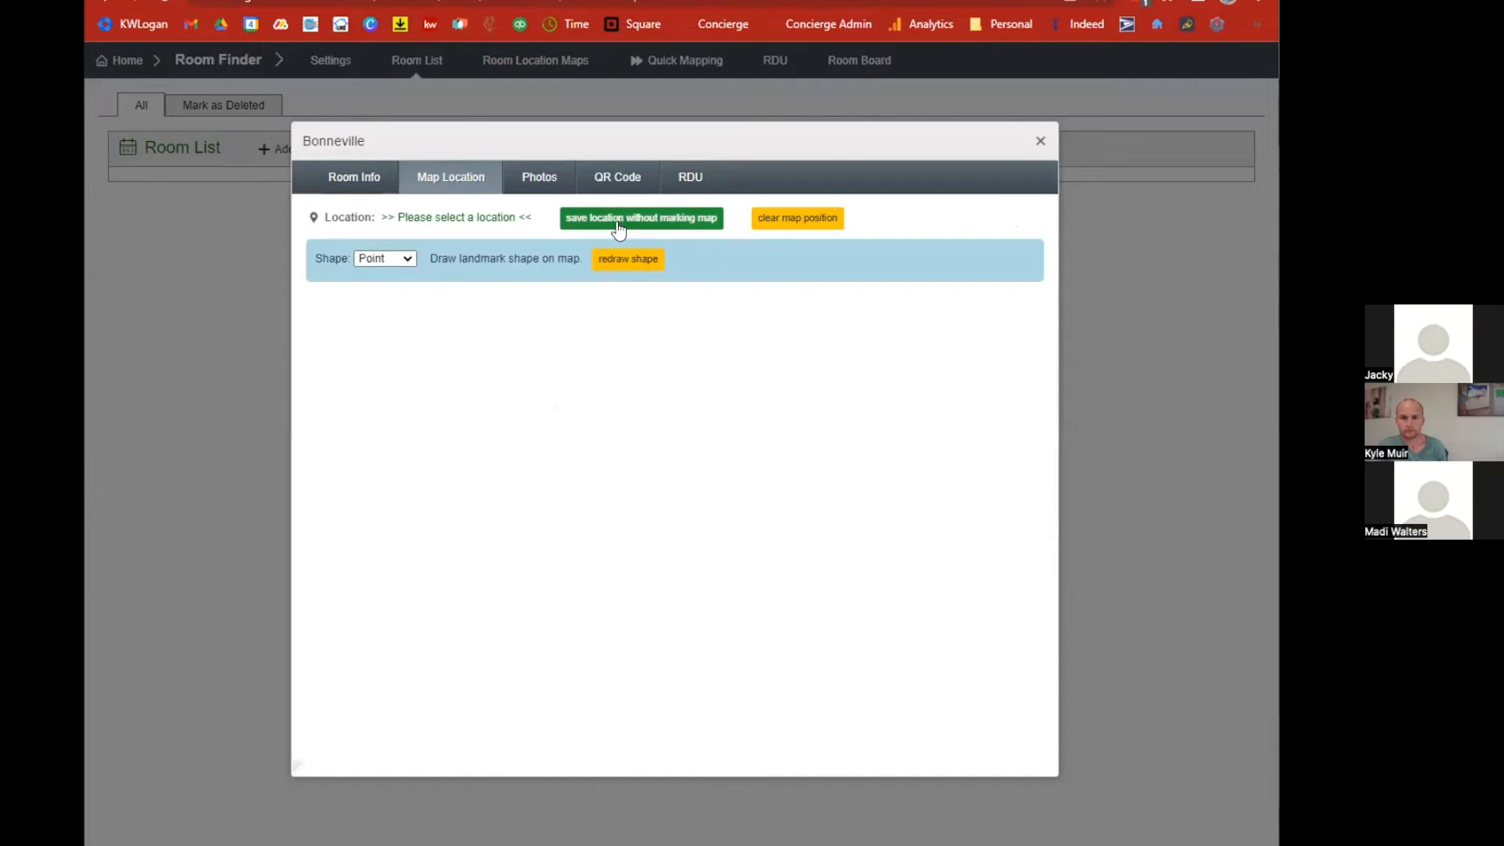
# Save the room's location without marking the map and close the room dialog.
pyautogui.click(642, 219)
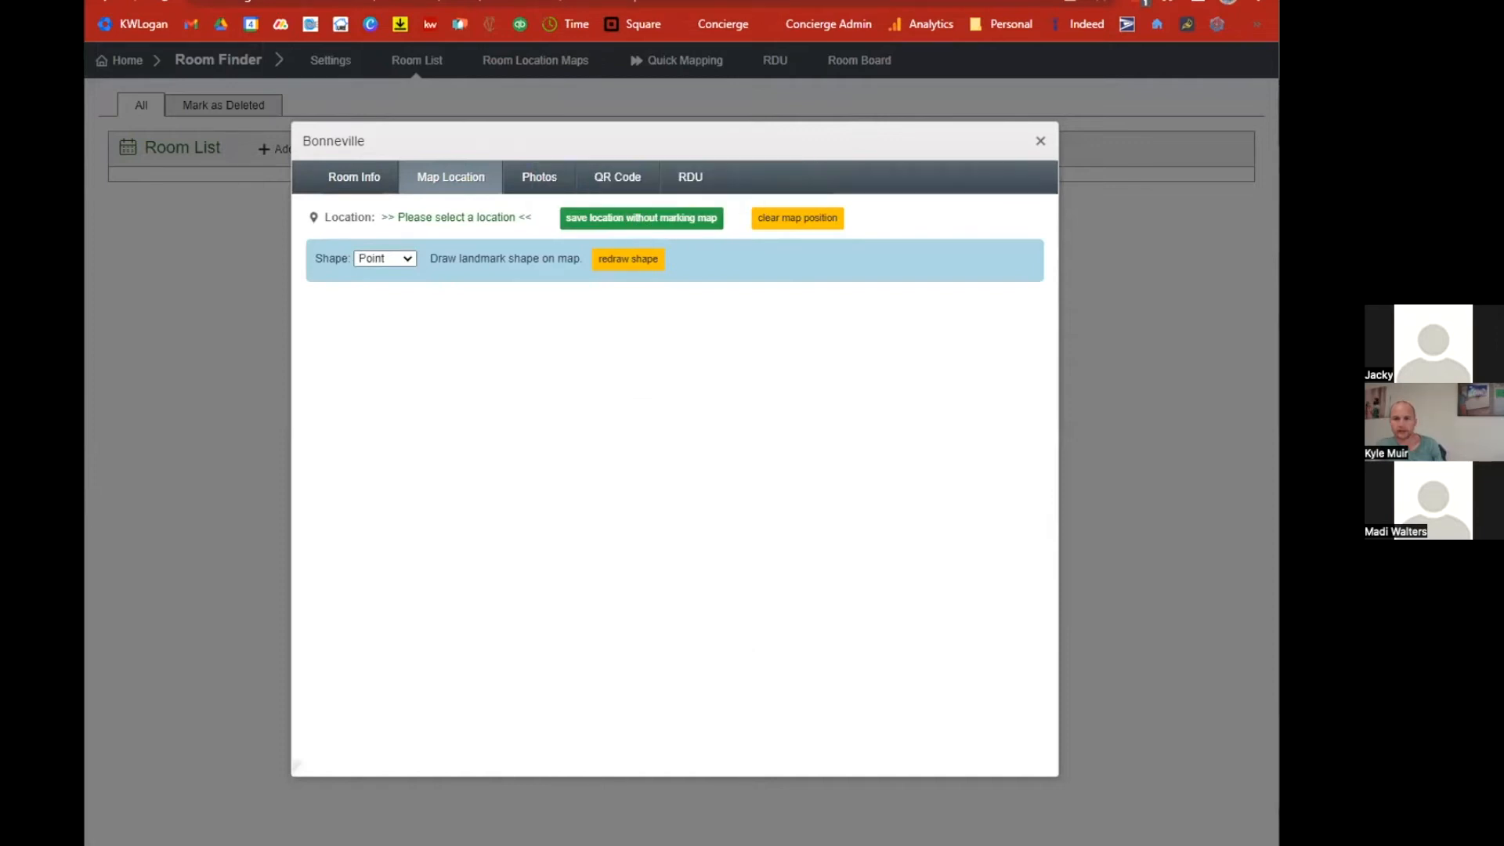
pyautogui.click(1040, 141)
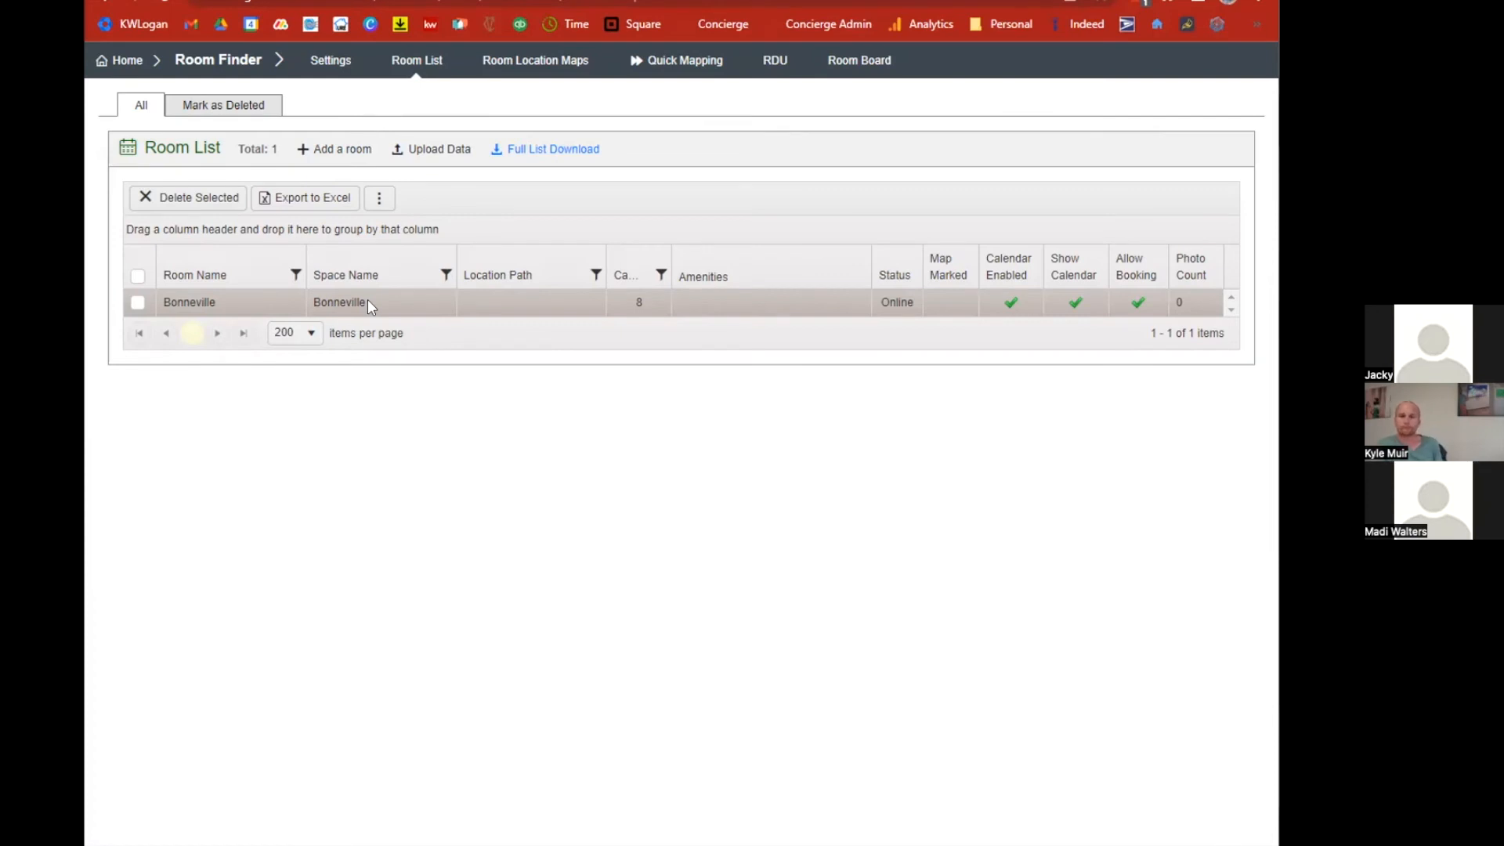
# In Google Calendar, create an event titled Test on Wednesday 2:30–3:30 pm with the Bonneville room added.
pyautogui.hotkey('ctrl', 'shift', 'Tab')
pyautogui.hotkey('ctrl', 'shift', 'Tab')
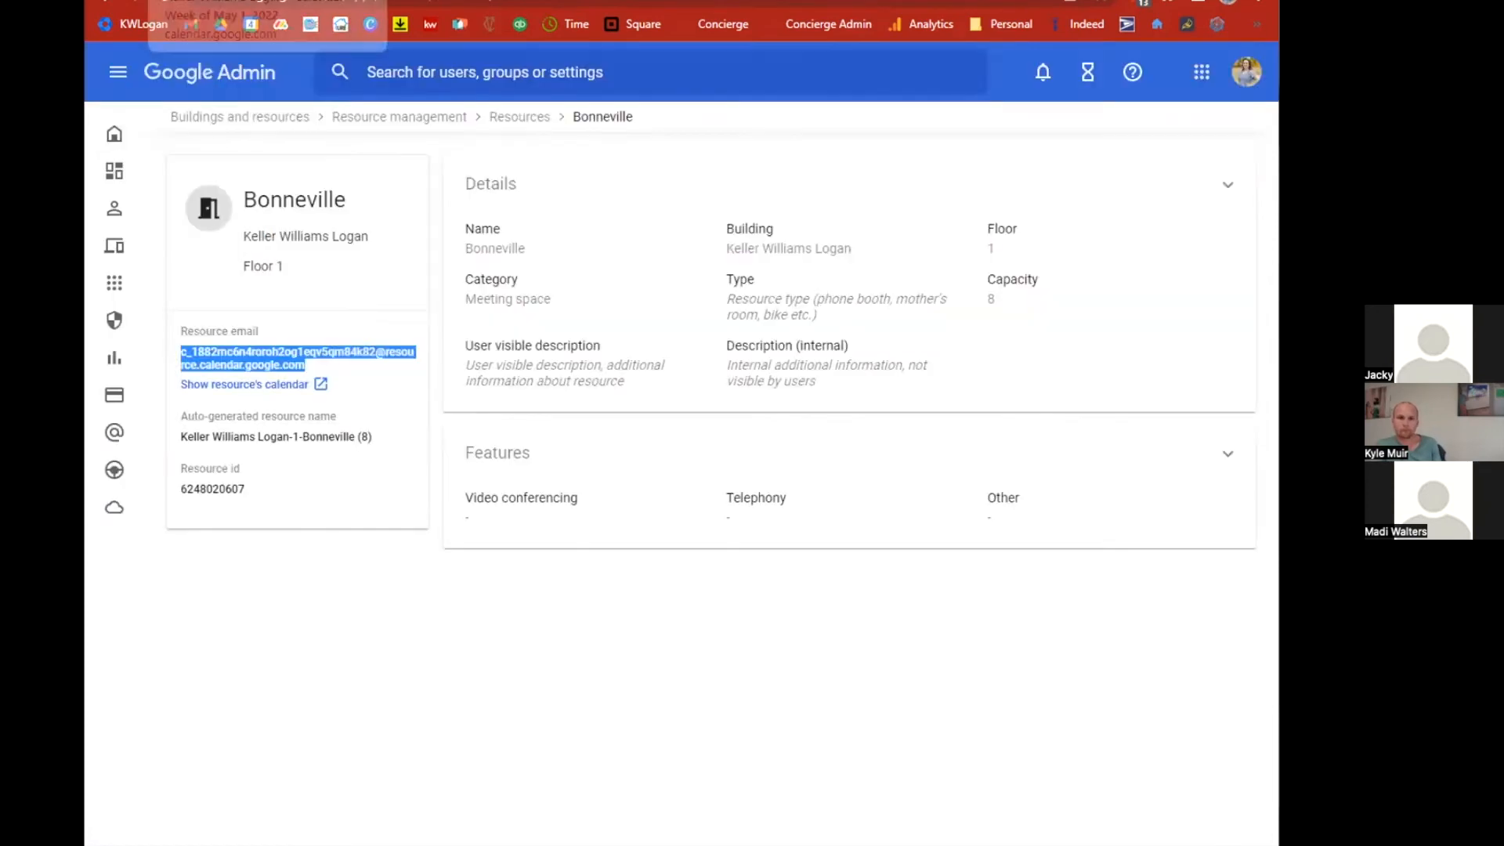
pyautogui.click(702, 209)
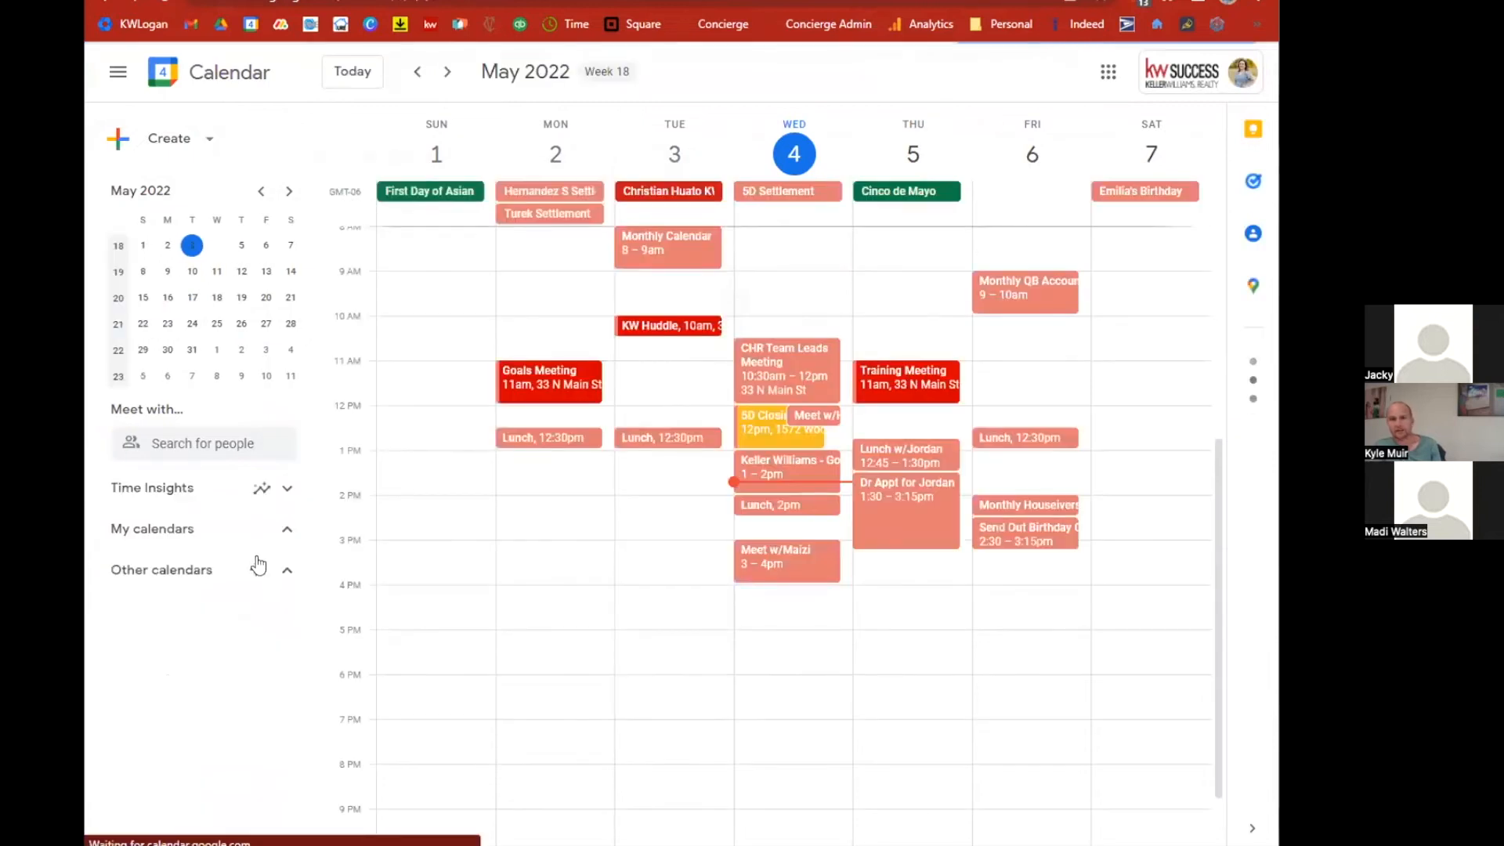
pyautogui.click(778, 521)
pyautogui.click(250, 572)
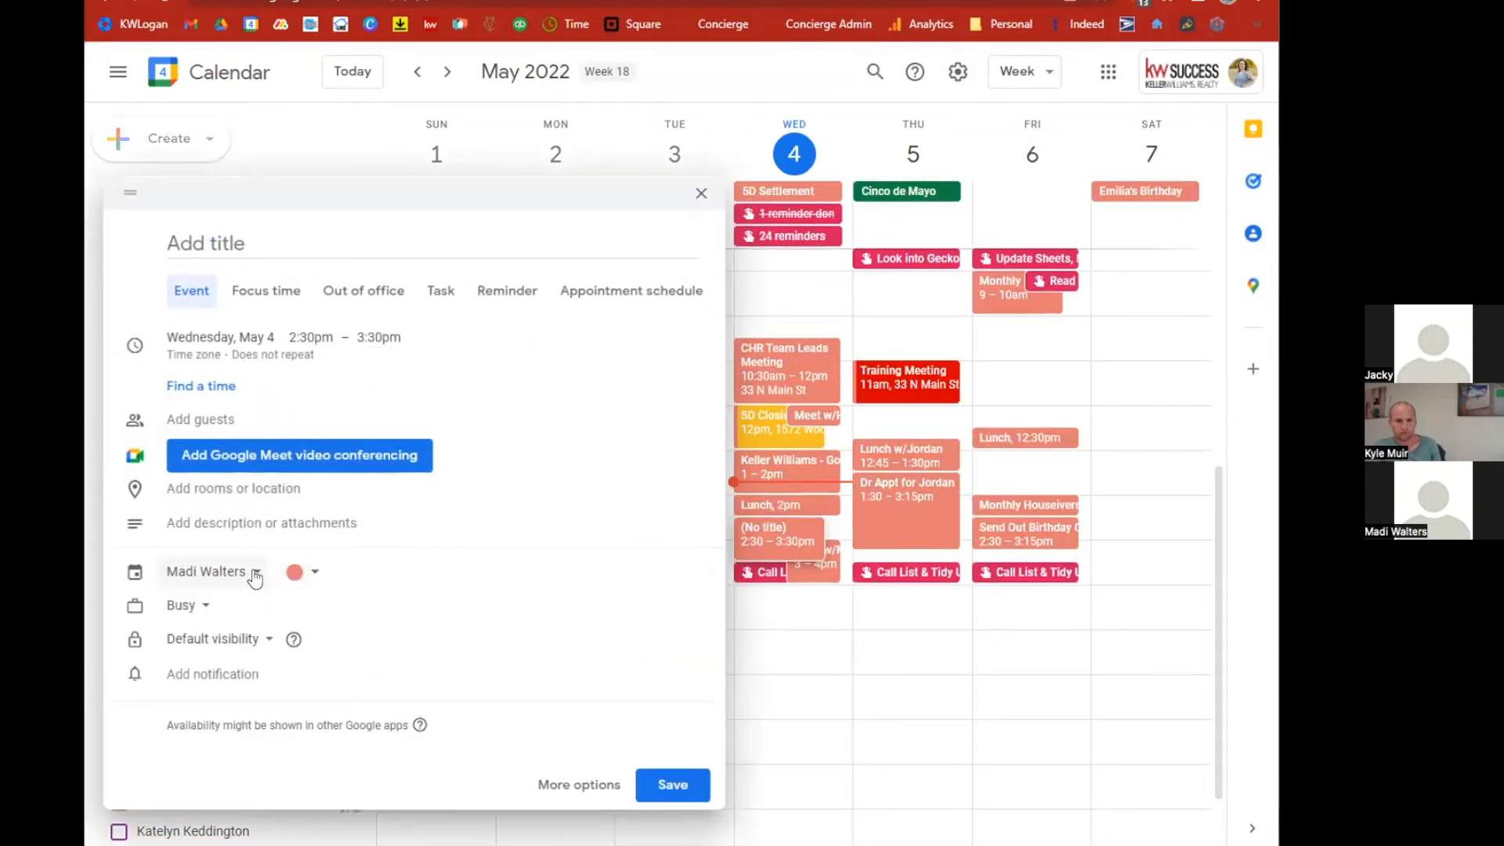
pyautogui.click(225, 492)
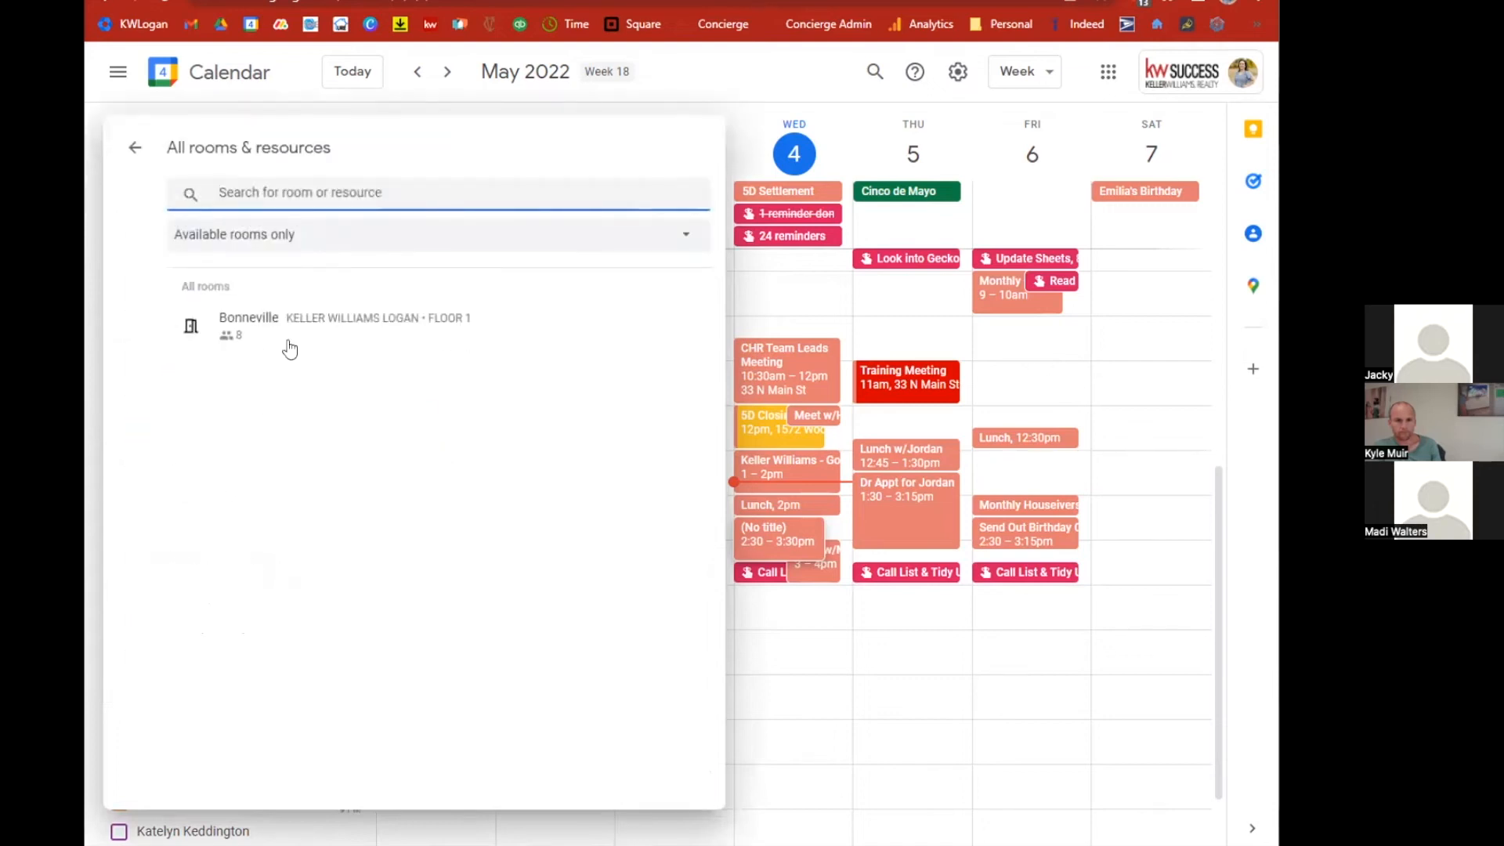
pyautogui.click(293, 322)
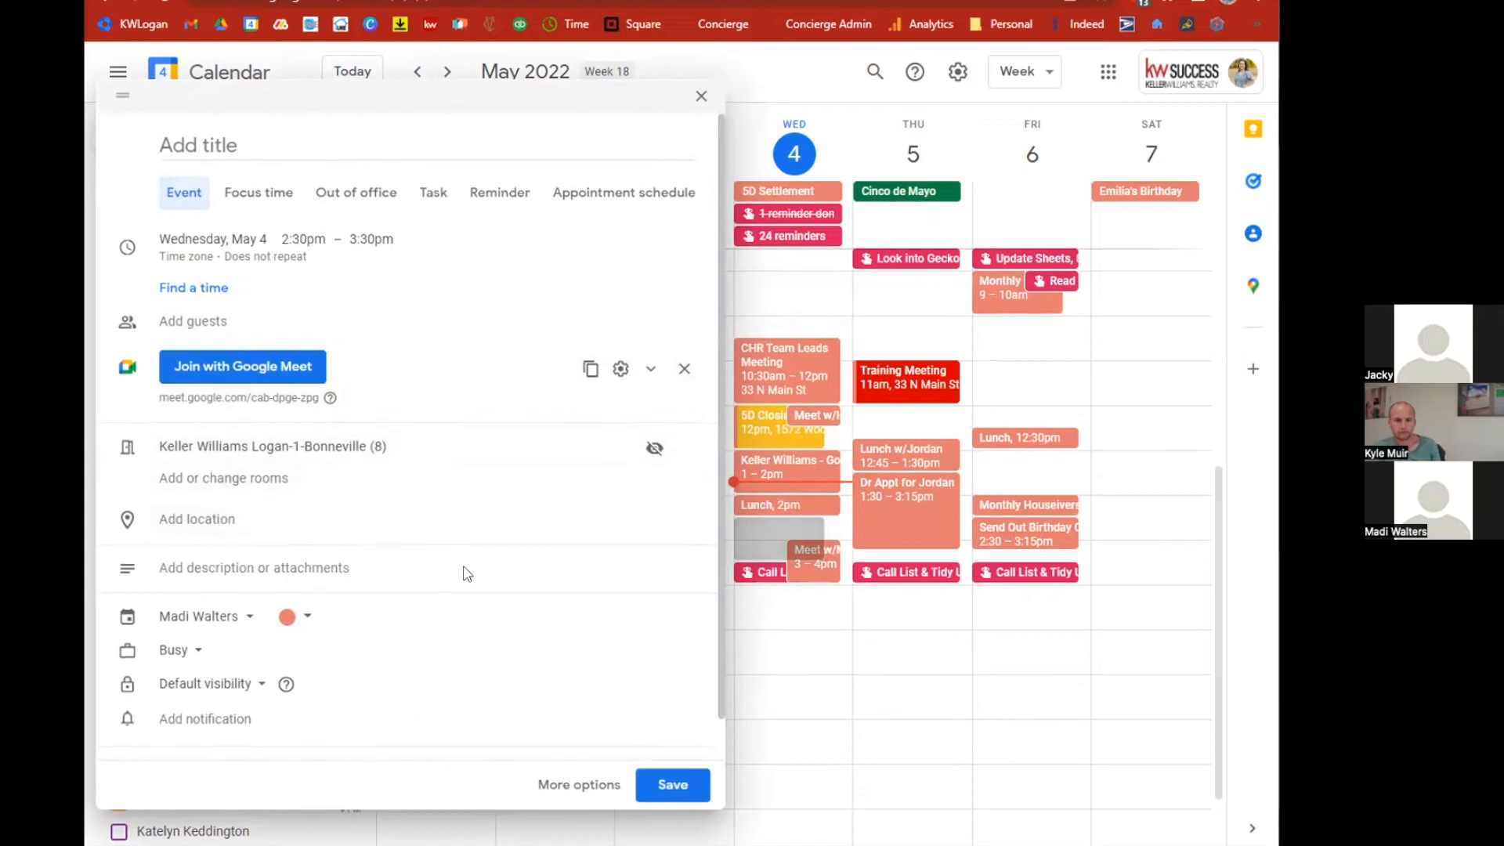
pyautogui.click(288, 147)
pyautogui.write('Test')
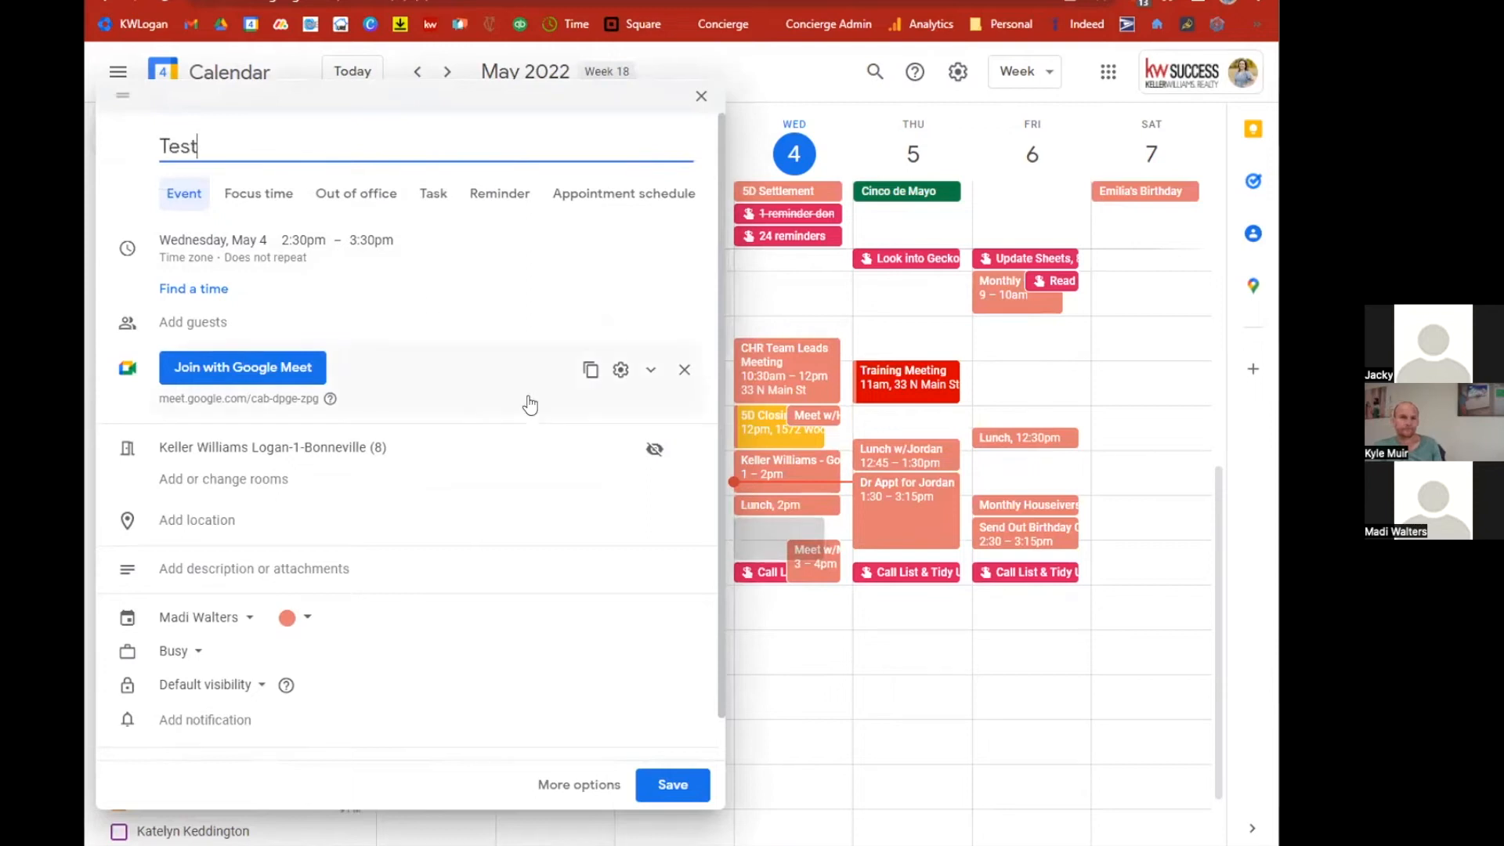
pyautogui.click(662, 779)
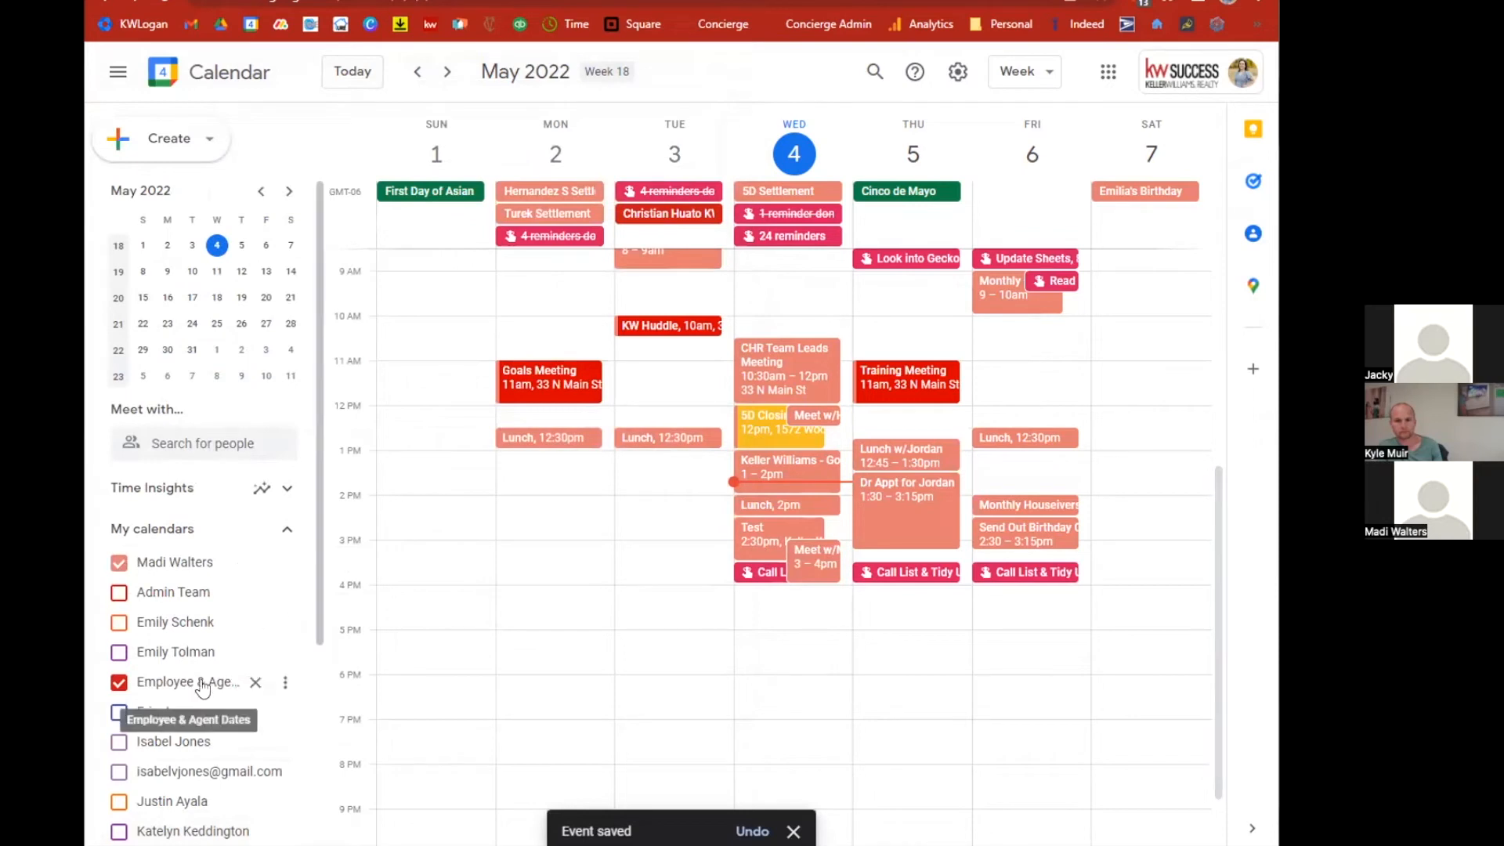
# Subscribe to the Keller Williams Logan-1-Bonneville (8) resource calendar by browsing resources.
pyautogui.scroll(-3, 236, 668)
pyautogui.scroll(-2, 235, 668)
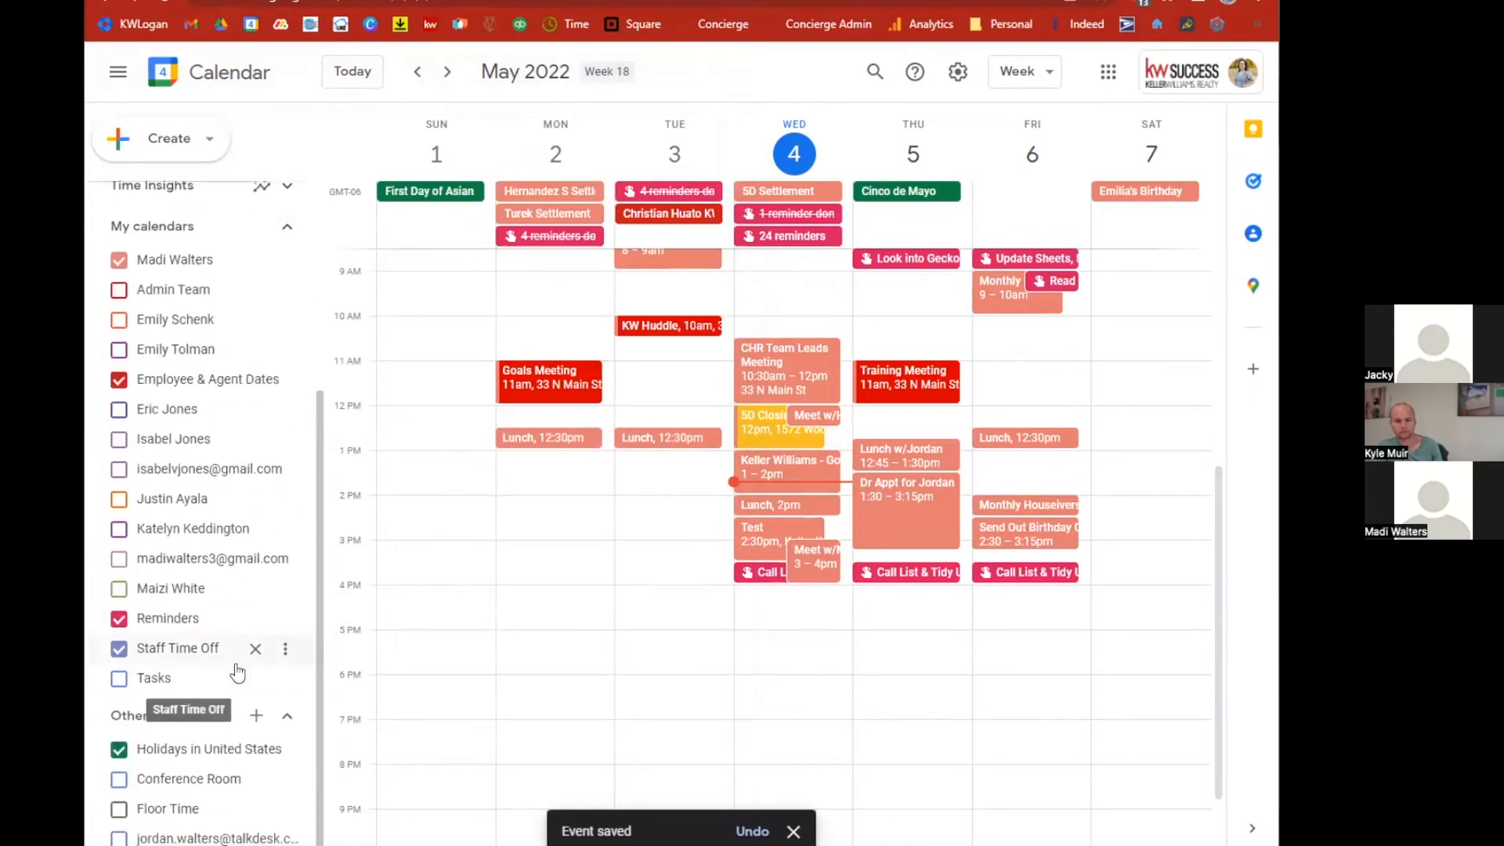
pyautogui.scroll(5, 238, 672)
pyautogui.scroll(-4, 237, 673)
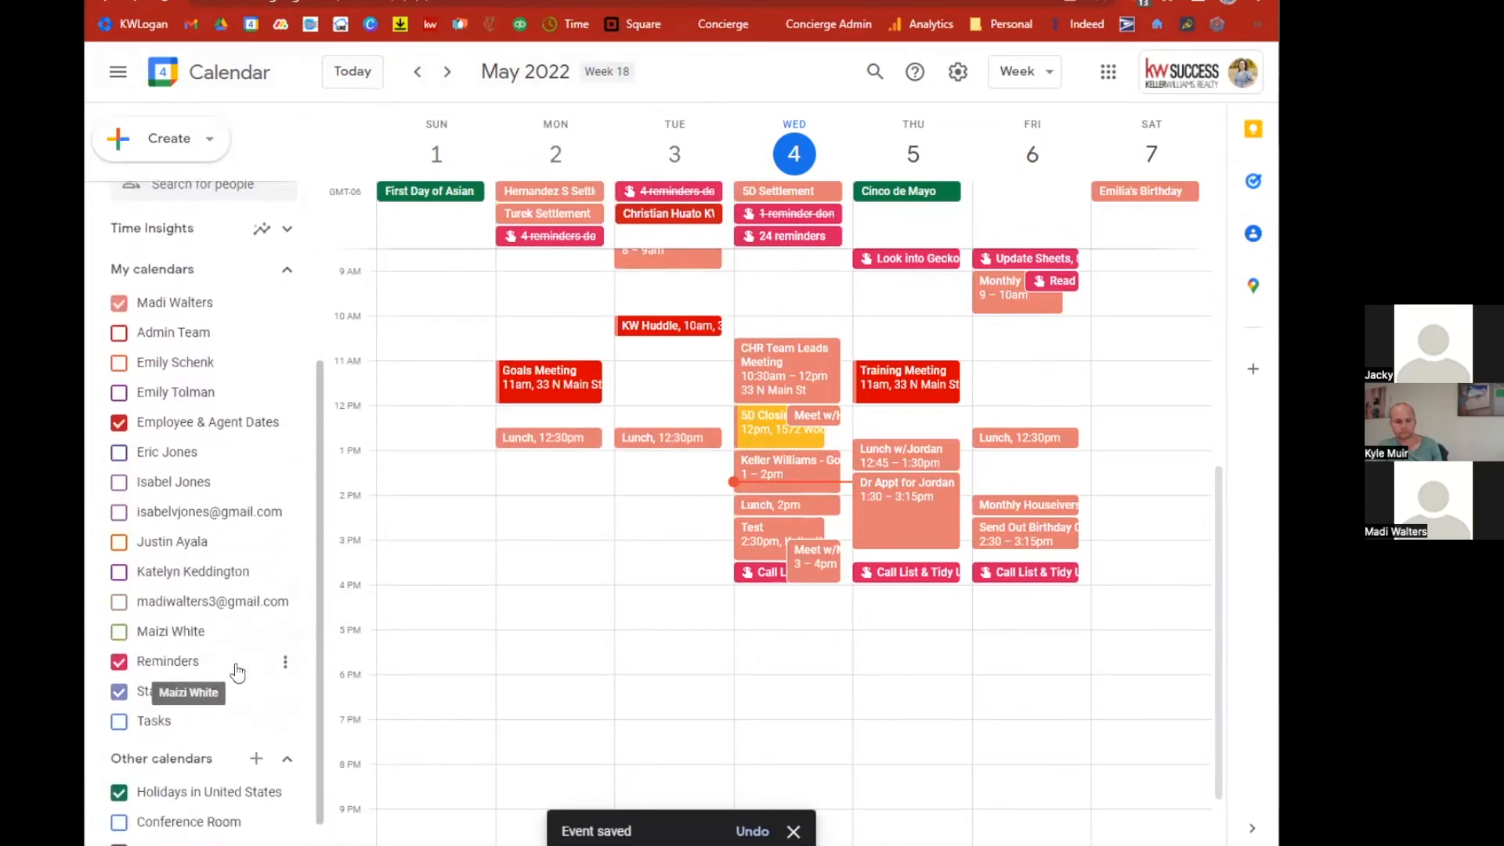
pyautogui.click(257, 716)
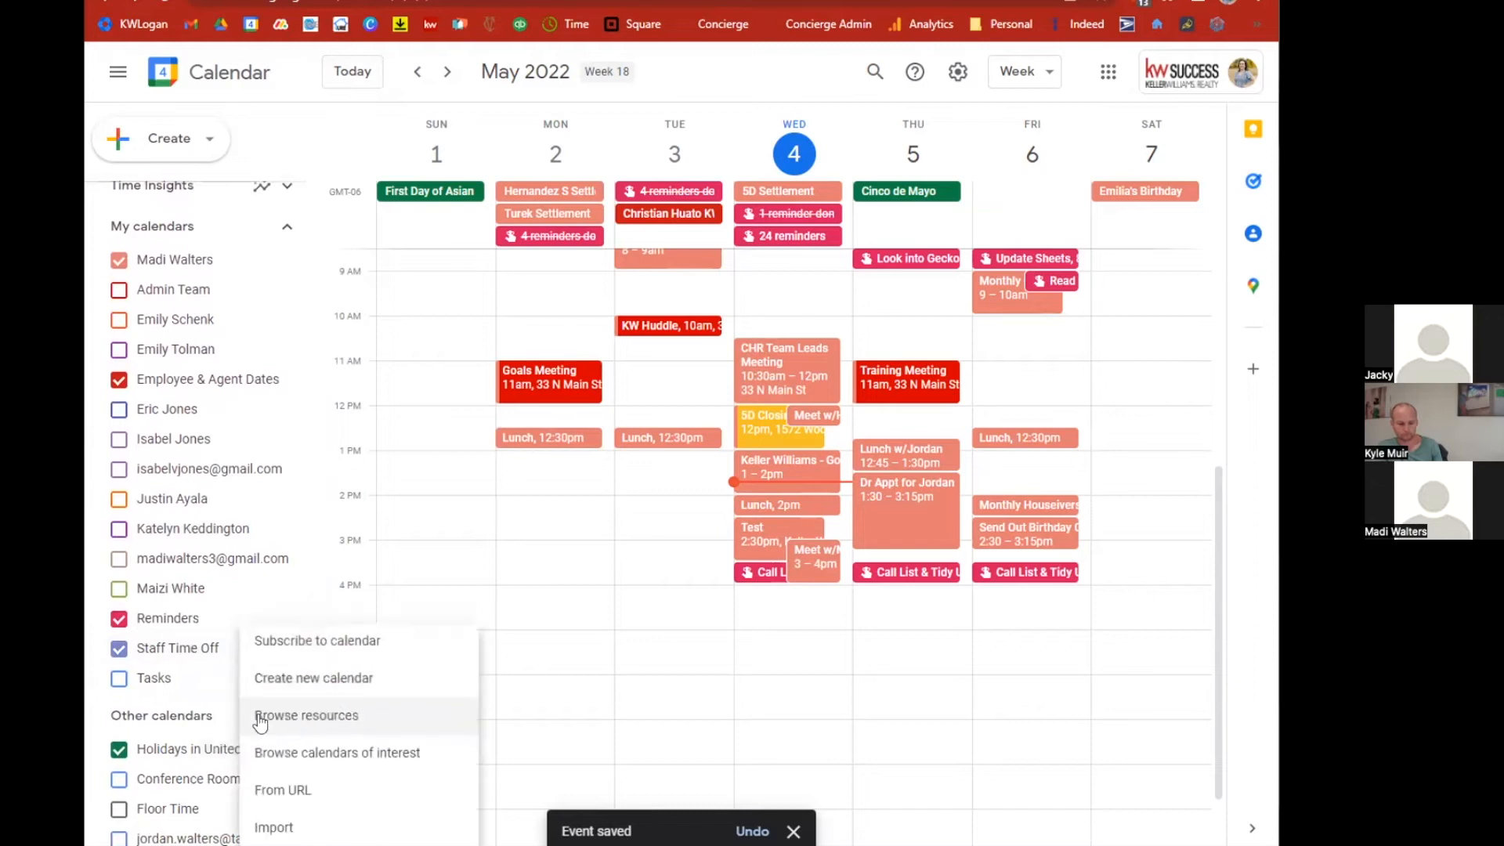
pyautogui.click(348, 726)
pyautogui.click(477, 188)
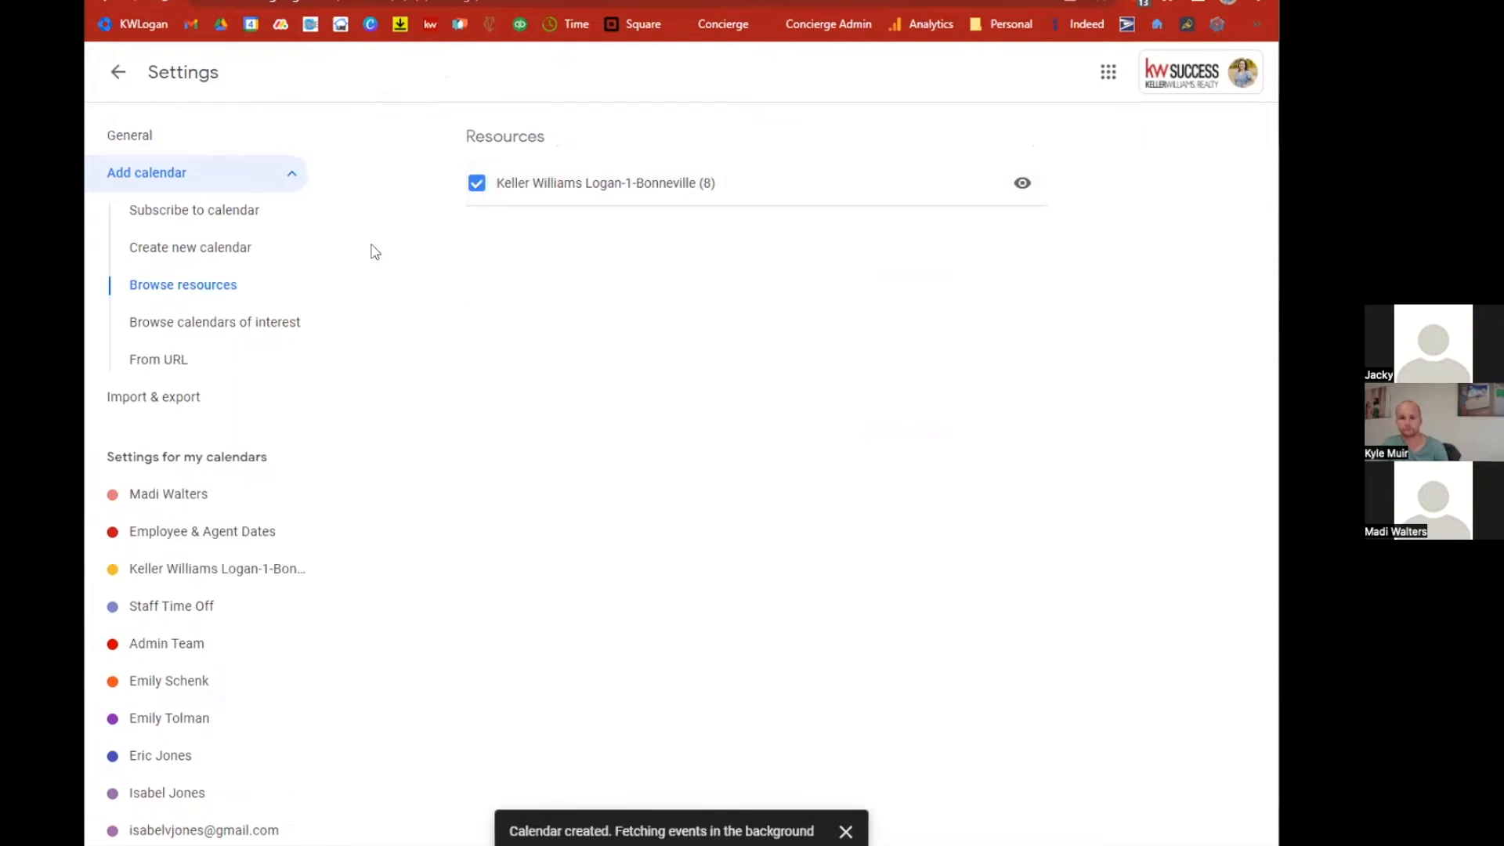
pyautogui.click(119, 82)
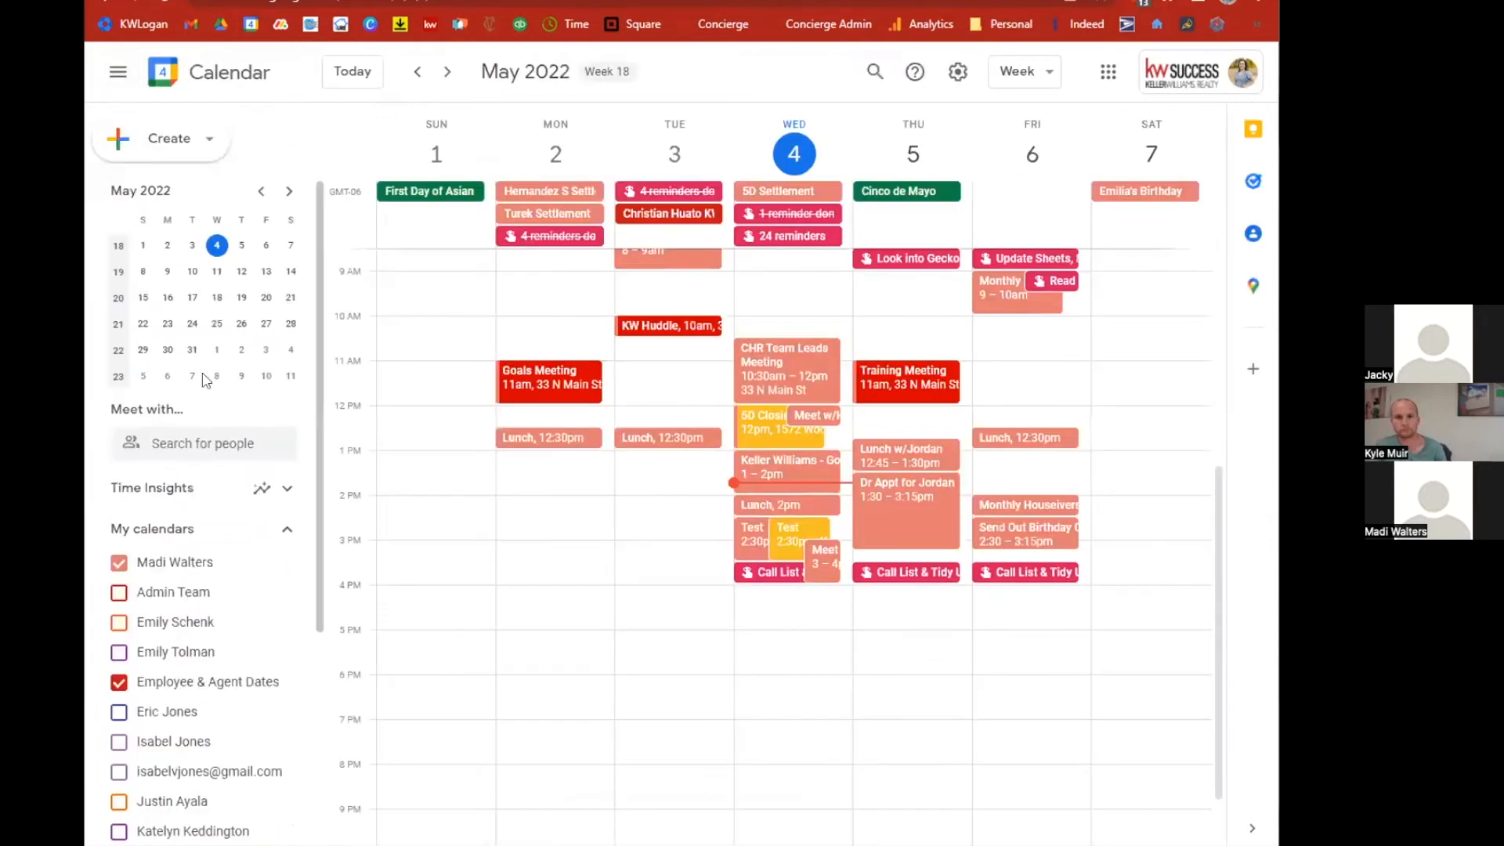
# Hide the personal calendar so only the Bonneville room calendar's events show.
pyautogui.scroll(-1, 251, 701)
pyautogui.scroll(-4, 252, 701)
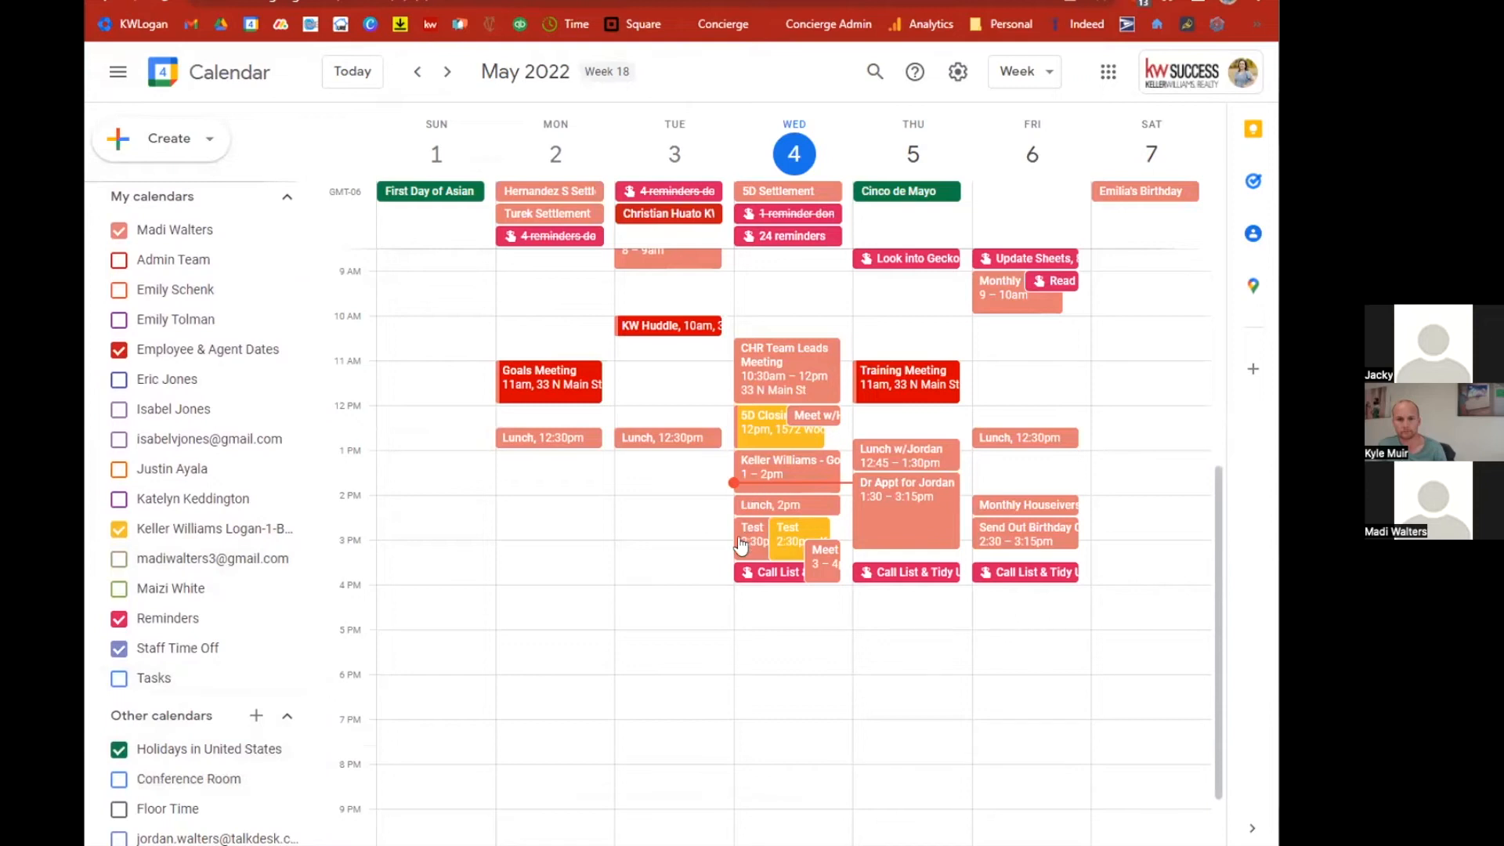
pyautogui.scroll(2, 204, 564)
pyautogui.click(125, 323)
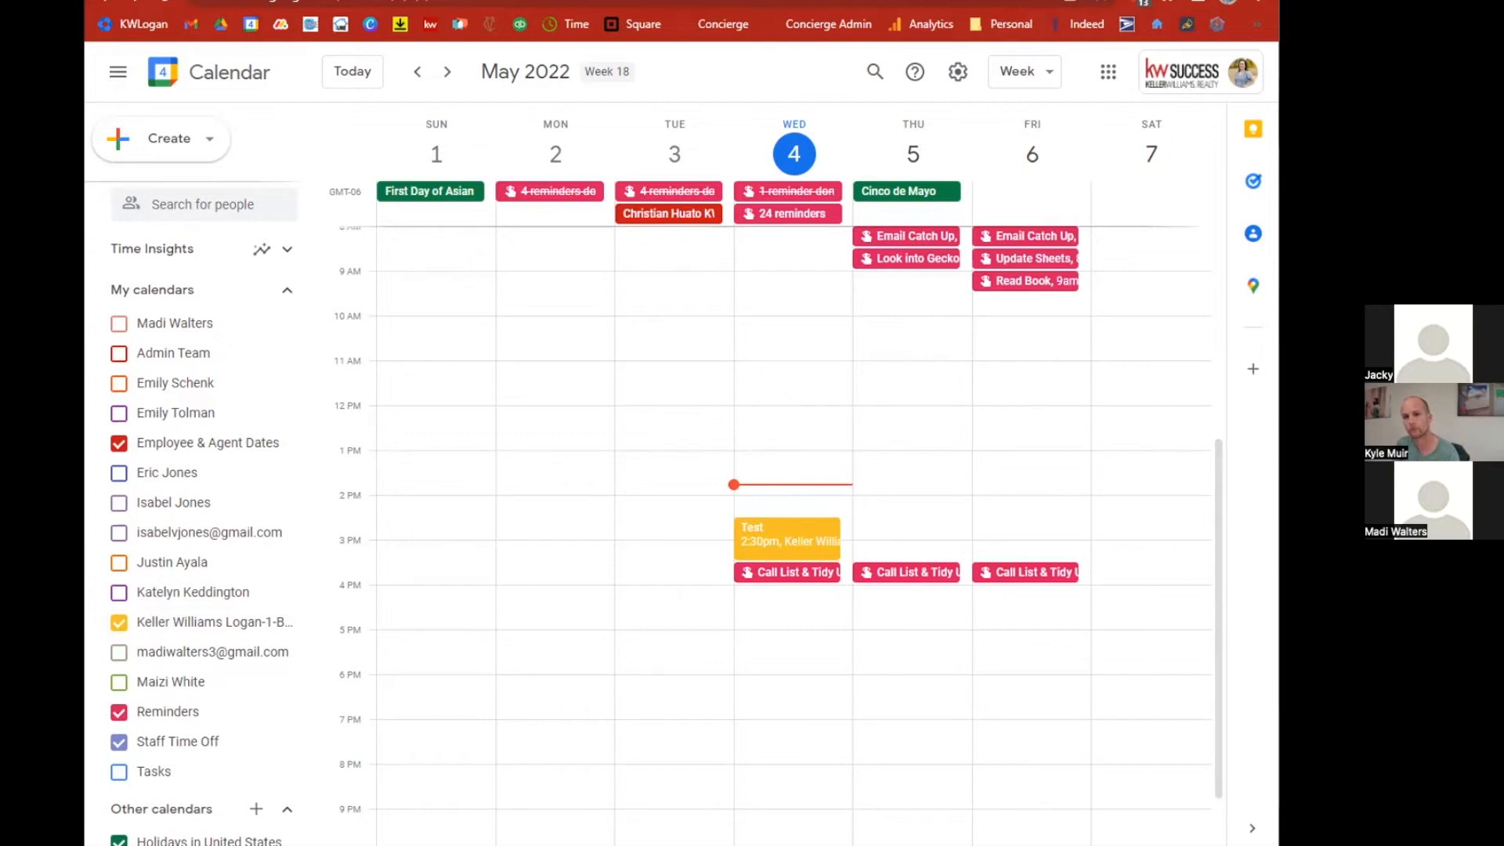
# Open the IFS Room Display Unit in a new tab and validate the domain kwlogan.
pyautogui.hotkey('ctrl', 't')
pyautogui.write('h')
pyautogui.press('Return')
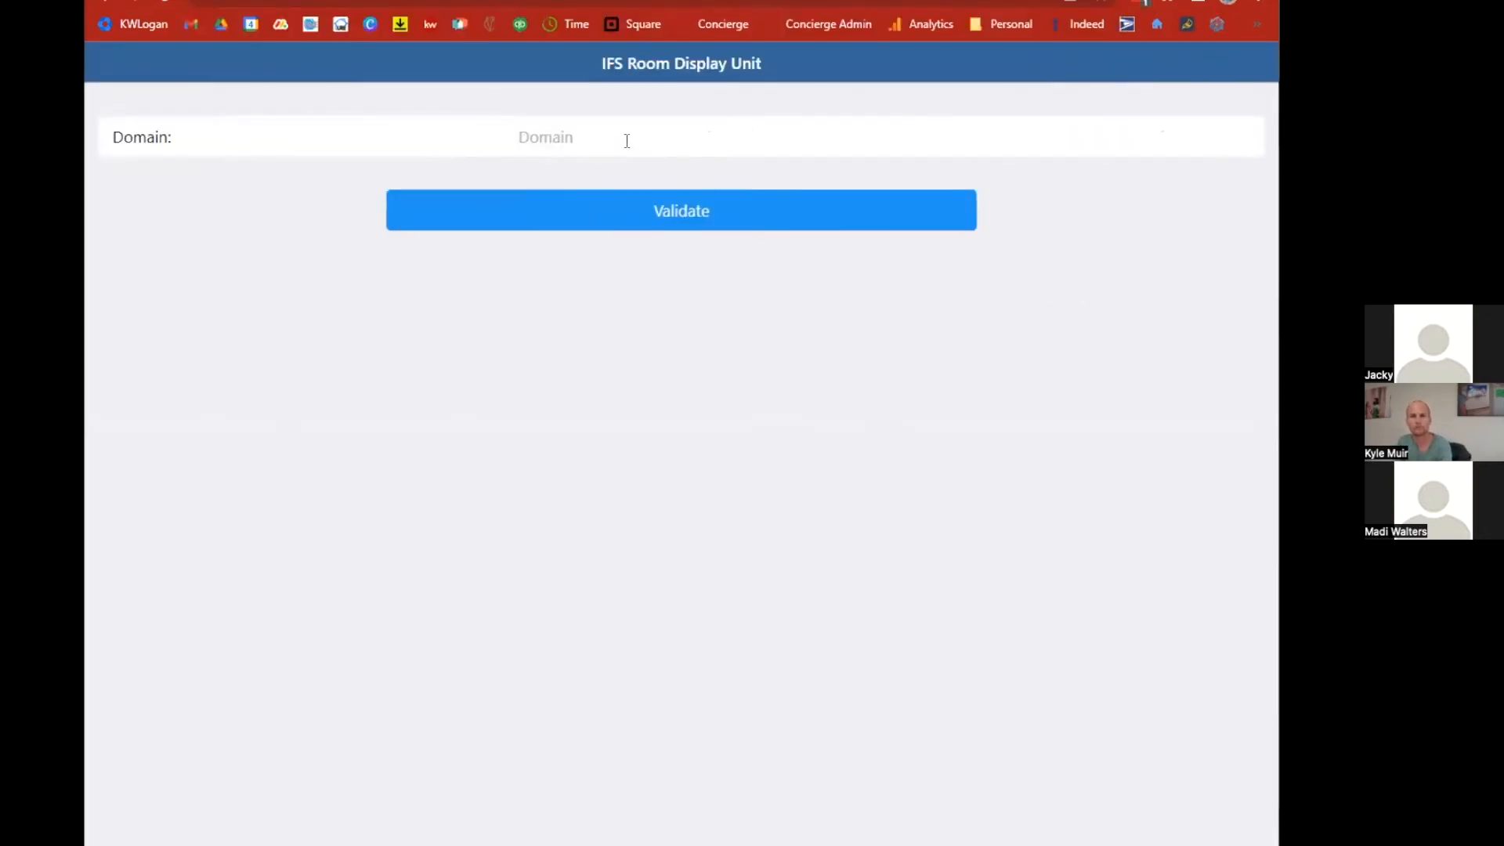
pyautogui.write('kwlogan')
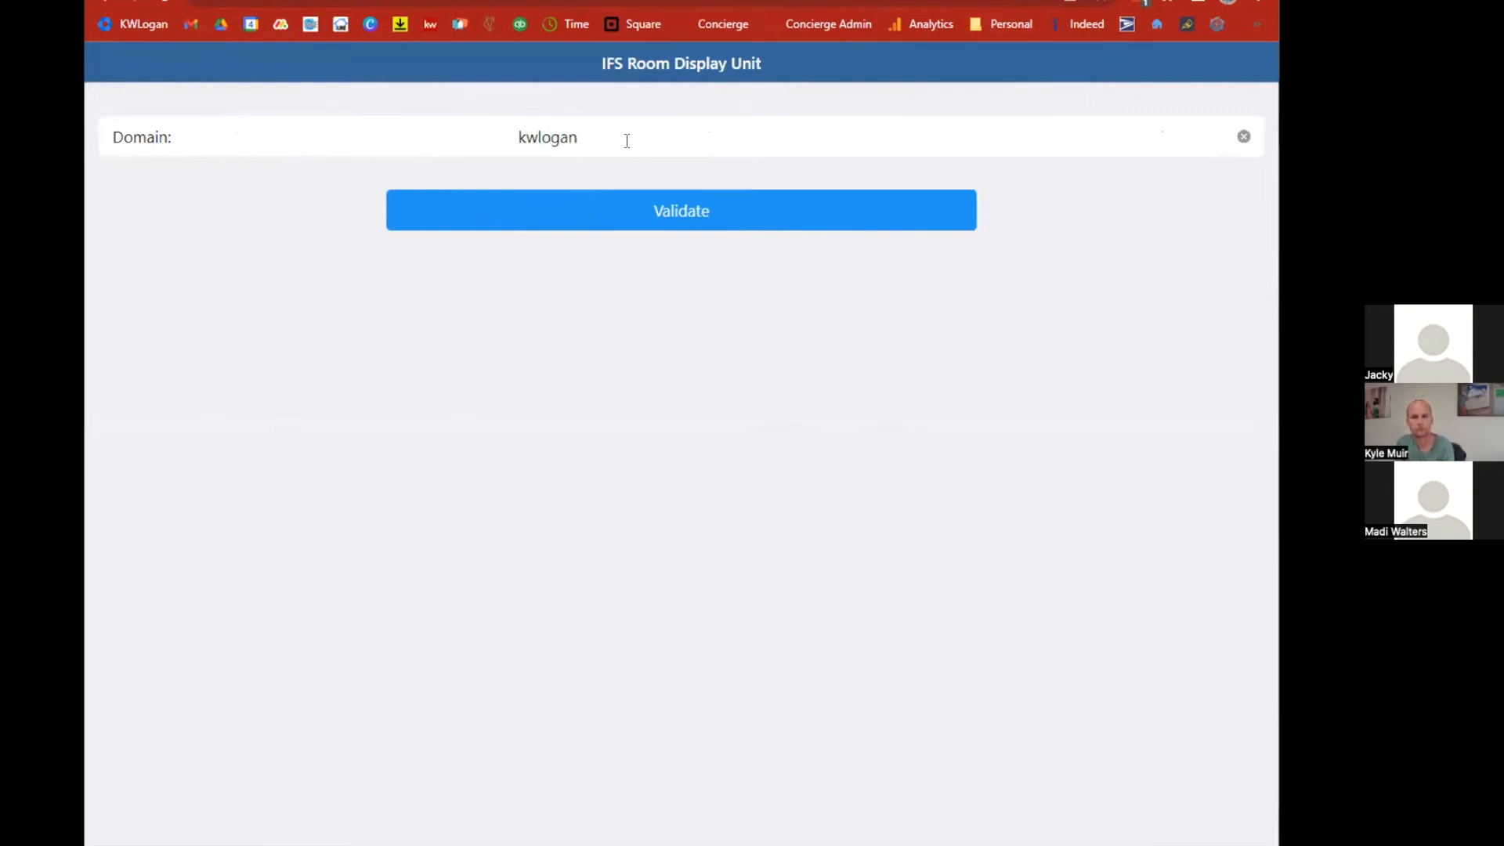
pyautogui.press('Return')
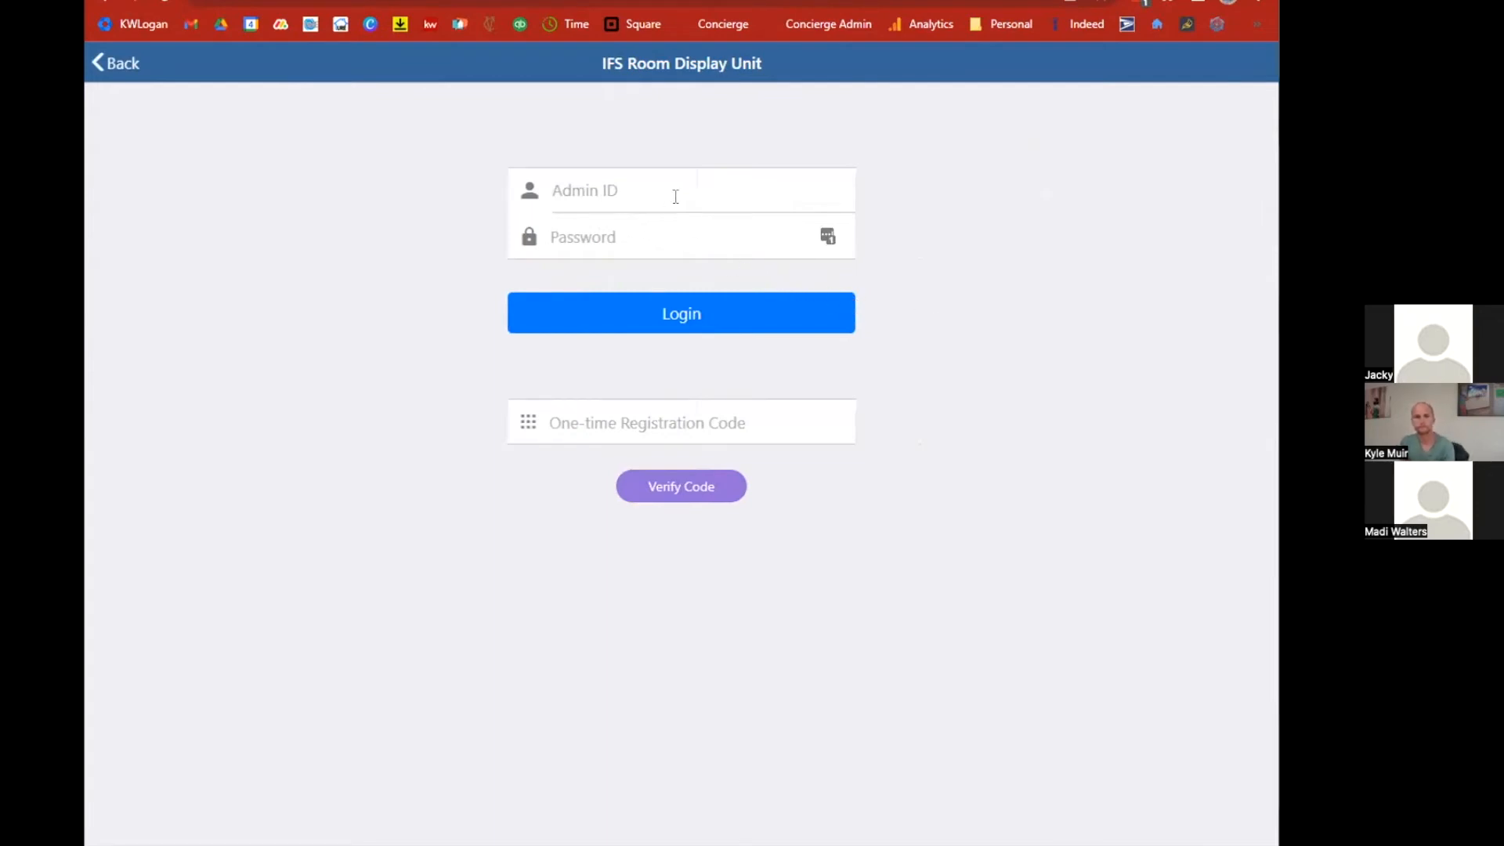
# Paste the one-time registration code and verify it.
pyautogui.click(663, 416)
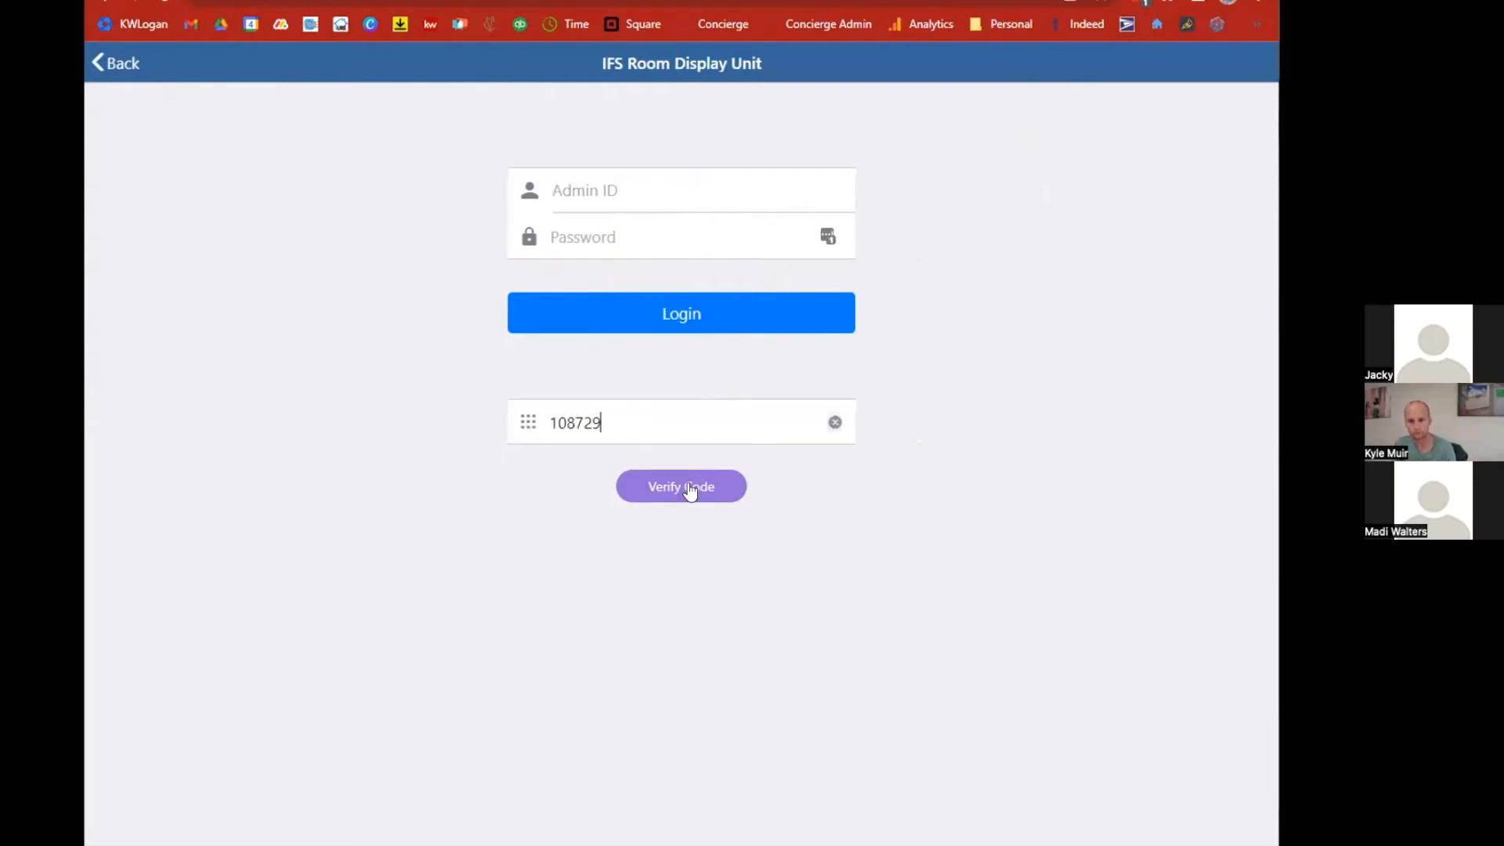
pyautogui.click(690, 488)
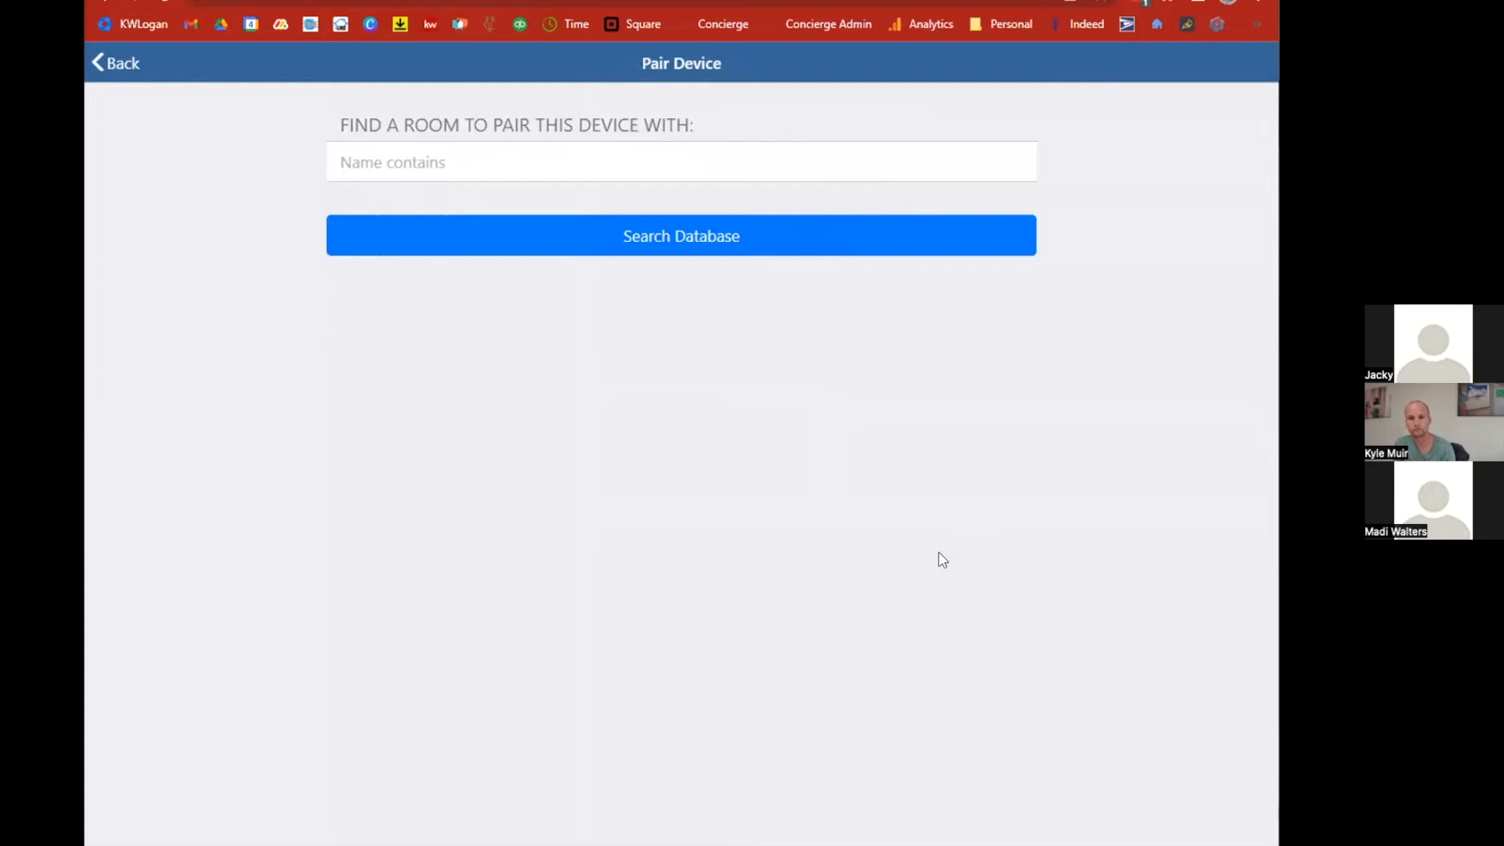
# Search the database for Bonneville and confirm pairing this display device with that room.
pyautogui.click(460, 166)
pyautogui.write('Bonneville')
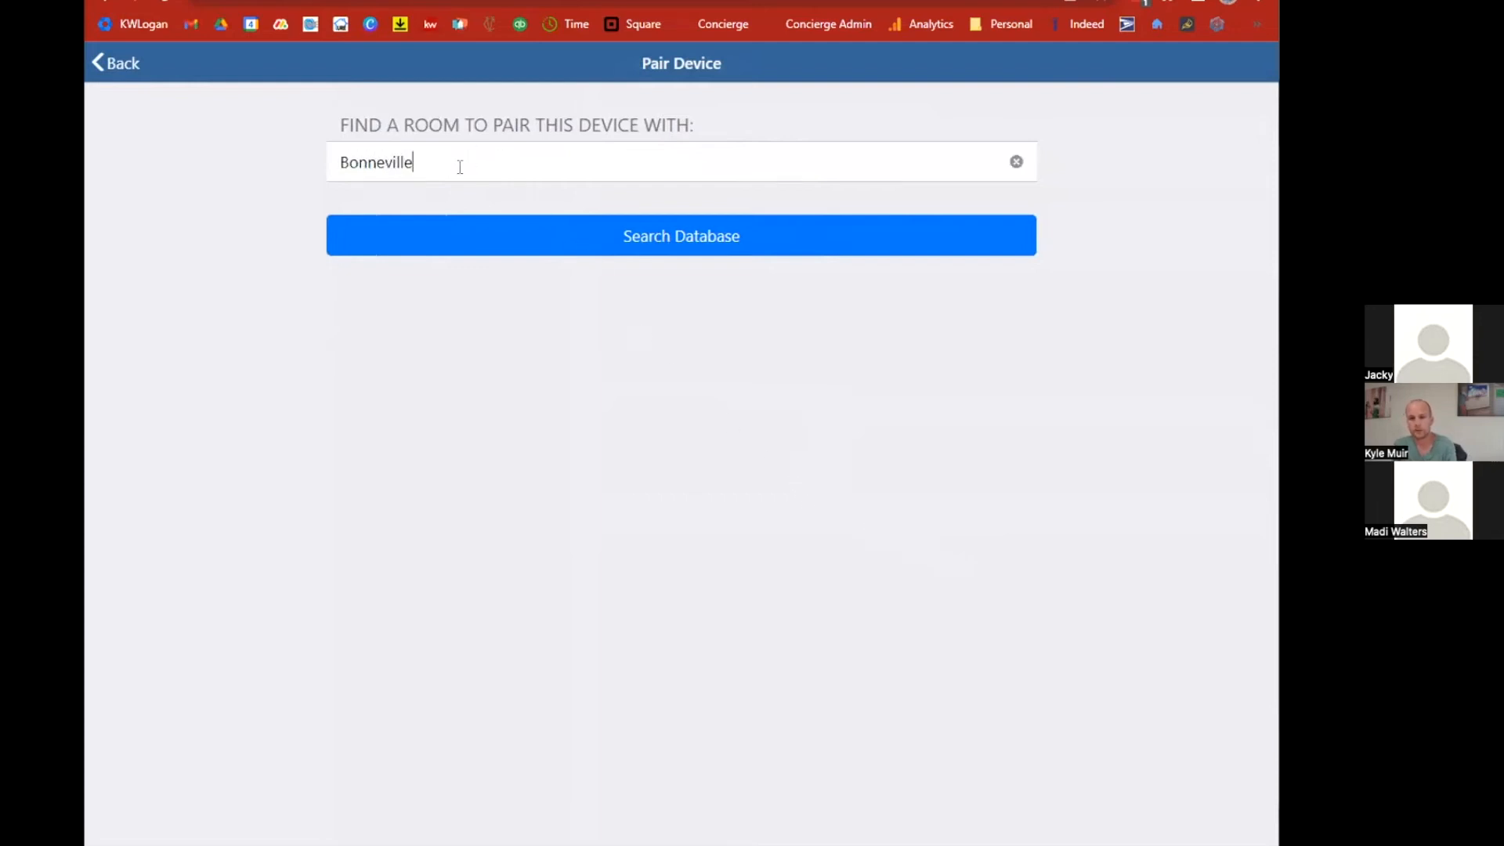
pyautogui.click(603, 235)
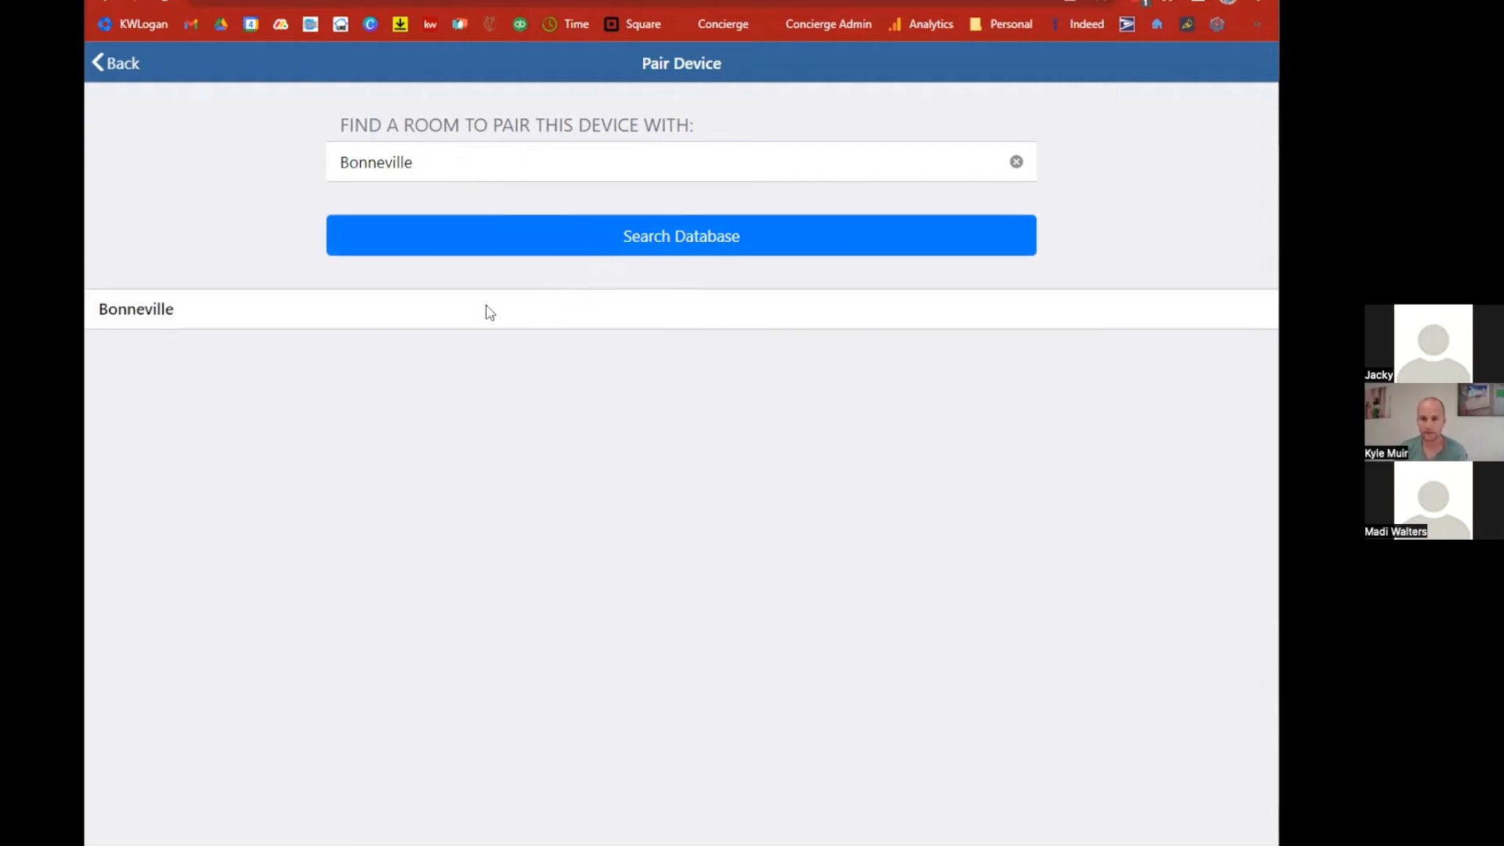
pyautogui.click(321, 315)
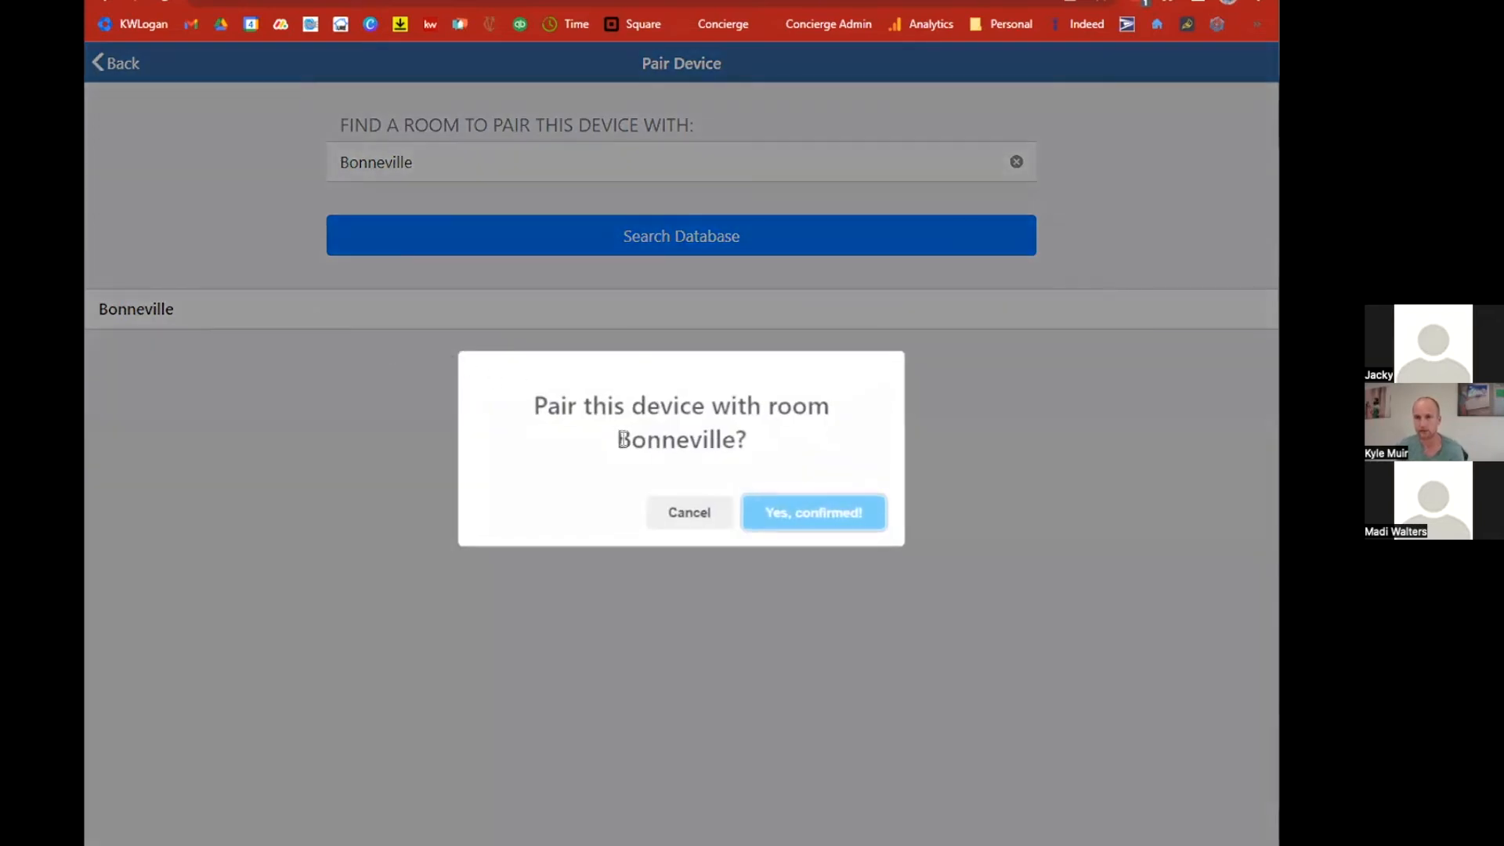
pyautogui.click(822, 517)
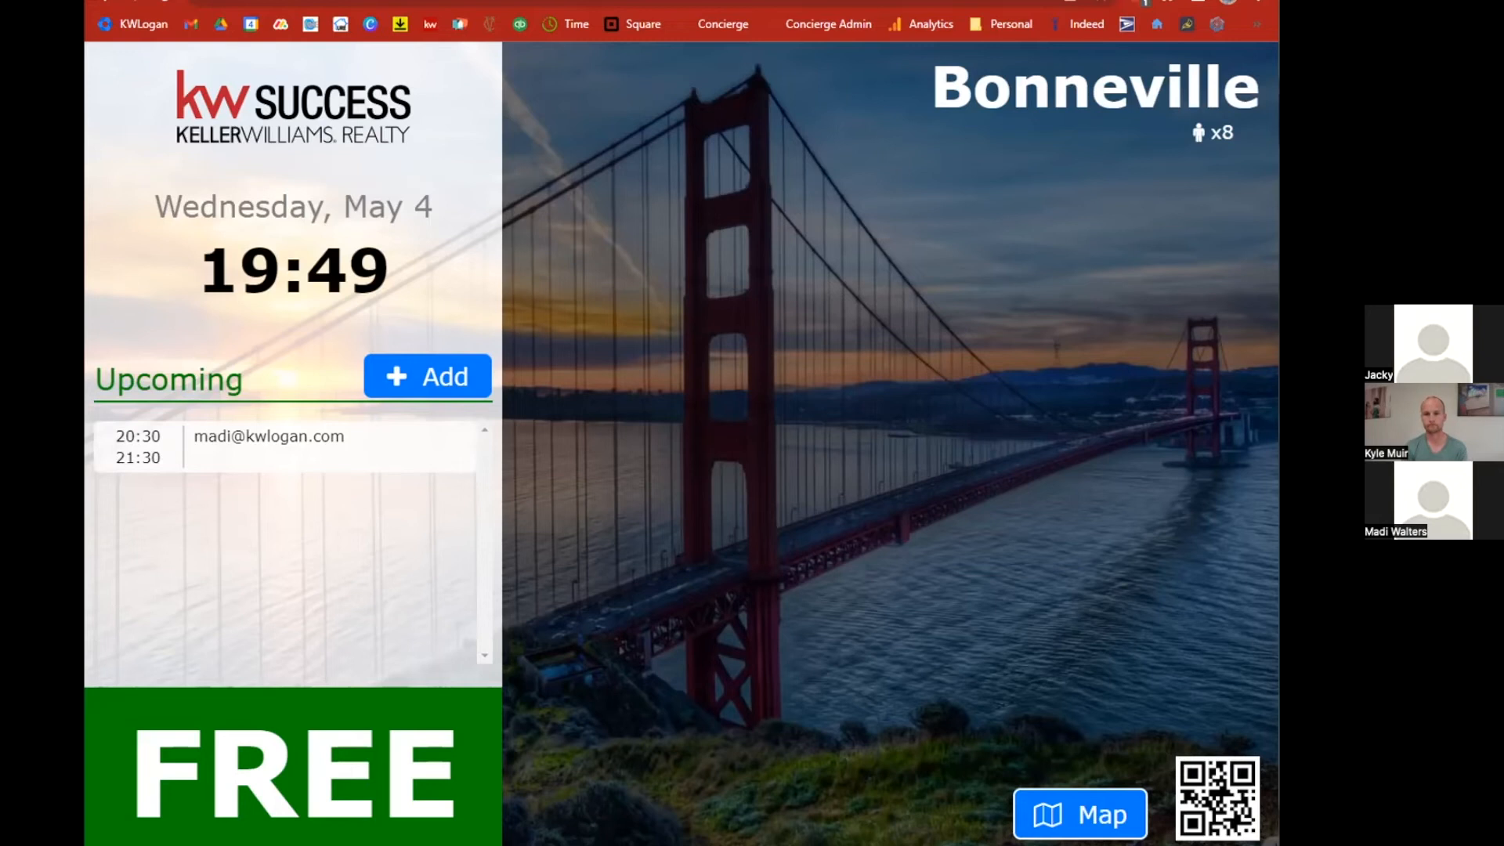
pyautogui.click(162, 2)
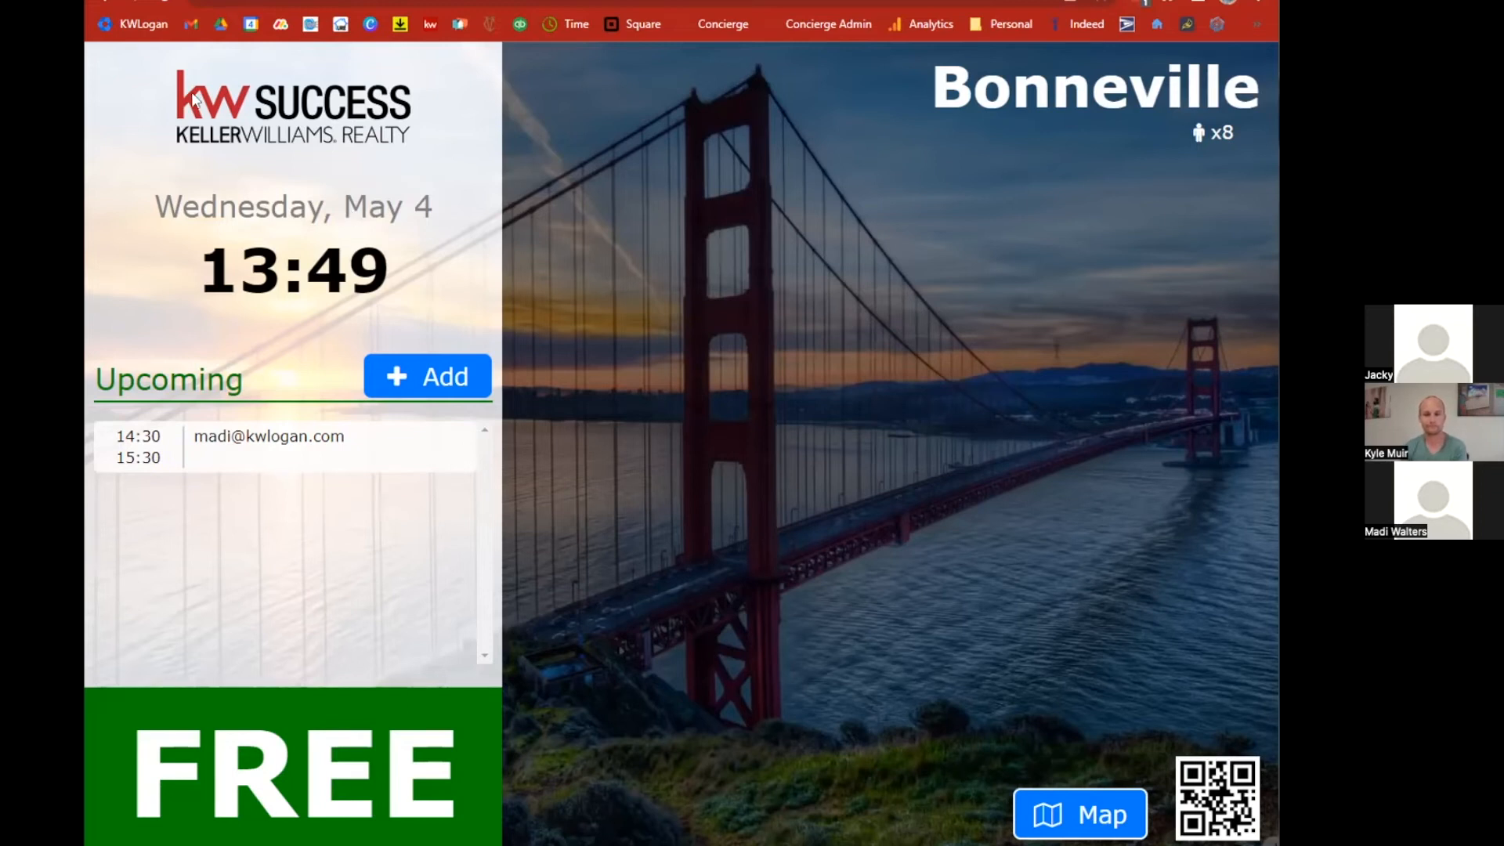
pyautogui.click(168, 4)
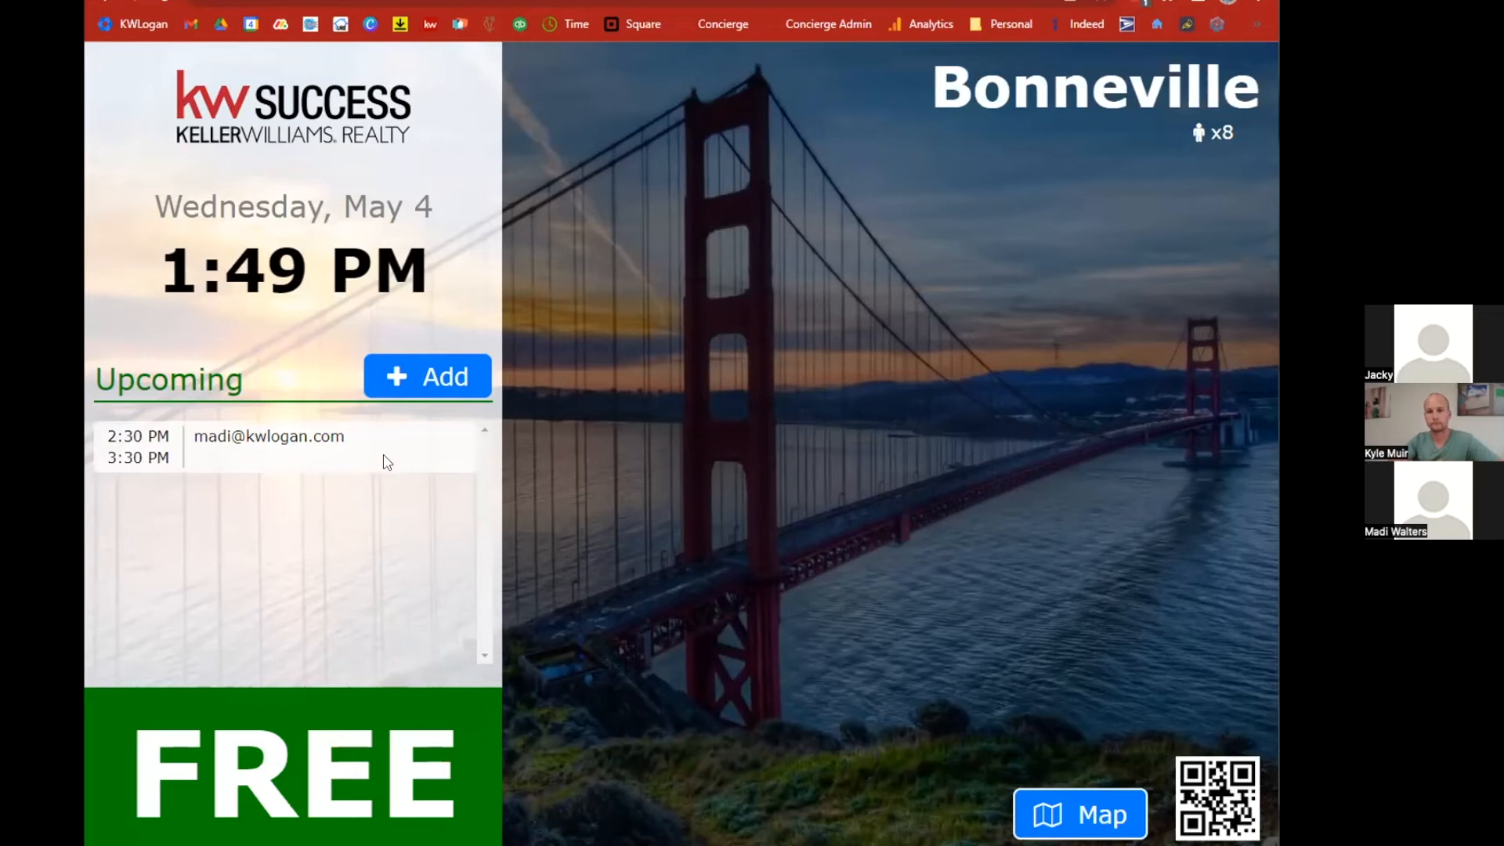
# Open the Calendar Provider settings under General Settings to review the RDU service account email, then return to the room display.
pyautogui.hotkey('ctrl', 'shift', 'Tab')
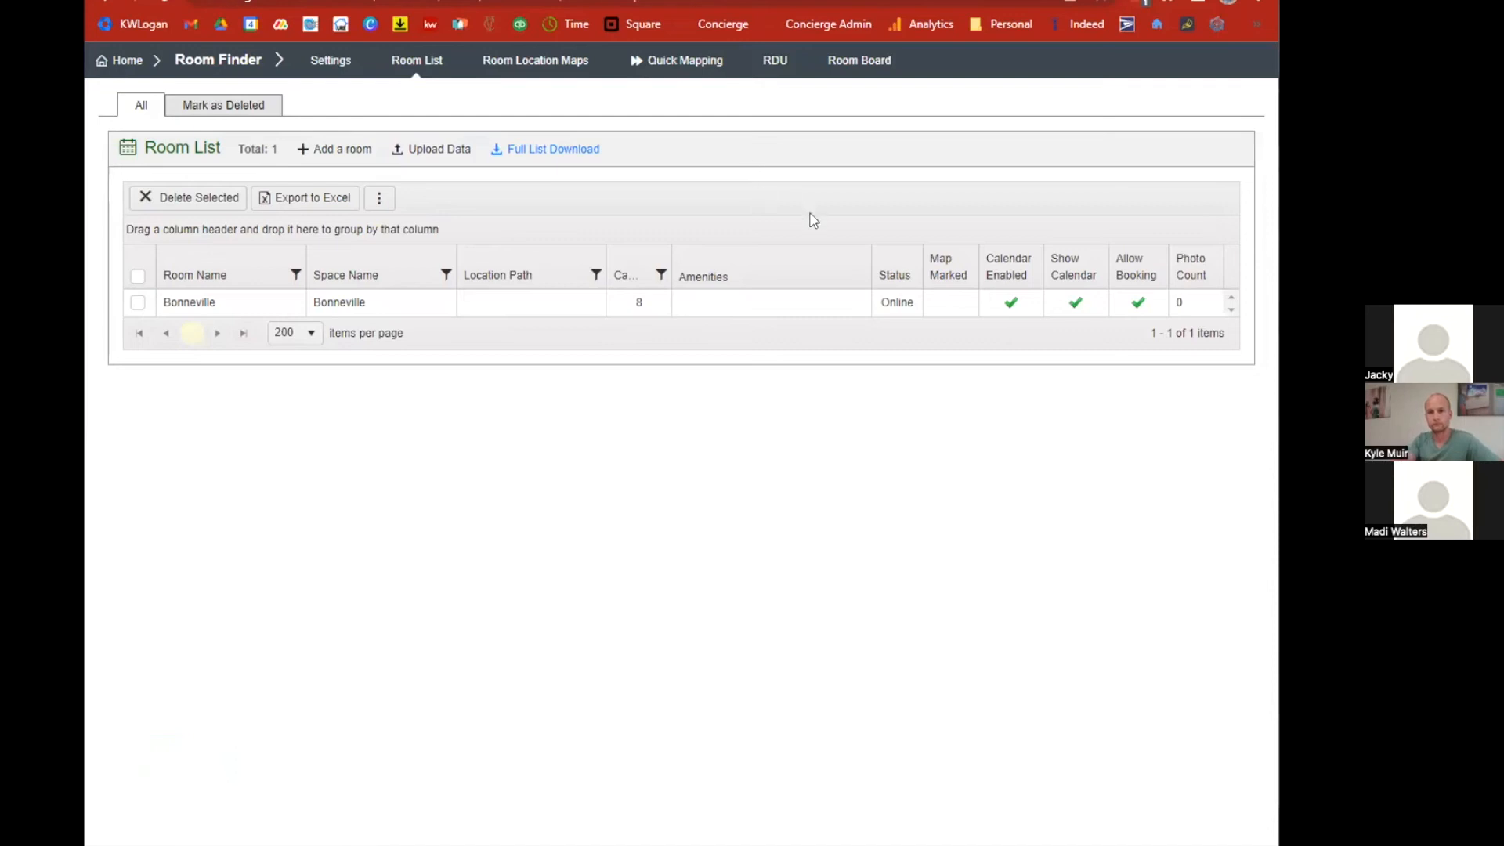
pyautogui.click(134, 61)
pyautogui.click(262, 127)
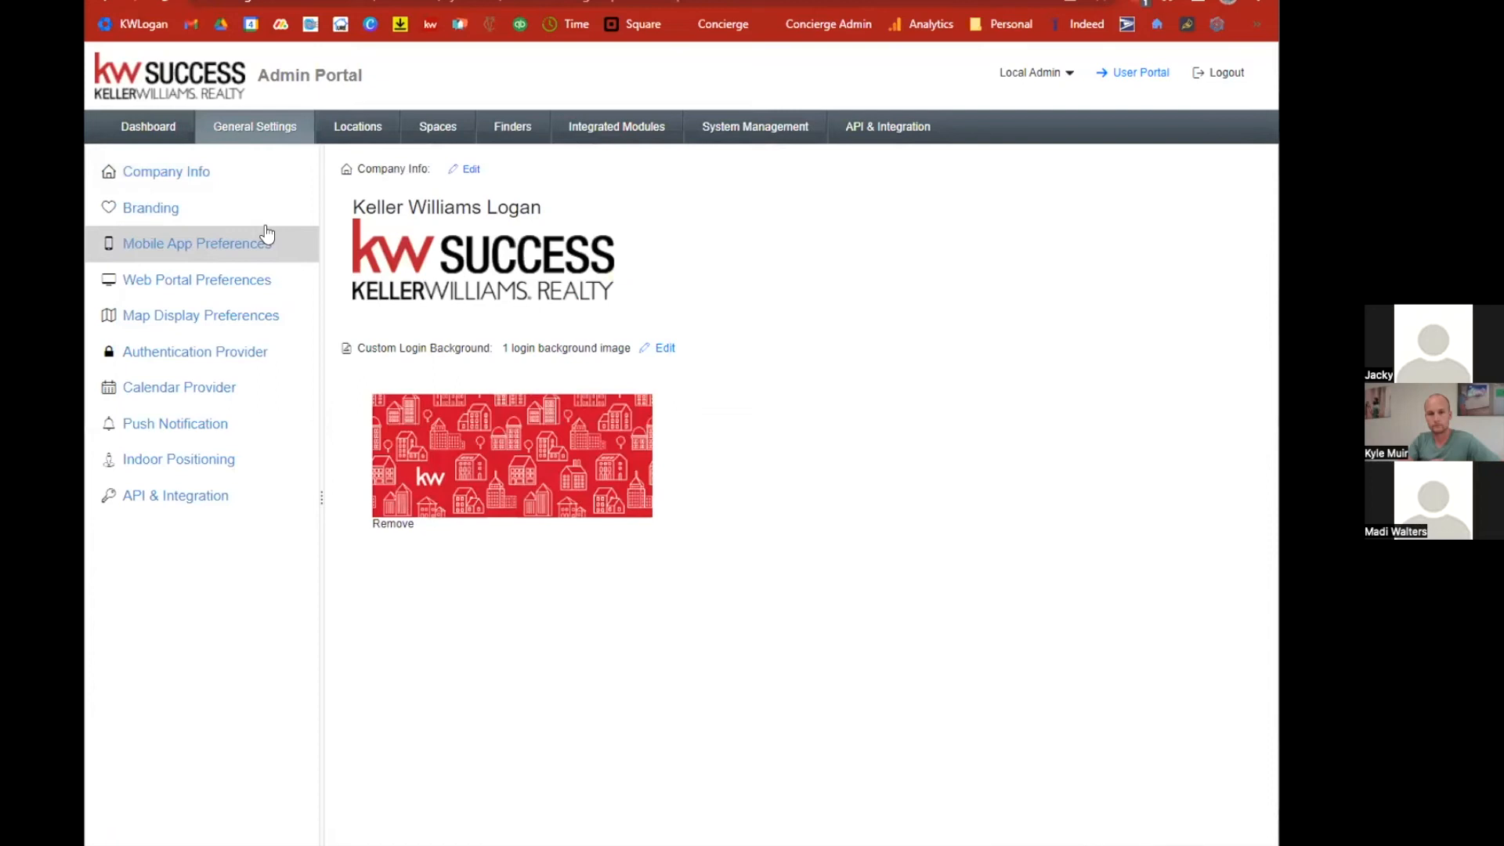
pyautogui.click(232, 354)
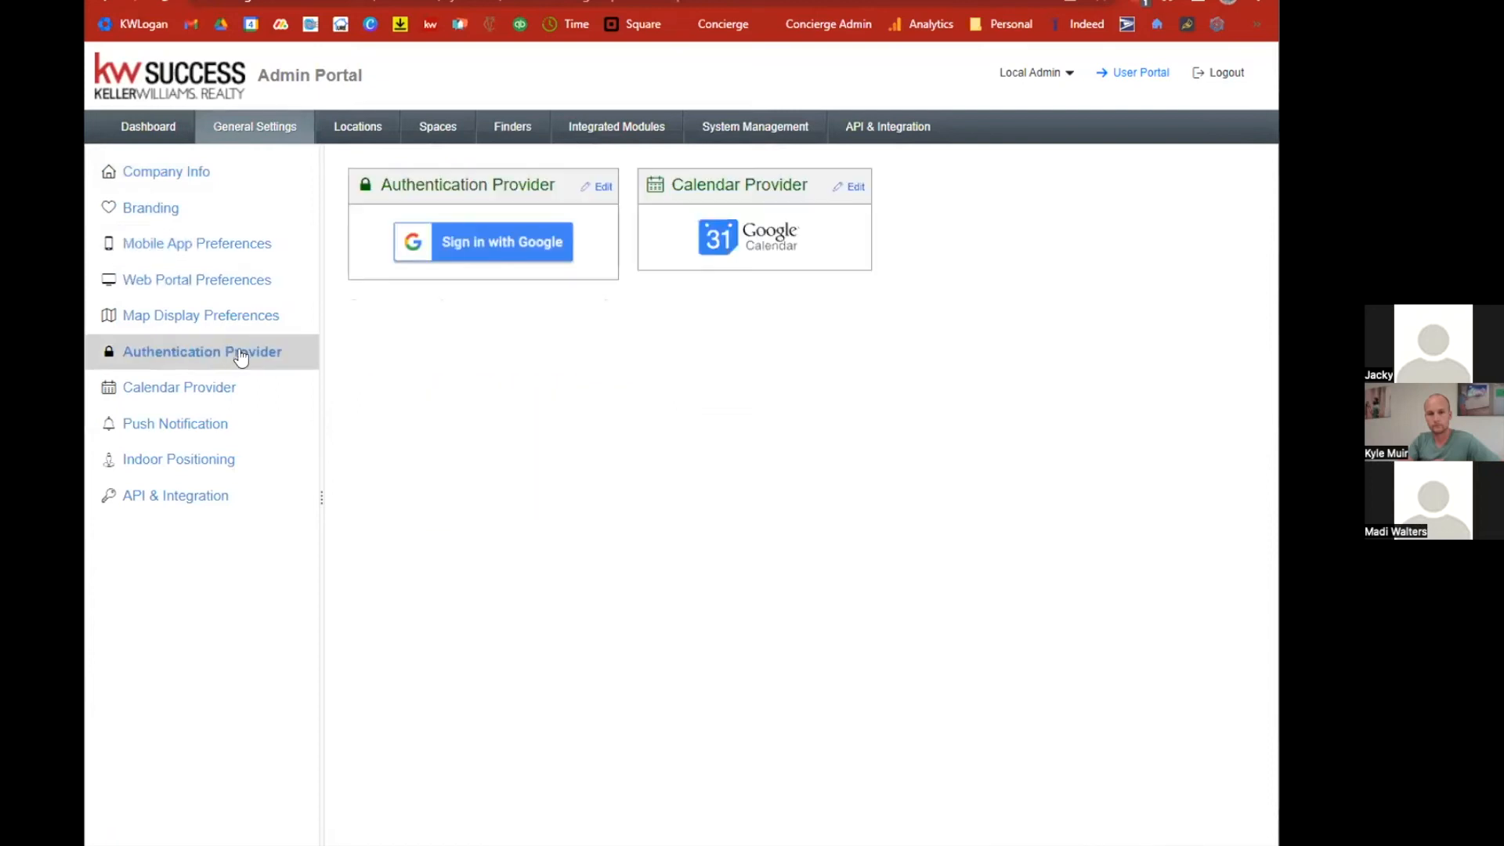
pyautogui.click(856, 188)
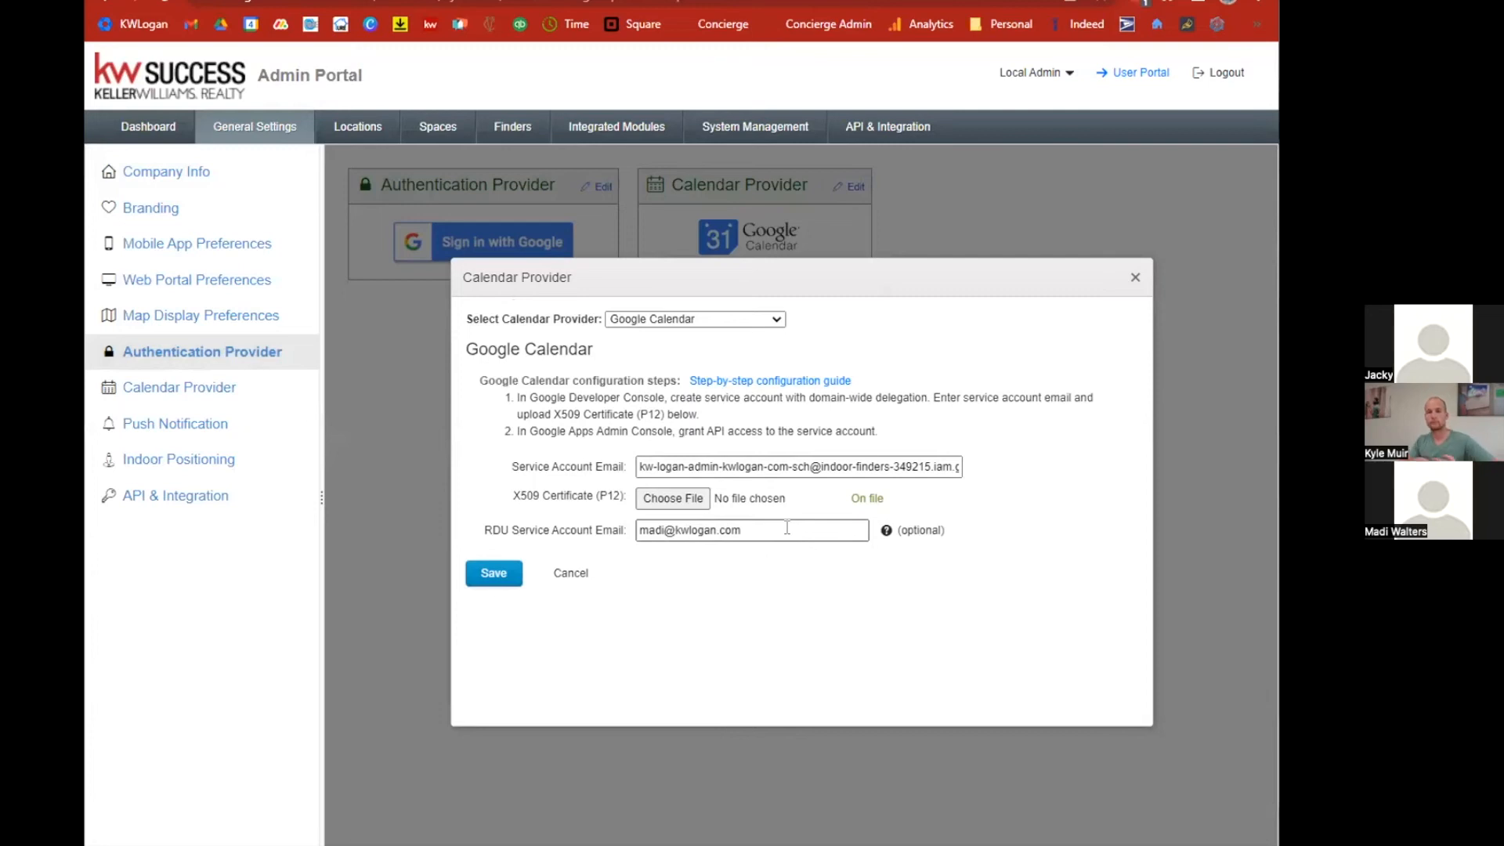
pyautogui.click(854, 2)
pyautogui.click(161, 1)
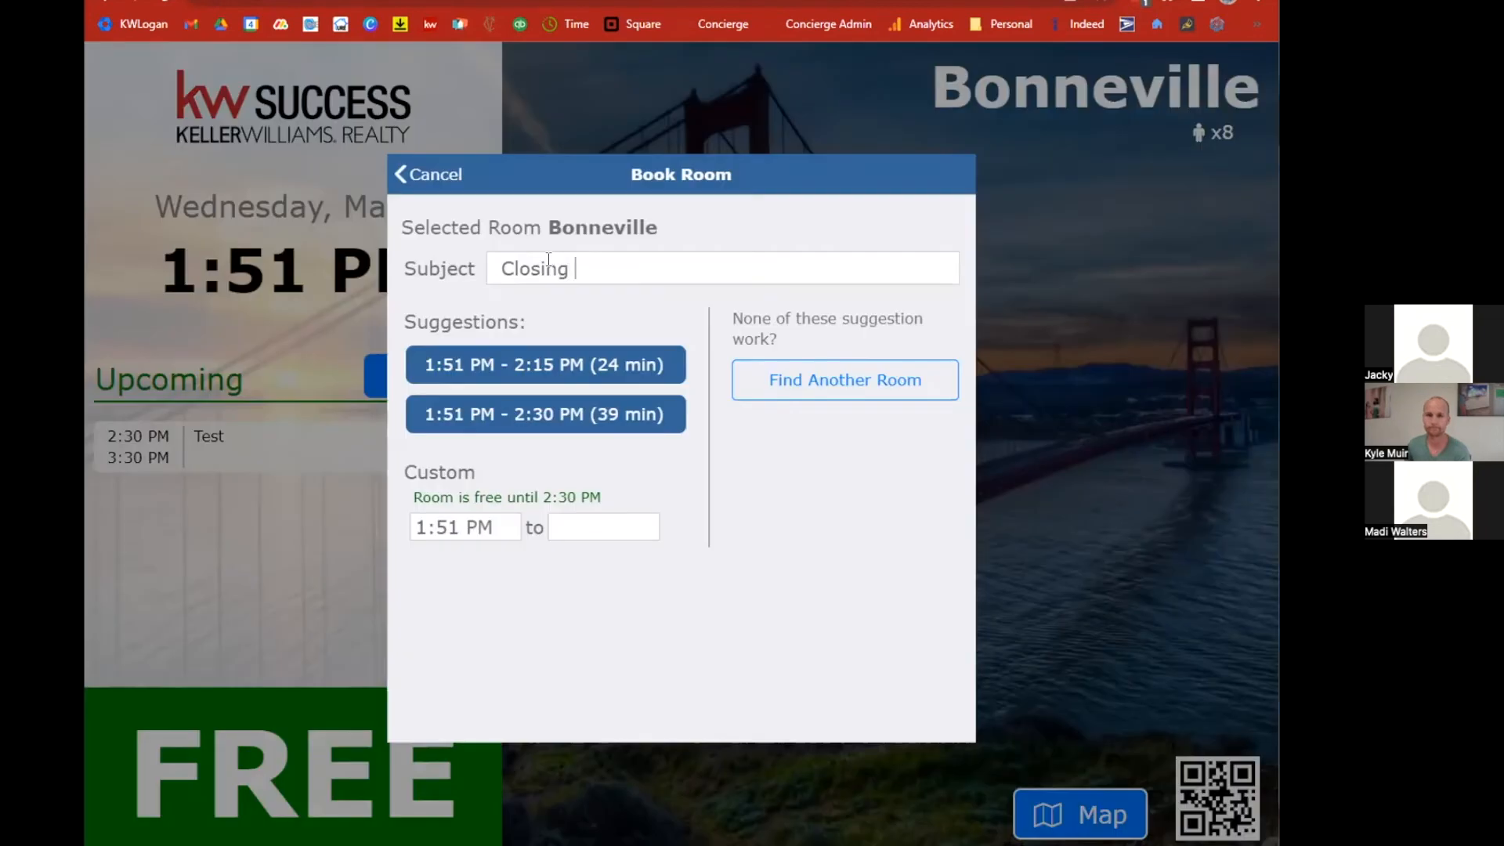
# Book Bonneville from the room display with subject Closing w/Smith's for the 1:51–2:30 PM suggestion.
pyautogui.write('w/T')
pyautogui.press('BackSpace')
pyautogui.write('sm')
pyautogui.press('BackSpace')
pyautogui.press('BackSpace')
pyautogui.write("Smith's")
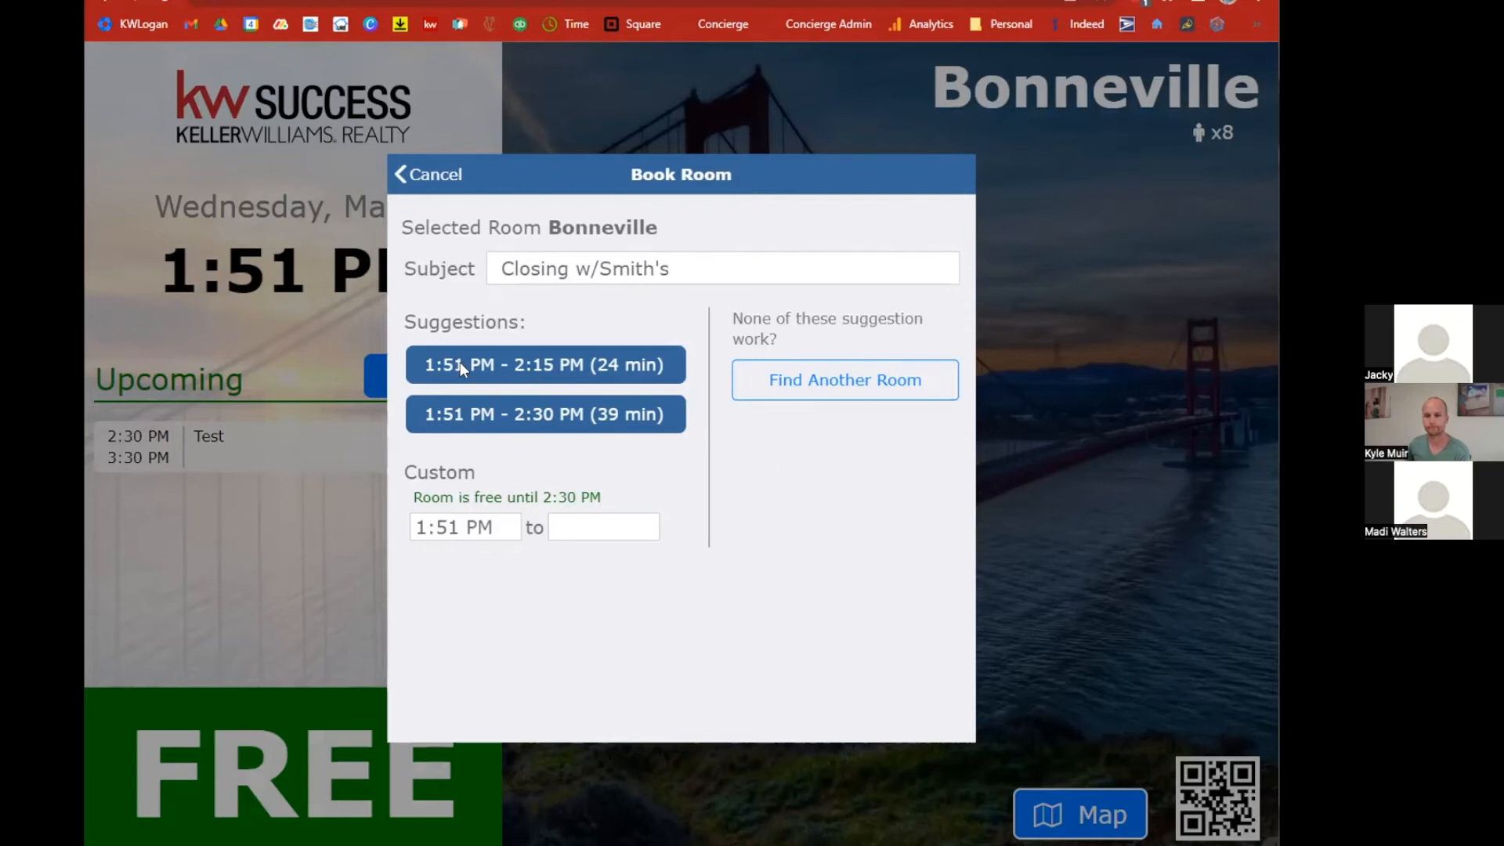
pyautogui.click(557, 416)
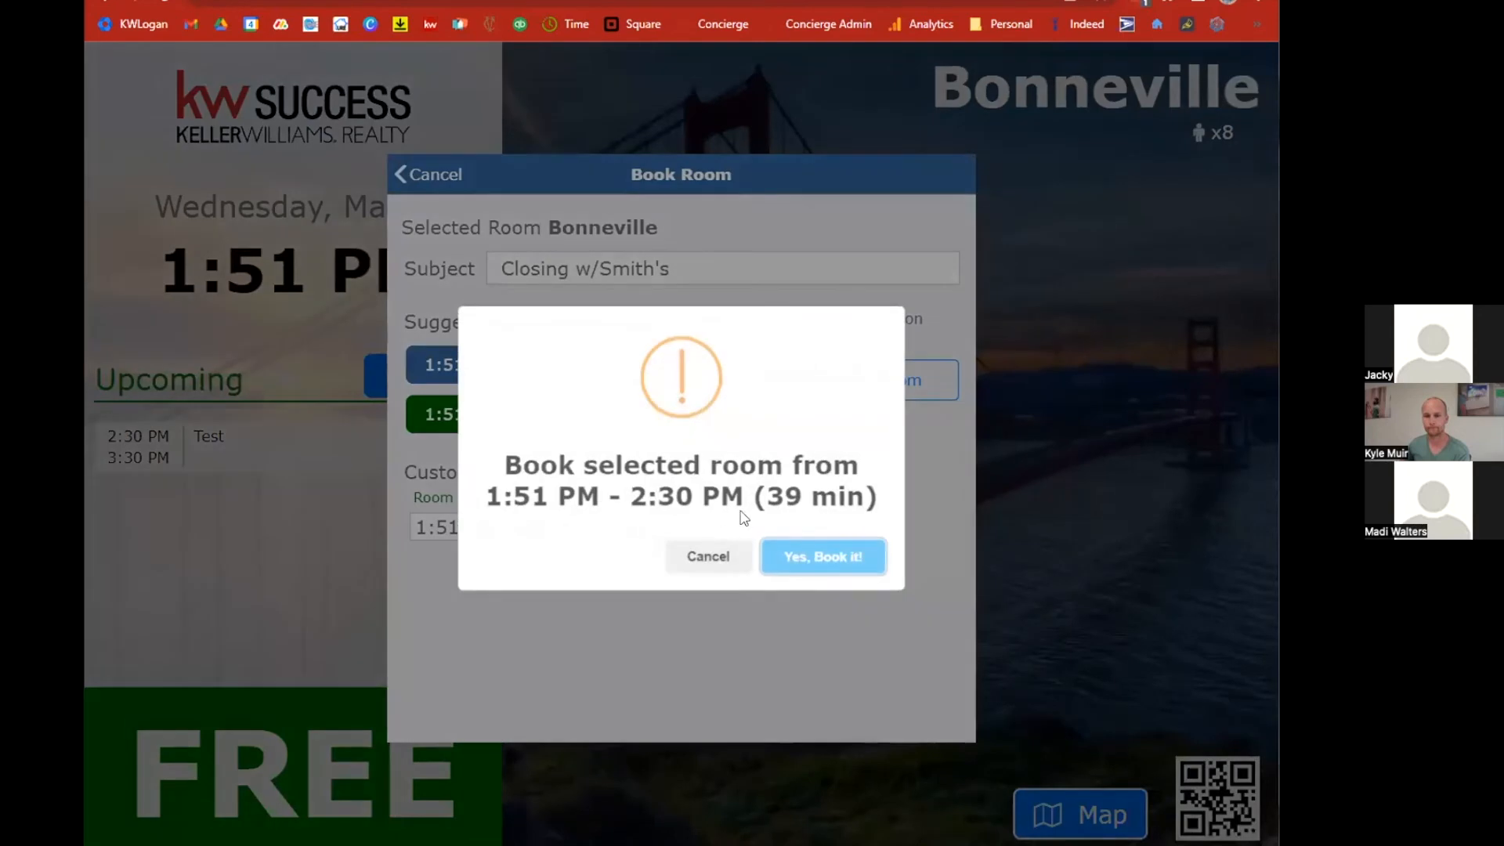
pyautogui.click(793, 556)
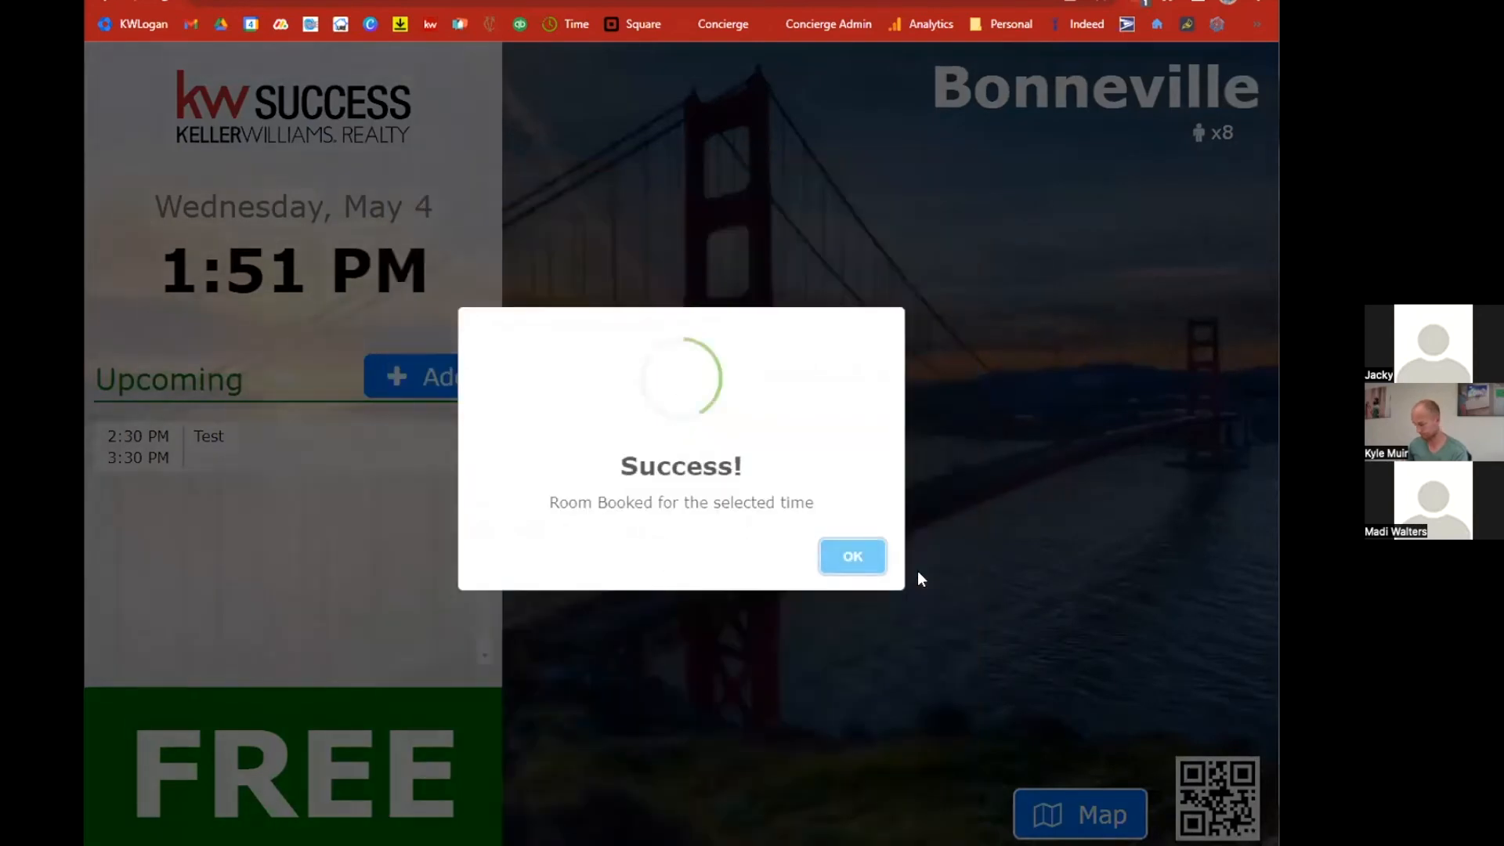
pyautogui.click(883, 566)
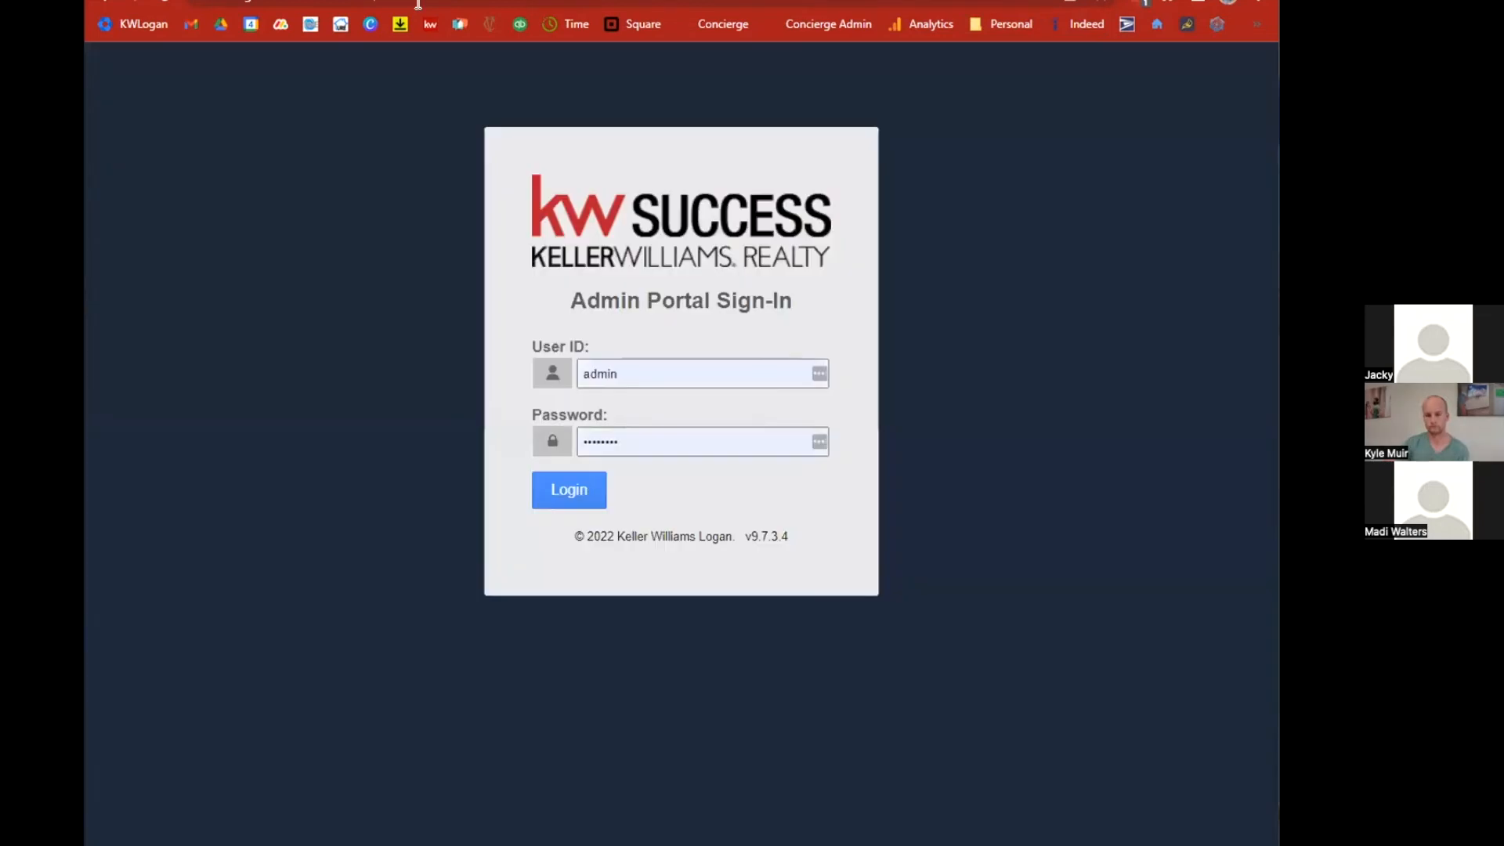
# Log in to the Admin Portal with the saved admin credentials.
pyautogui.click(561, 499)
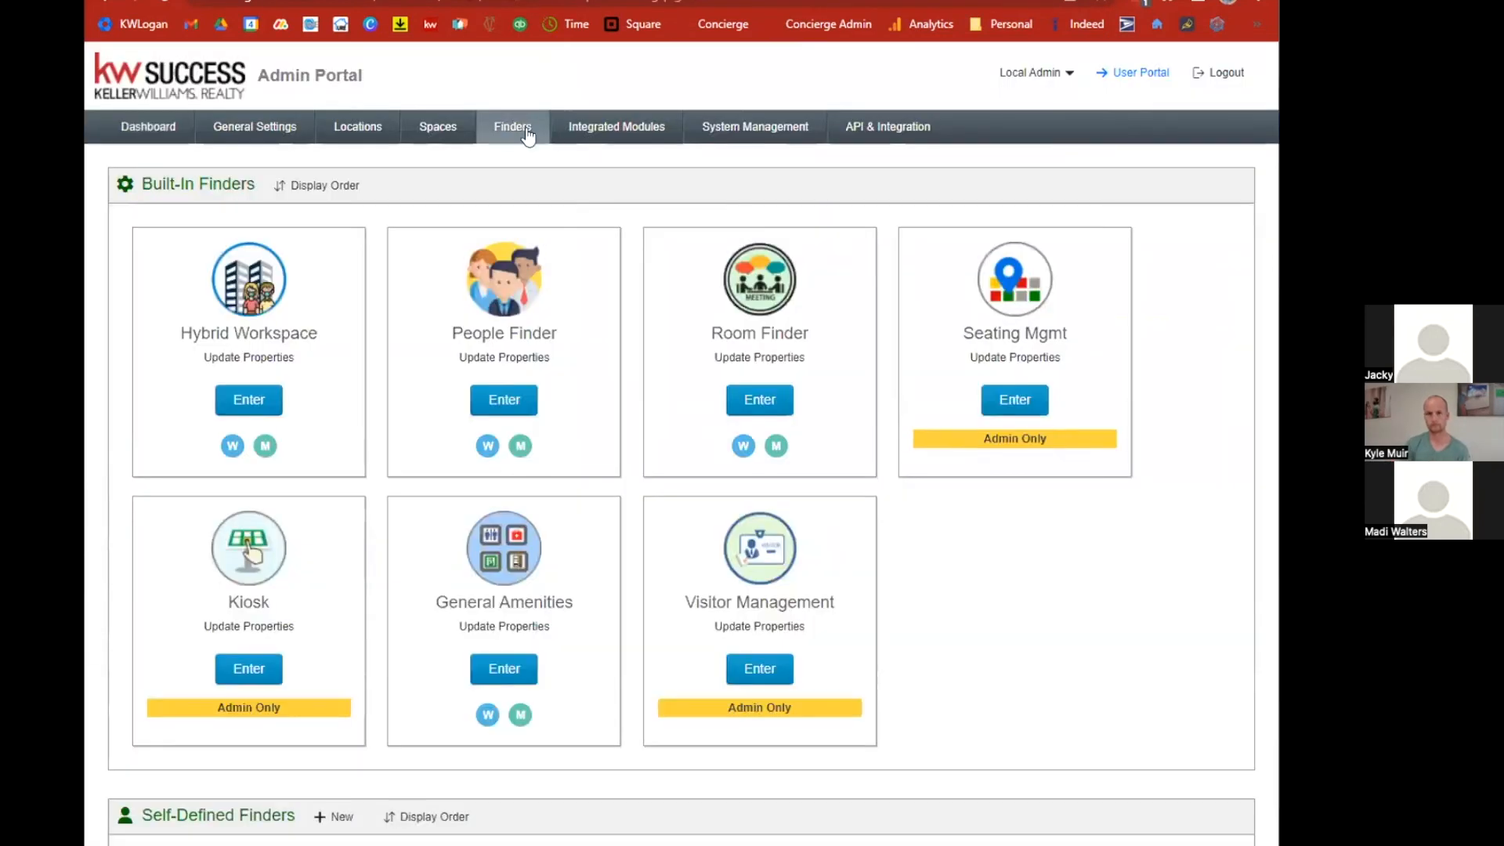
# Open Room Finder and go to the RDU Themes list.
pyautogui.click(767, 400)
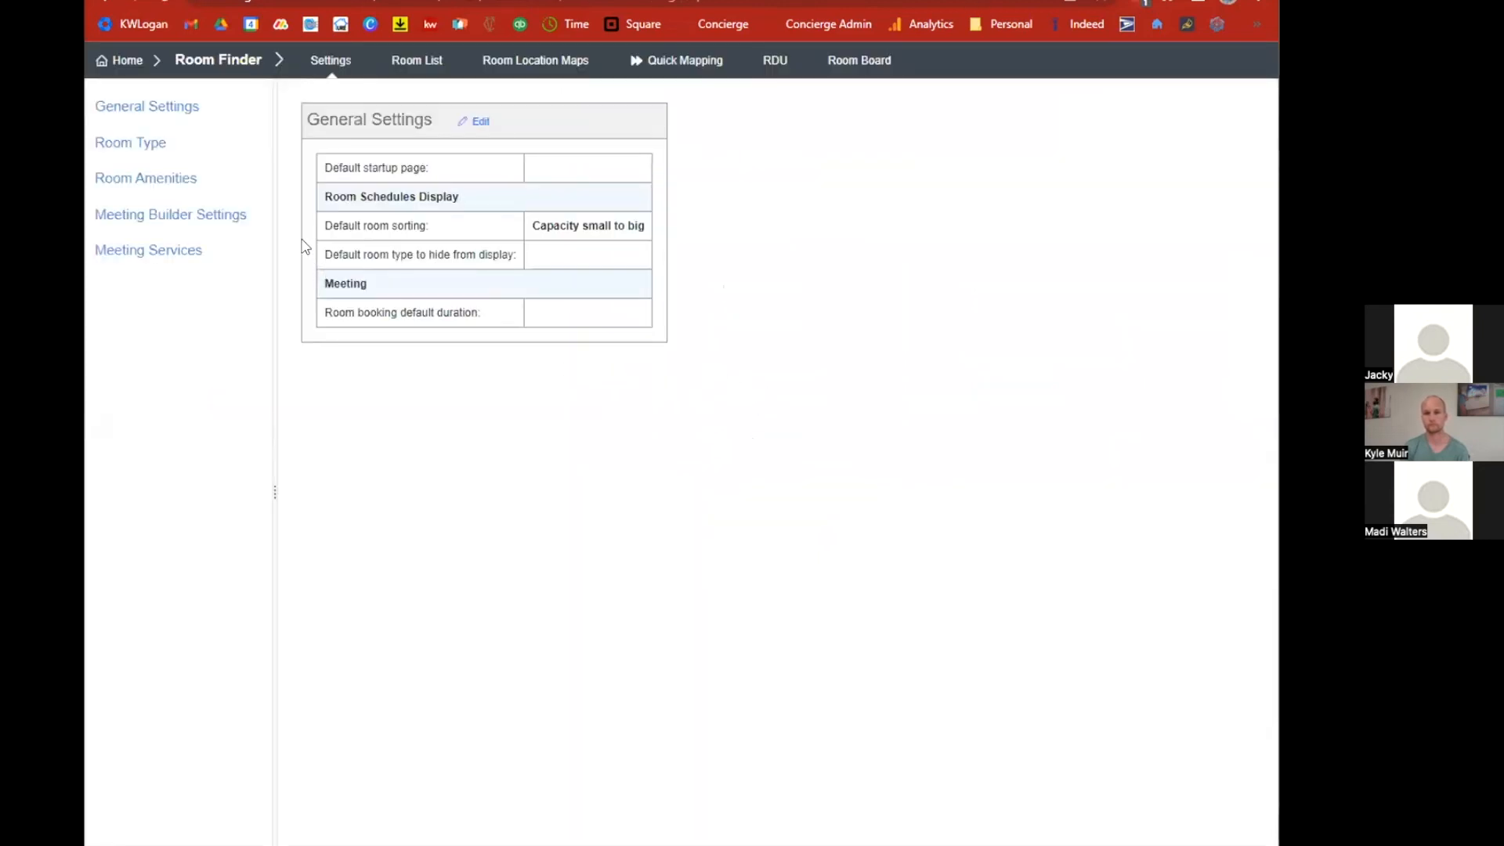
pyautogui.click(776, 60)
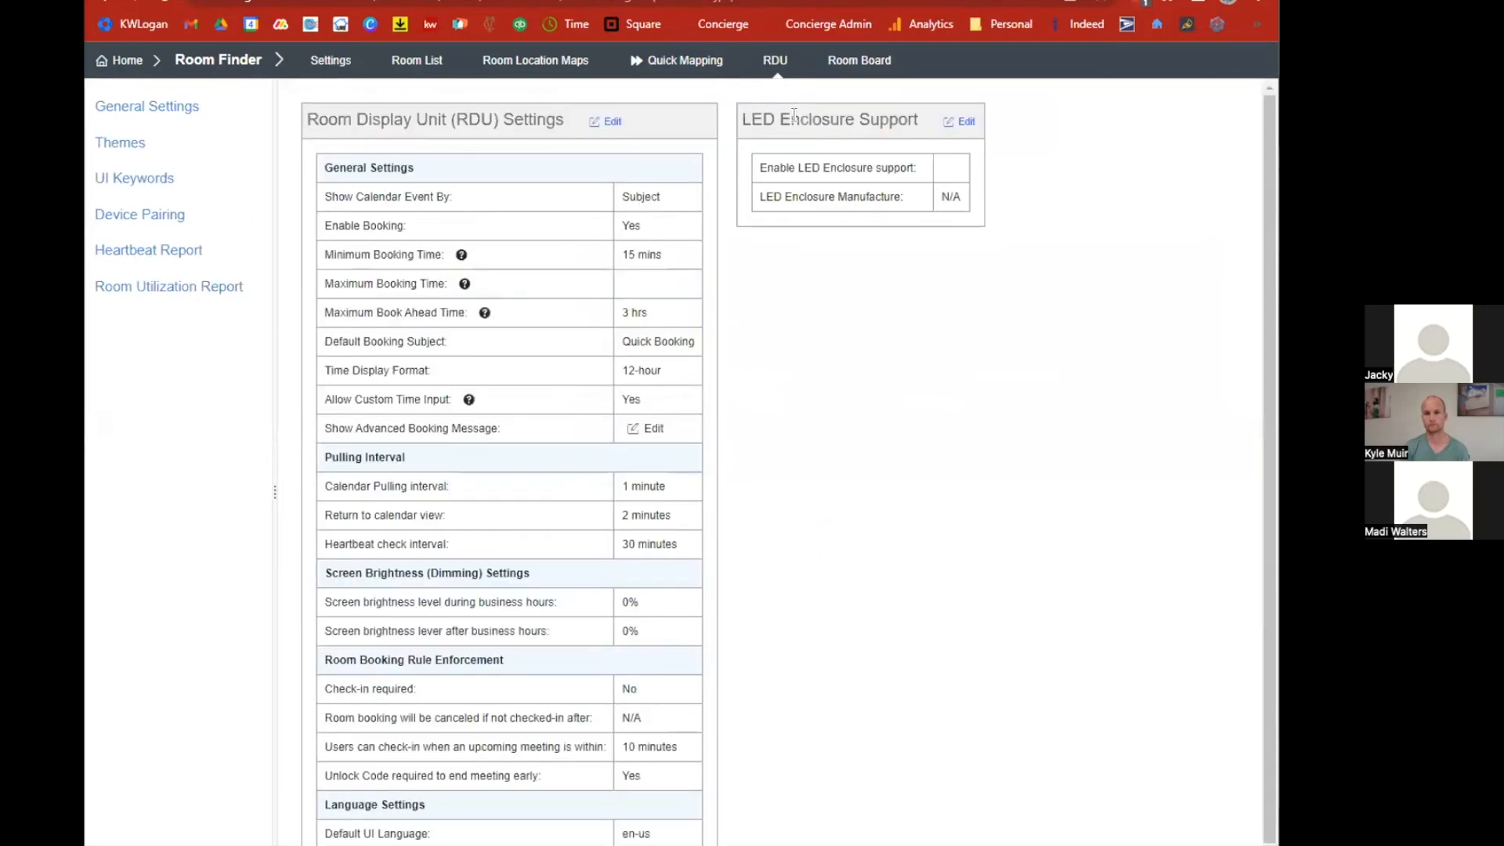
pyautogui.click(147, 148)
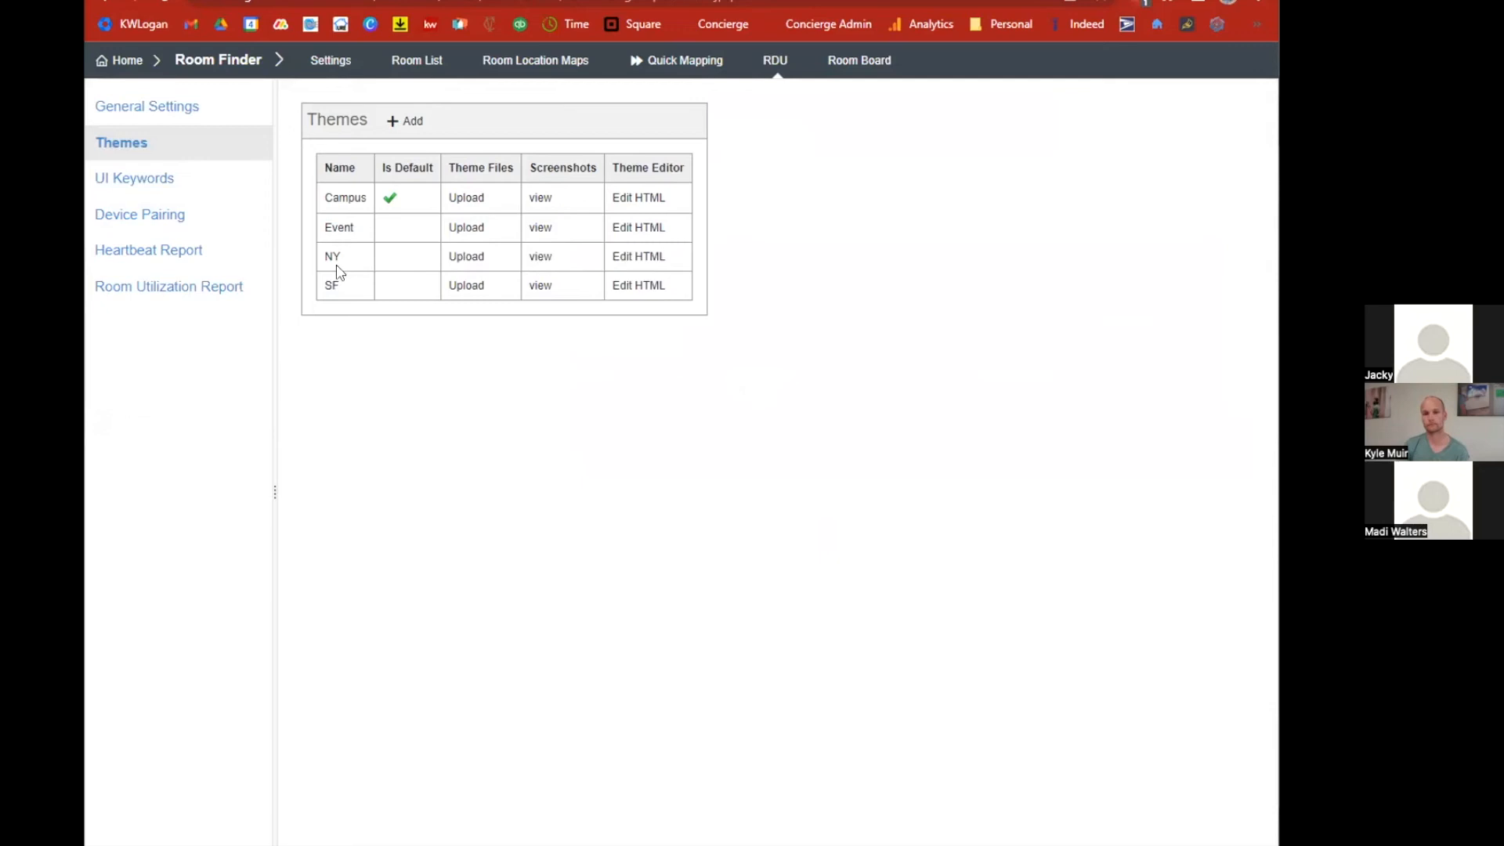
# Open the NY theme's HTML editor and scroll through its style code.
pyautogui.click(637, 267)
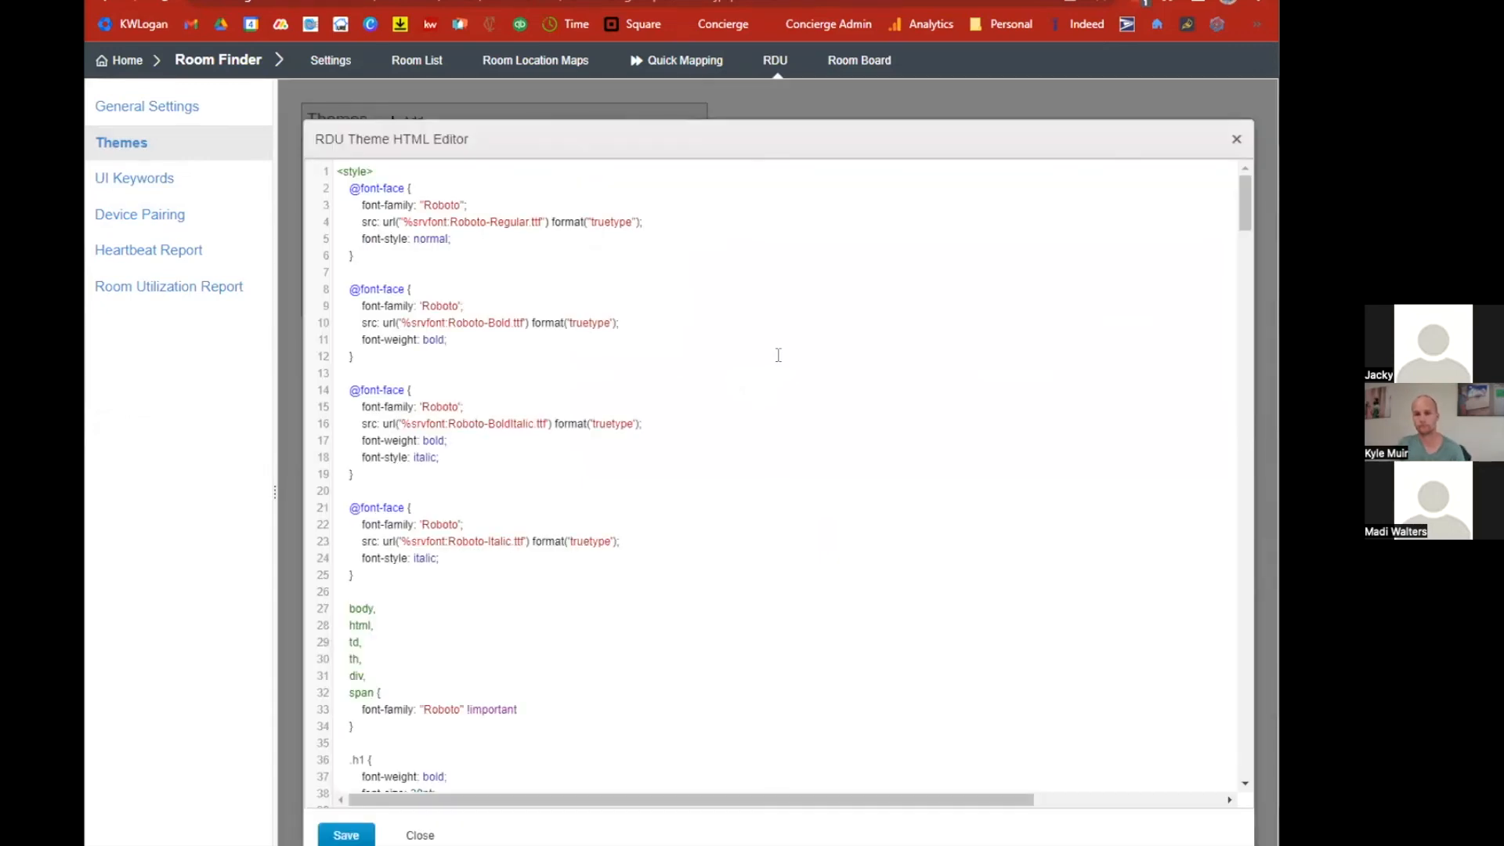
pyautogui.scroll(-3, 799, 384)
pyautogui.scroll(-10, 810, 389)
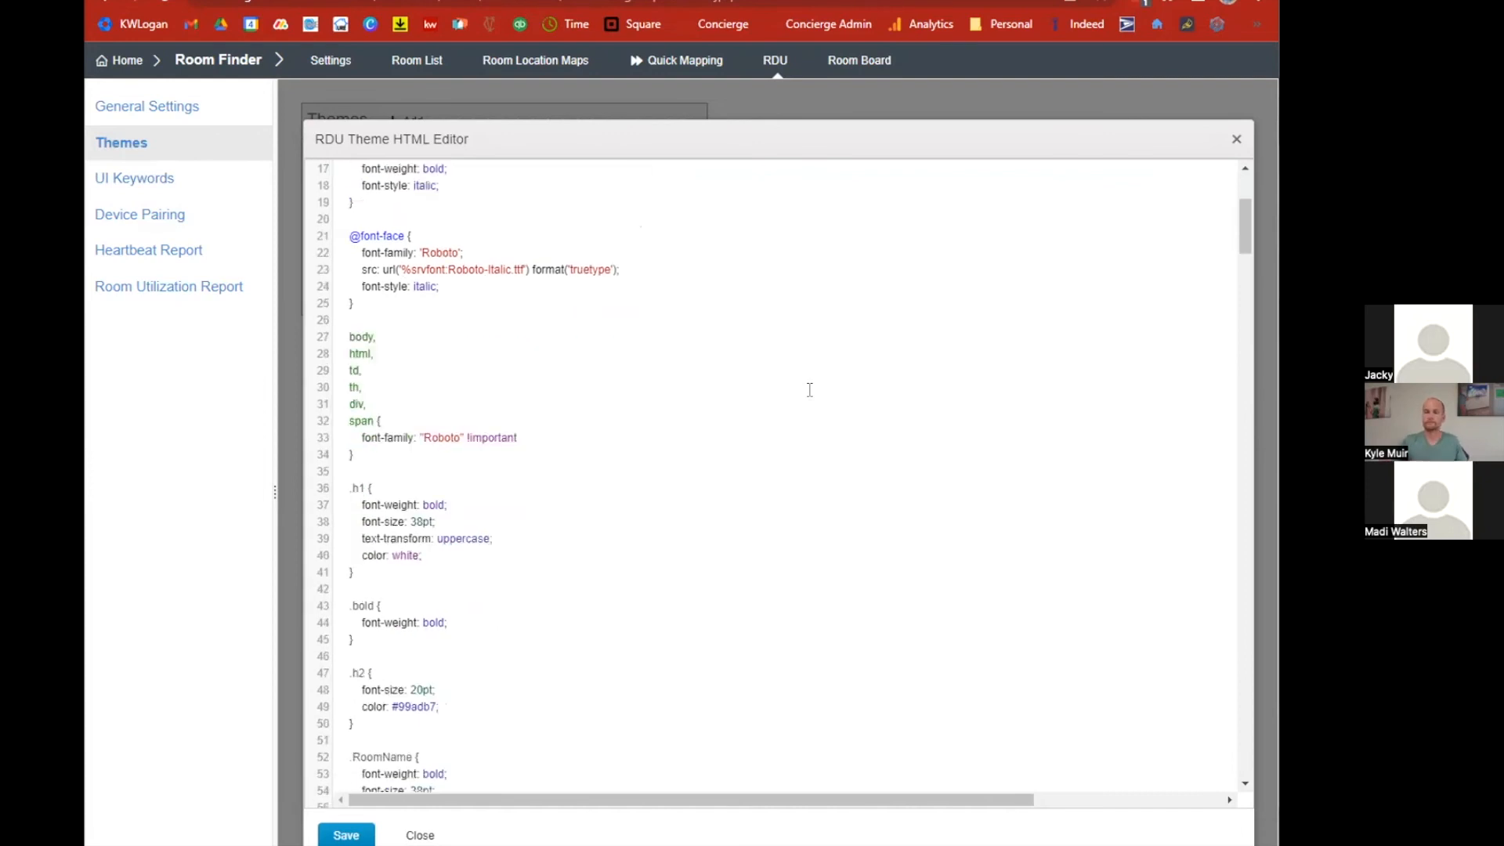
pyautogui.scroll(-16, 810, 389)
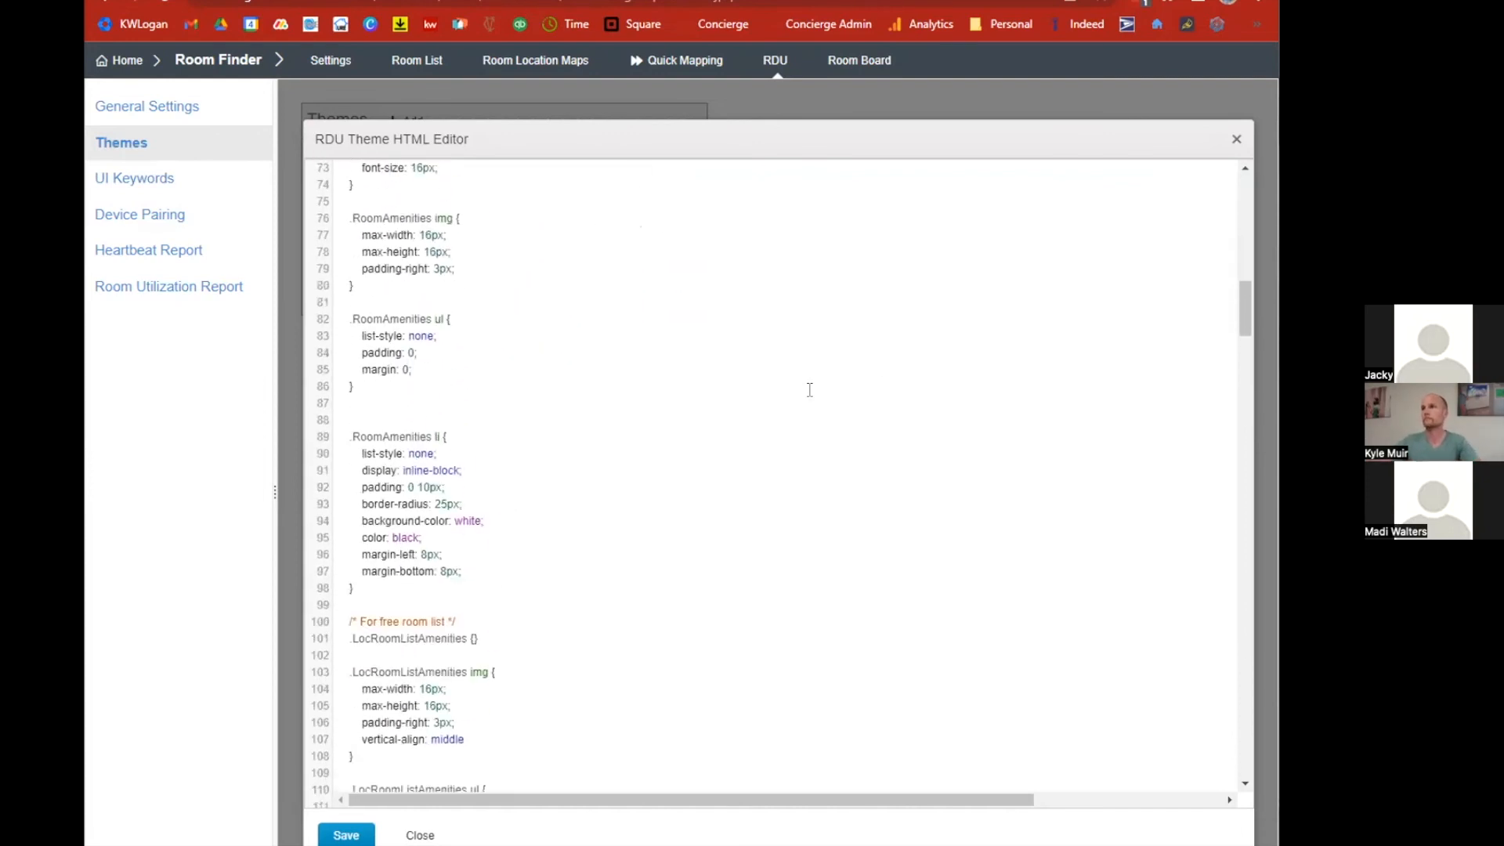
pyautogui.scroll(-20, 811, 390)
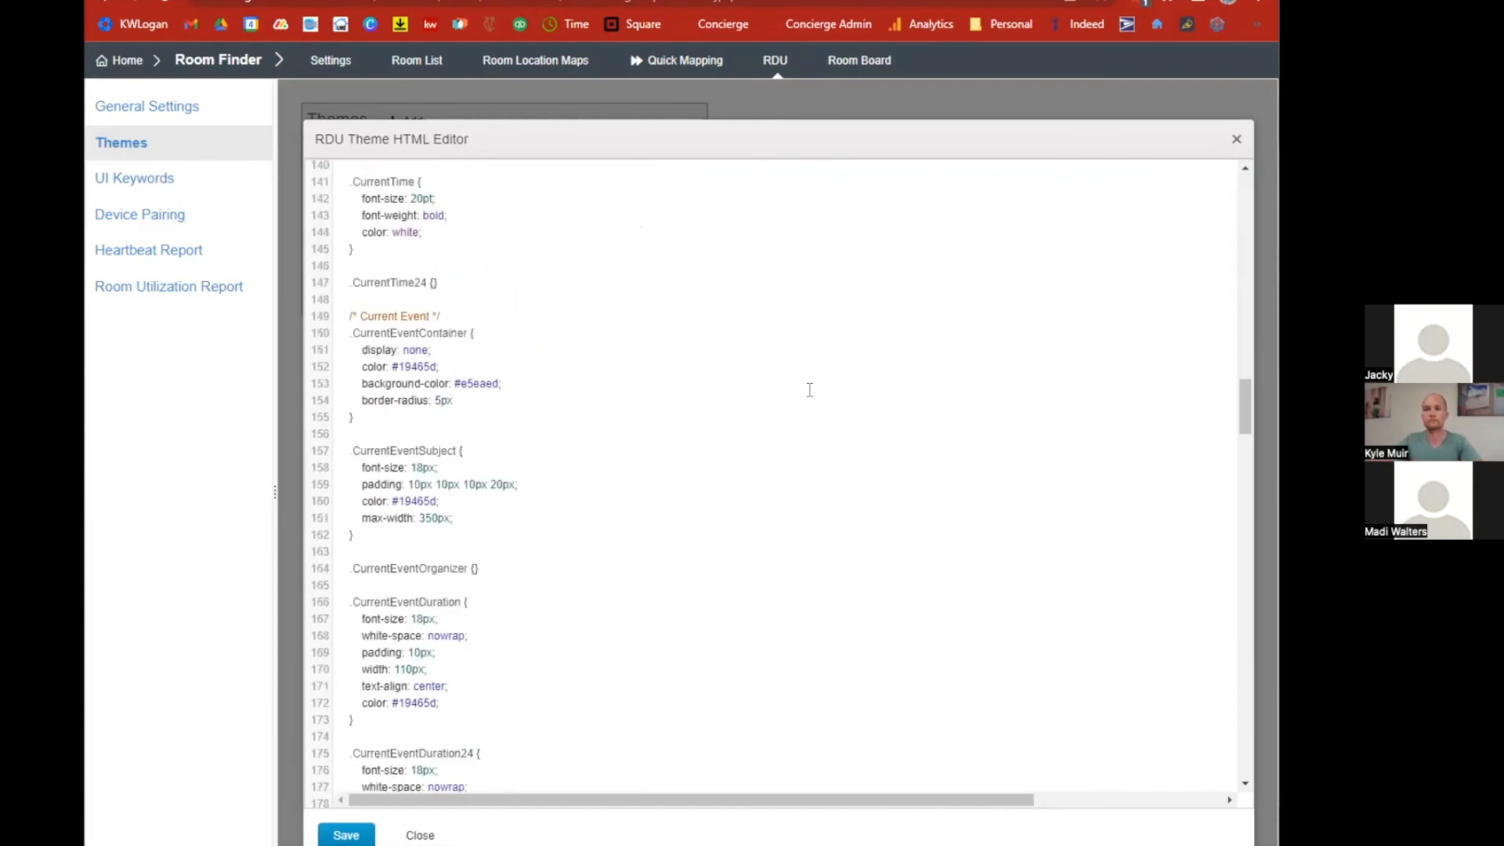